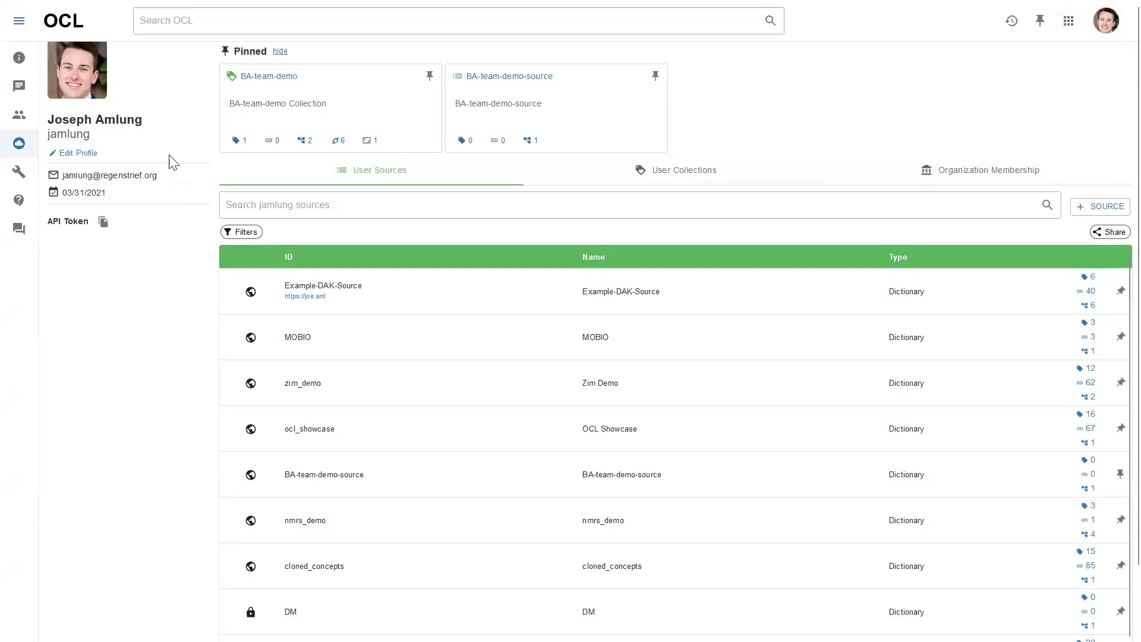
# Look over the account profile summary and the pinned items list
pyautogui.click(1102, 29)
pyautogui.click(874, 99)
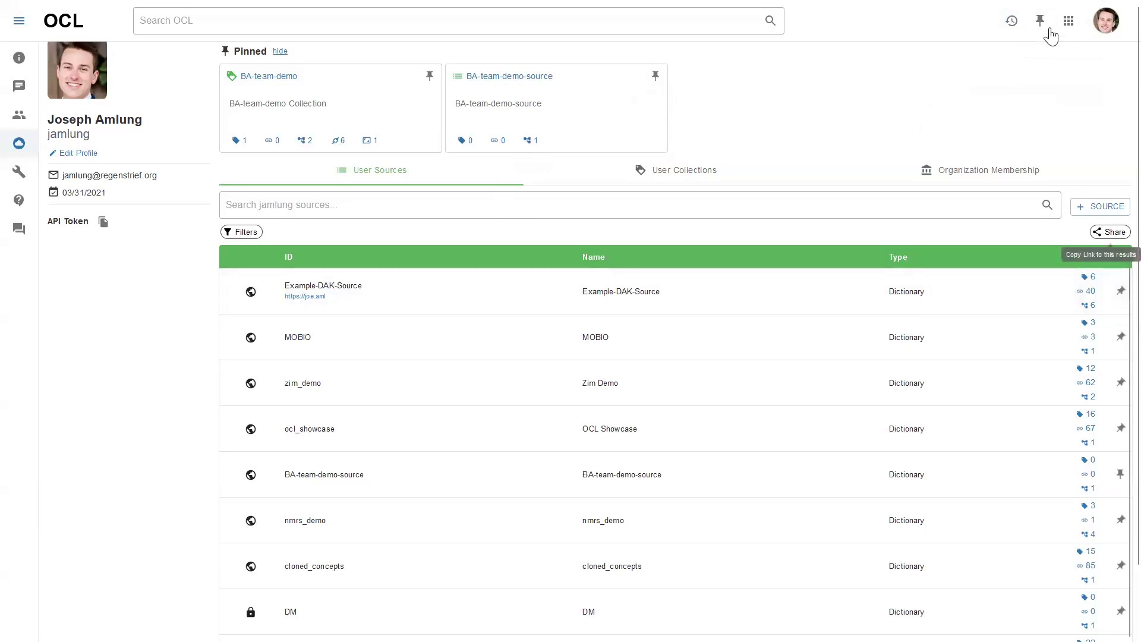
pyautogui.click(1040, 26)
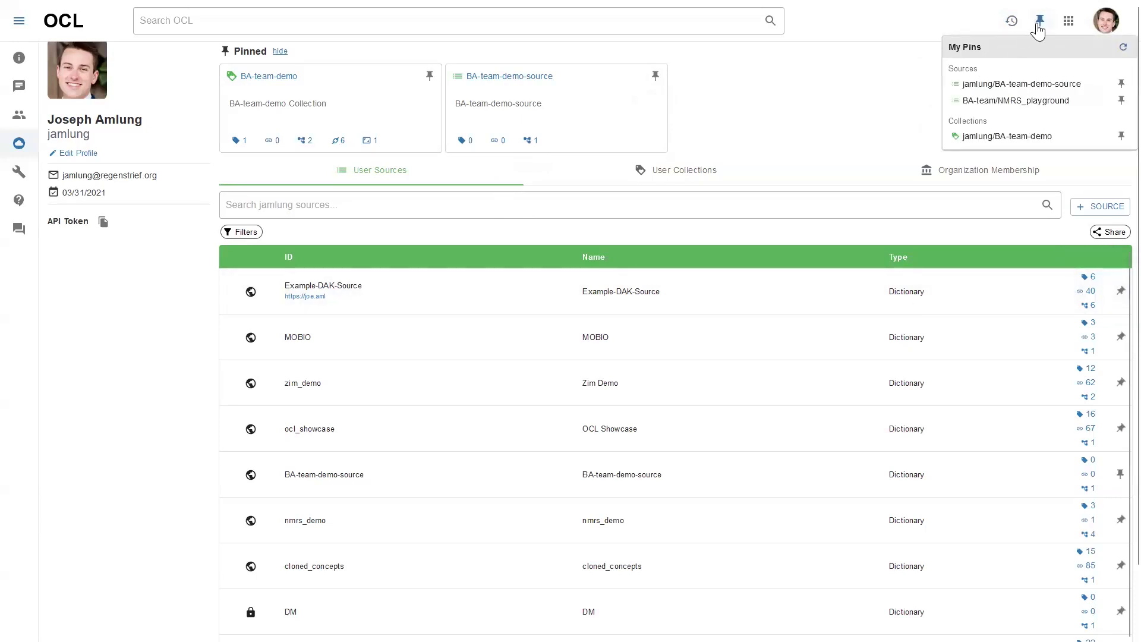
pyautogui.click(1038, 30)
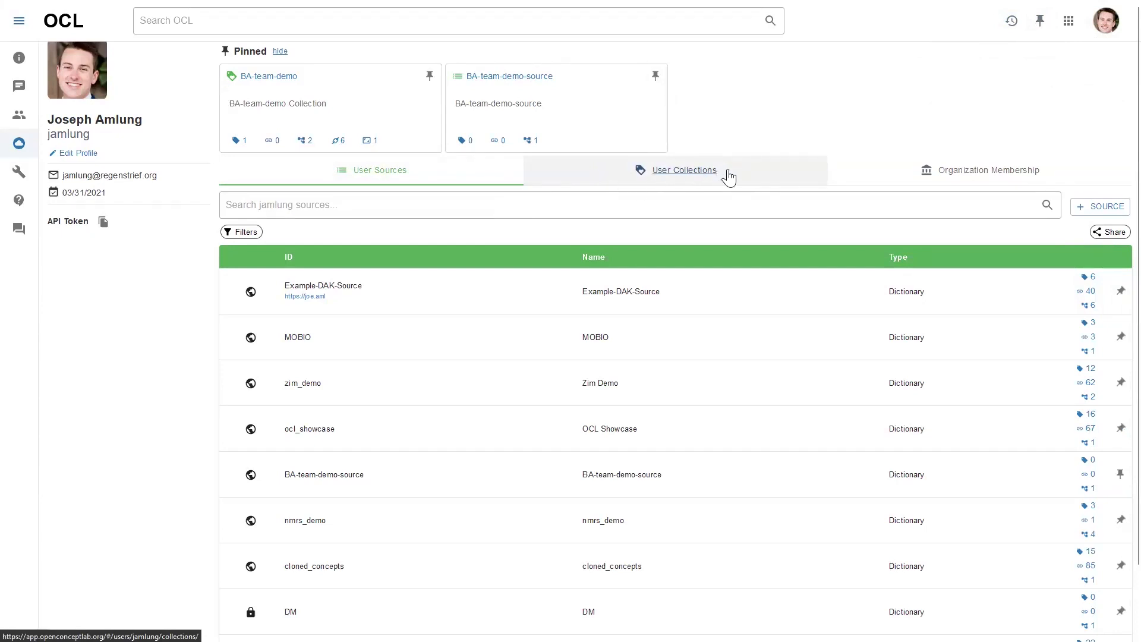
# Check Organization Membership, then start a new collection from User Collections with the personal account as owner
pyautogui.click(752, 171)
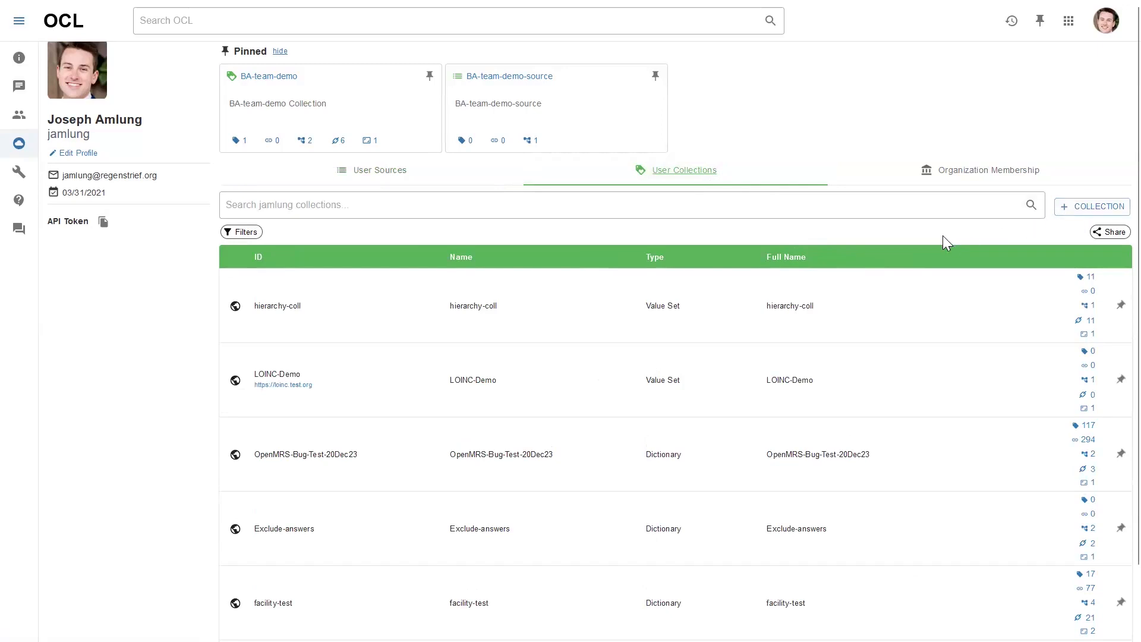
pyautogui.click(1075, 207)
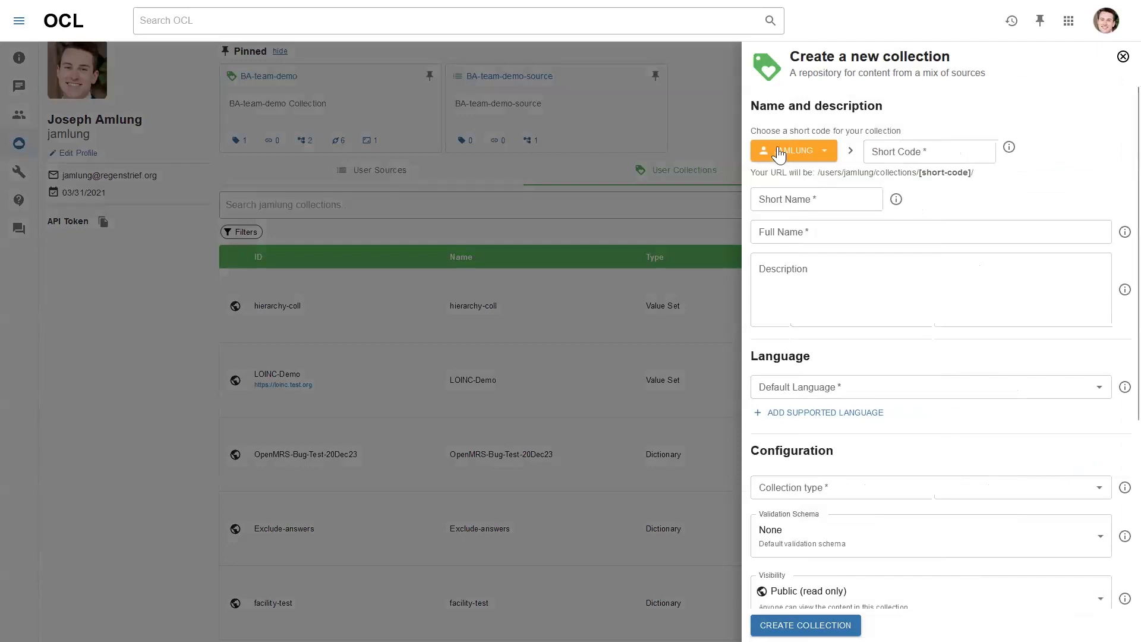
pyautogui.click(820, 156)
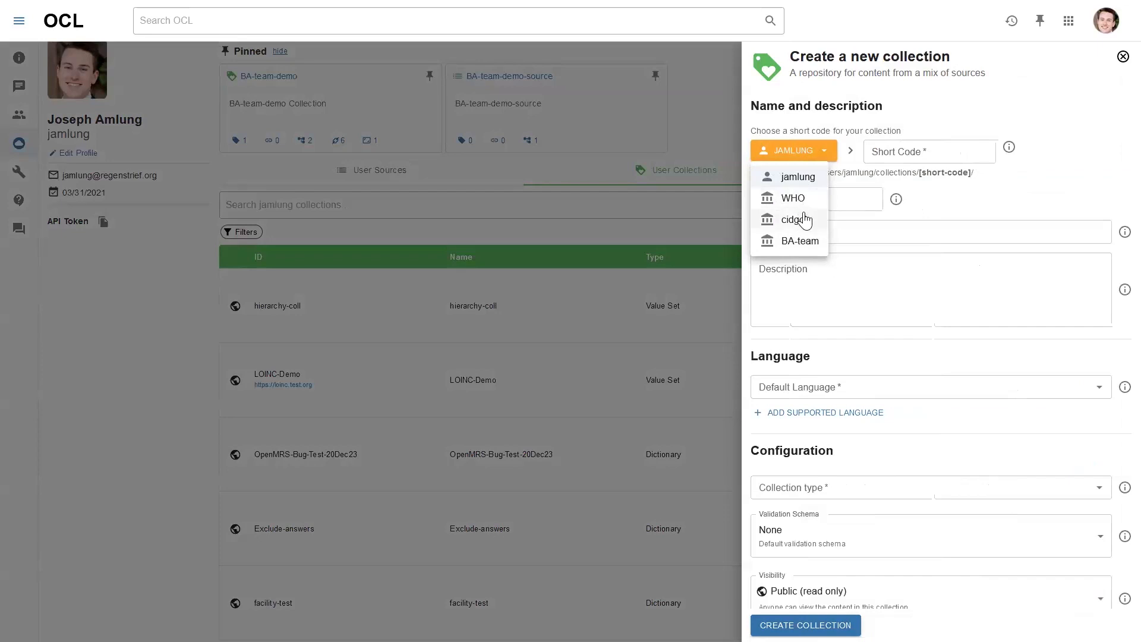
pyautogui.click(1120, 57)
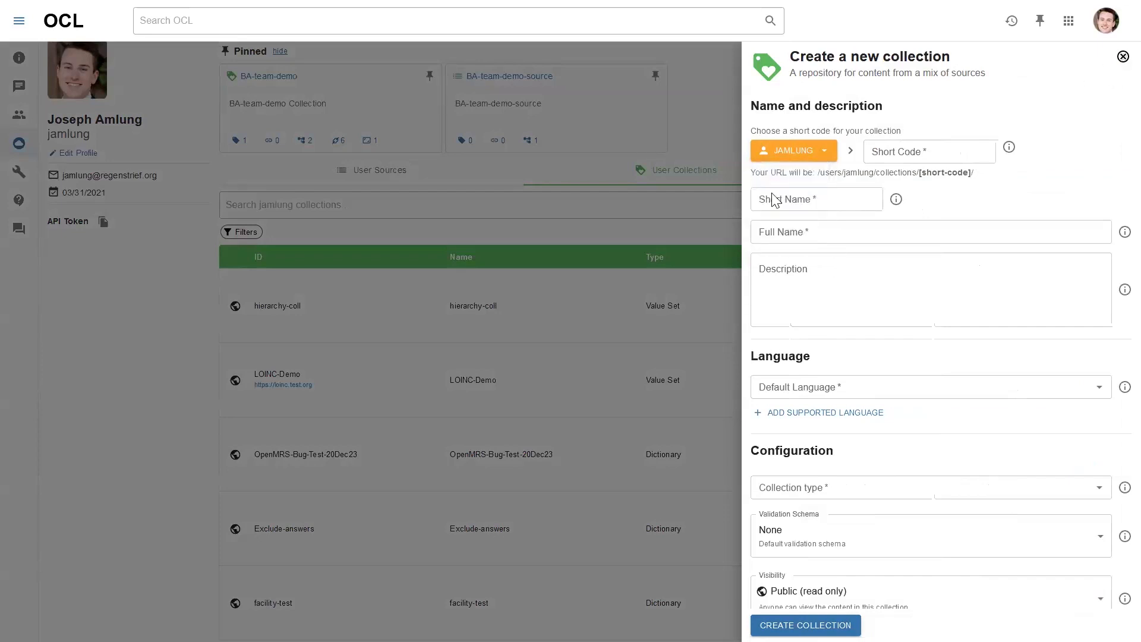
pyautogui.click(1120, 57)
pyautogui.click(898, 181)
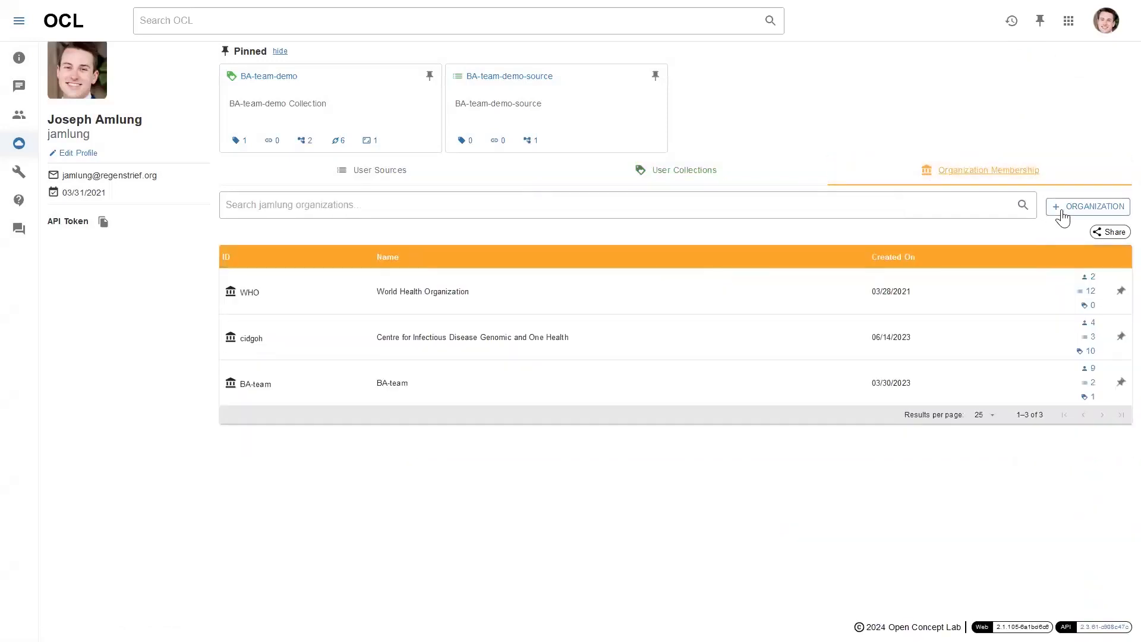
pyautogui.click(764, 178)
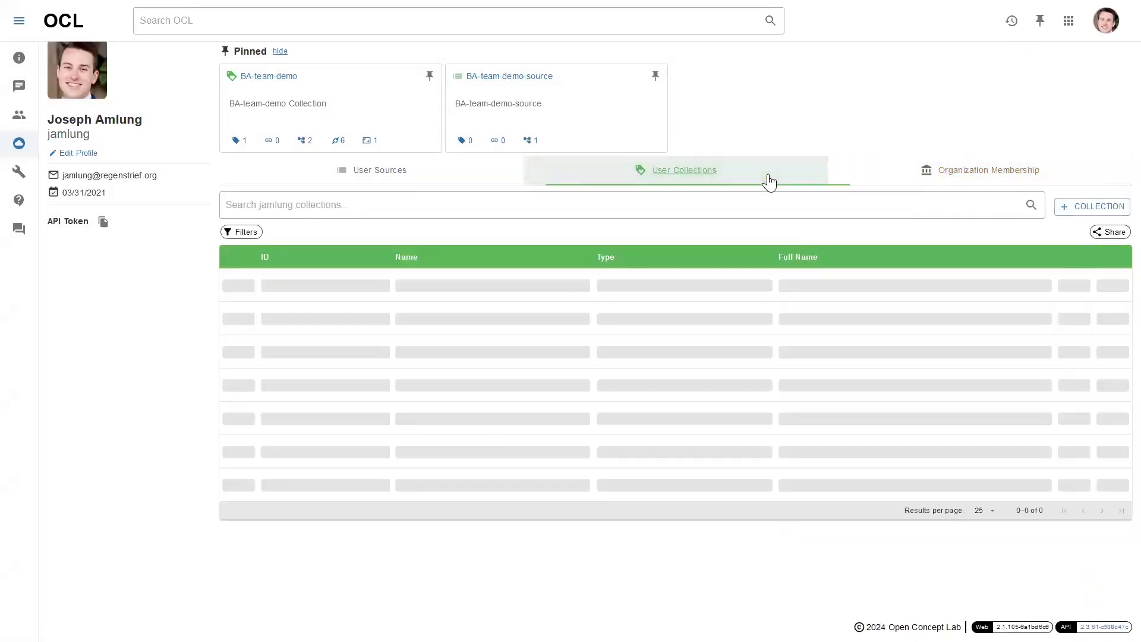
pyautogui.click(1076, 208)
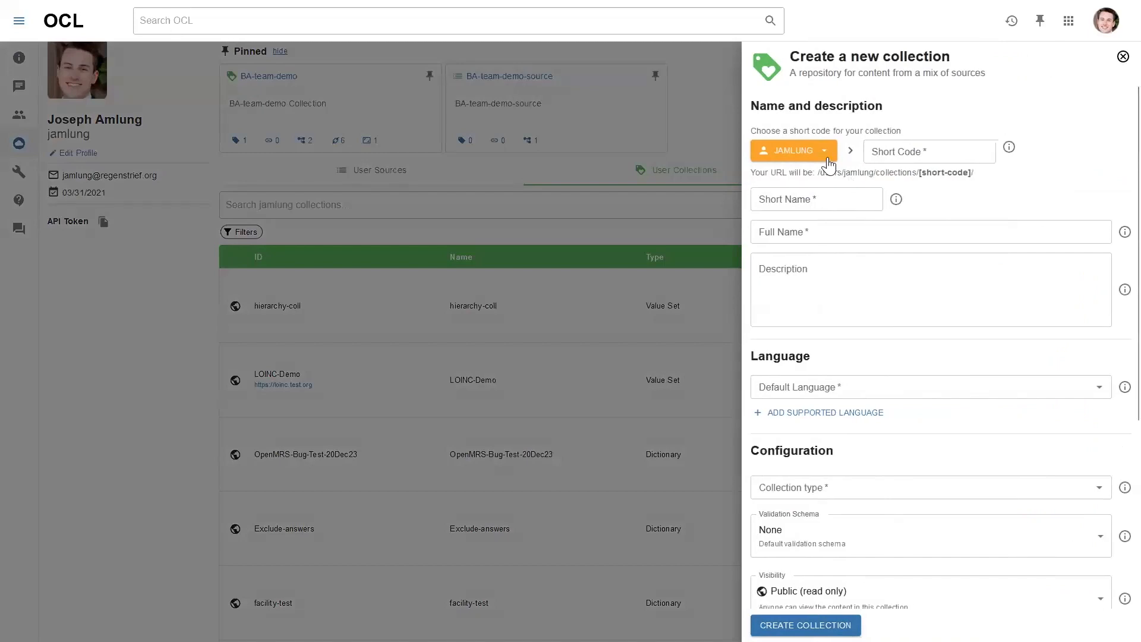
# Keep the personal account as owner, enter short code openmrs-demo and copy it
pyautogui.click(829, 155)
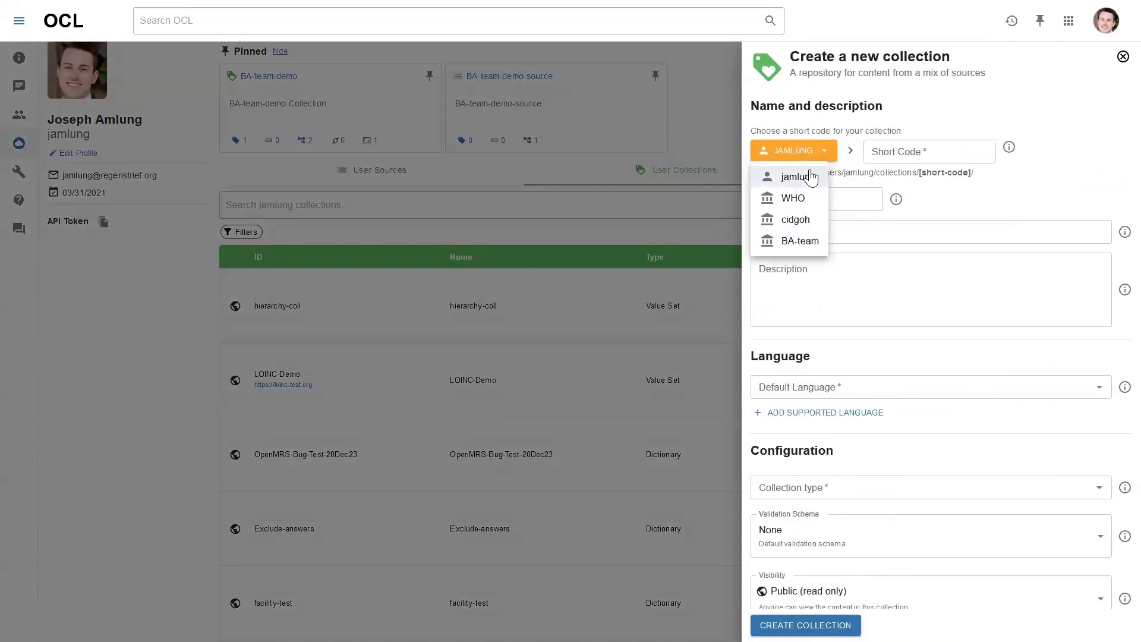
pyautogui.click(956, 199)
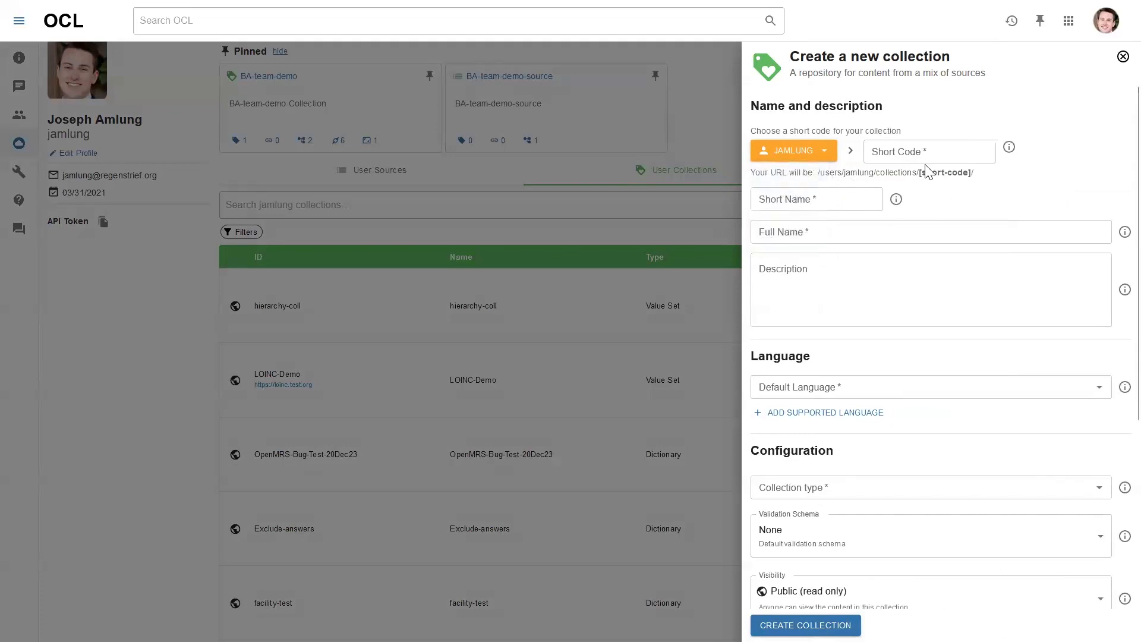
pyautogui.click(918, 156)
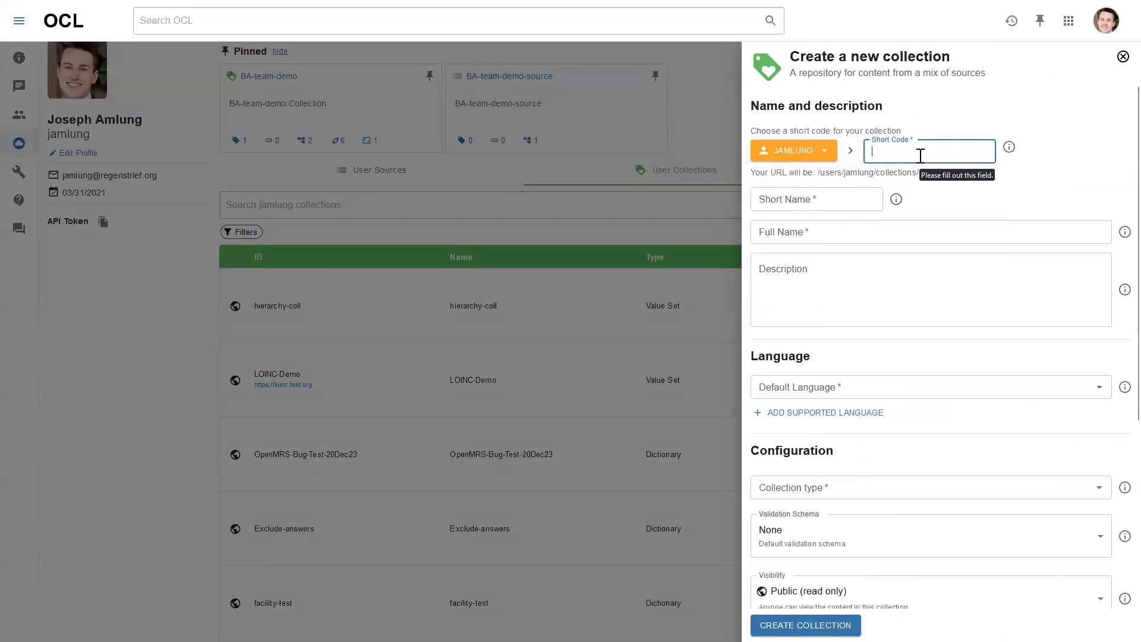
pyautogui.write('openmrs-demo')
pyautogui.click(1039, 190)
pyautogui.click(932, 151)
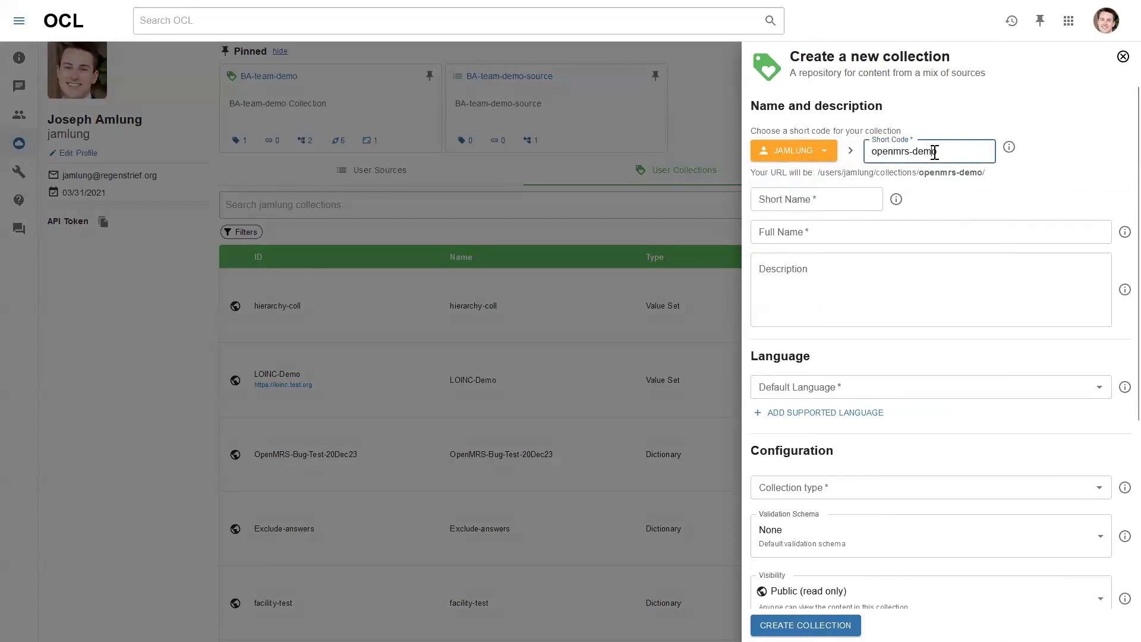
pyautogui.hotkey('ctrl', 'a')
pyautogui.hotkey('ctrl', 'c')
# Make both Short Name and Full Name read 'Openmrs Demo' using the copied short code
pyautogui.click(811, 200)
pyautogui.hotkey('ctrl', 'v')
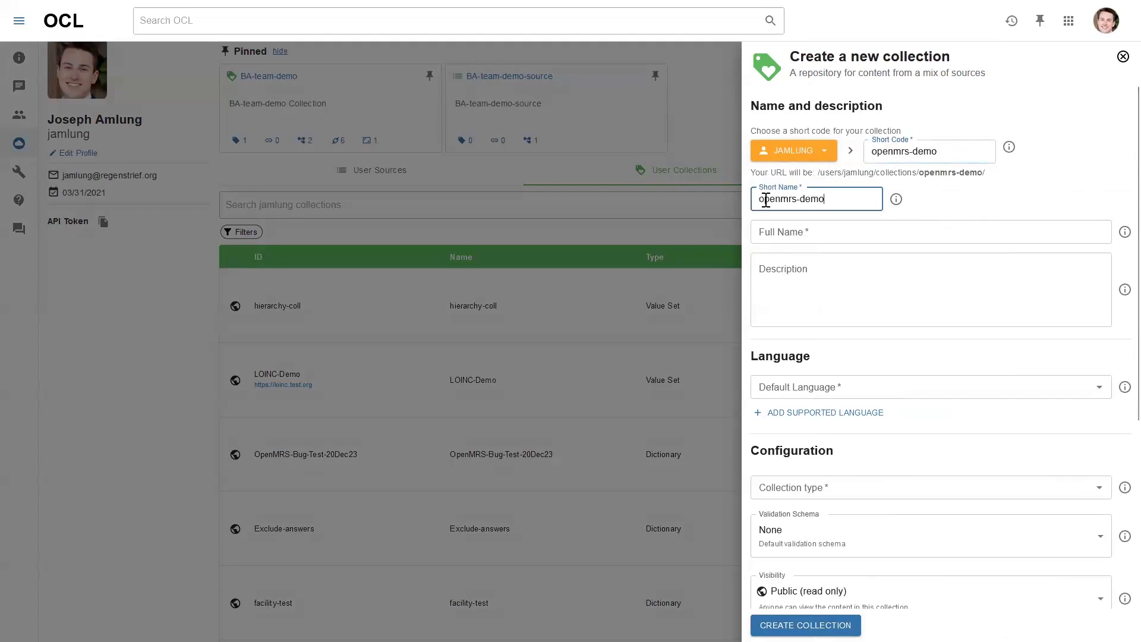
pyautogui.write('O')
pyautogui.write(' D')
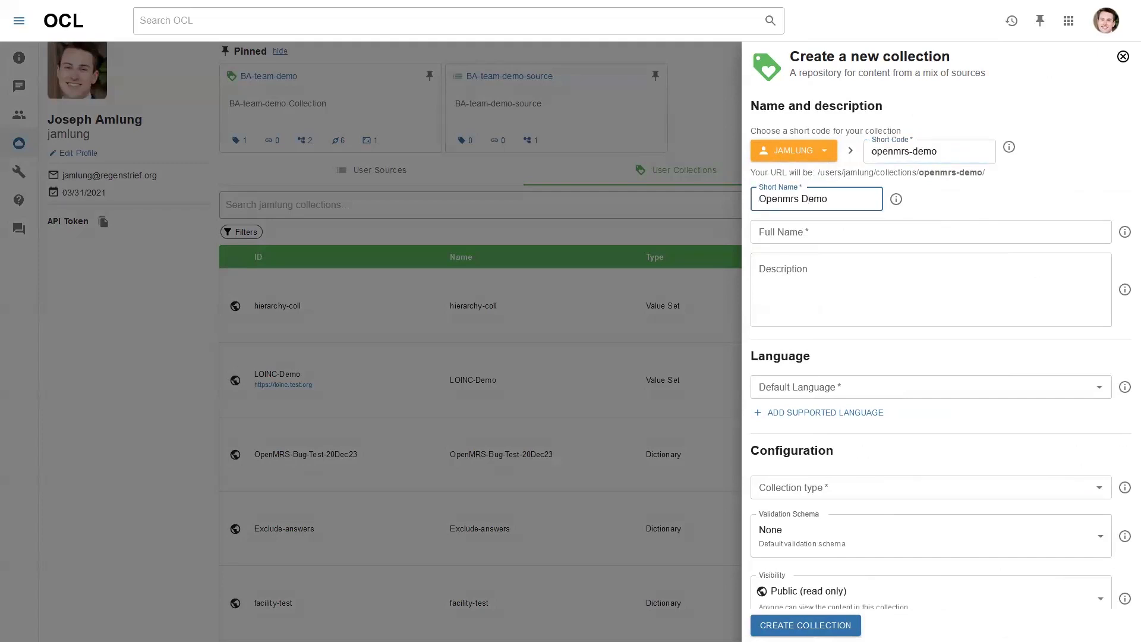
pyautogui.click(802, 231)
pyautogui.hotkey('ctrl', 'v')
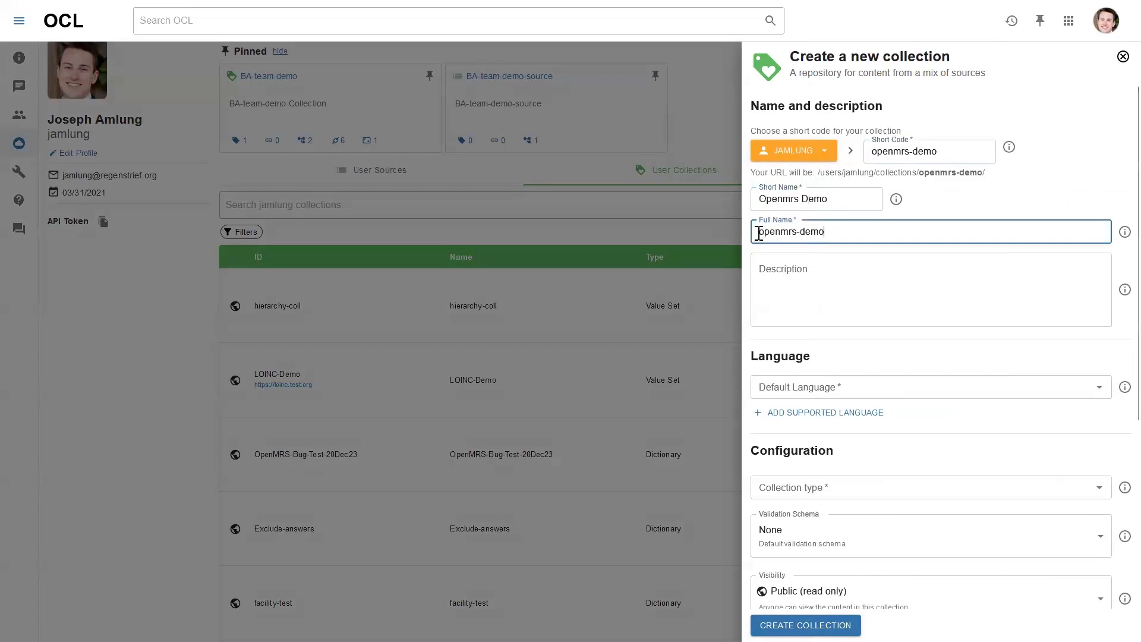
pyautogui.write('O')
pyautogui.moveTo(799, 231); pyautogui.dragTo(826, 231)
pyautogui.hotkey('shift', 'Left')
pyautogui.hotkey('shift', 'Left')
pyautogui.hotkey('shift', 'Left')
pyautogui.hotkey('shift', 'Left')
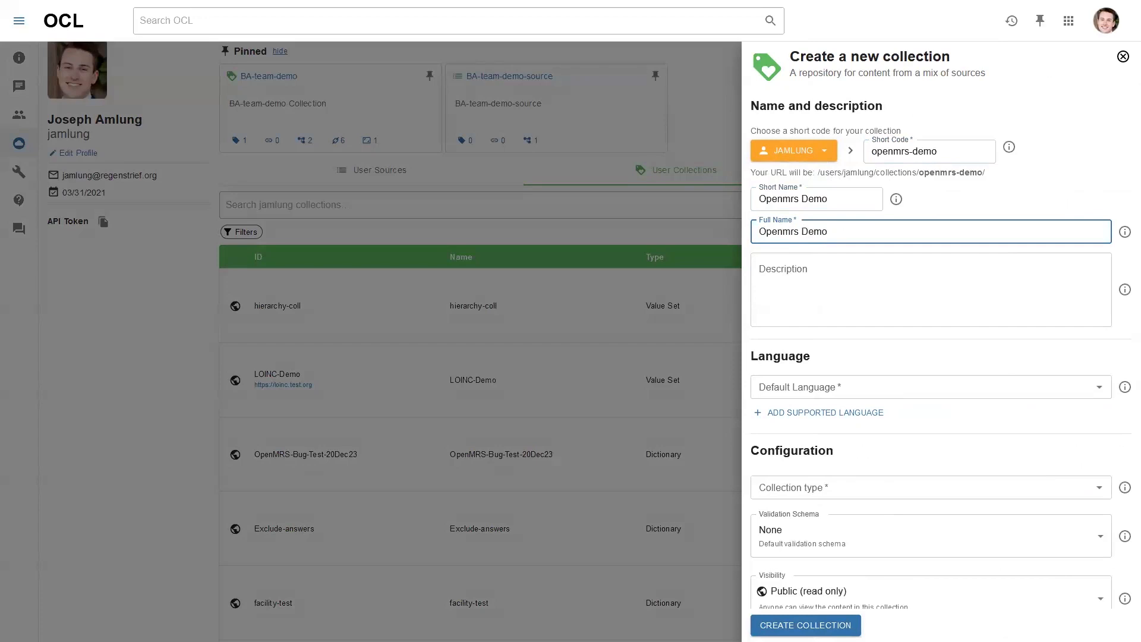
pyautogui.click(955, 152)
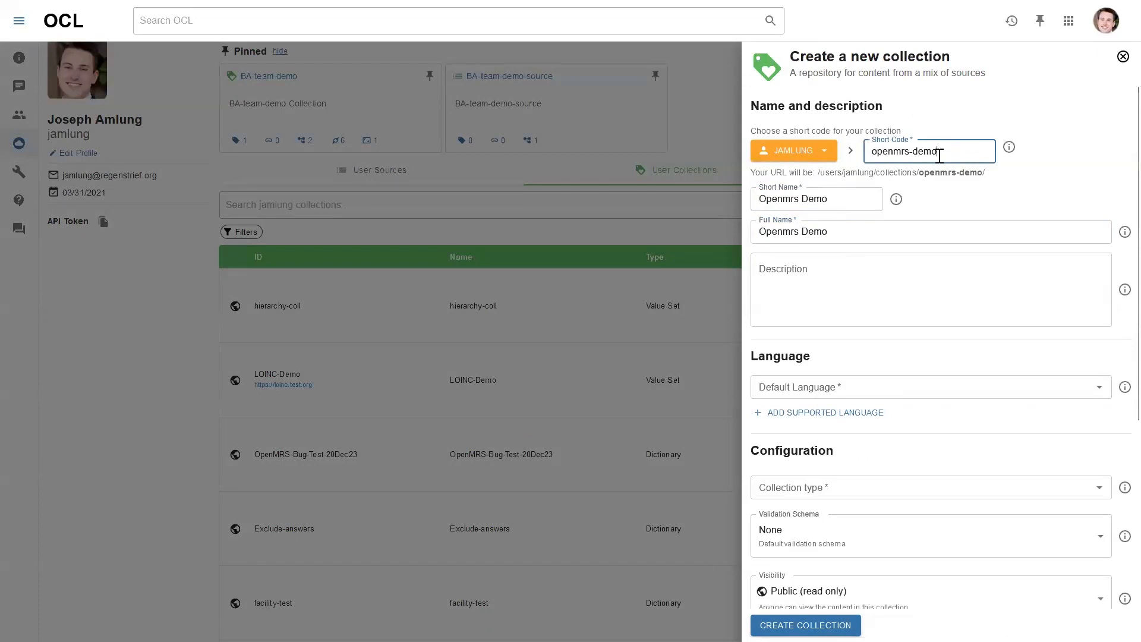
pyautogui.click(967, 196)
pyautogui.scroll(-1, 867, 214)
pyautogui.scroll(-1, 832, 230)
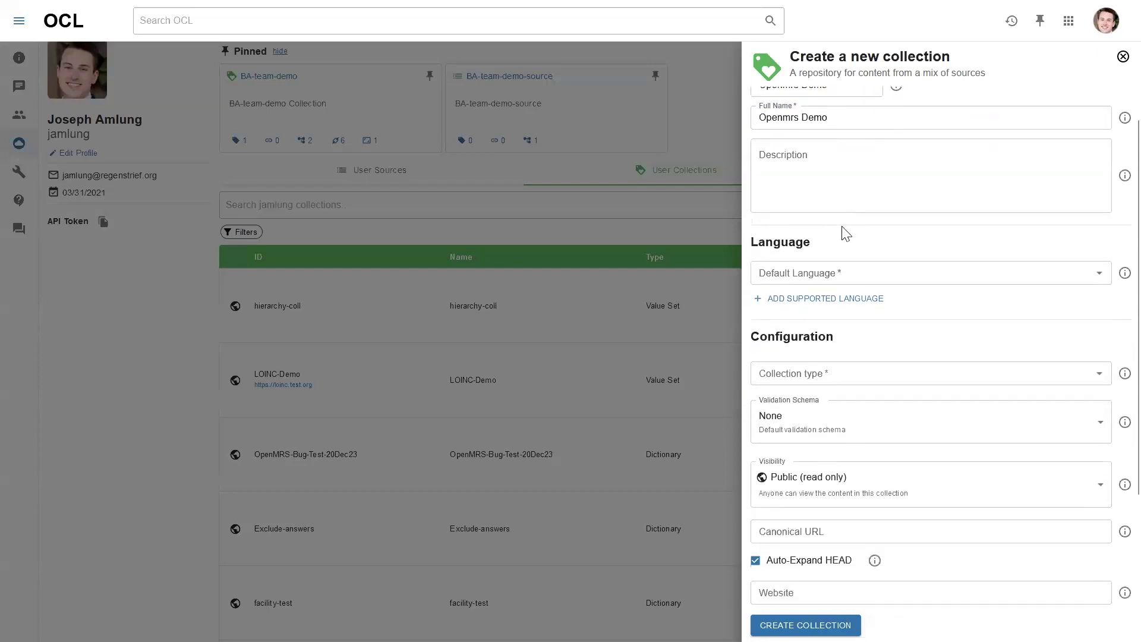
# Set the collection's default language to English and add a supported-languages entry
pyautogui.click(842, 269)
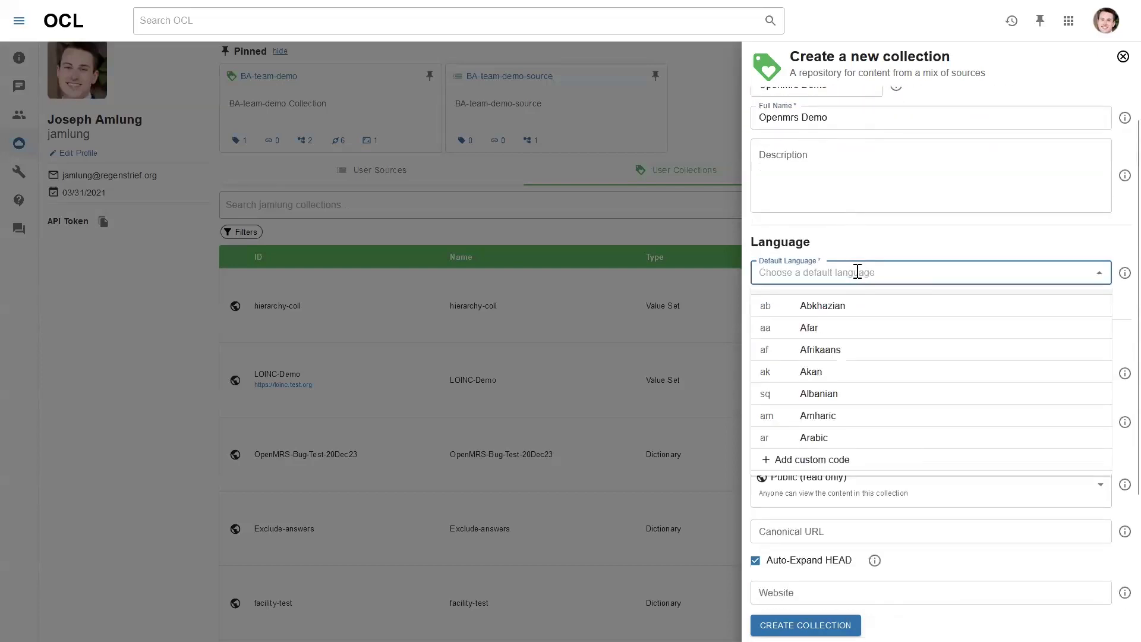
pyautogui.write('wng')
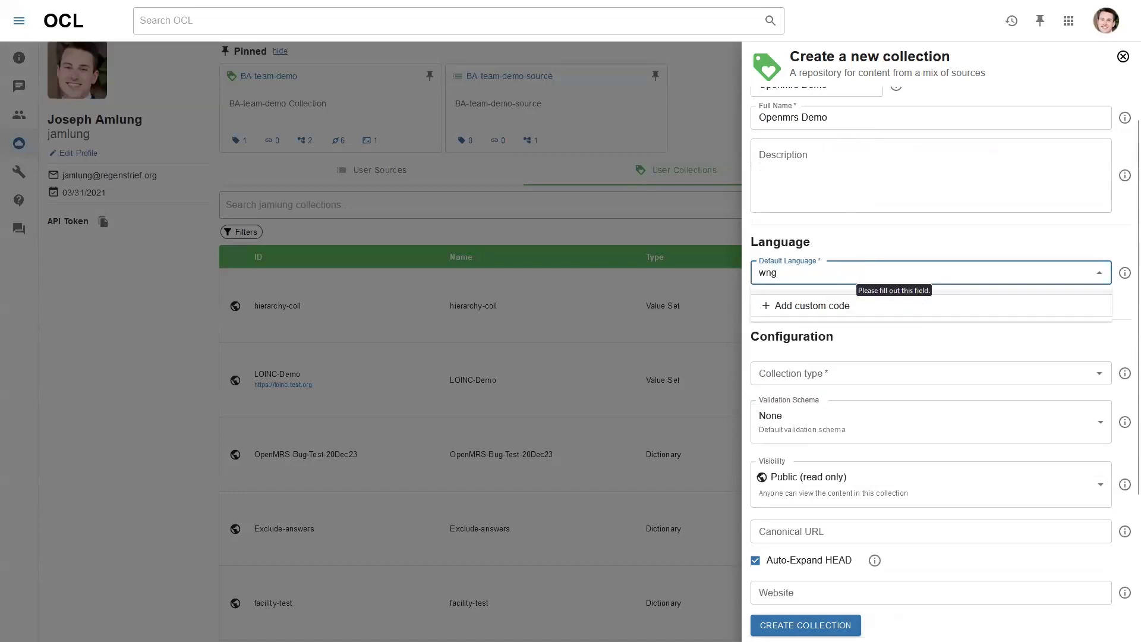
pyautogui.press('BackSpace')
pyautogui.press('BackSpace')
pyautogui.press('BackSpace')
pyautogui.write('eng')
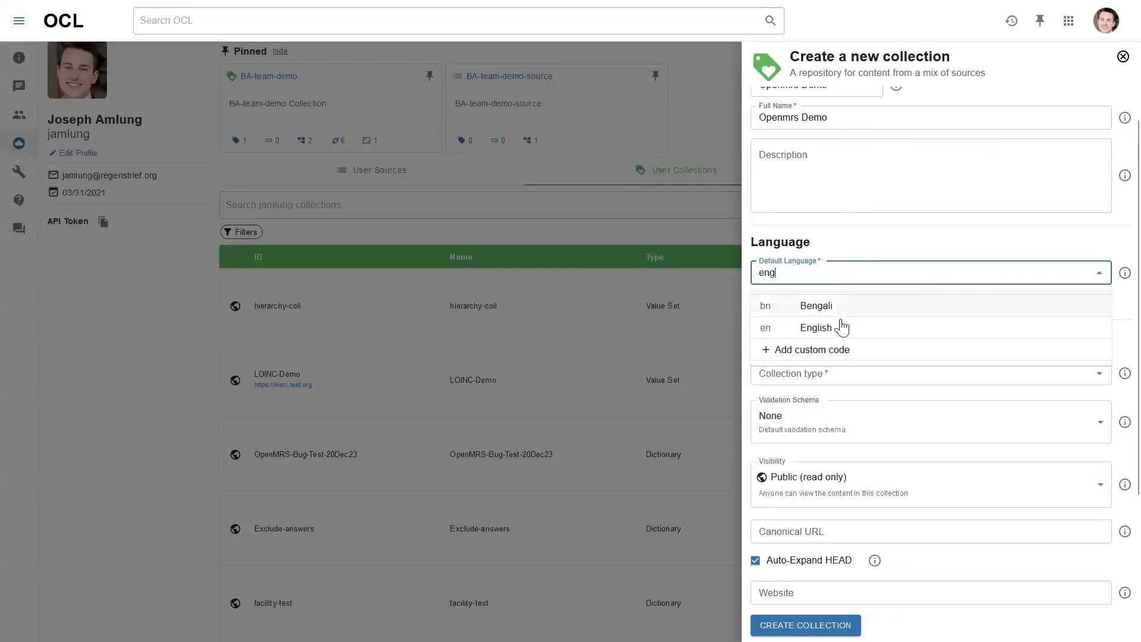
pyautogui.click(842, 328)
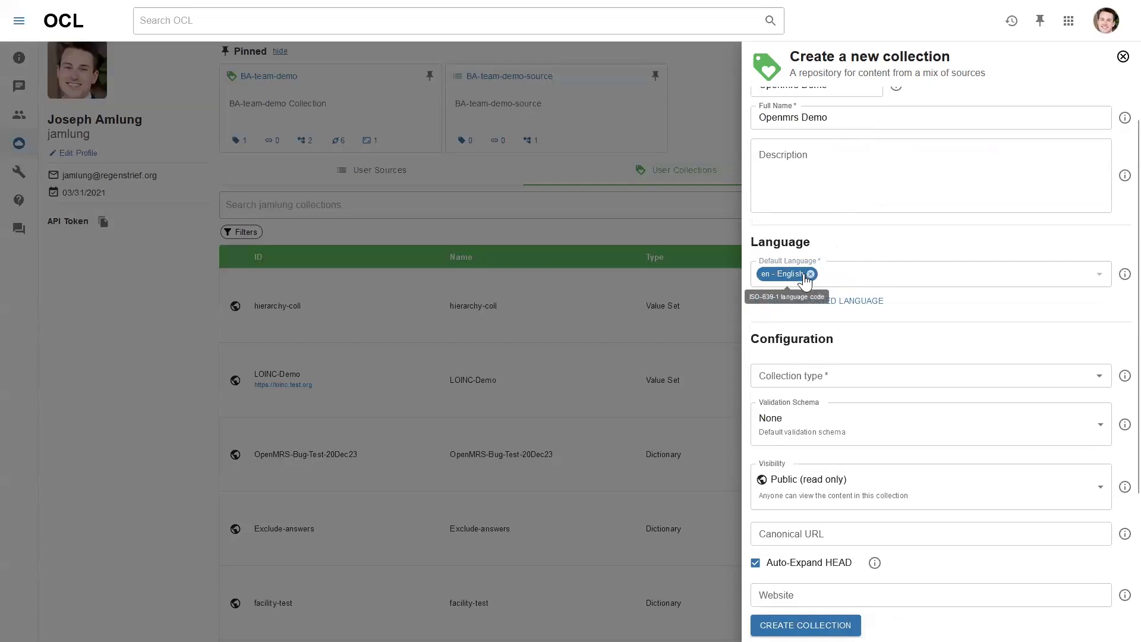
pyautogui.click(838, 307)
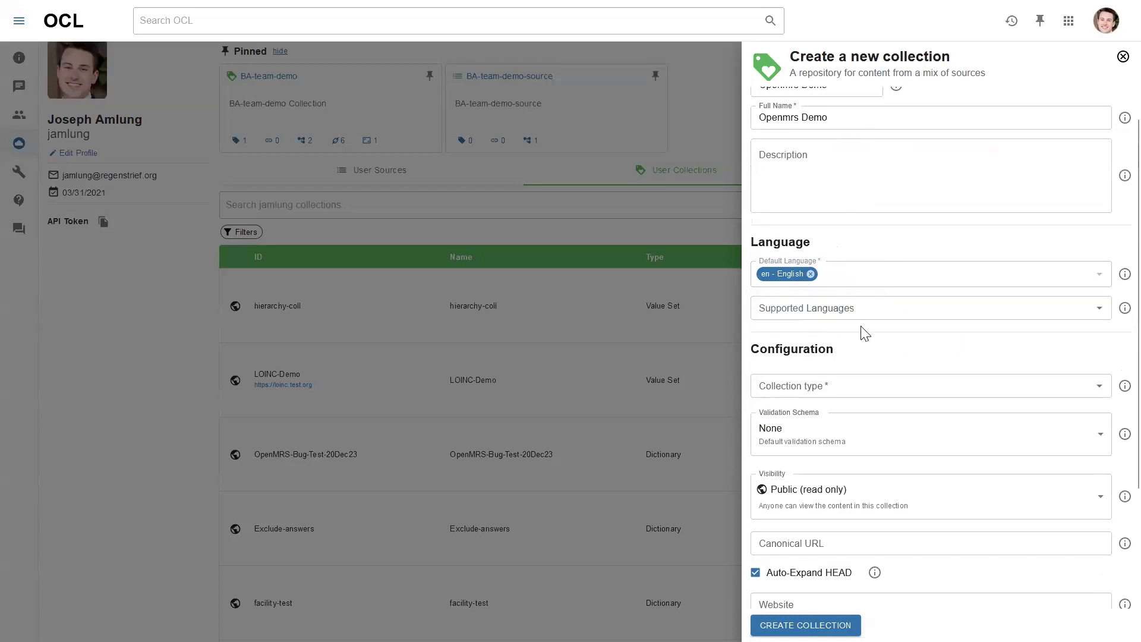
pyautogui.scroll(-2, 865, 333)
# Make the collection type Dictionary with the OpenMRS Validation Schema
pyautogui.click(848, 271)
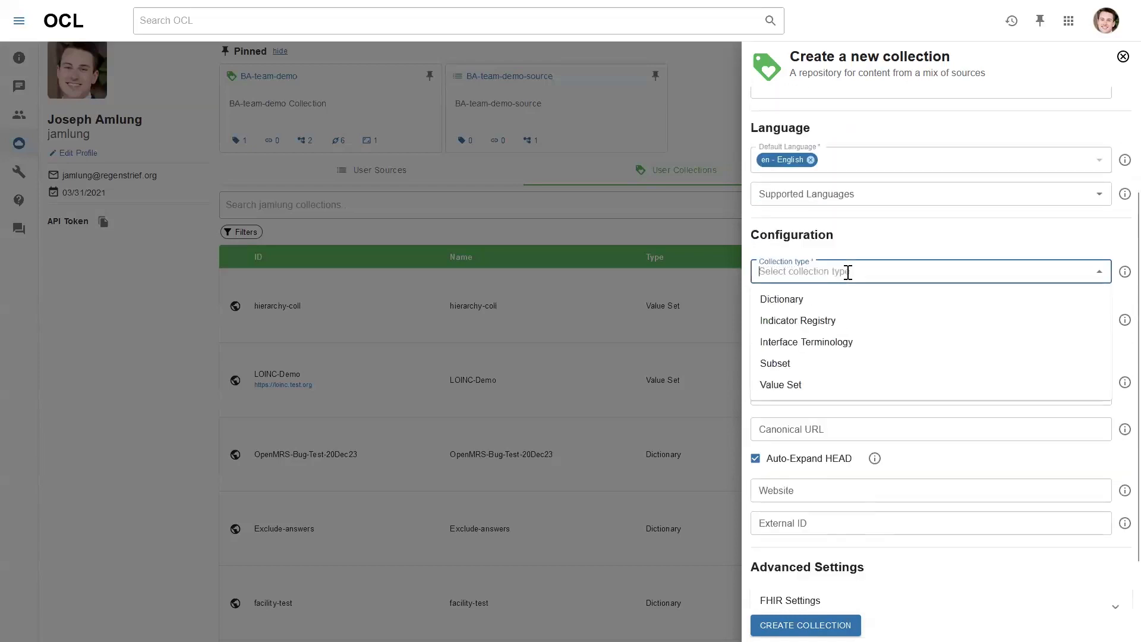
pyautogui.click(826, 300)
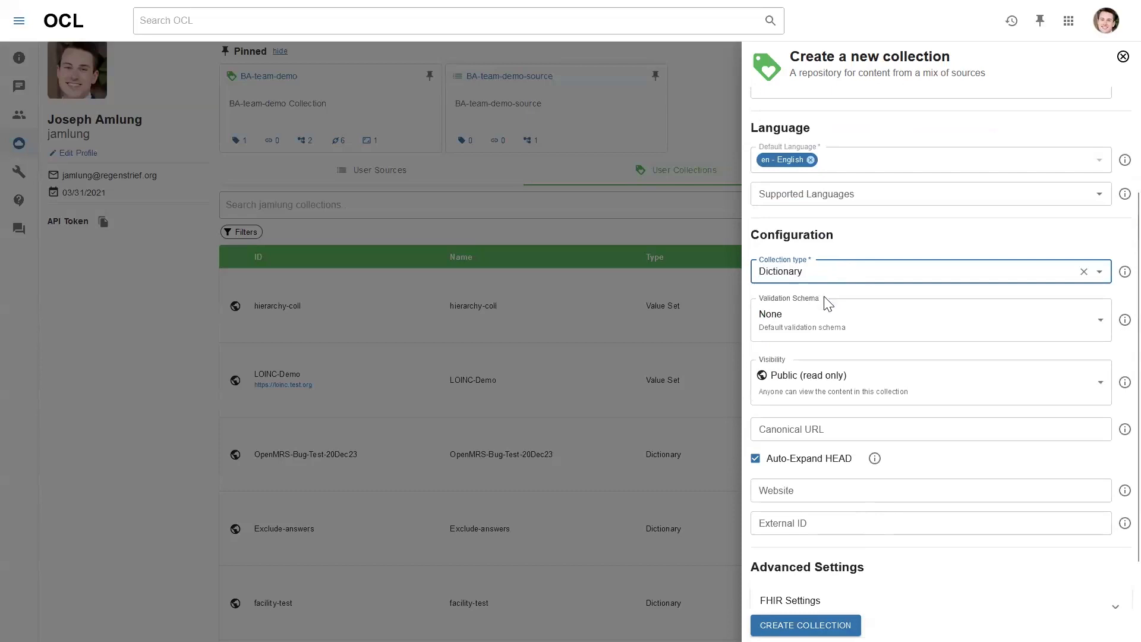
pyautogui.scroll(-1, 872, 253)
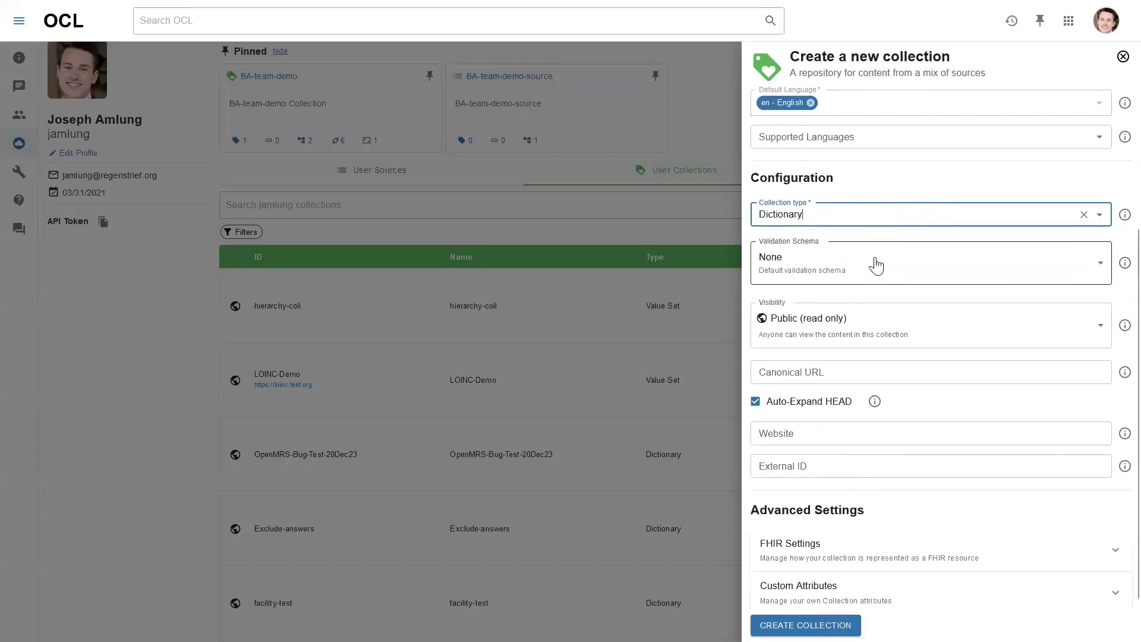
pyautogui.click(876, 266)
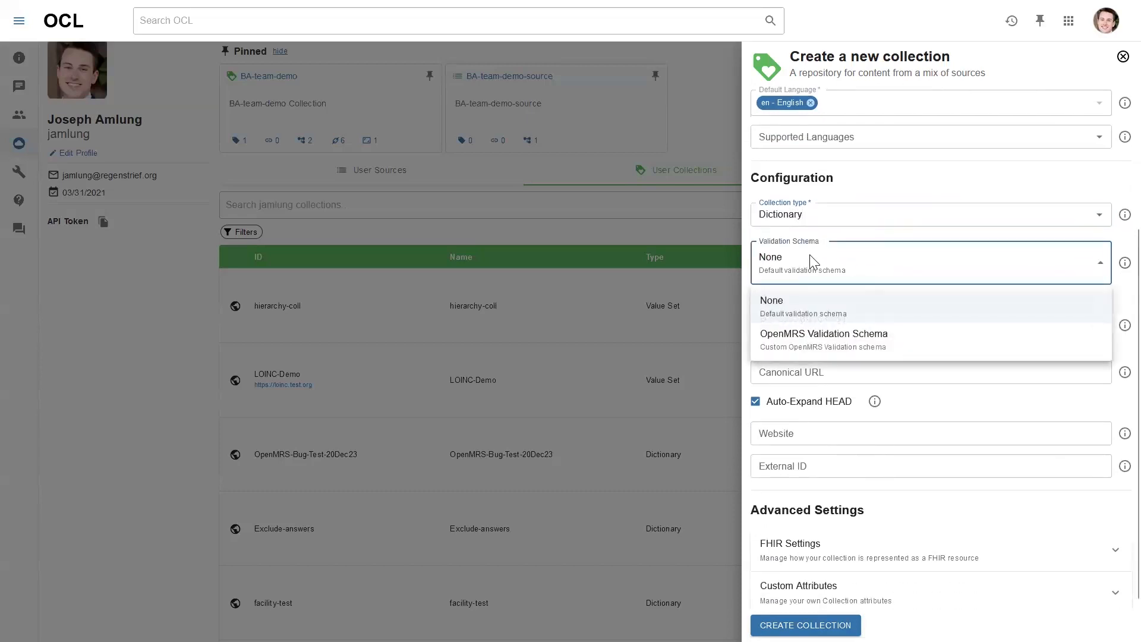
pyautogui.click(897, 347)
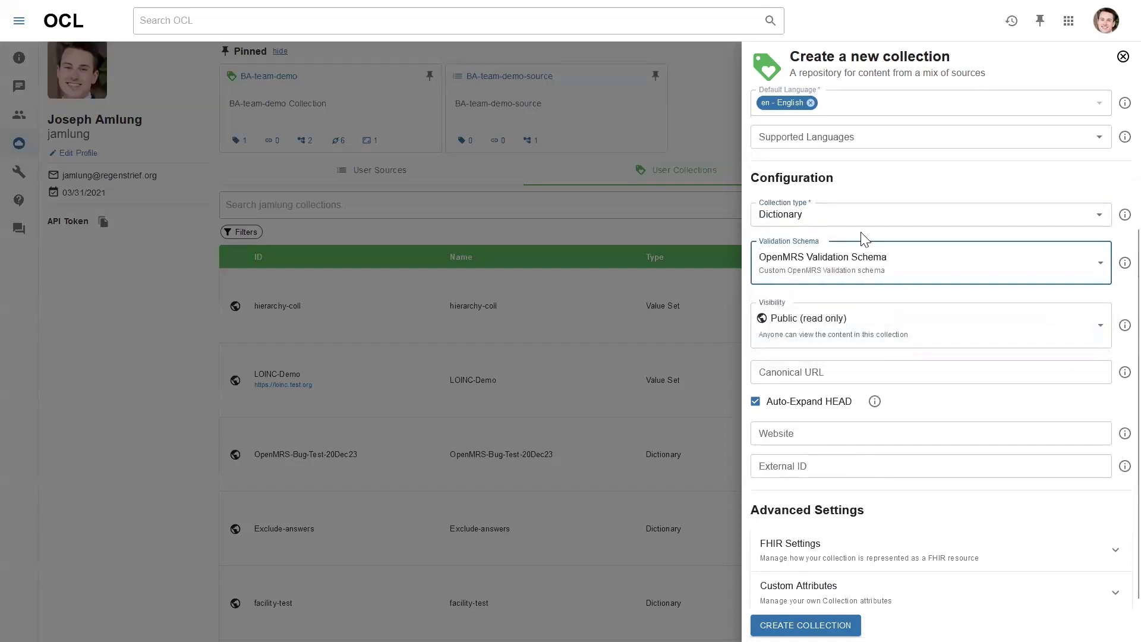
pyautogui.scroll(-1, 864, 244)
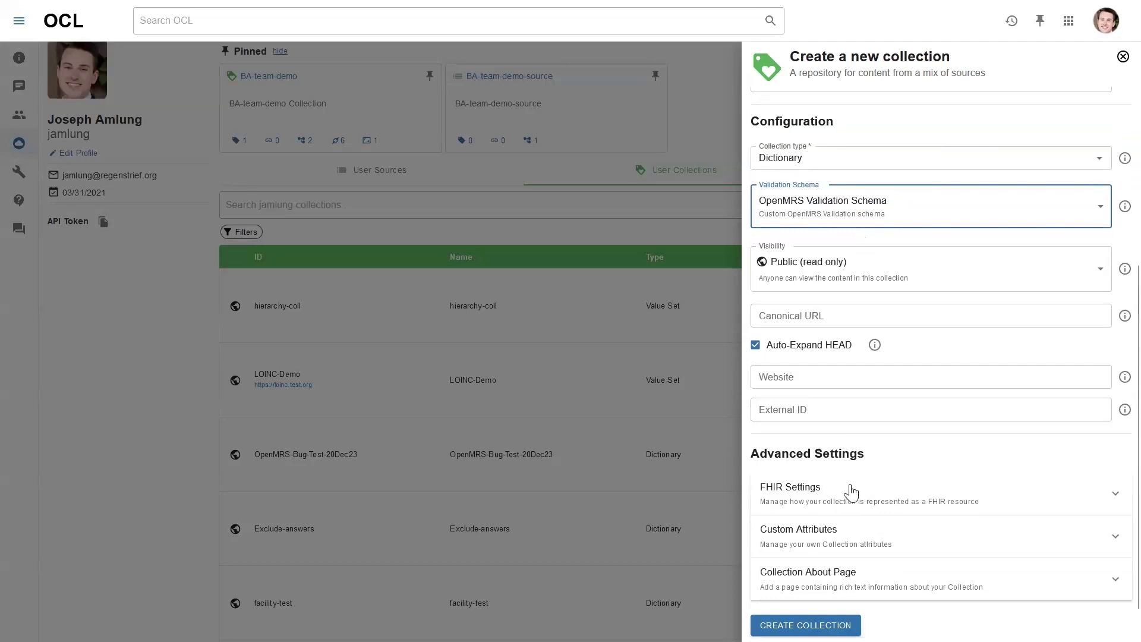
# Review the Custom Attributes and Collection About Page sections, then return to the form's top
pyautogui.click(878, 533)
pyautogui.scroll(-1, 873, 505)
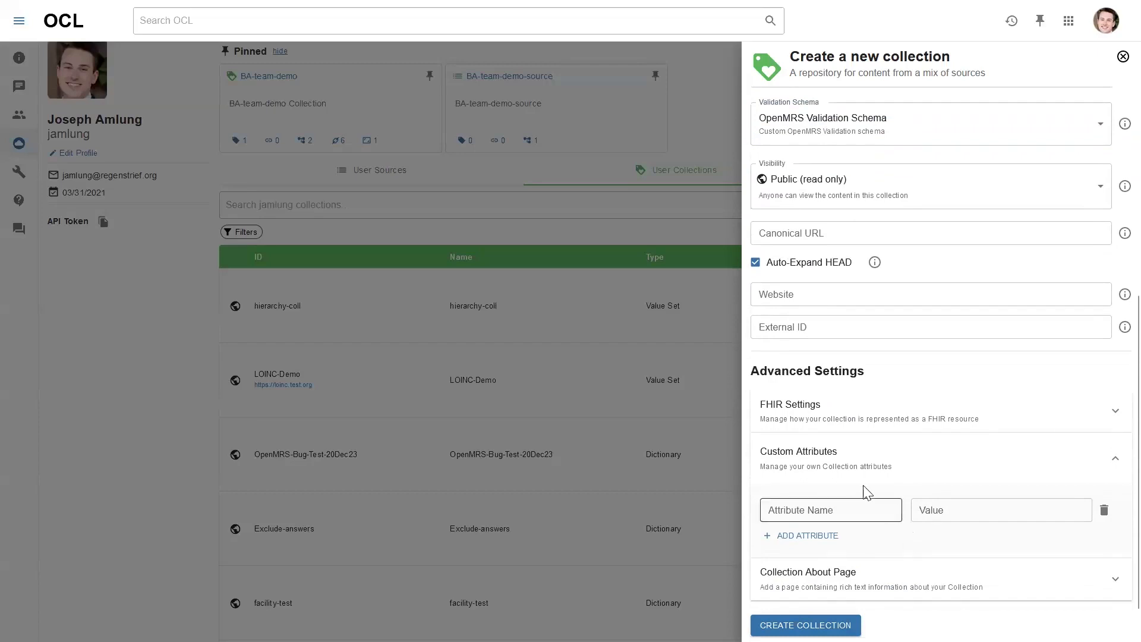
pyautogui.click(880, 467)
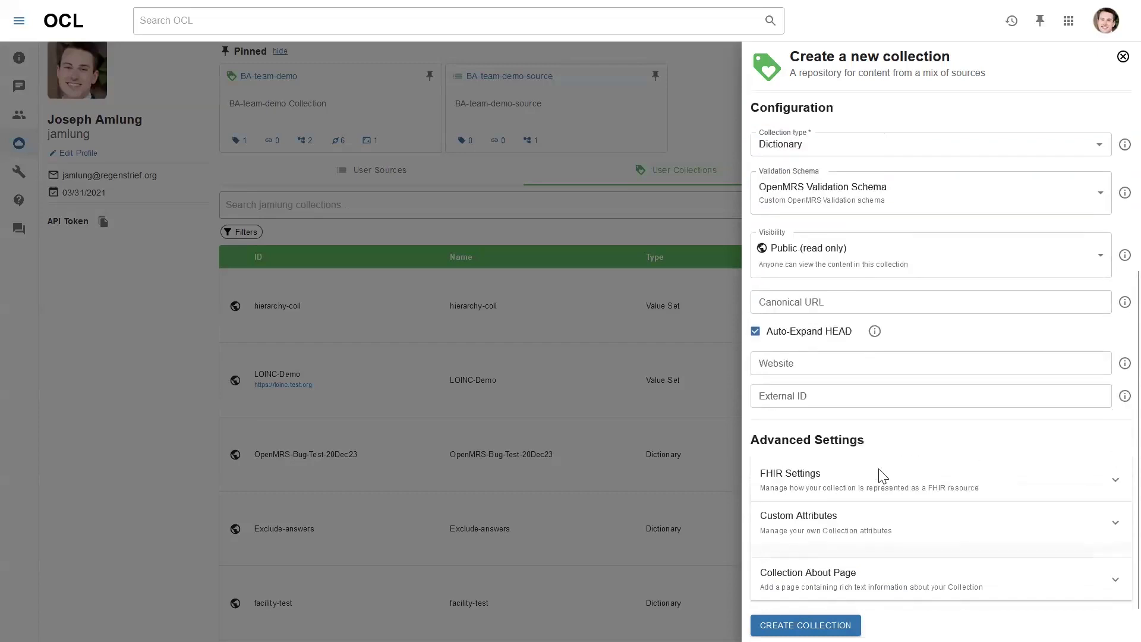
pyautogui.click(869, 579)
pyautogui.scroll(-2, 872, 559)
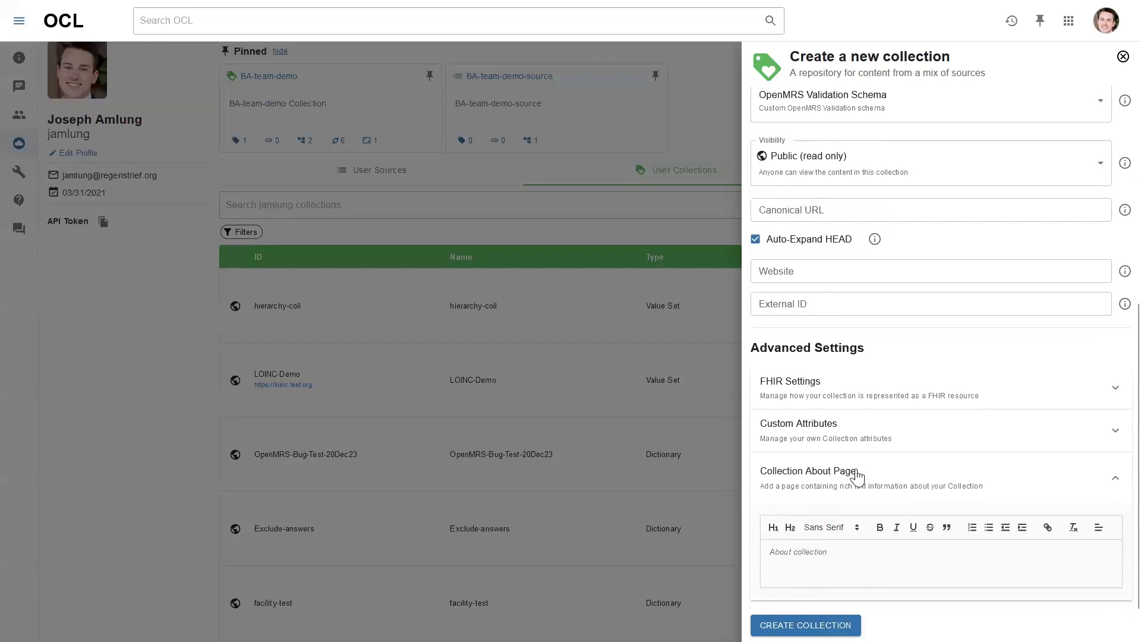
pyautogui.scroll(6, 856, 479)
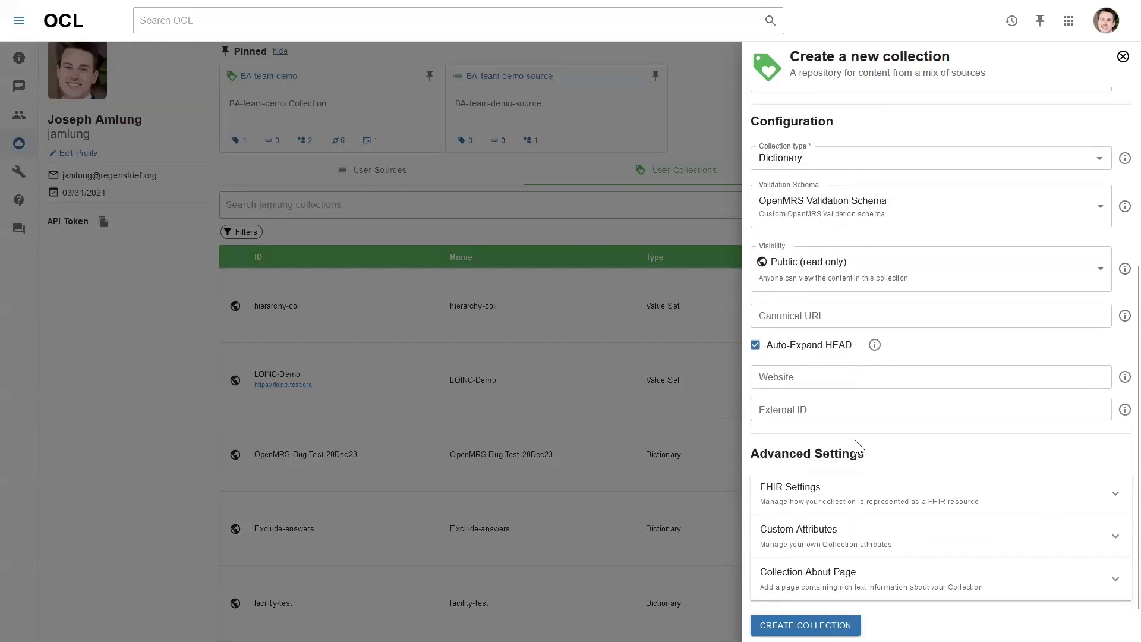
pyautogui.scroll(2, 856, 447)
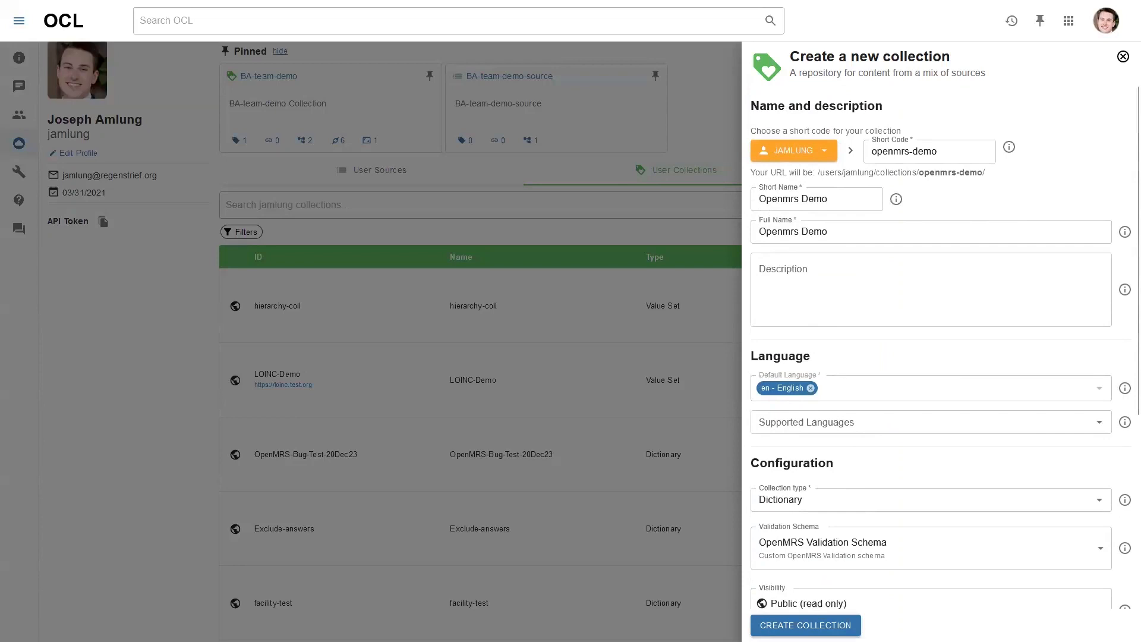
# Create the openmrs-demo collection and confirm it tops the User Collections table
pyautogui.click(823, 625)
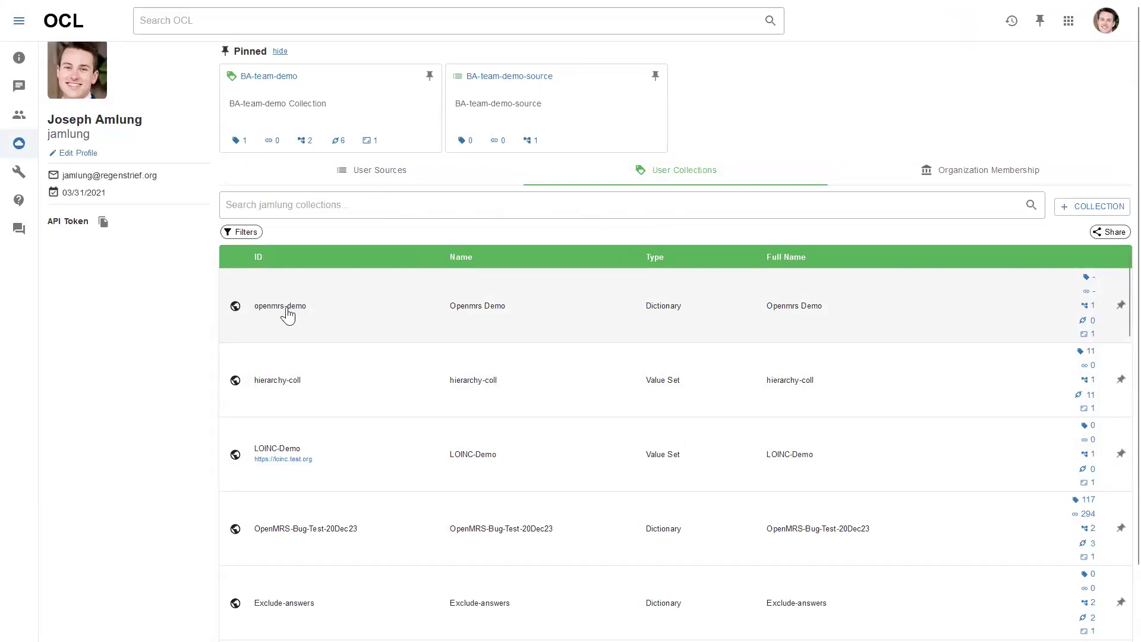
pyautogui.scroll(-3, 287, 315)
pyautogui.scroll(3, 285, 313)
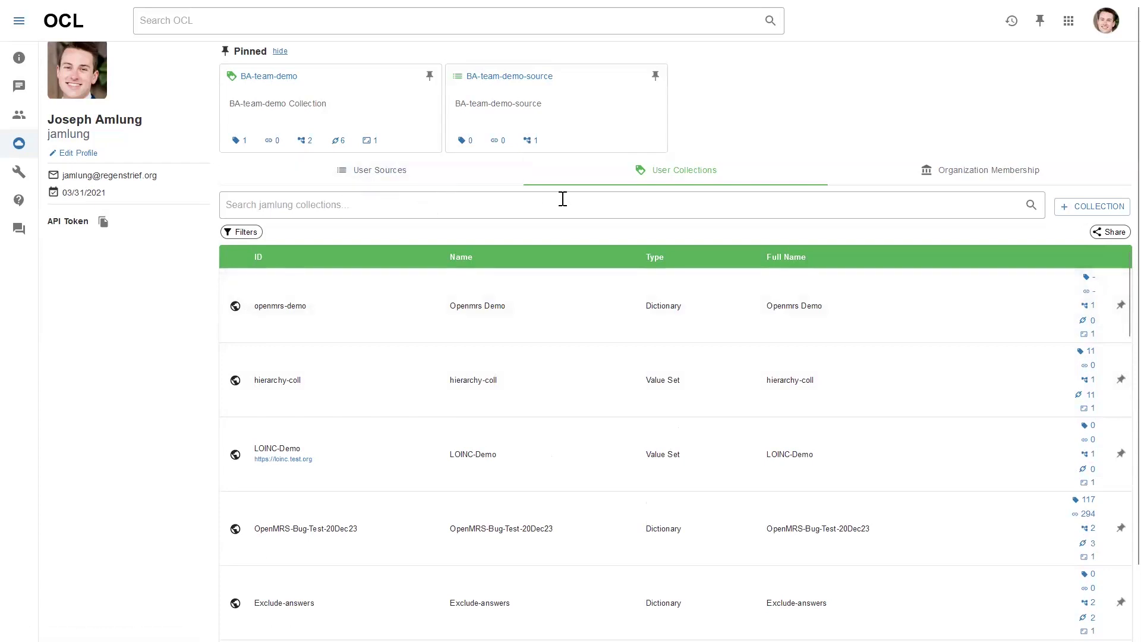
# Start a new source from User Sources, pasting openmrs-demo into short code and short name
pyautogui.click(496, 183)
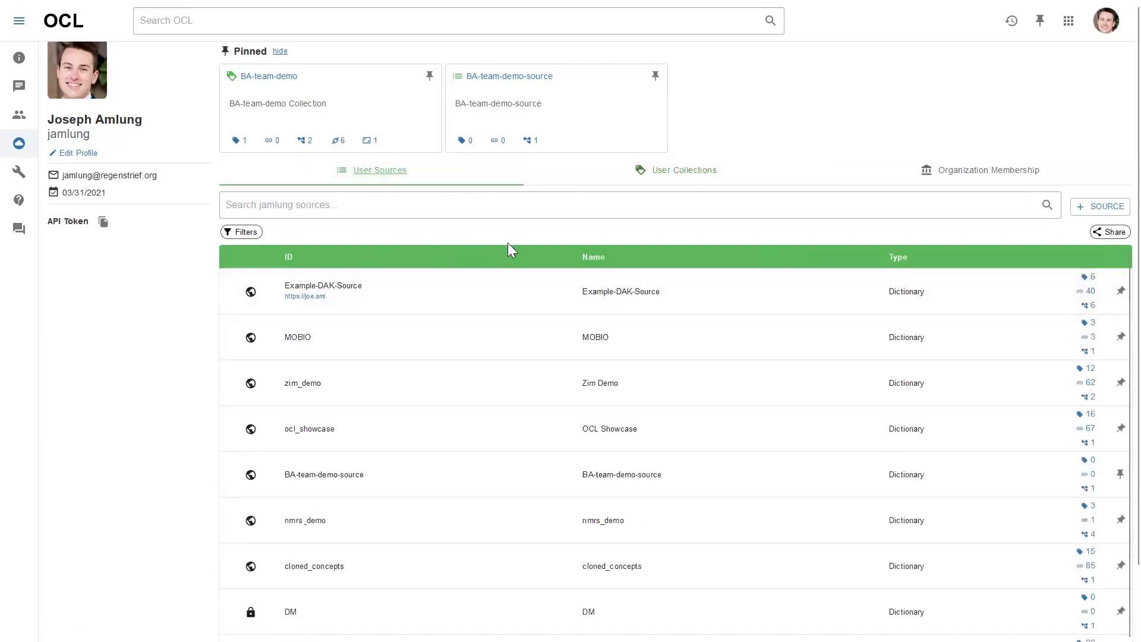
pyautogui.click(1081, 214)
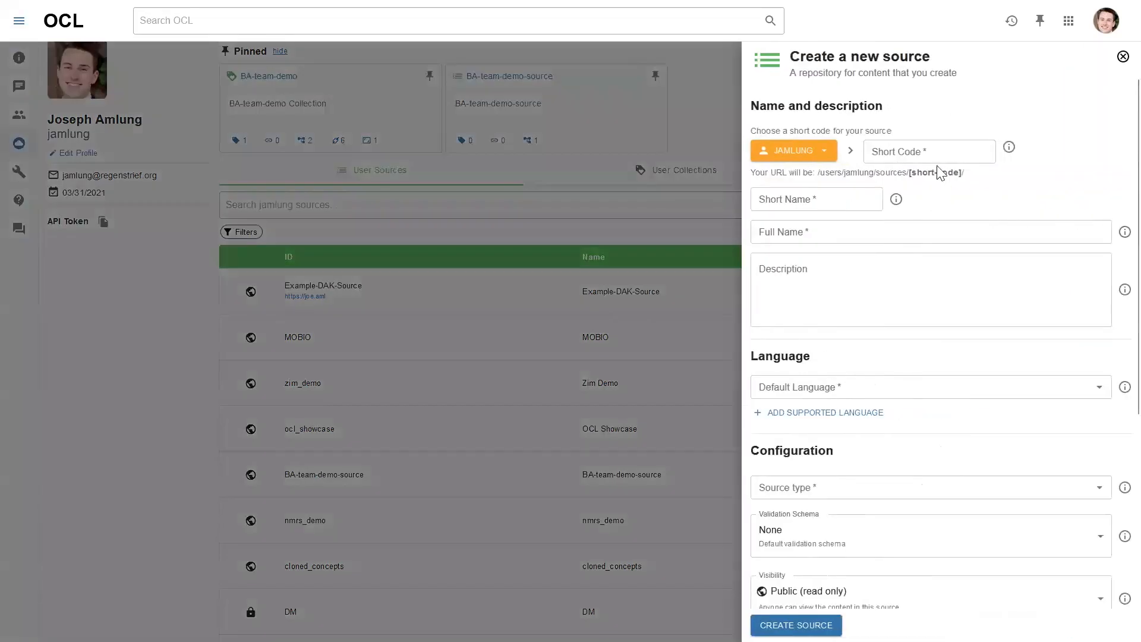
pyautogui.click(937, 150)
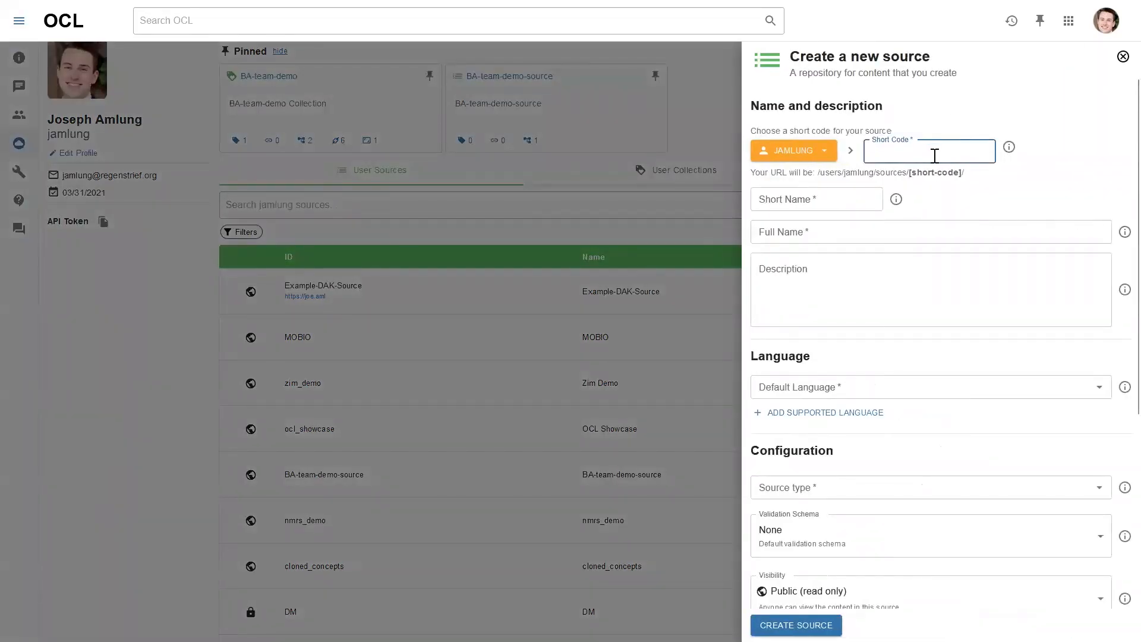
pyautogui.write('openmrs-demo')
pyautogui.click(1041, 173)
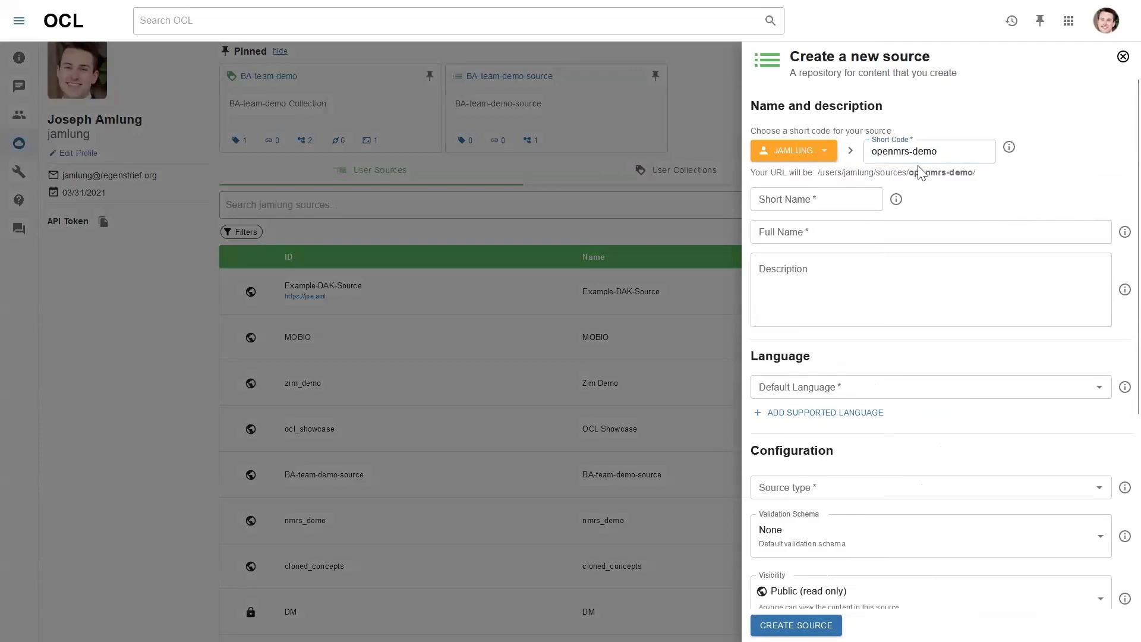
pyautogui.click(830, 202)
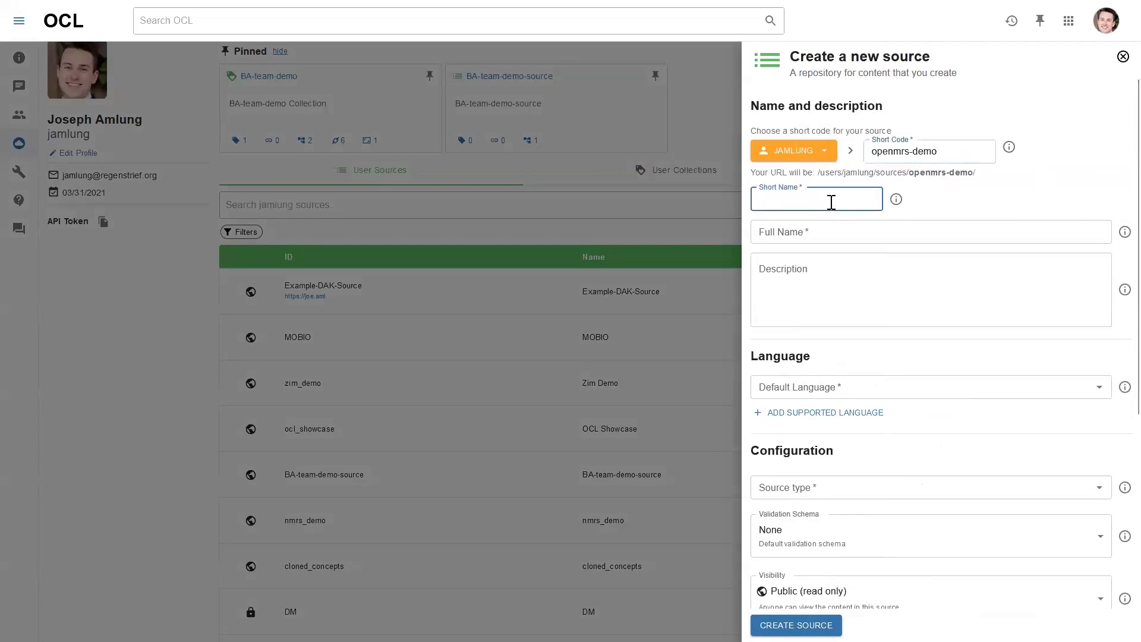
pyautogui.write('openmrs-demo')
pyautogui.write('O')
# Finish the short code as openmrs-demo-source and set both names to Openmrs Demo Source
pyautogui.click(967, 148)
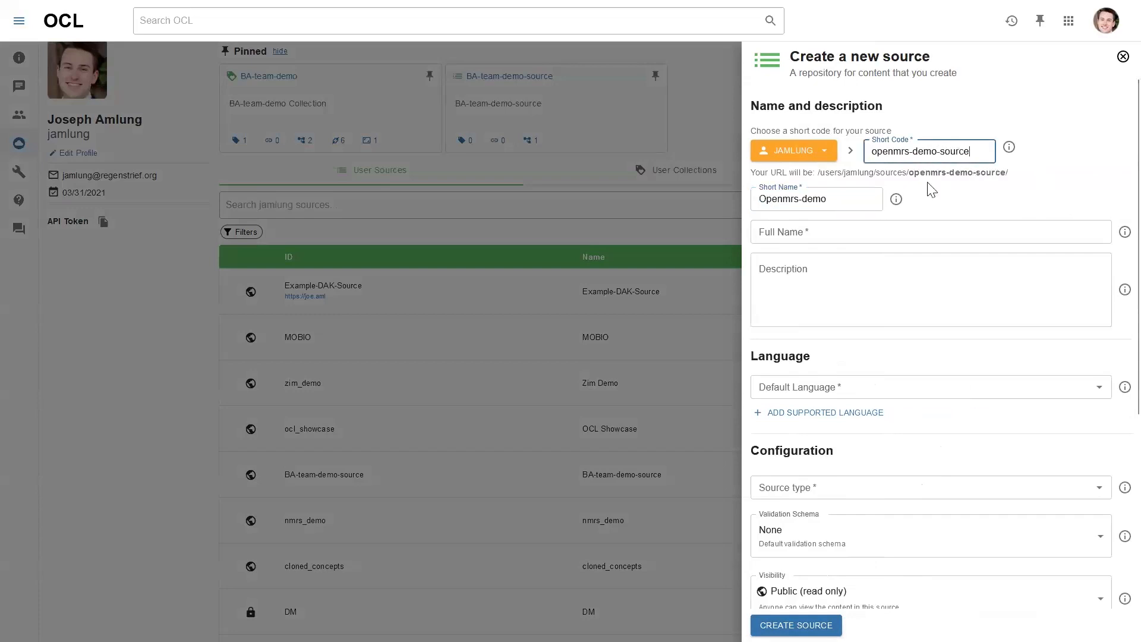
pyautogui.click(801, 205)
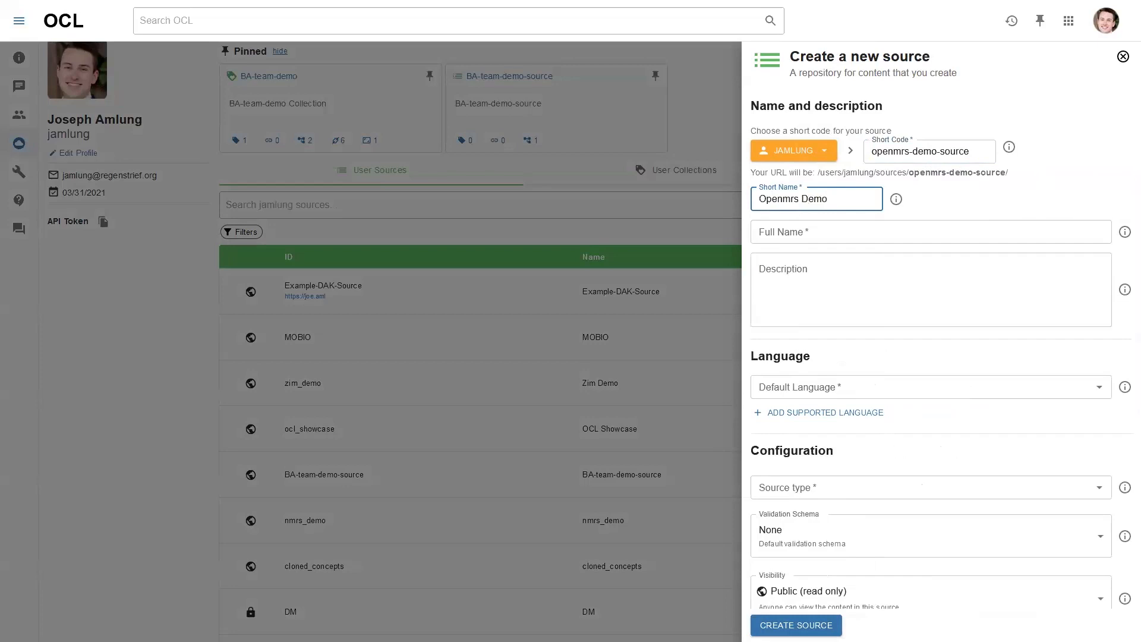
pyautogui.click(795, 233)
pyautogui.tripleClick(820, 198)
pyautogui.click(797, 233)
pyautogui.write('Openmrs Demo Source')
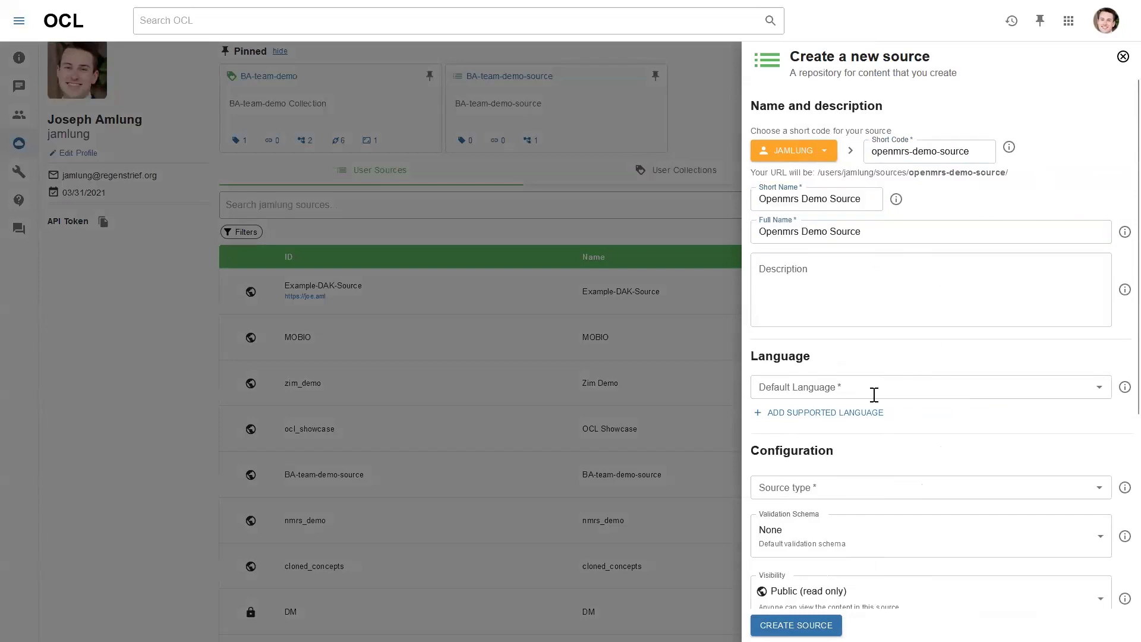
# Set the source's default language to English
pyautogui.click(874, 394)
pyautogui.write('eng')
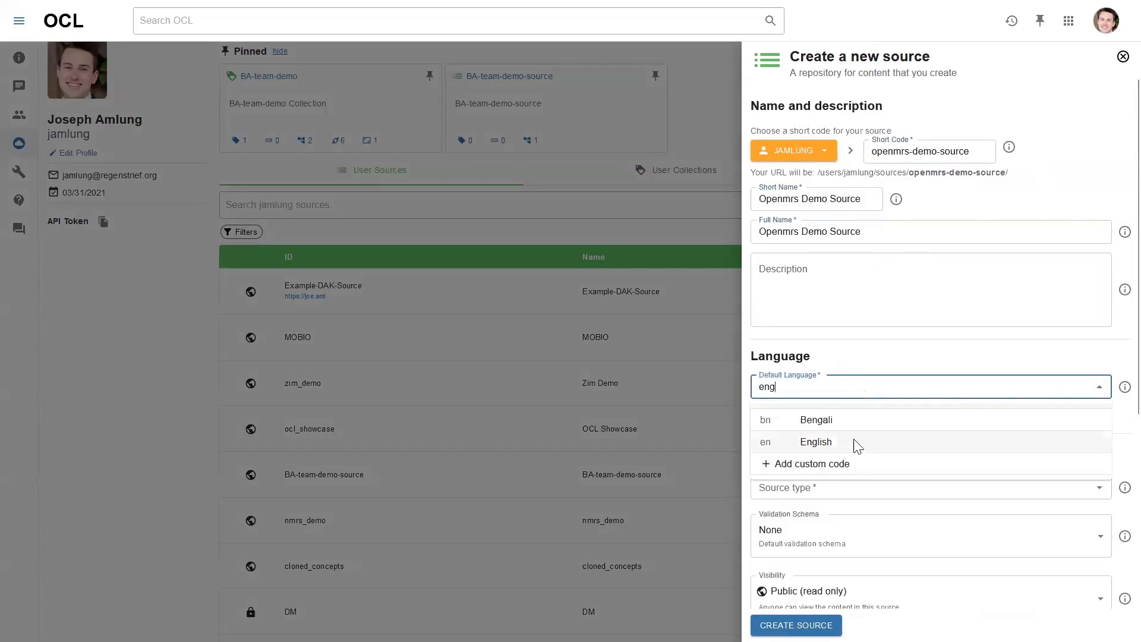
pyautogui.click(854, 443)
pyautogui.scroll(-3, 905, 350)
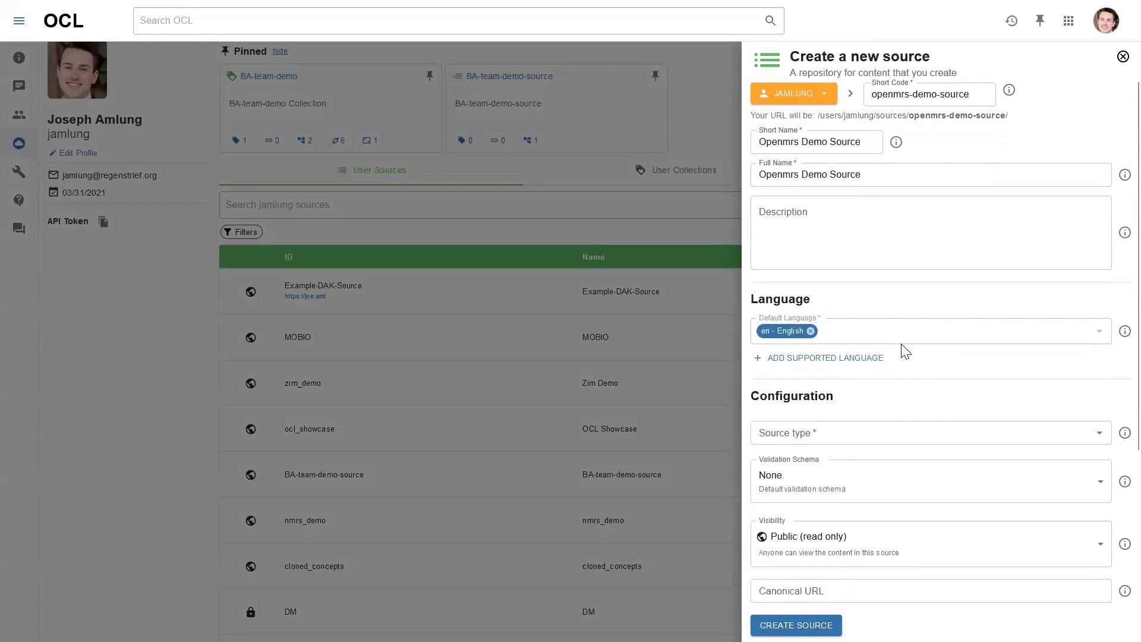
# Make the source a Dictionary with OpenMRS Validation Schema and expand ID Auto-Assignment
pyautogui.click(845, 322)
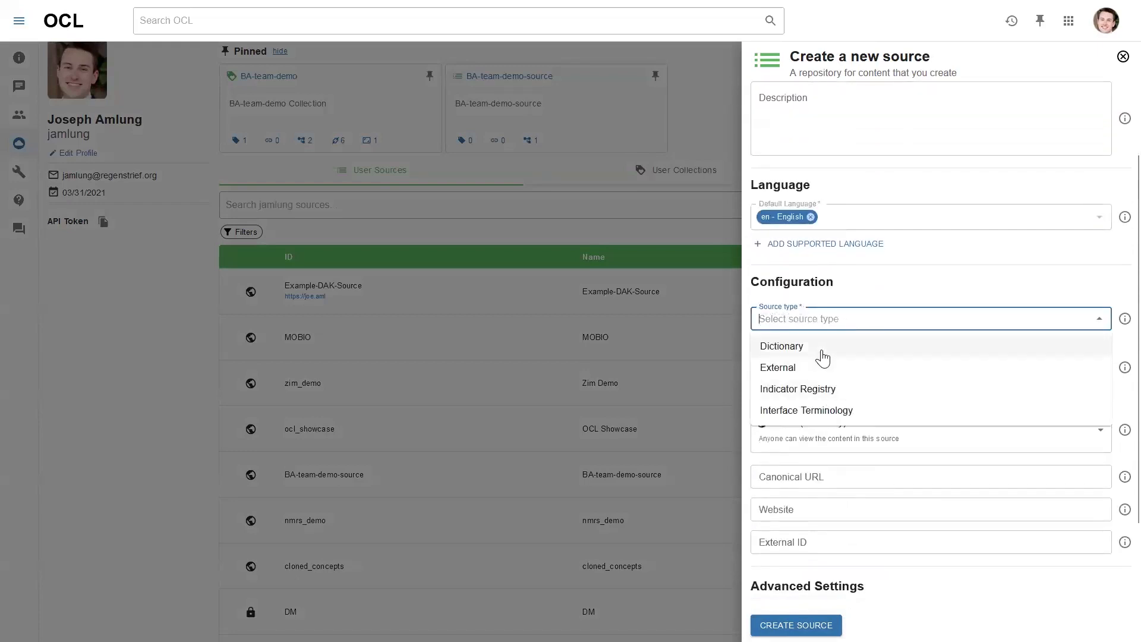
pyautogui.click(823, 348)
pyautogui.scroll(-2, 858, 285)
pyautogui.click(832, 263)
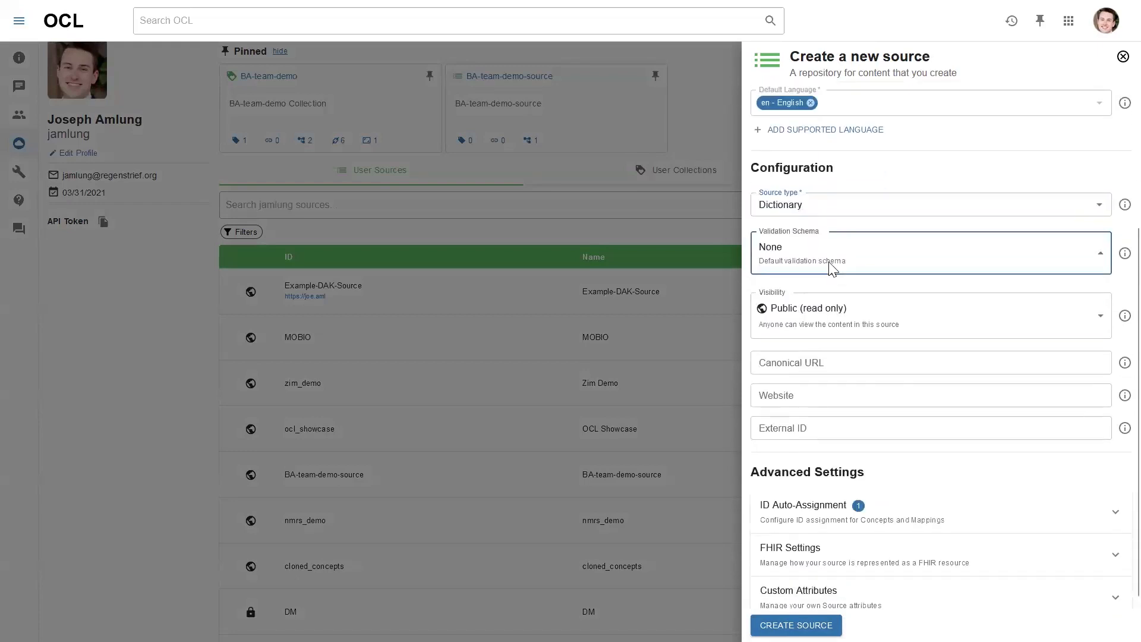
pyautogui.click(849, 328)
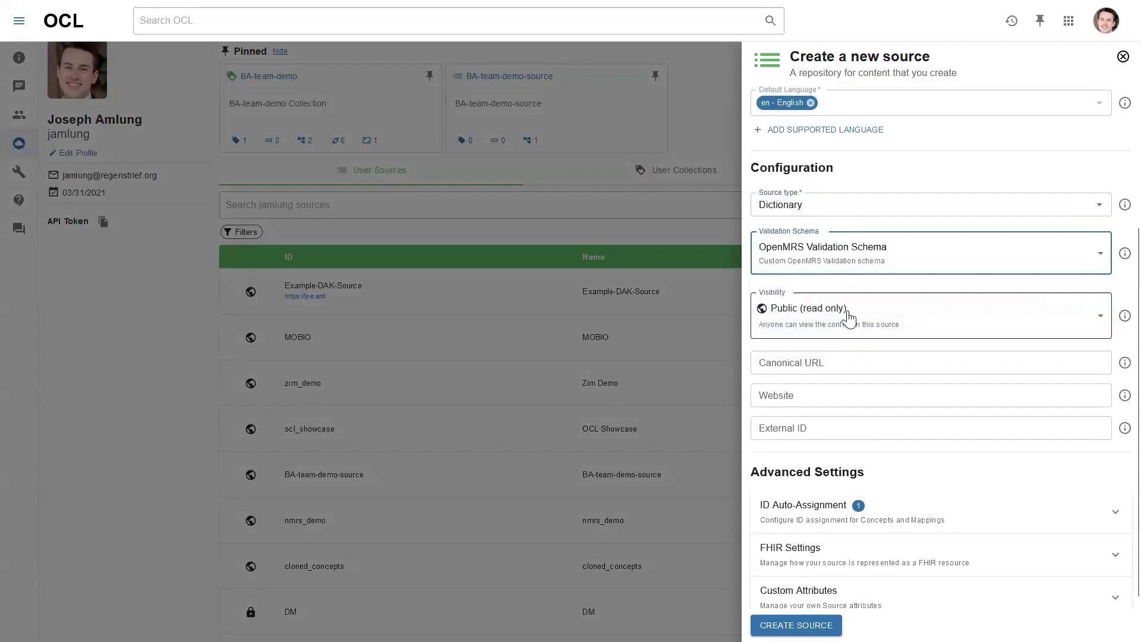
pyautogui.scroll(-1, 856, 278)
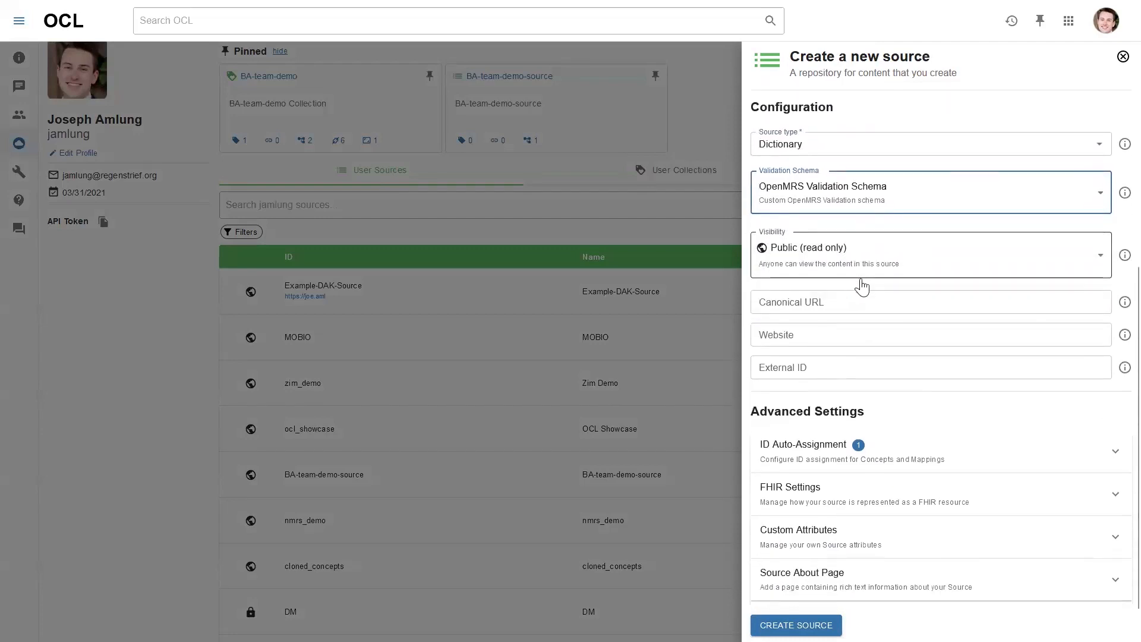
pyautogui.click(892, 445)
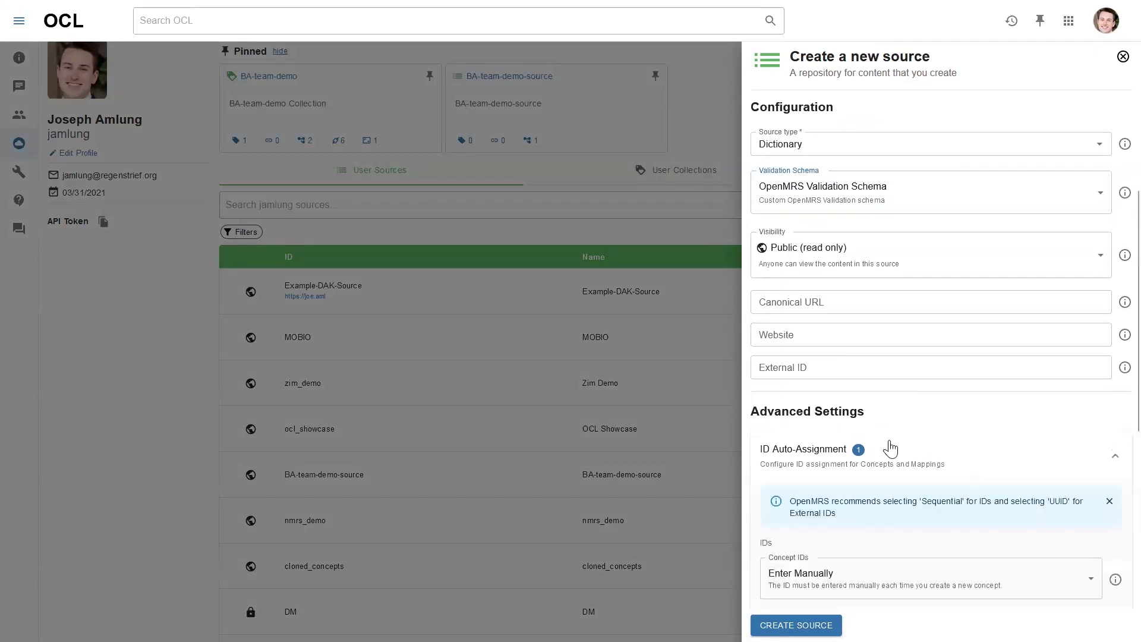
# Set concept IDs to be assigned sequentially
pyautogui.scroll(-2, 895, 416)
pyautogui.scroll(-1, 939, 366)
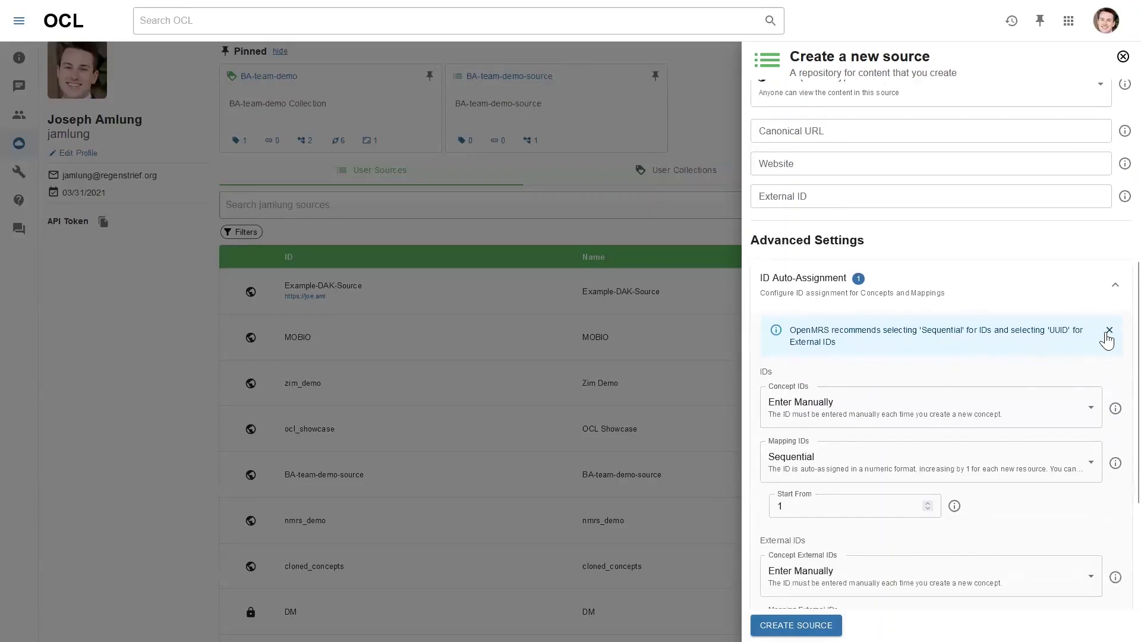
pyautogui.scroll(-2, 951, 308)
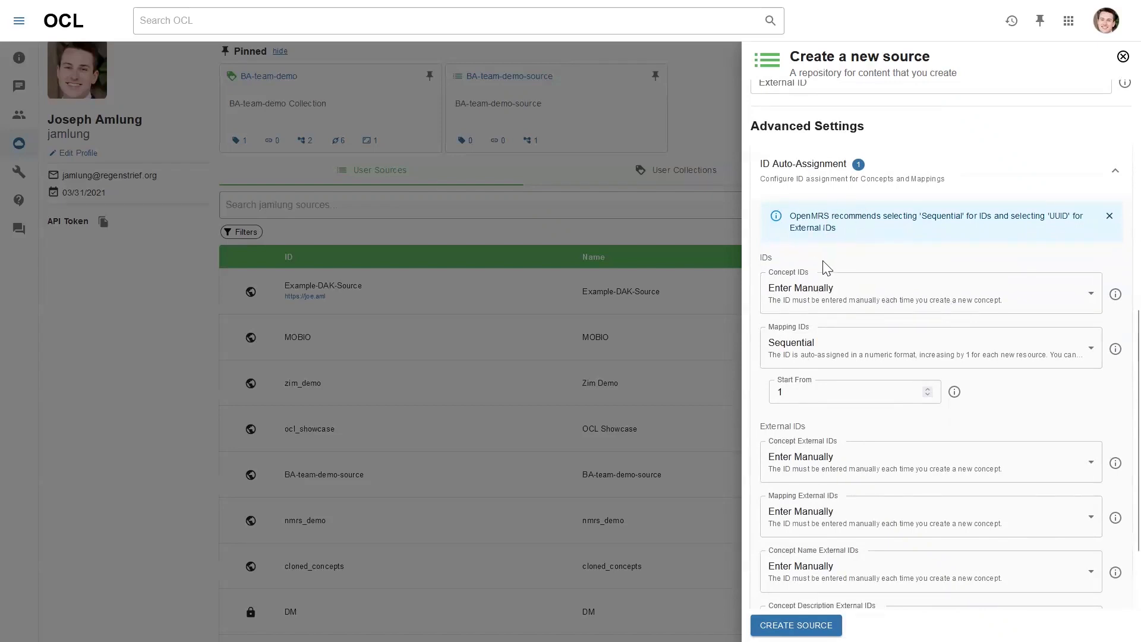
pyautogui.click(855, 304)
pyautogui.click(802, 398)
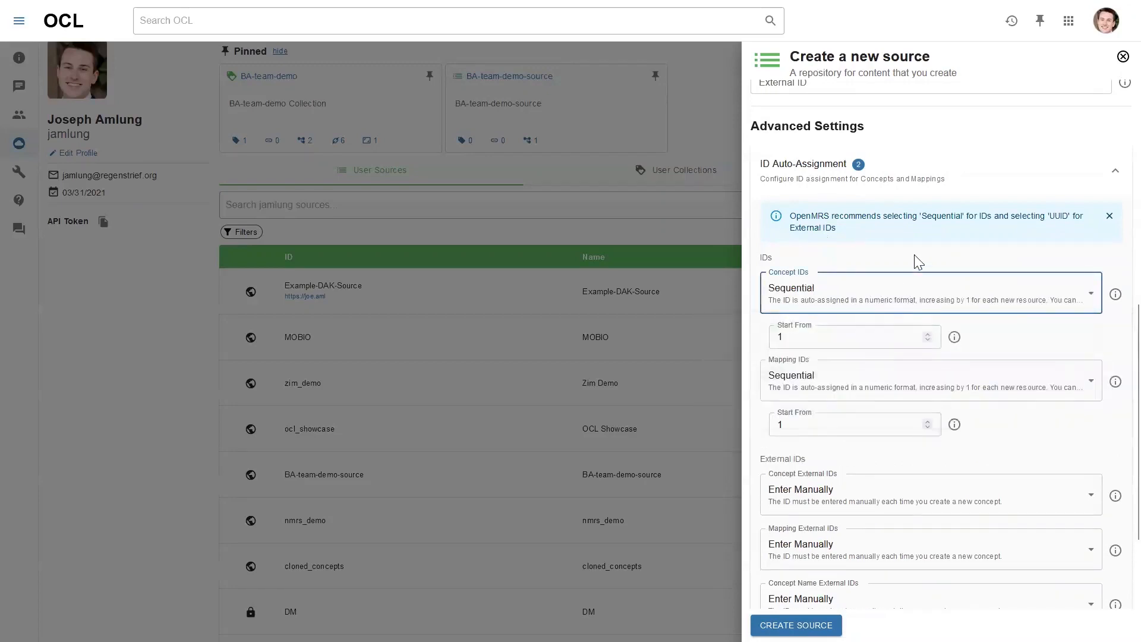
# Use UUIDs for concept, mapping, concept name and concept description external IDs
pyautogui.scroll(-1, 908, 260)
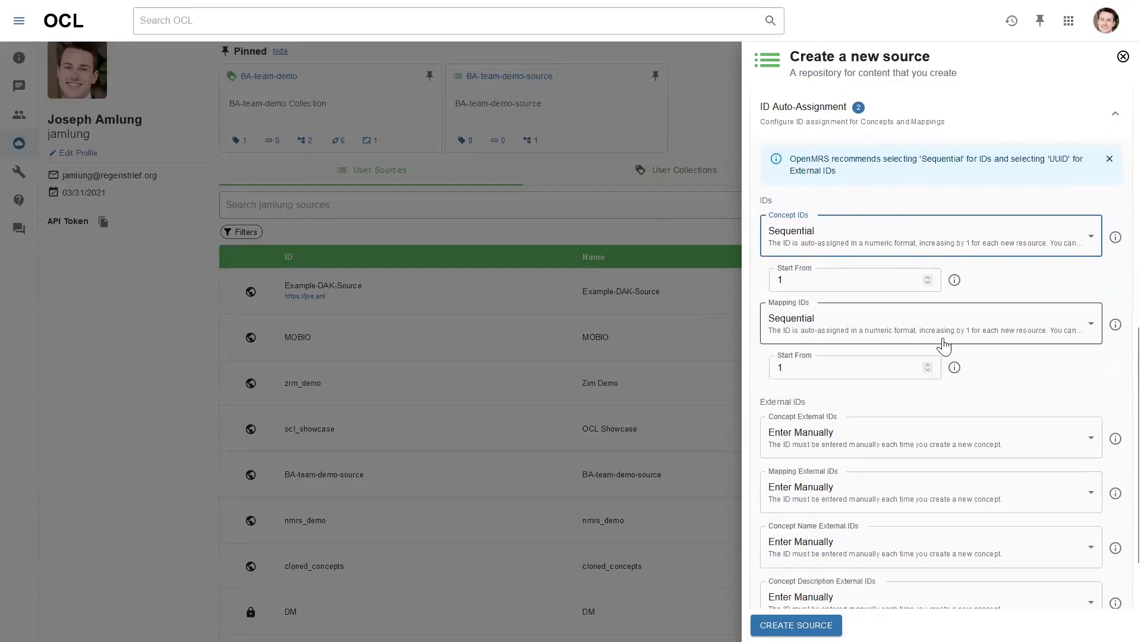
pyautogui.scroll(-2, 945, 347)
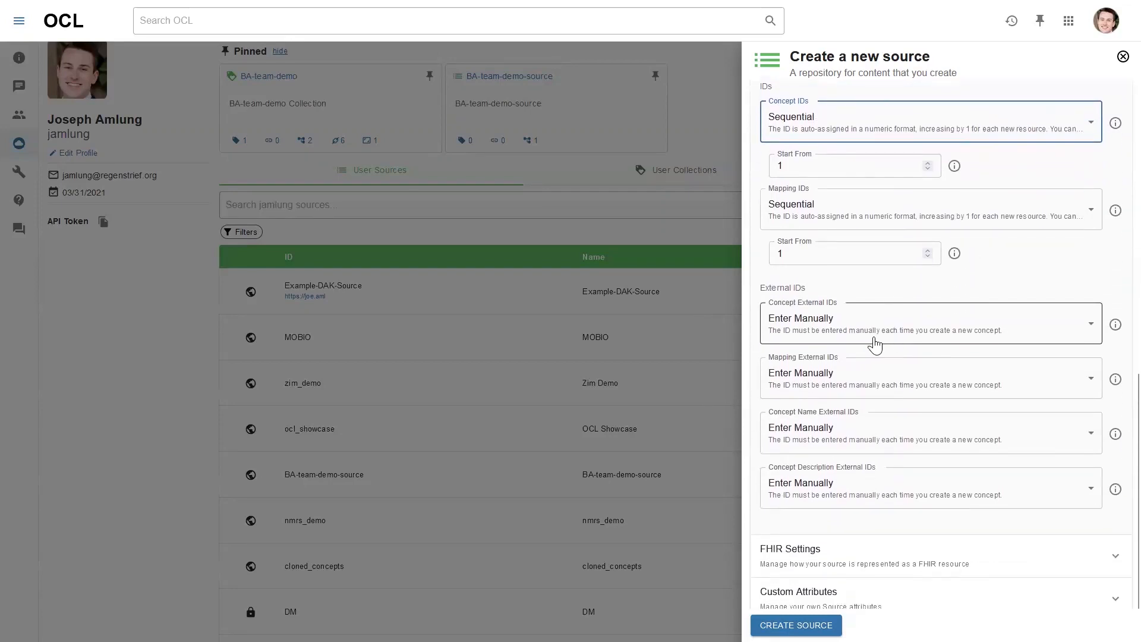
pyautogui.click(842, 327)
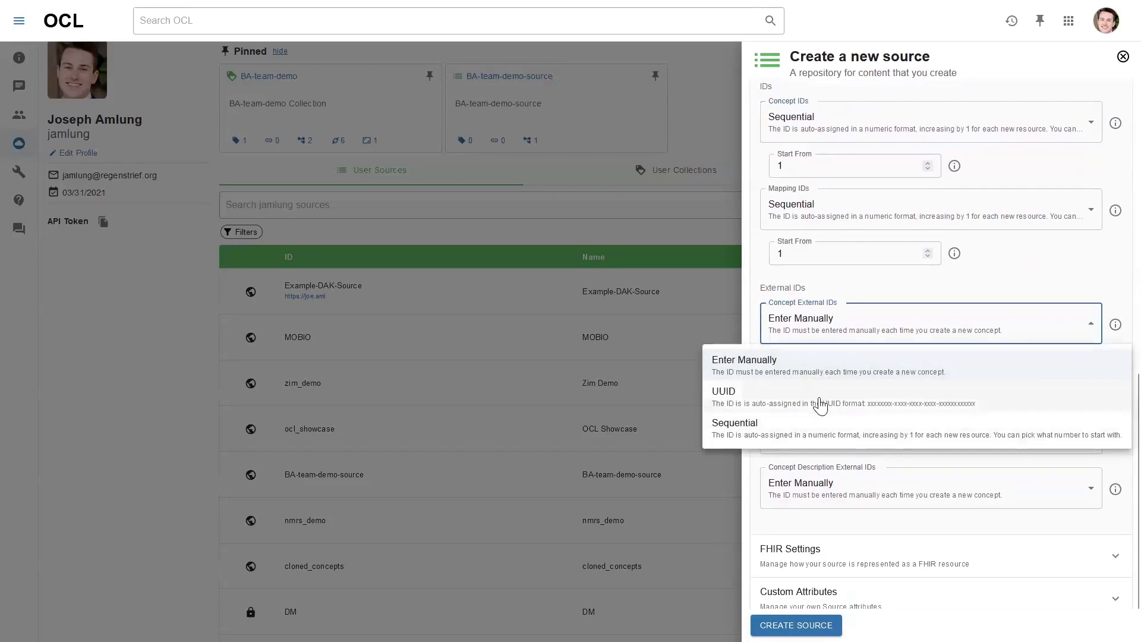
pyautogui.click(764, 396)
pyautogui.click(832, 385)
pyautogui.click(884, 456)
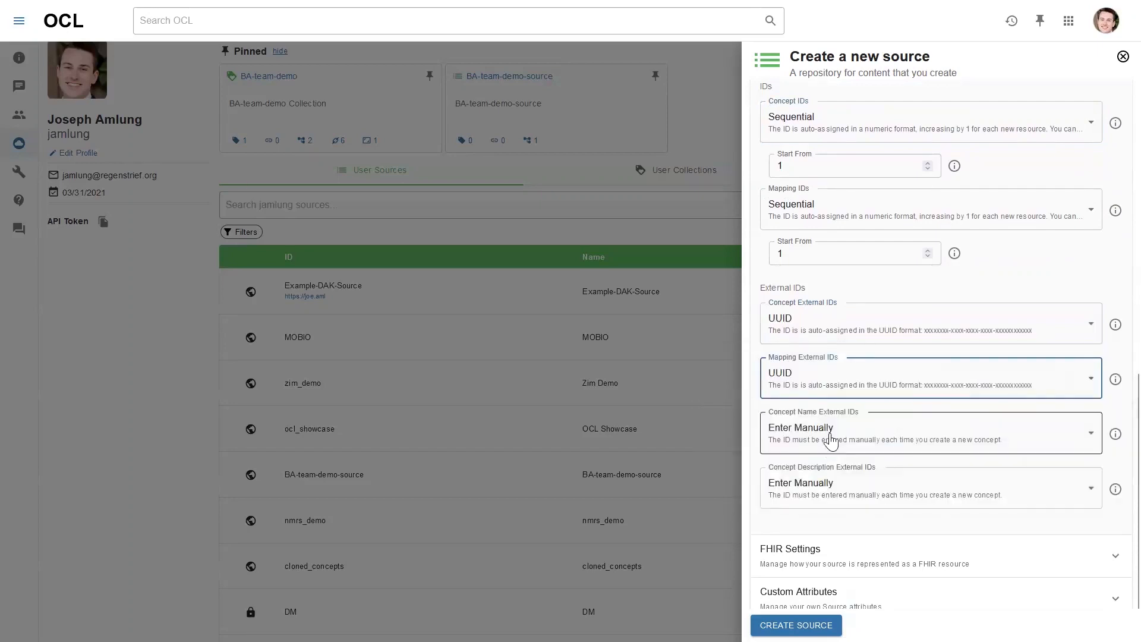
pyautogui.click(828, 437)
pyautogui.click(831, 510)
pyautogui.scroll(-1, 823, 446)
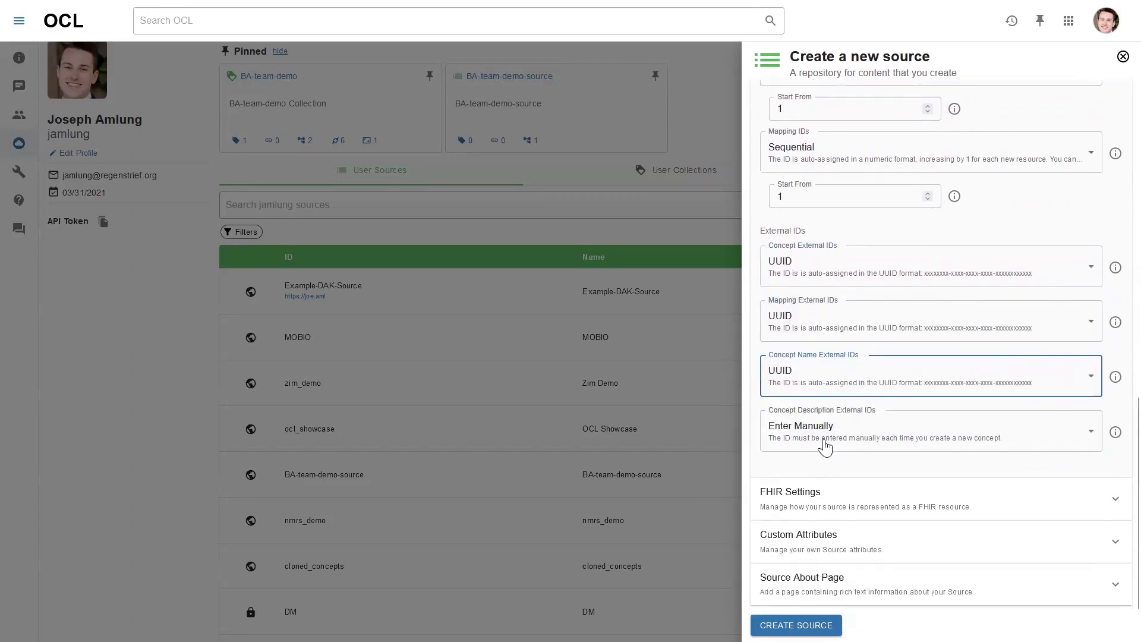
pyautogui.click(824, 442)
pyautogui.click(834, 512)
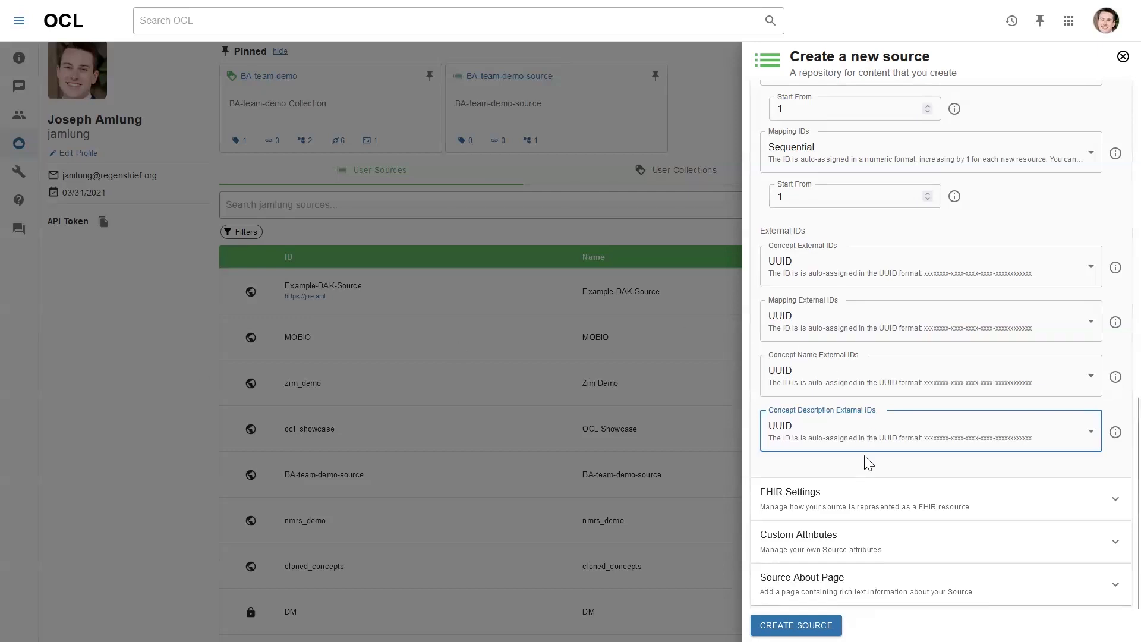
# Collapse ID Auto-Assignment and create the openmrs-demo-source source
pyautogui.scroll(-1, 864, 455)
pyautogui.scroll(4, 850, 466)
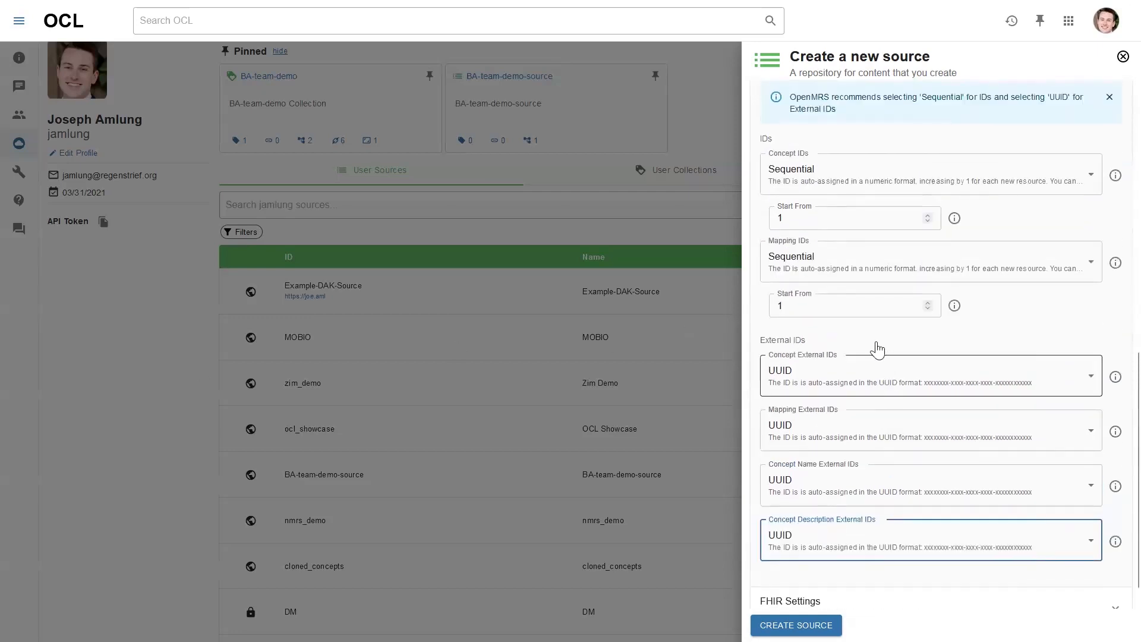
pyautogui.click(901, 178)
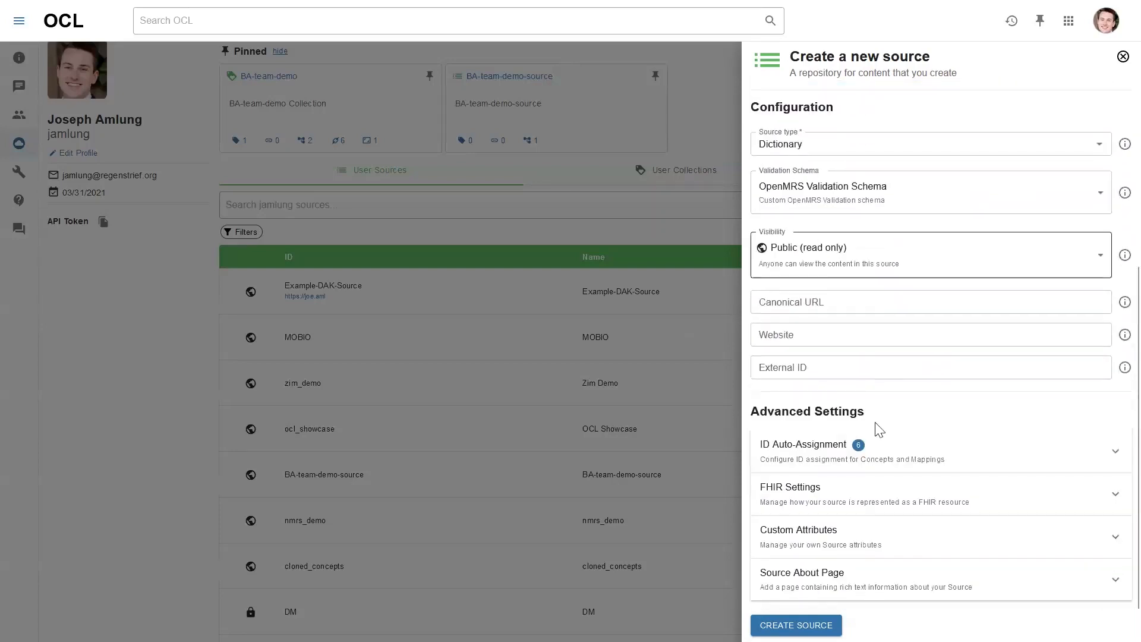
pyautogui.scroll(5, 882, 433)
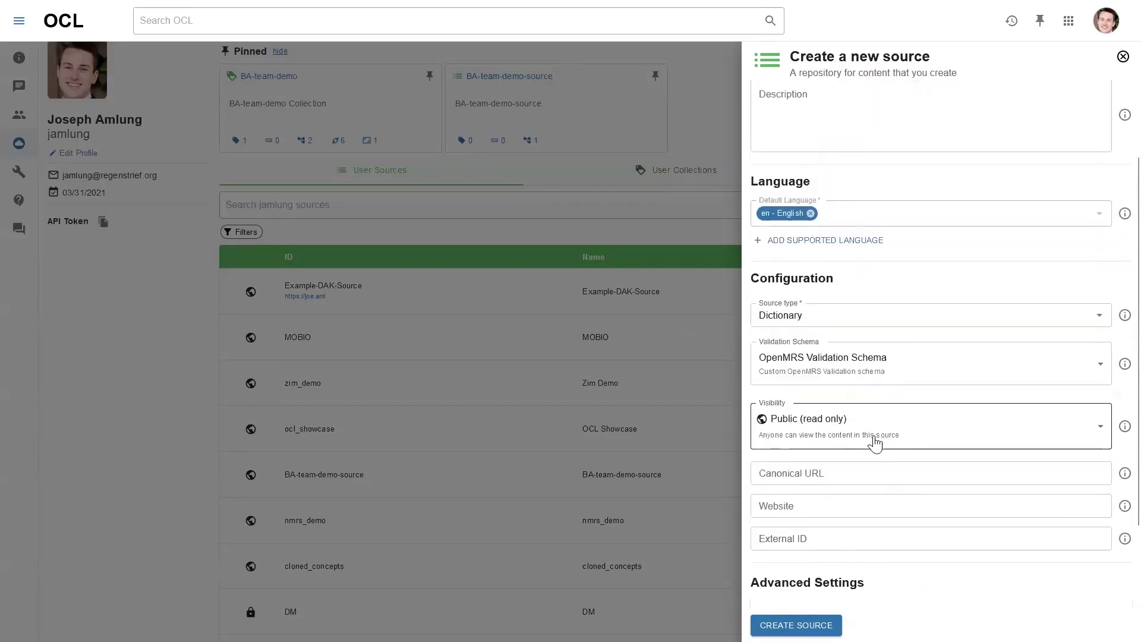
pyautogui.click(796, 625)
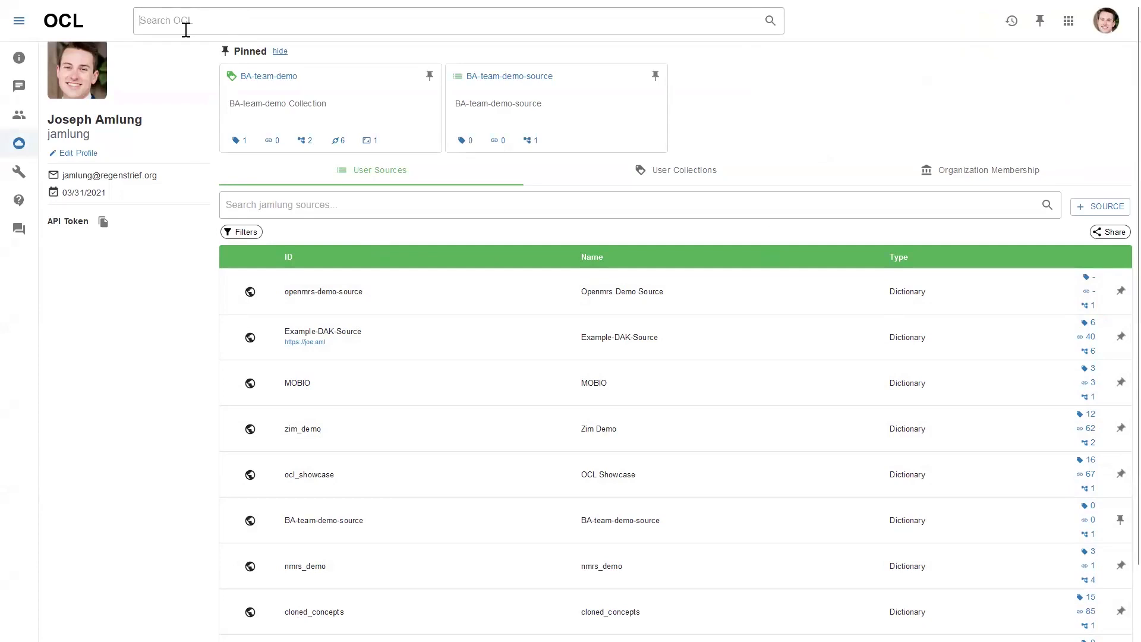
# Search OCL globally for 'blood panel'
pyautogui.write('blood panel')
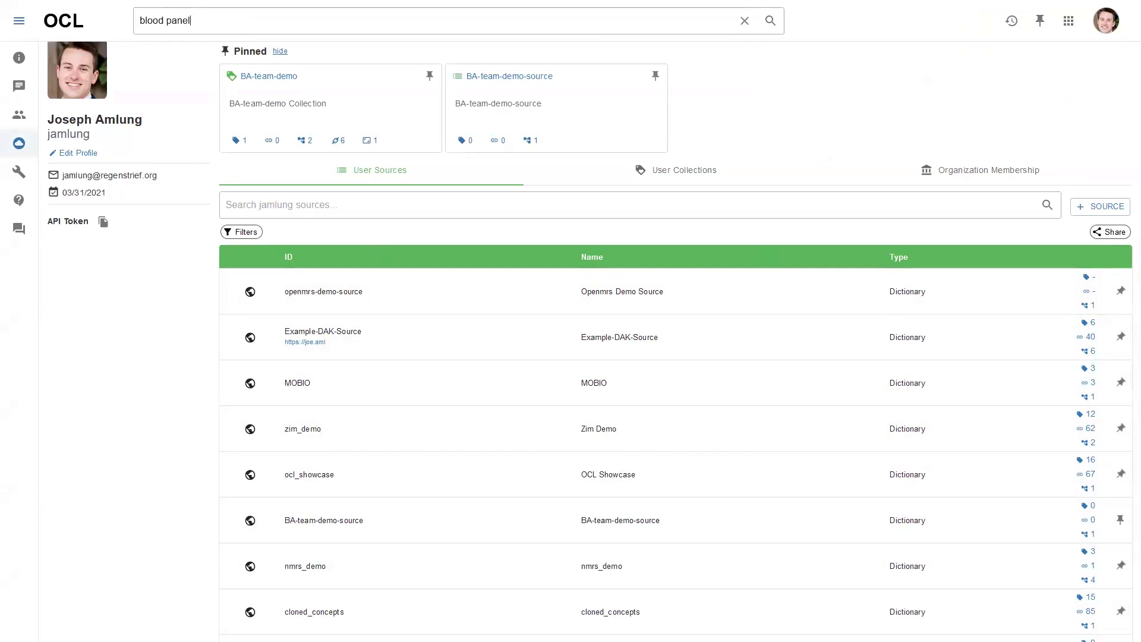
pyautogui.press('Return')
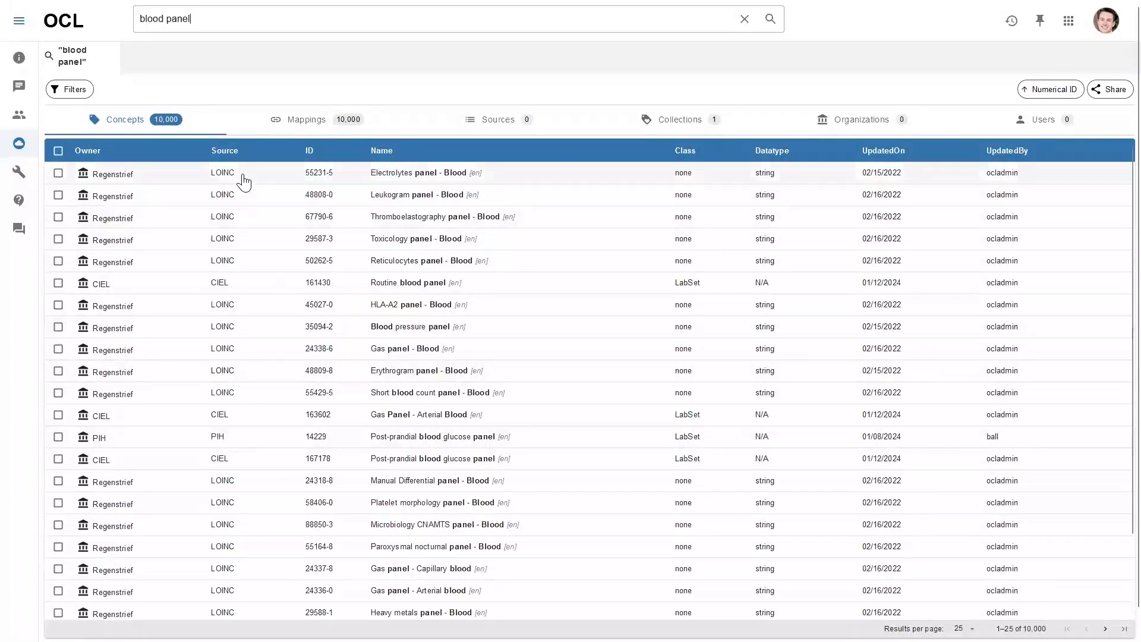
pyautogui.click(81, 90)
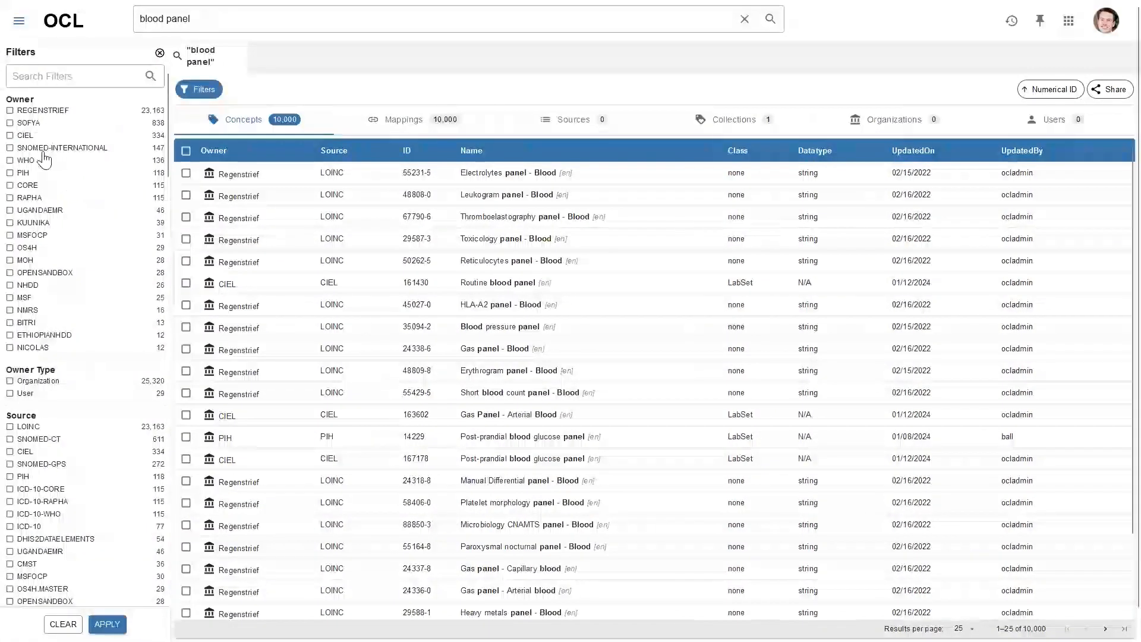
pyautogui.scroll(-3, 48, 381)
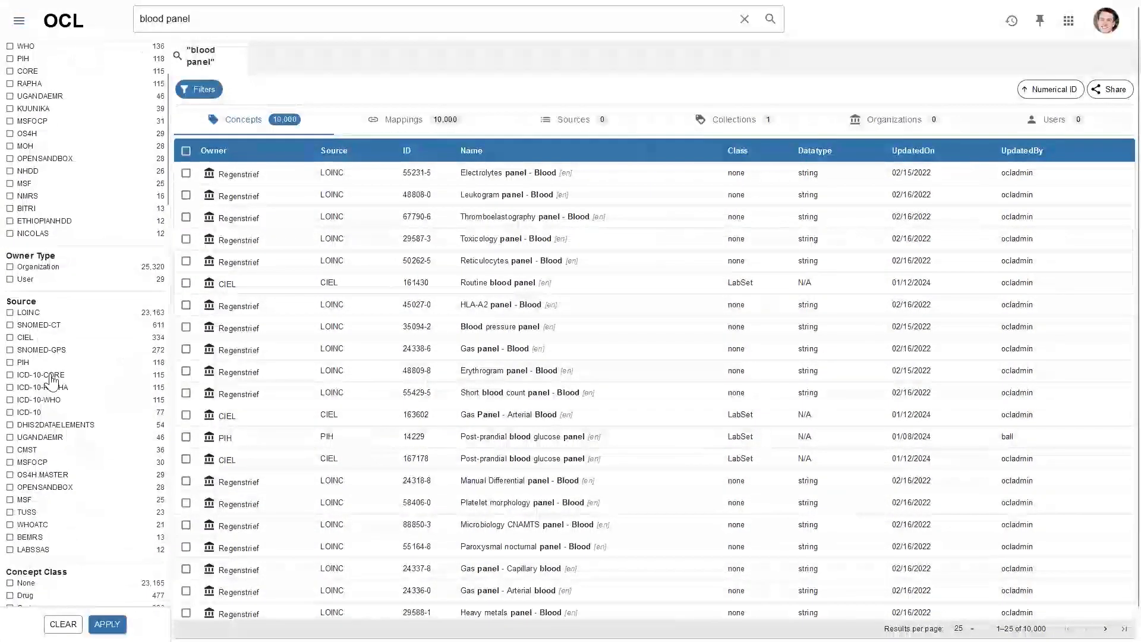
pyautogui.scroll(-4, 55, 437)
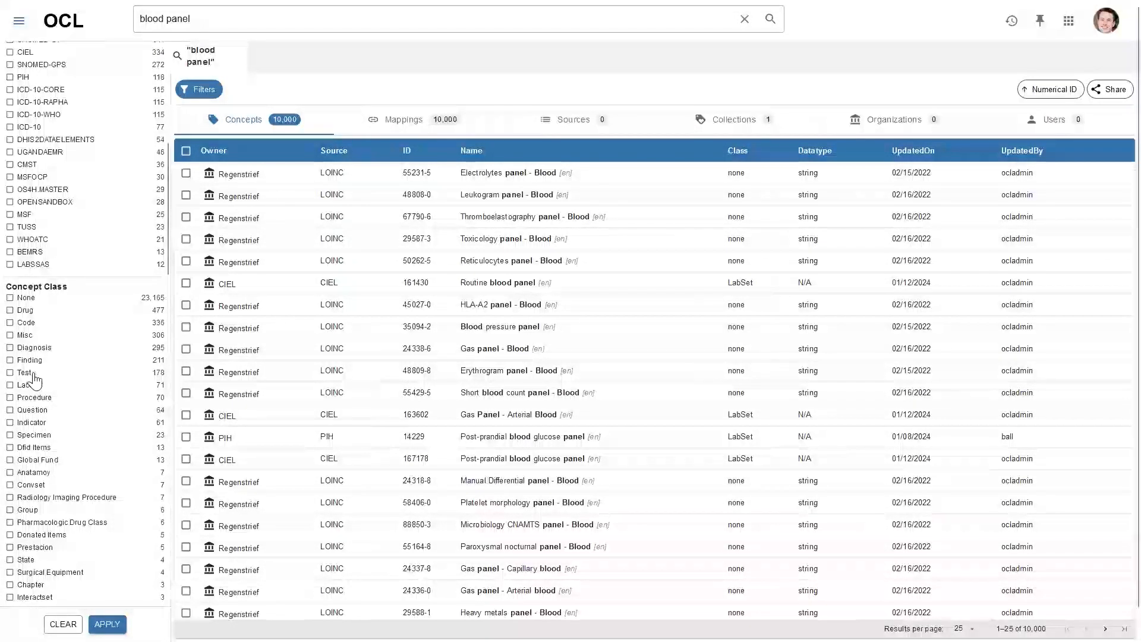
pyautogui.scroll(-1, 37, 379)
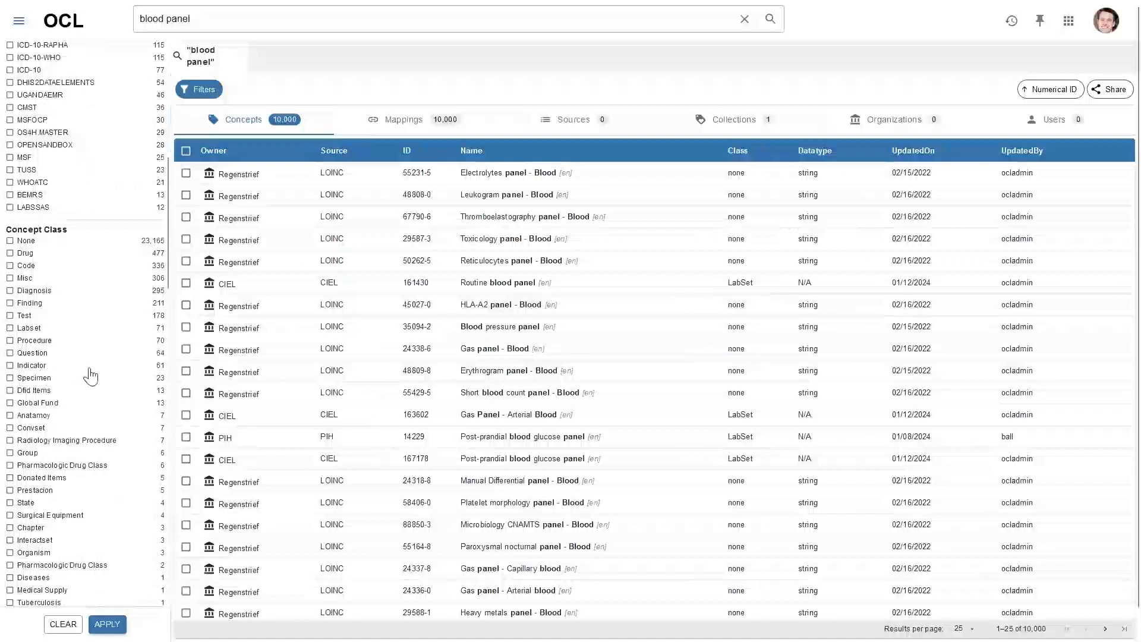
pyautogui.scroll(-5, 89, 392)
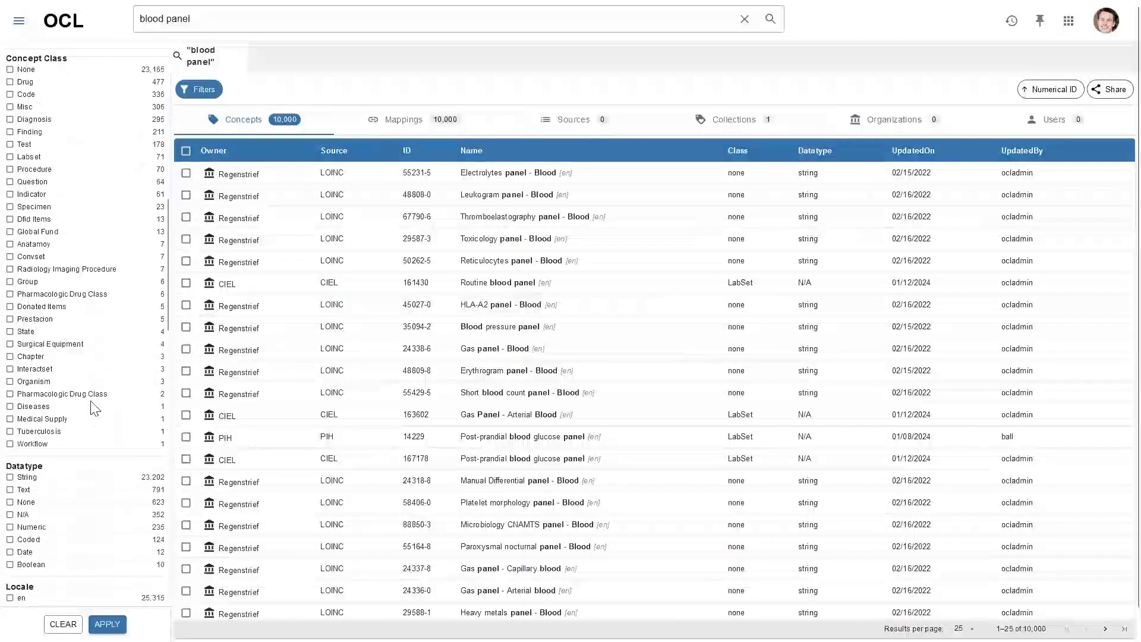
pyautogui.scroll(-1, 83, 404)
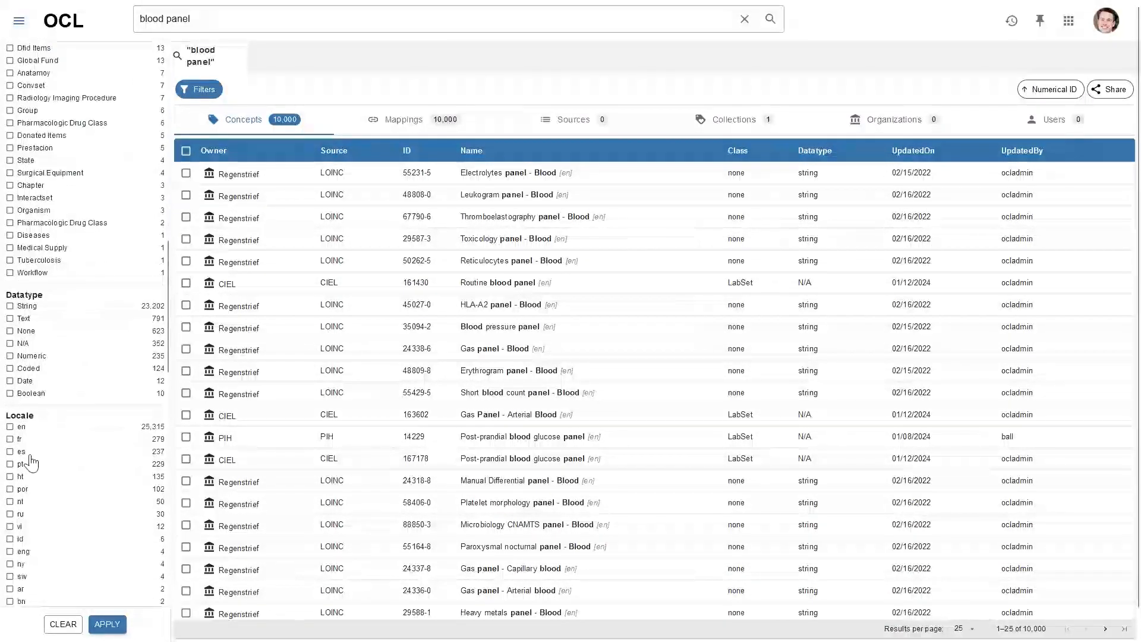
pyautogui.scroll(-3, 26, 437)
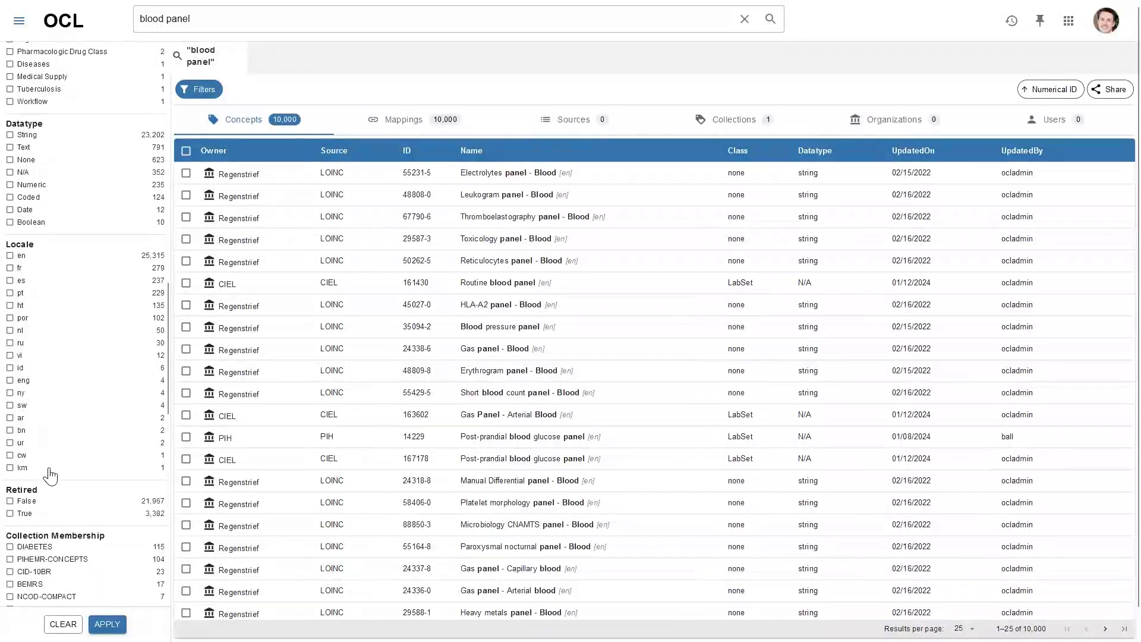
pyautogui.scroll(-1, 51, 475)
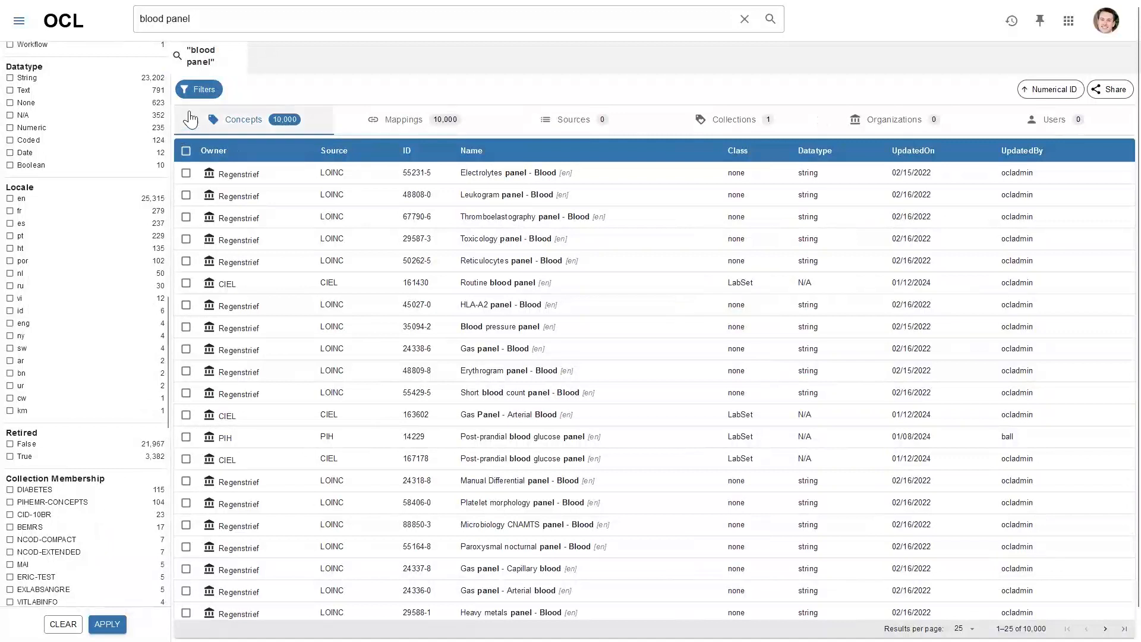
pyautogui.click(200, 90)
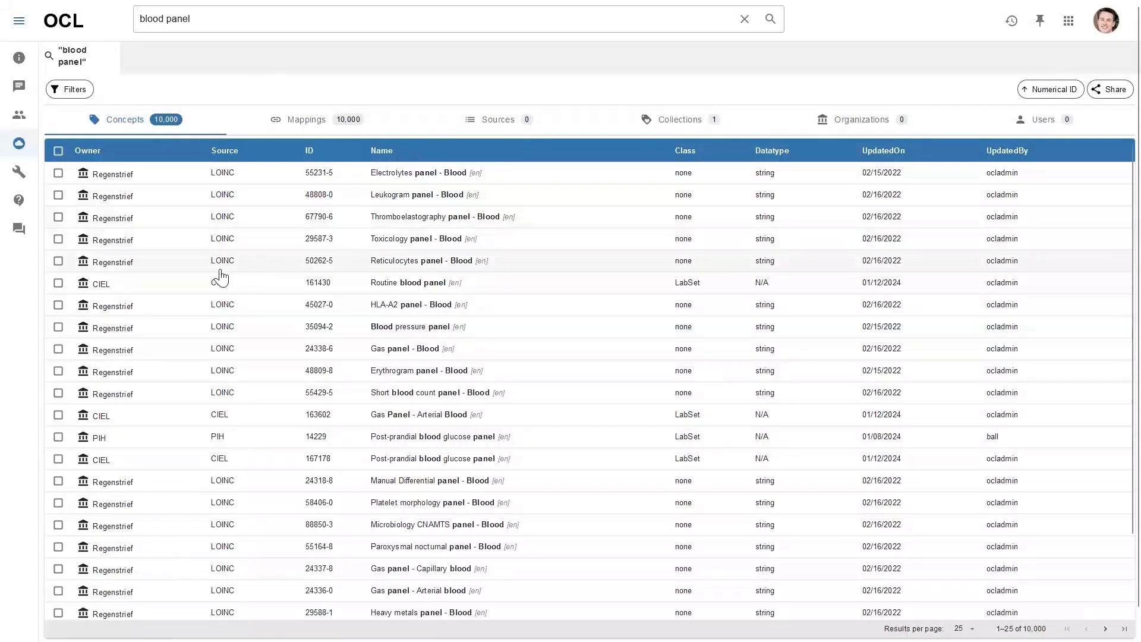
# Select CIEL concept 161430 Routine blood panel and scroll through its LabSet members
pyautogui.click(146, 294)
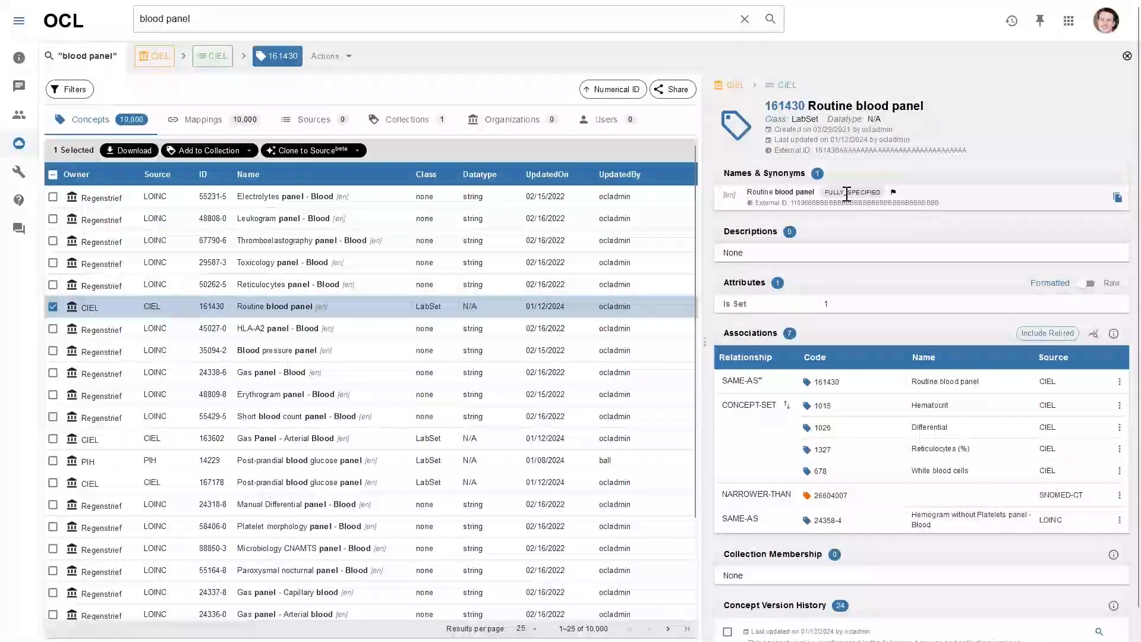
pyautogui.scroll(-1, 848, 250)
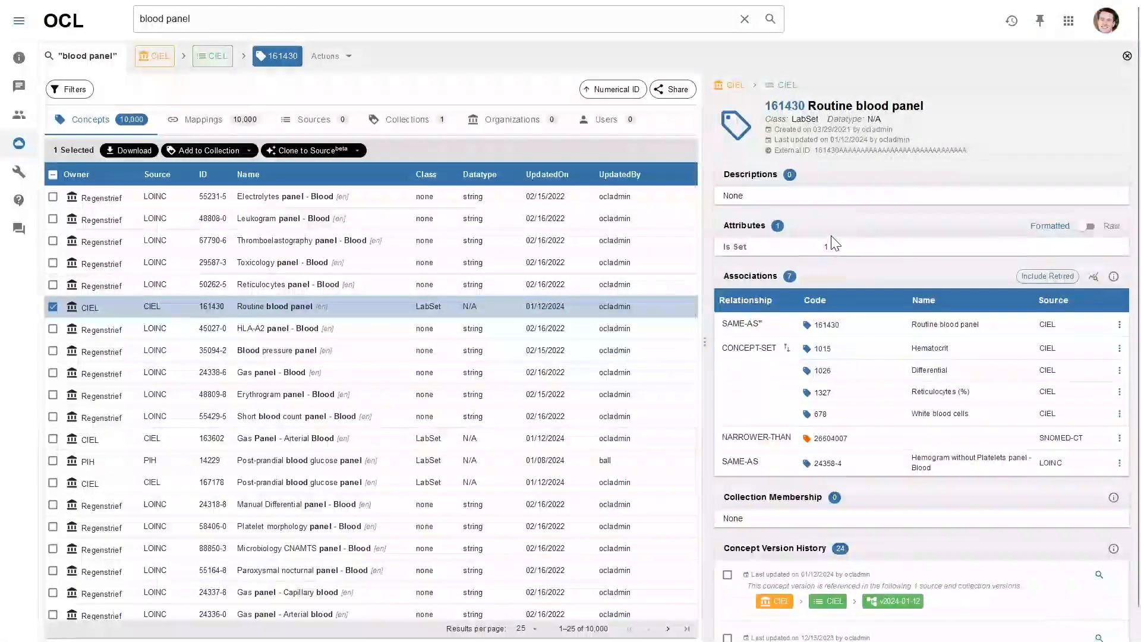
pyautogui.scroll(-1, 862, 248)
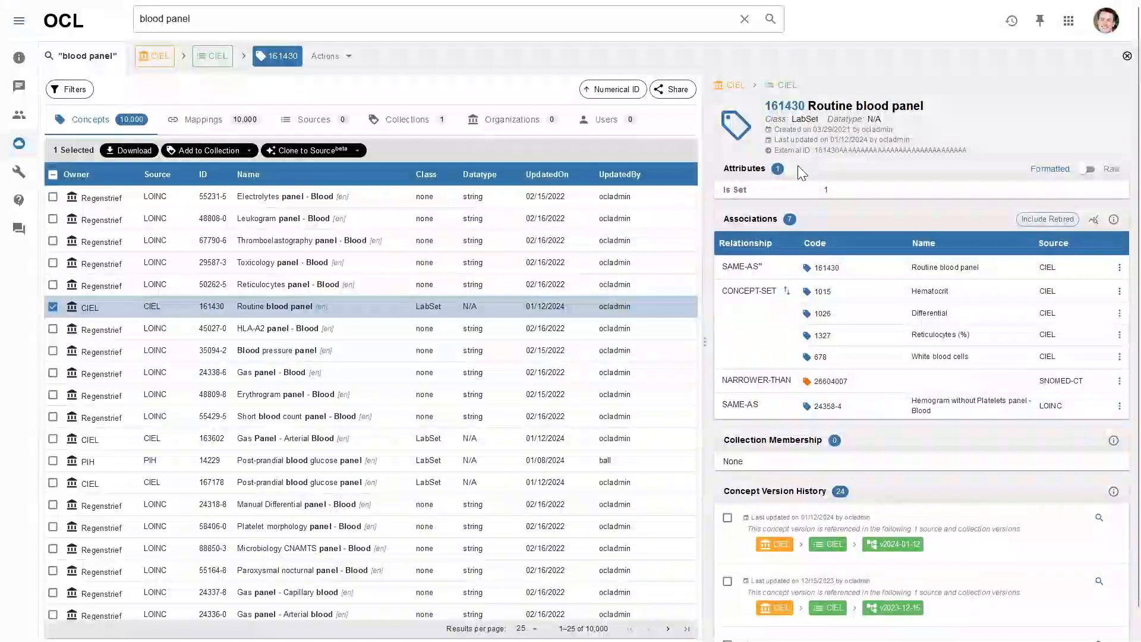
pyautogui.scroll(-1, 870, 377)
pyautogui.scroll(3, 874, 380)
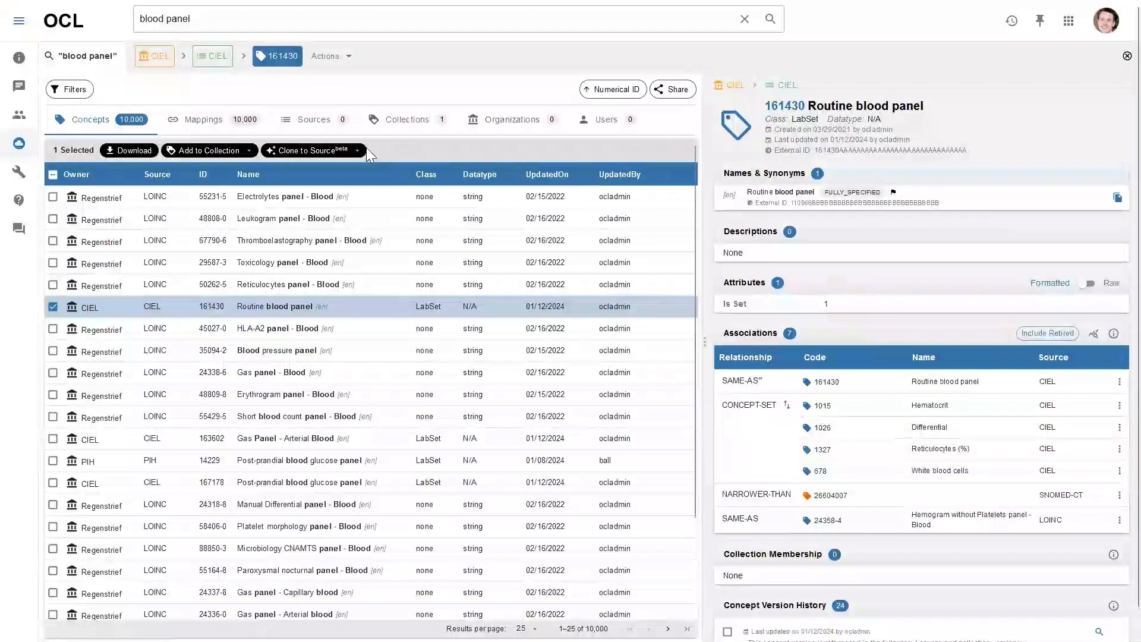
# Add Routine blood panel to a collection, filtering 'openmr' and choosing Openmrs Demo
pyautogui.click(248, 152)
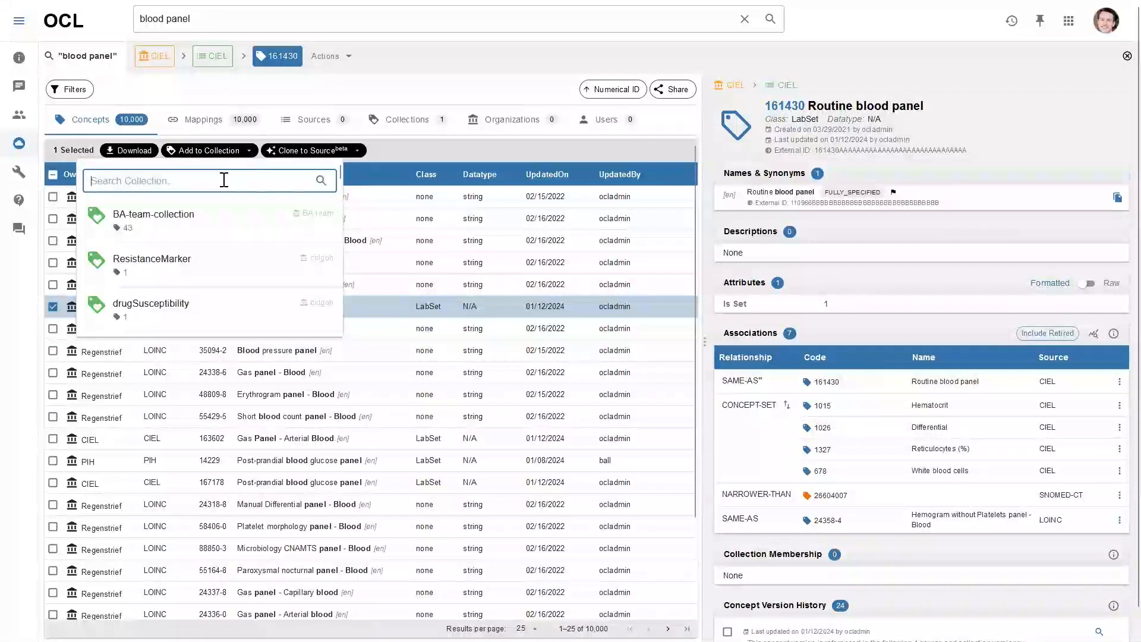
pyautogui.scroll(-3, 221, 262)
pyautogui.scroll(4, 219, 267)
pyautogui.scroll(-2, 224, 238)
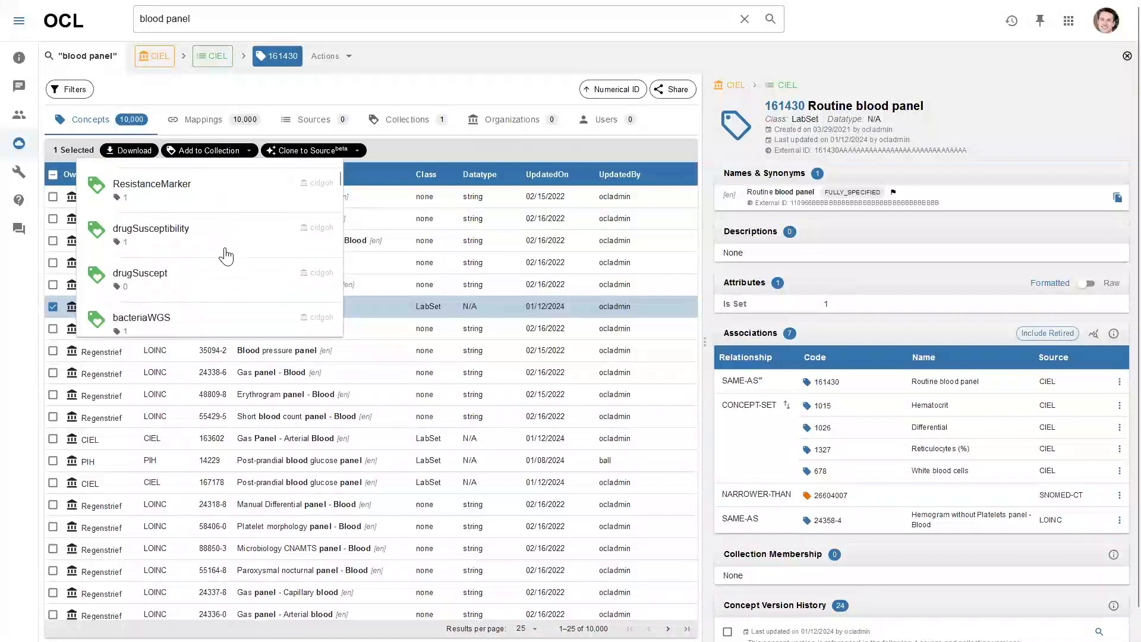
pyautogui.scroll(-3, 228, 256)
pyautogui.scroll(-4, 233, 254)
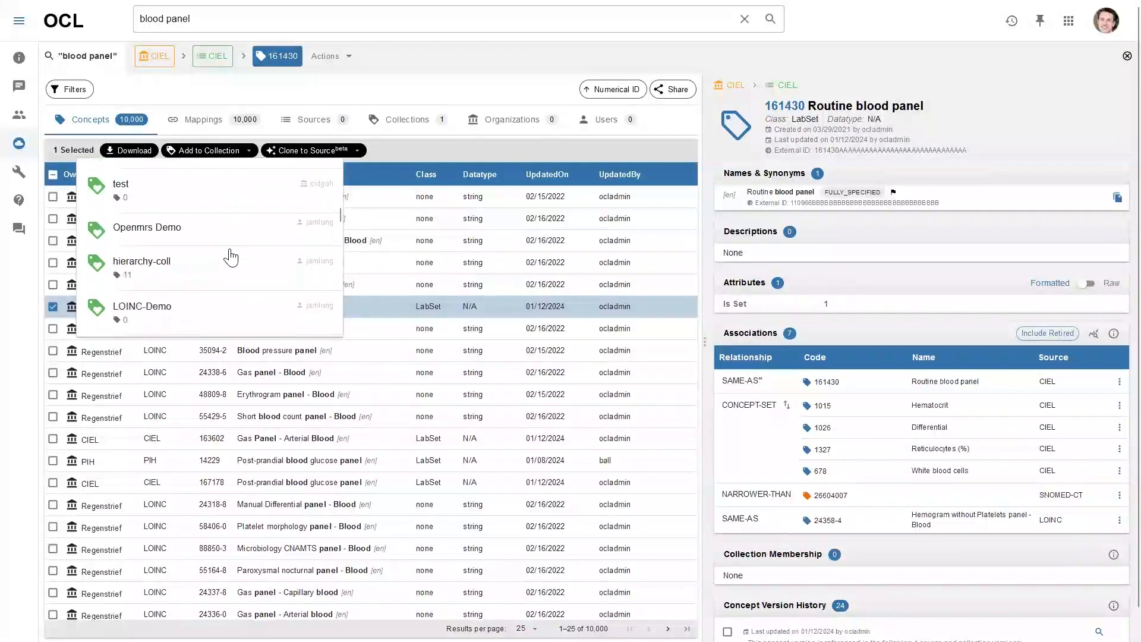
pyautogui.scroll(2, 220, 258)
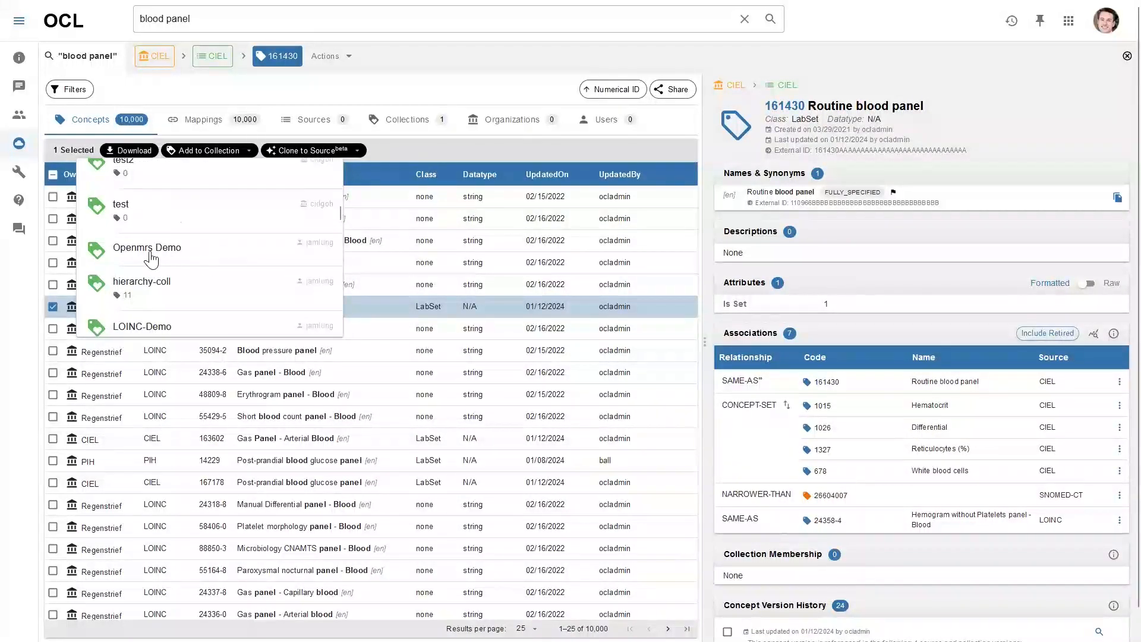
pyautogui.scroll(5, 158, 259)
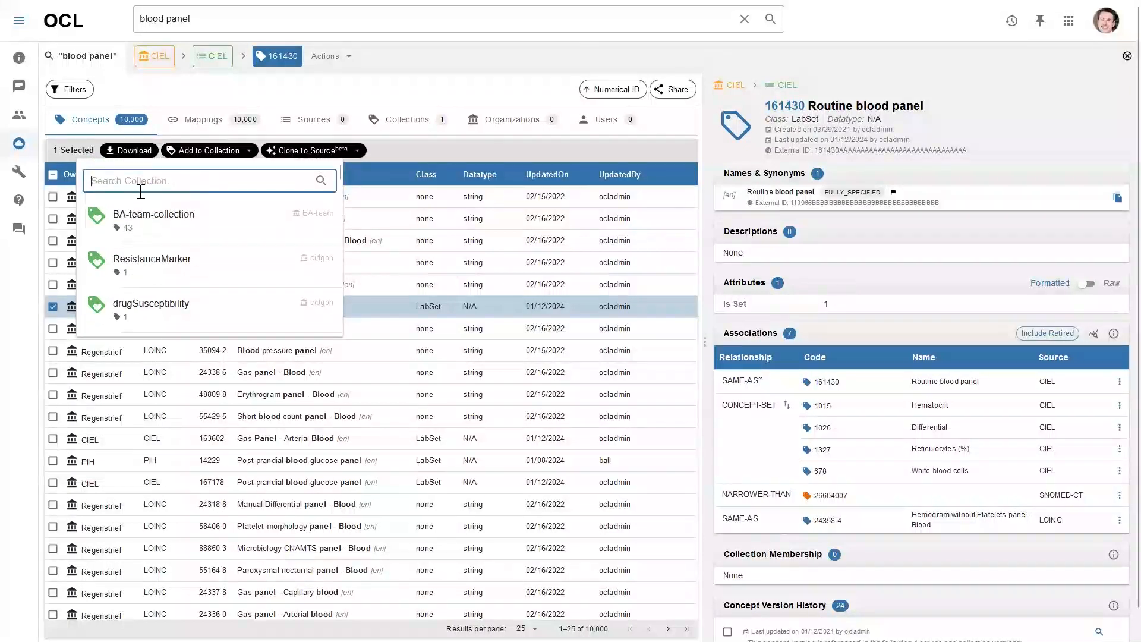
pyautogui.write('openmr')
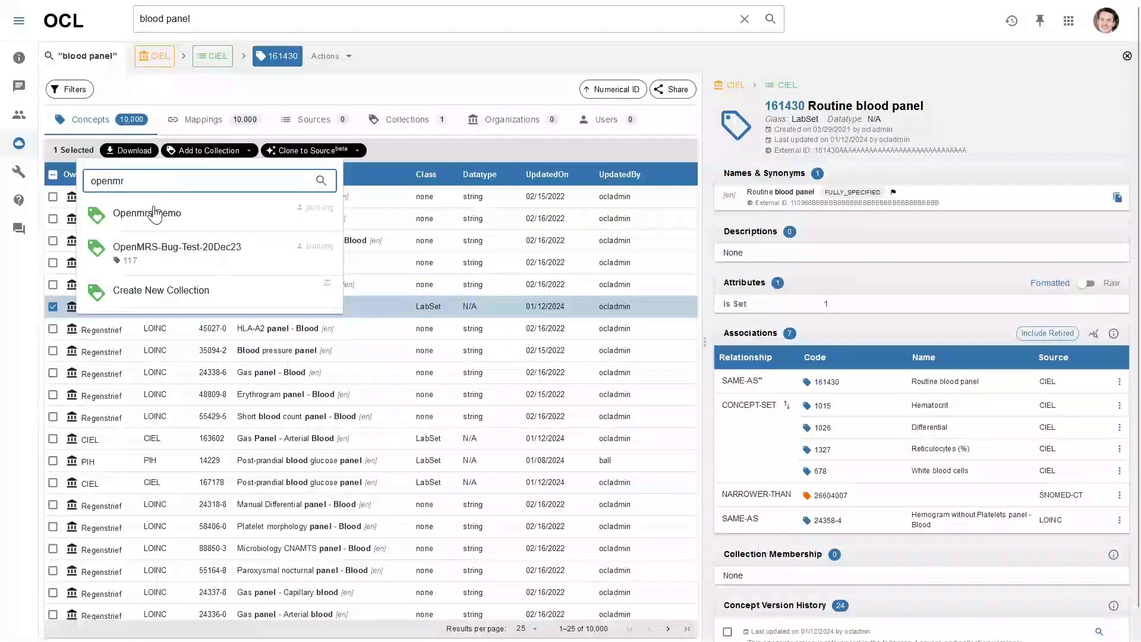
pyautogui.click(194, 224)
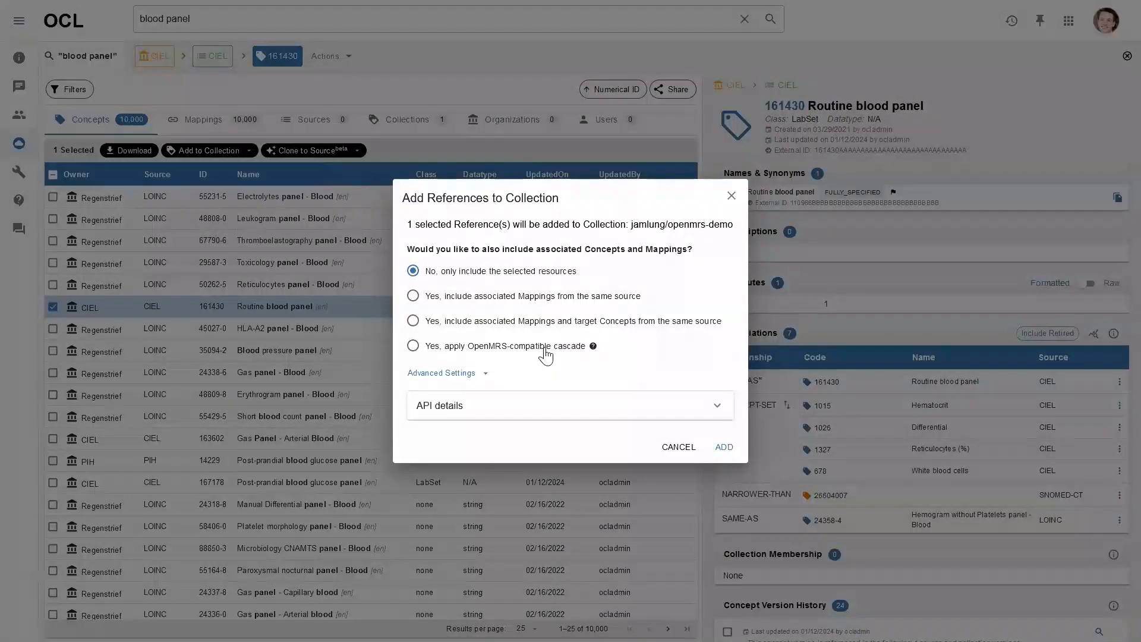
# Apply the OpenMRS-compatible cascade and add the 36 references to openmrs-demo
pyautogui.click(473, 351)
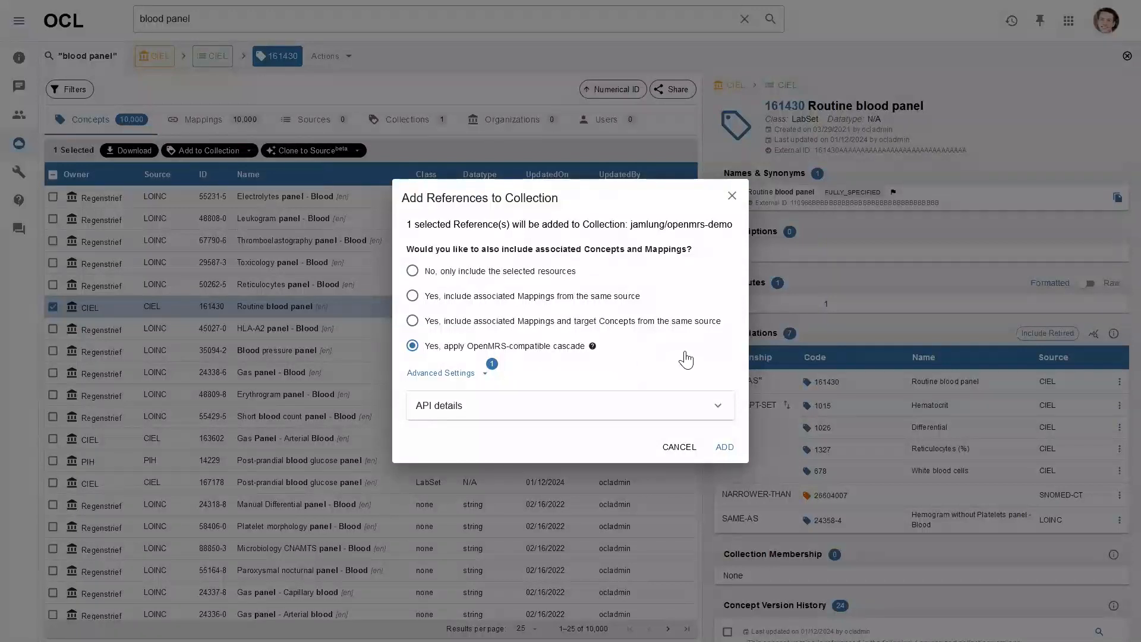
pyautogui.click(725, 448)
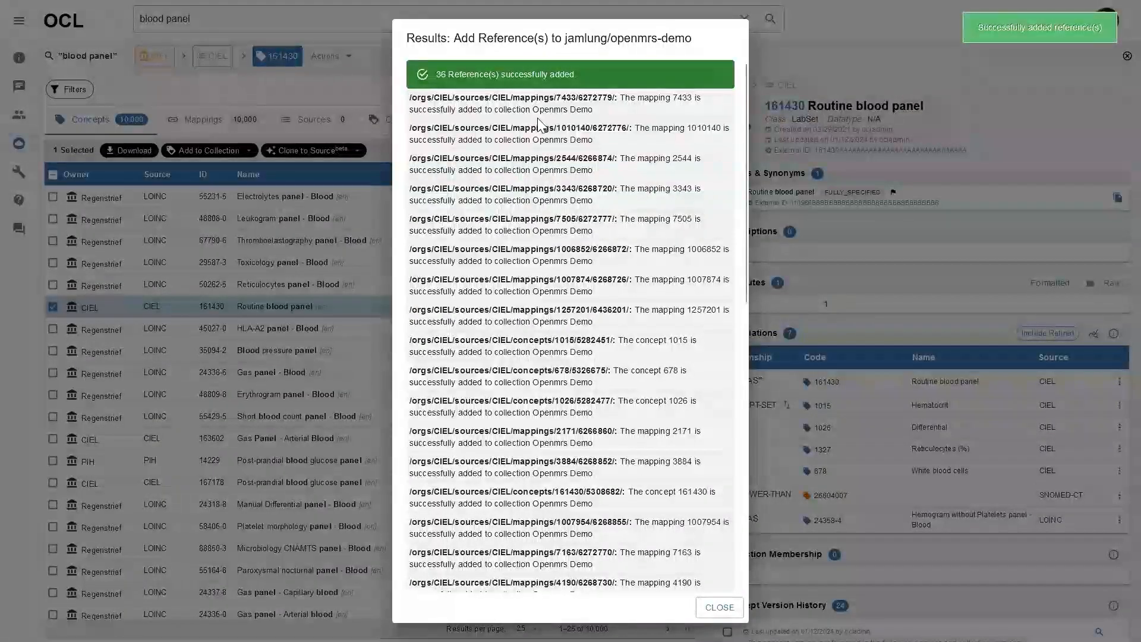
# Review the list of 36 added blood panel references, then close the results summary
pyautogui.scroll(-5, 527, 110)
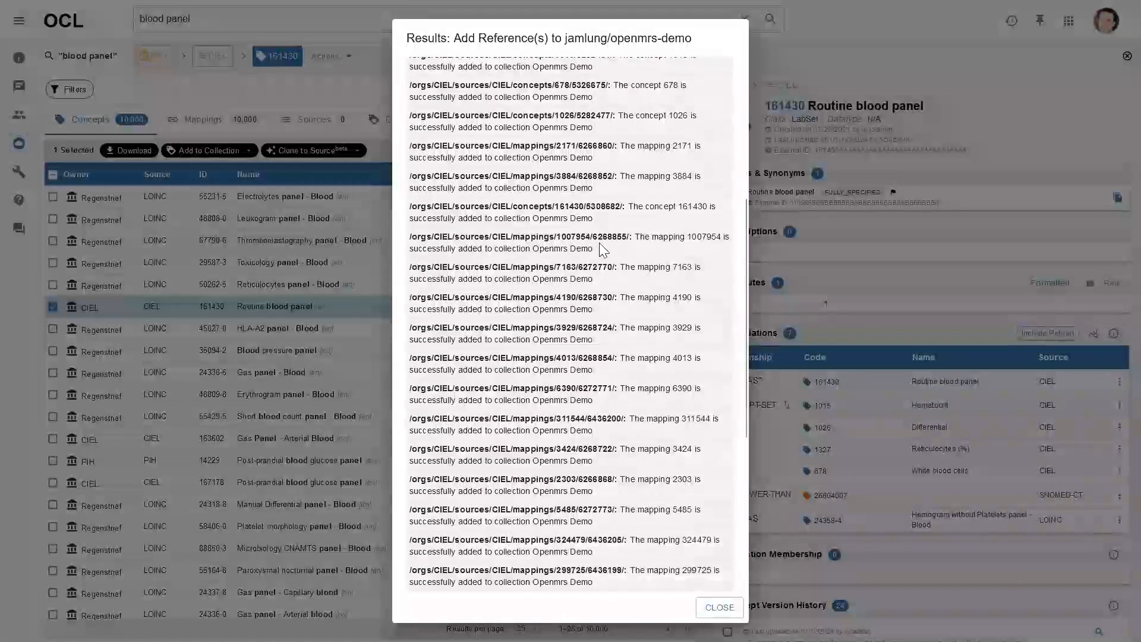
pyautogui.scroll(5, 598, 234)
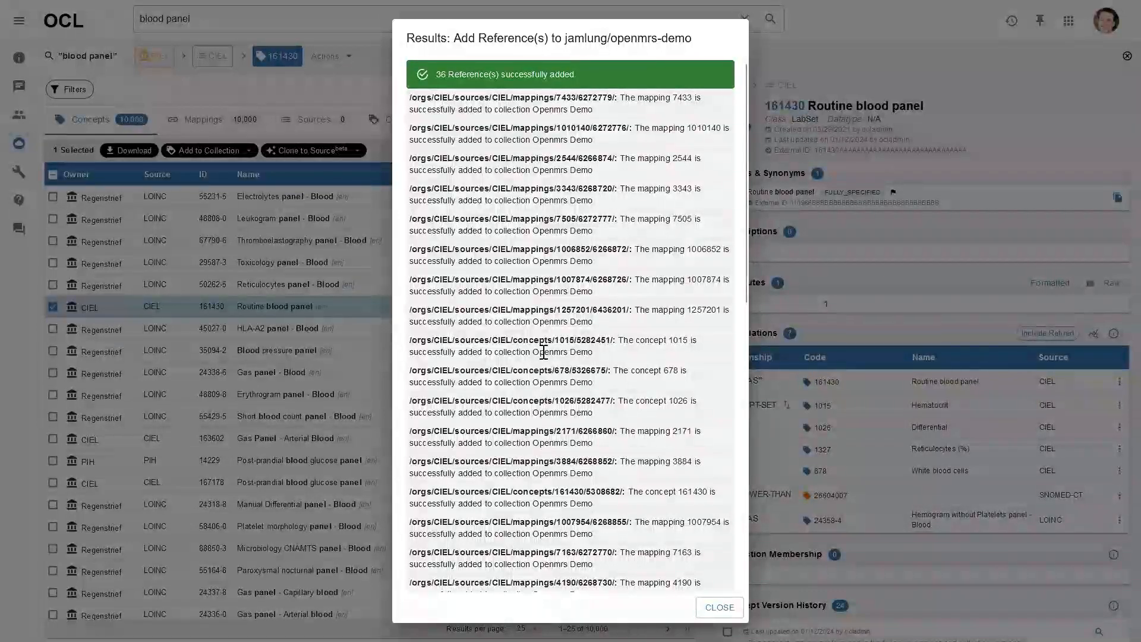
pyautogui.scroll(-9, 534, 339)
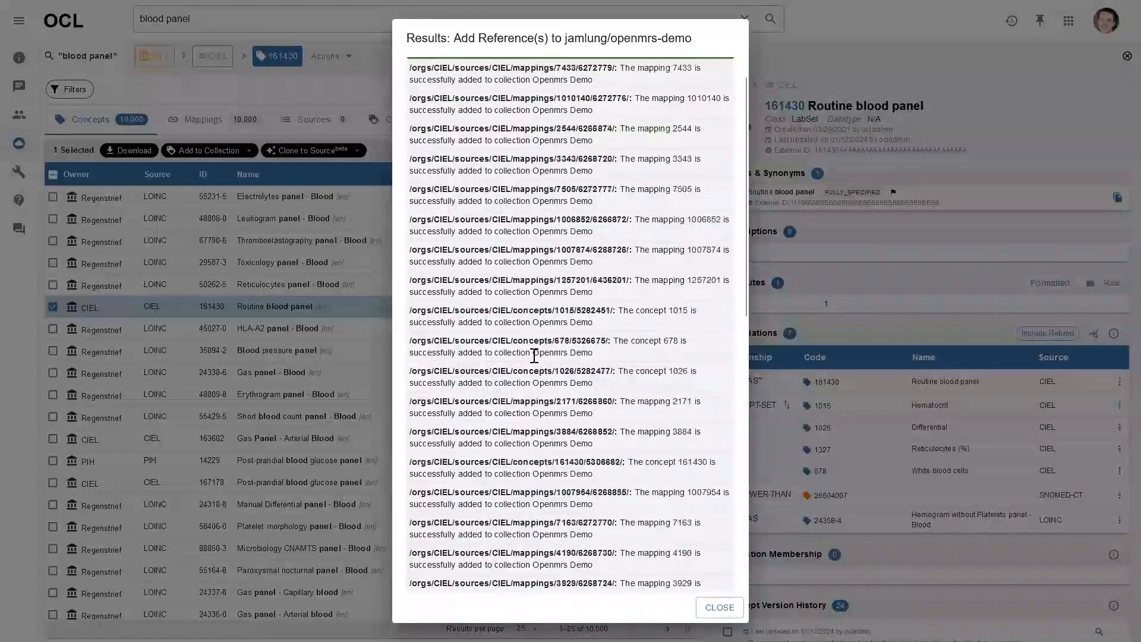
pyautogui.scroll(7, 535, 378)
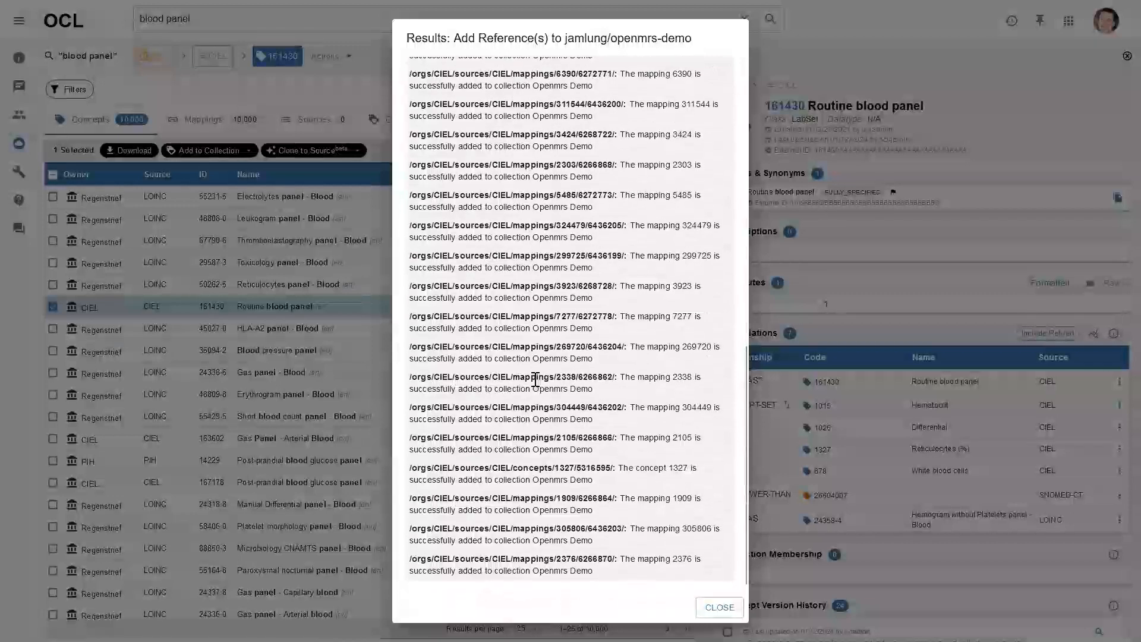
pyautogui.scroll(2, 533, 319)
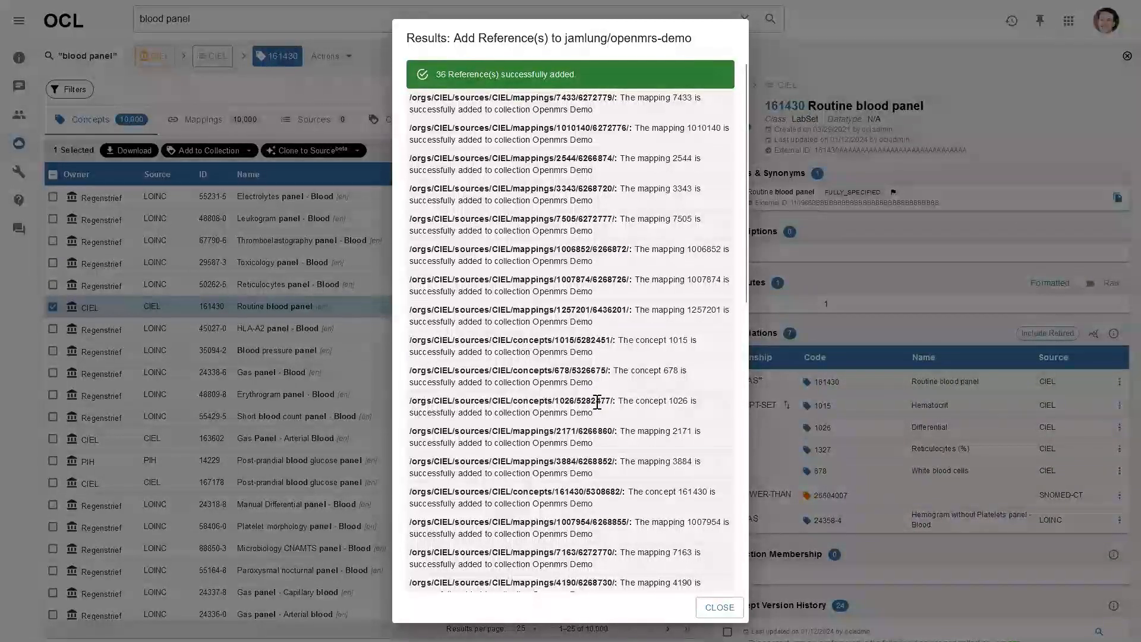
pyautogui.scroll(-1, 628, 423)
pyautogui.scroll(1, 632, 424)
pyautogui.click(705, 605)
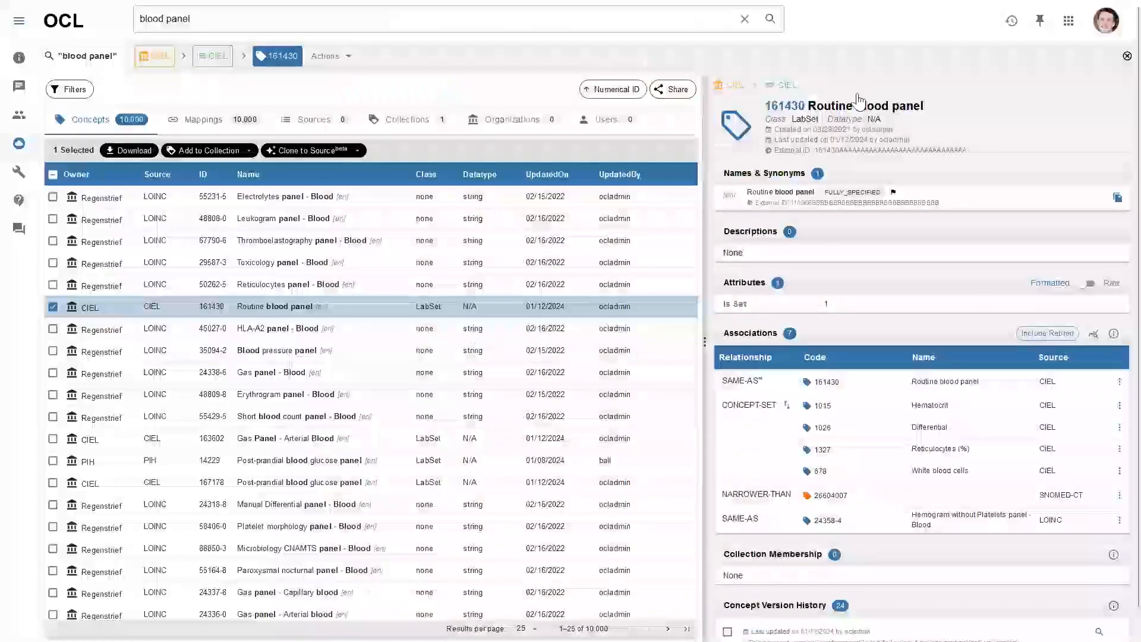
# Open the Openmrs Demo collection in a new tab and view its Routine blood panel concept
pyautogui.click(1013, 24)
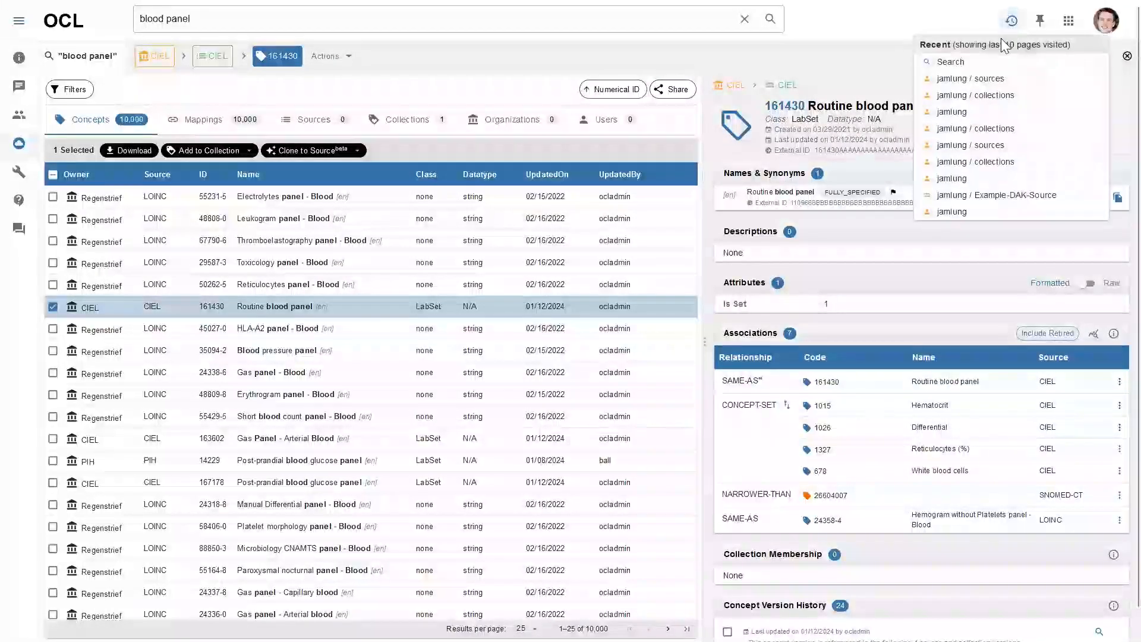
pyautogui.middleClick(977, 79)
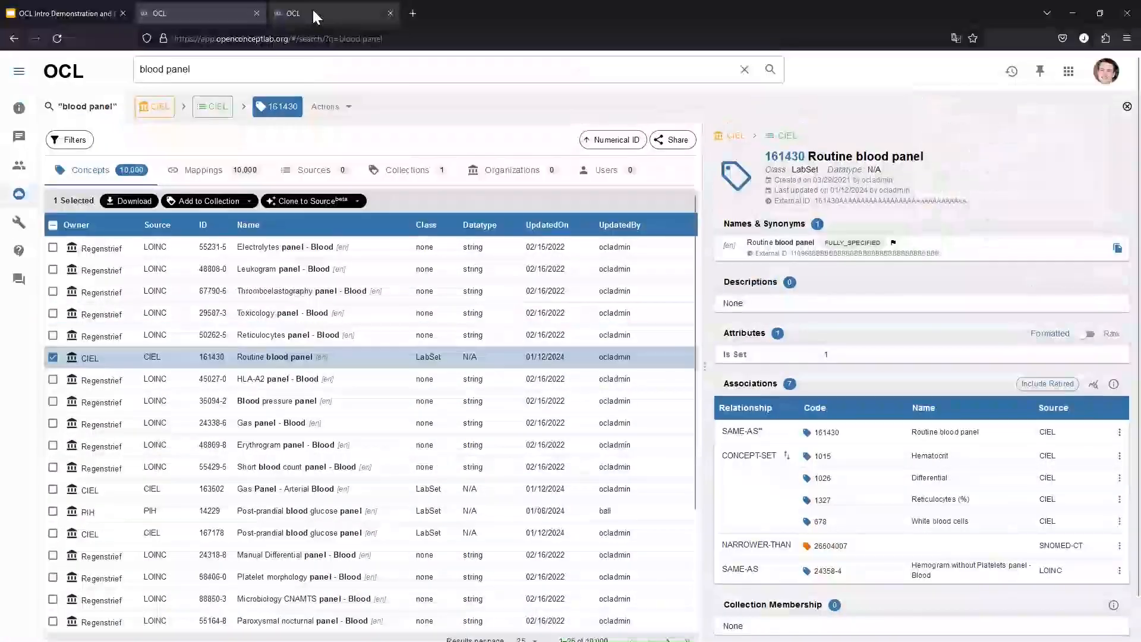
pyautogui.click(310, 14)
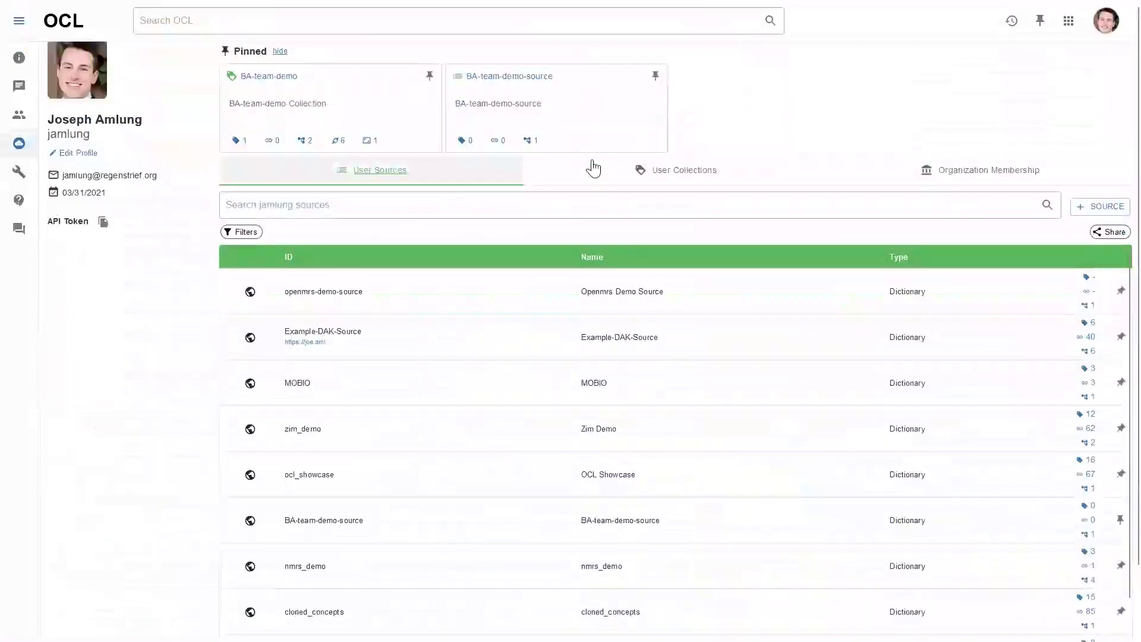
pyautogui.click(590, 172)
pyautogui.click(355, 297)
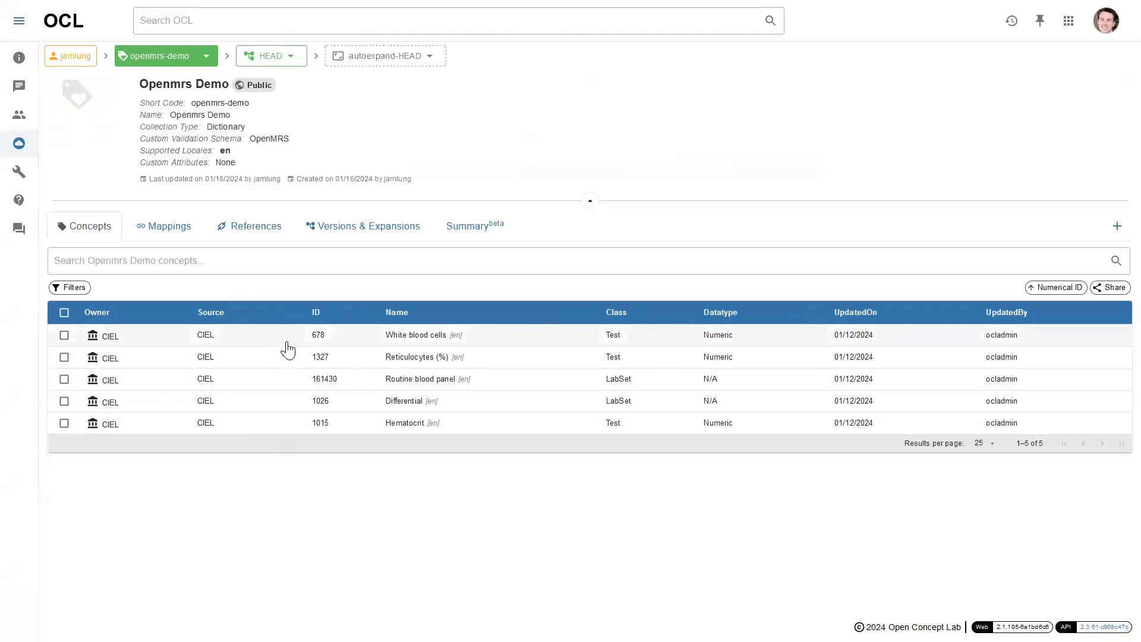
pyautogui.click(259, 392)
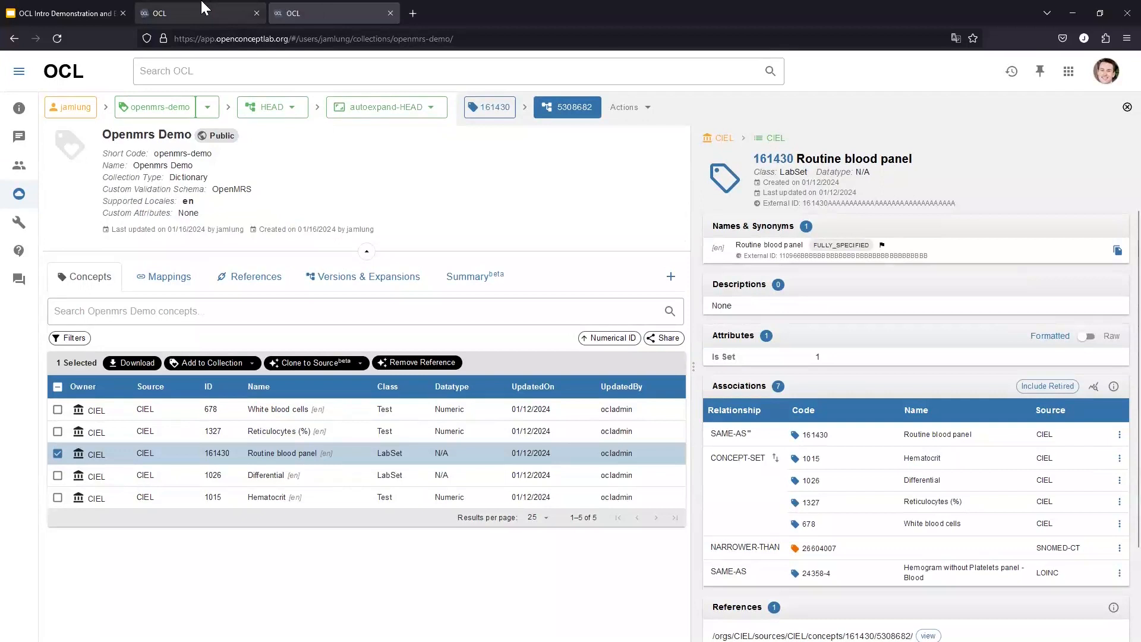
# Rerun the 'blood panel' concept search
pyautogui.click(223, 21)
pyautogui.write('blood panel')
pyautogui.press('Return')
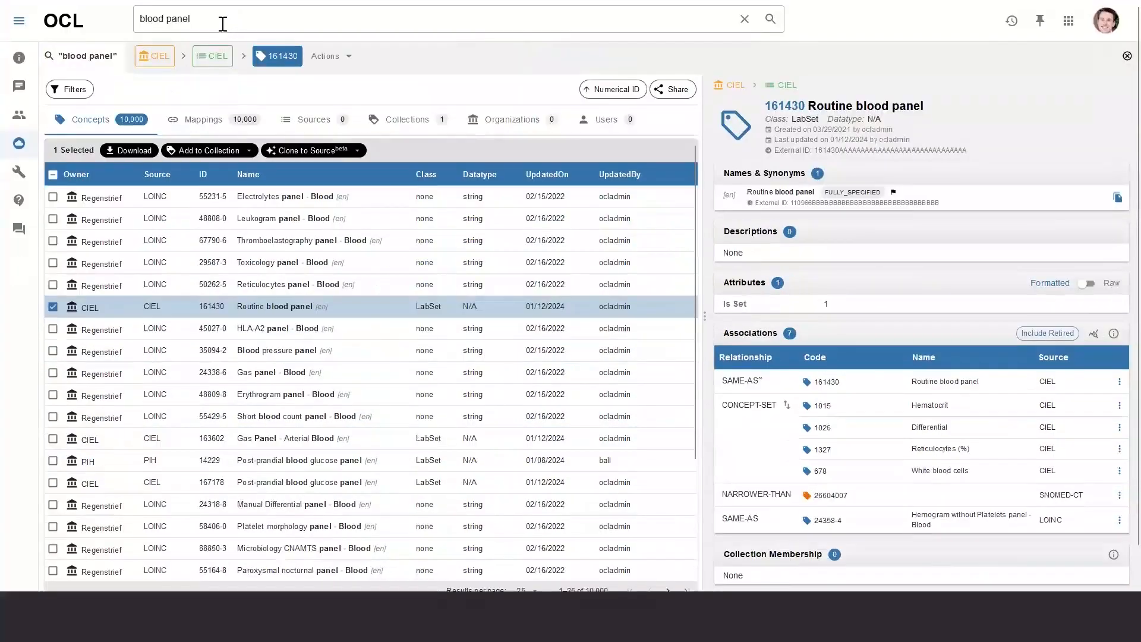
# Replace the search text with 'malaria' and run the search
pyautogui.tripleClick(223, 23)
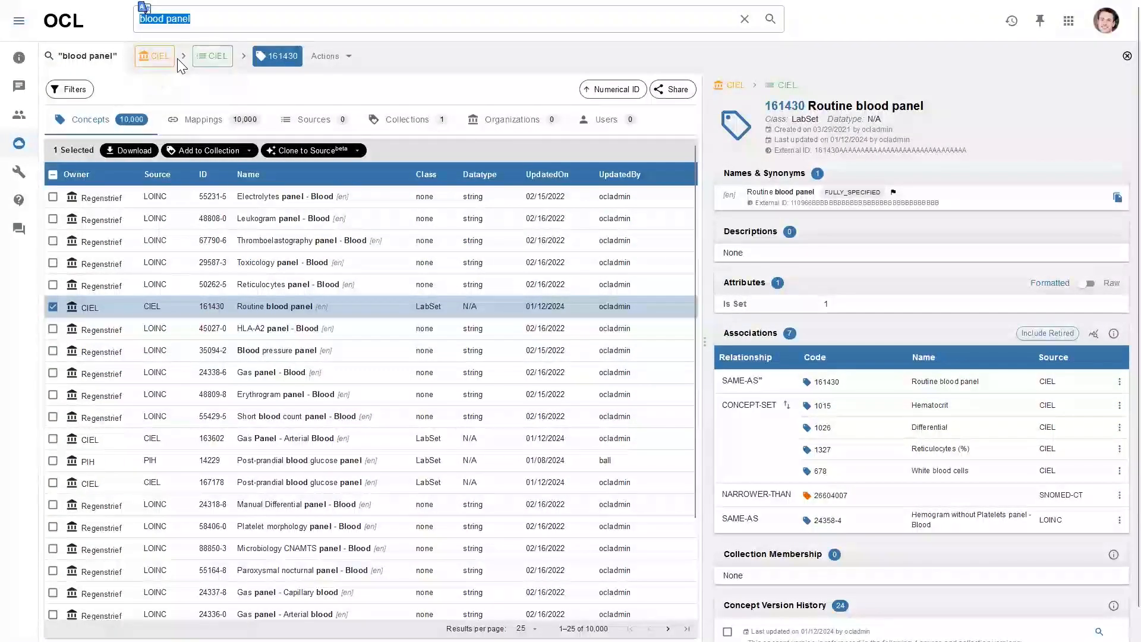
pyautogui.write('malaria')
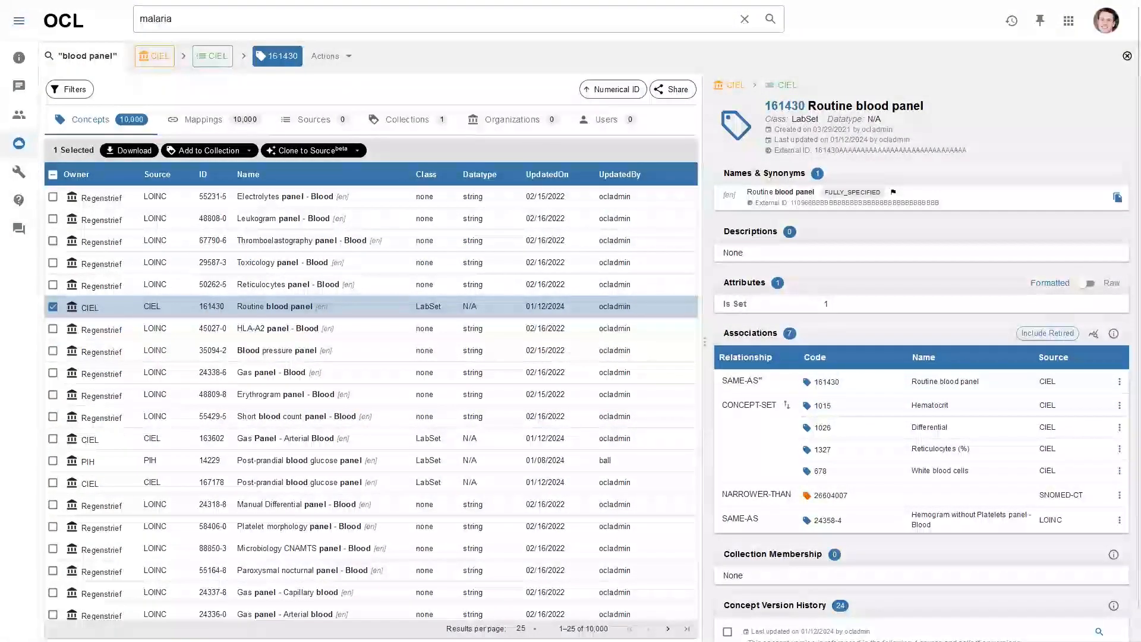
pyautogui.press('Return')
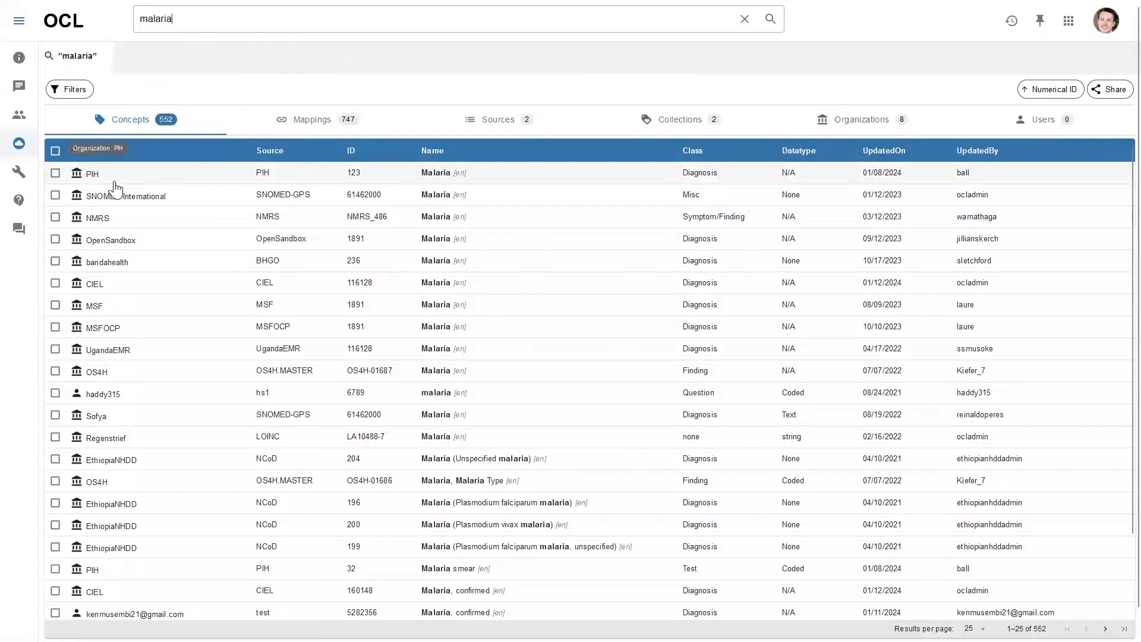
# Open CIEL concept 116128 Malaria and browse its 14 associations
pyautogui.click(141, 292)
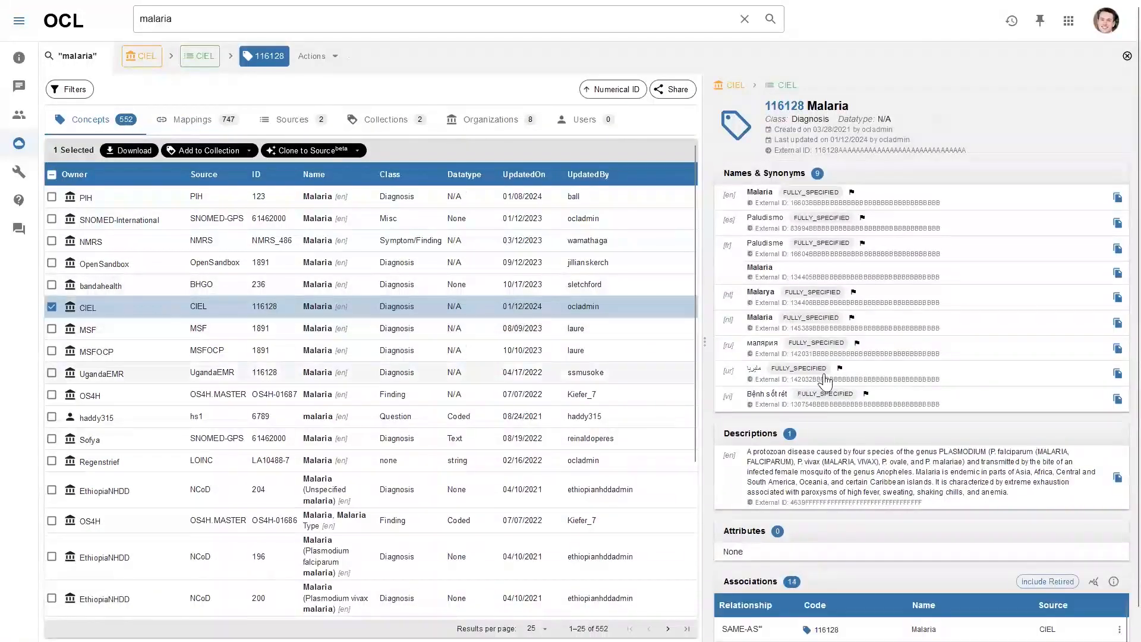
pyautogui.scroll(-3, 825, 381)
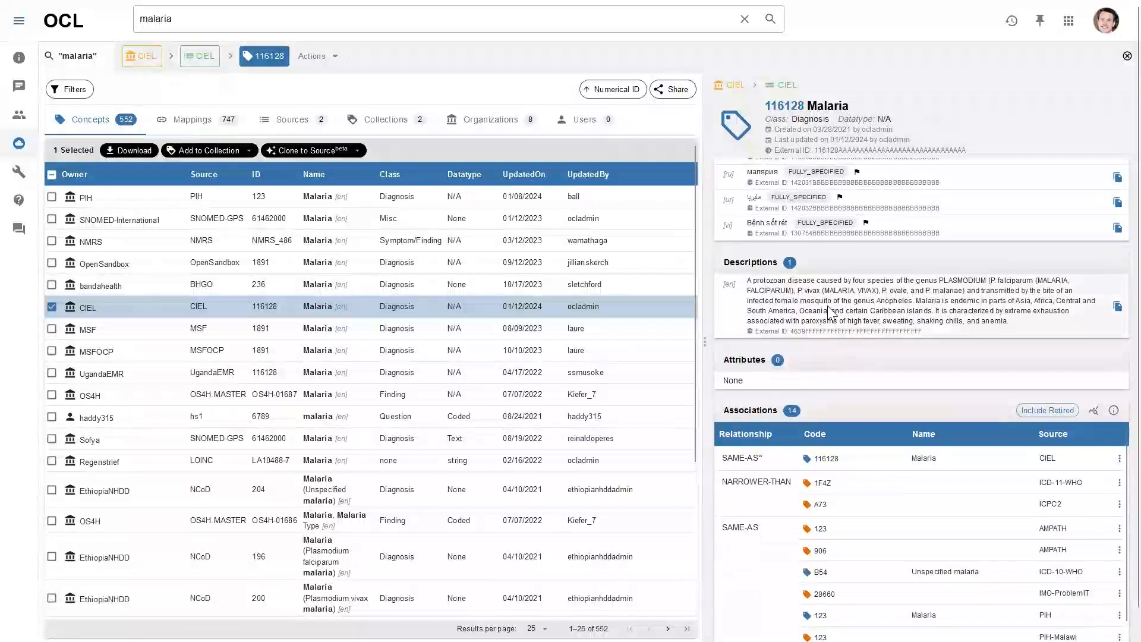
pyautogui.scroll(-2, 831, 311)
pyautogui.moveTo(827, 370); pyautogui.dragTo(1011, 393)
pyautogui.scroll(-1, 823, 409)
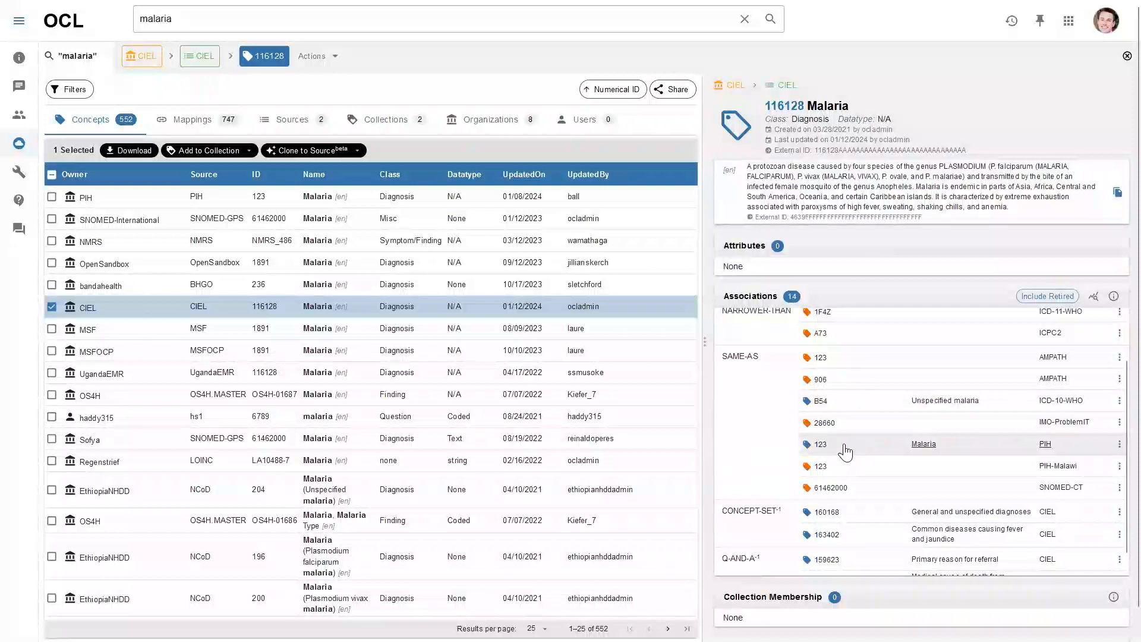
pyautogui.scroll(-1, 829, 443)
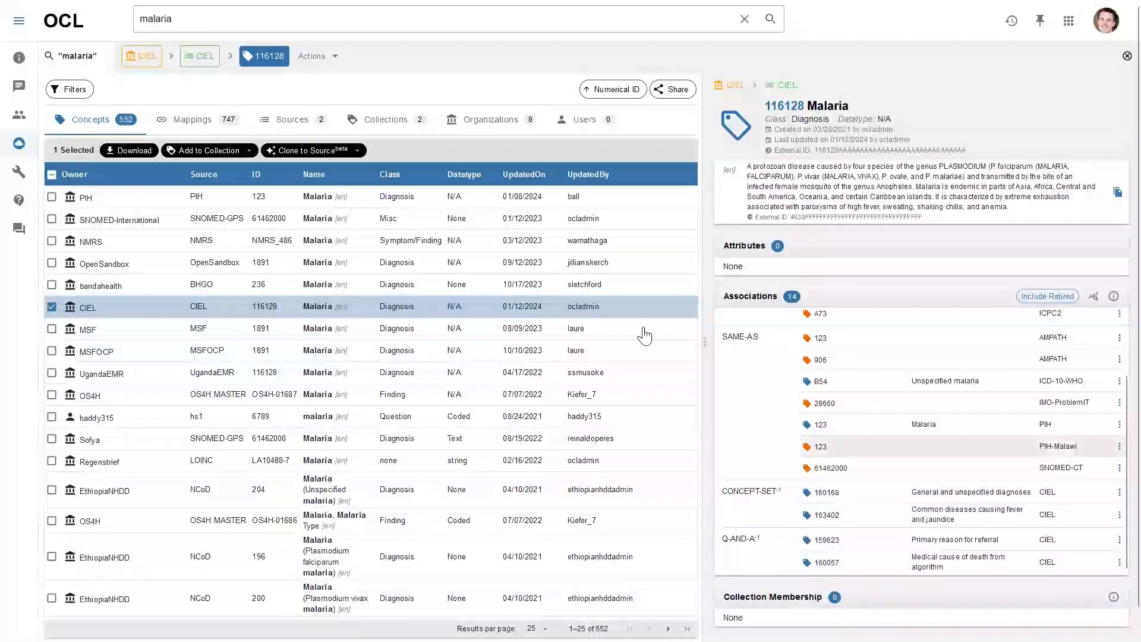
pyautogui.scroll(1, 864, 414)
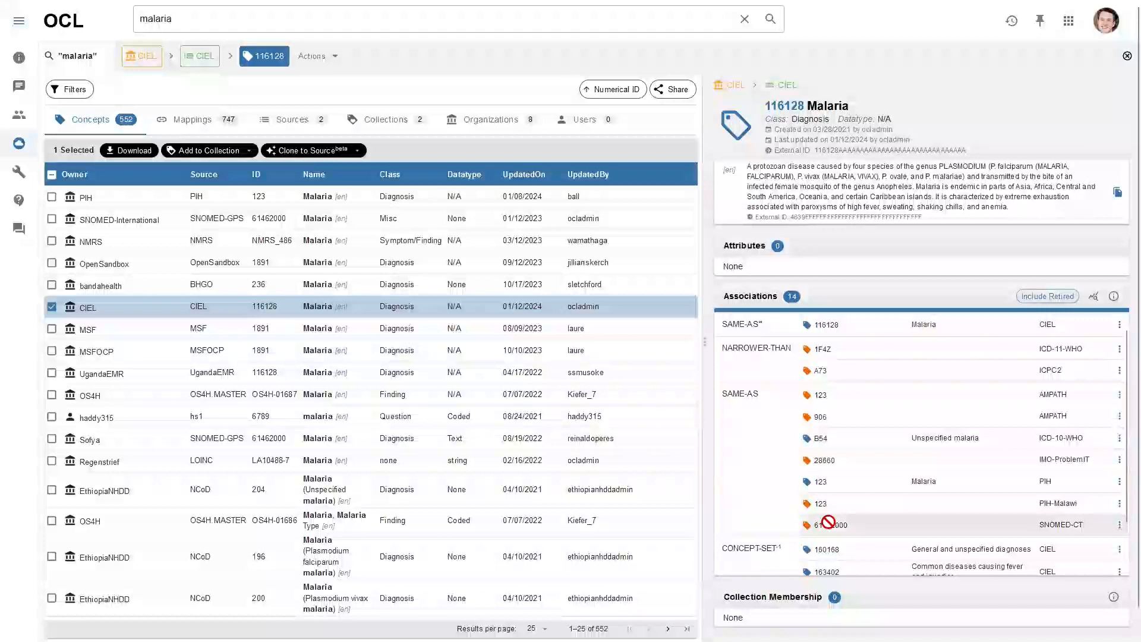
# Add CIEL 116128 Malaria to Openmrs Demo with OpenMRS-compatible cascade, giving 11 references
pyautogui.click(250, 152)
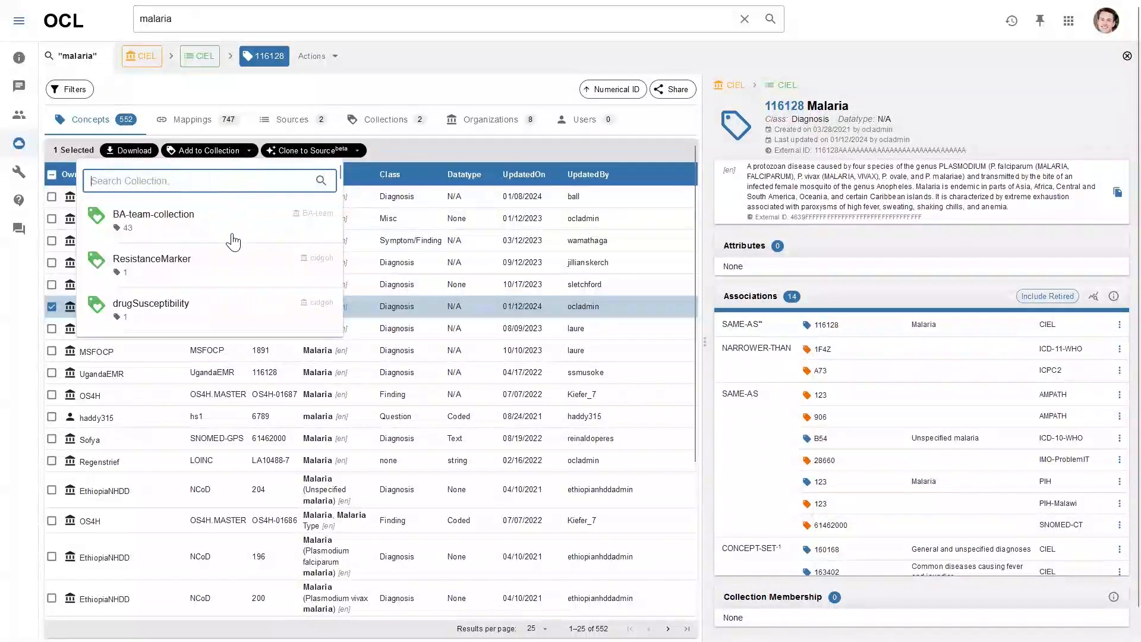
pyautogui.write('open')
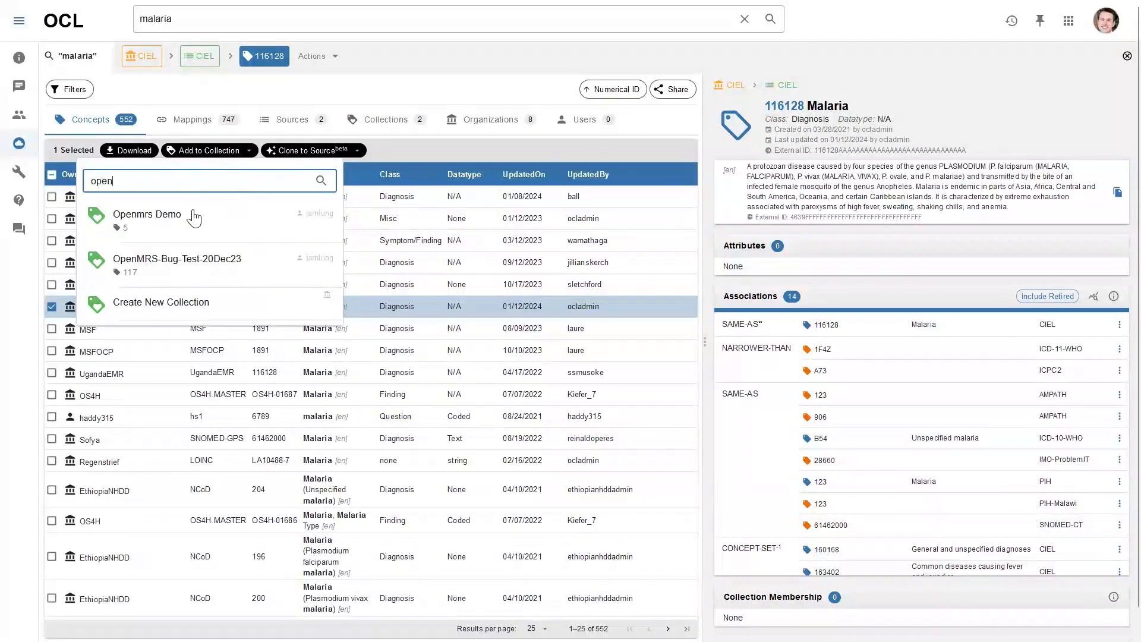
pyautogui.click(205, 217)
pyautogui.click(457, 348)
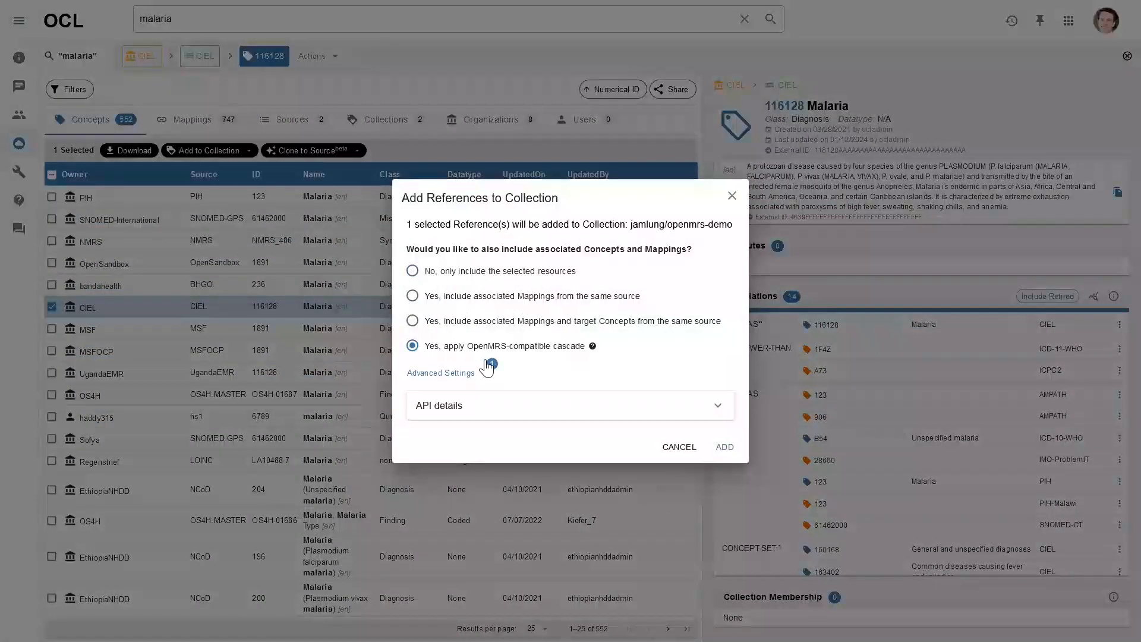
pyautogui.click(726, 448)
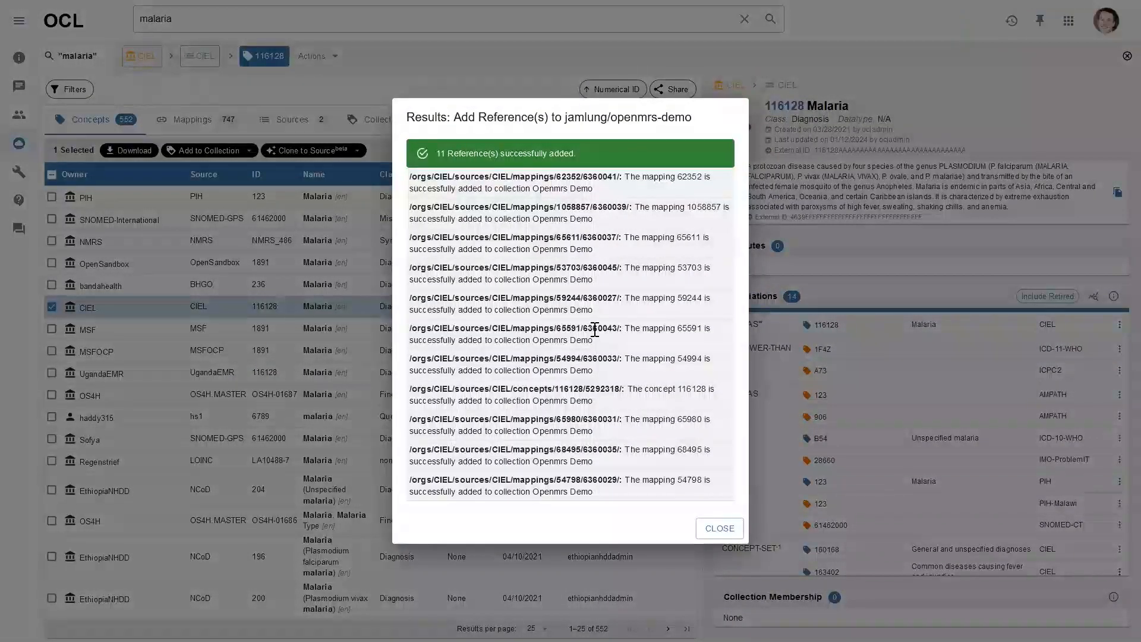
pyautogui.click(720, 529)
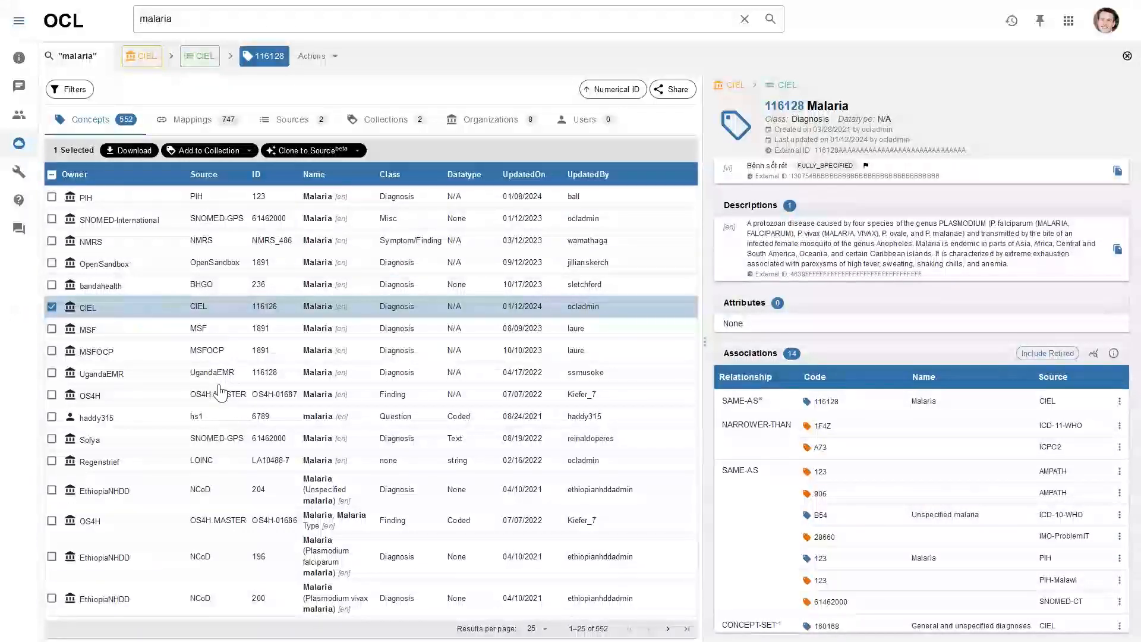
pyautogui.press('Escape')
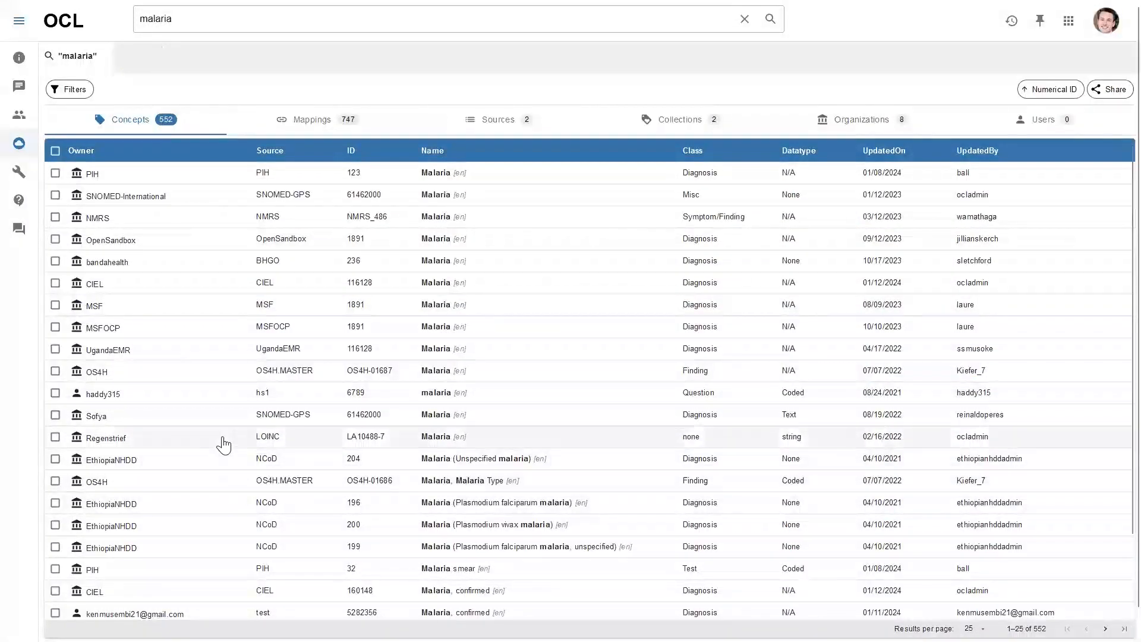
pyautogui.click(216, 444)
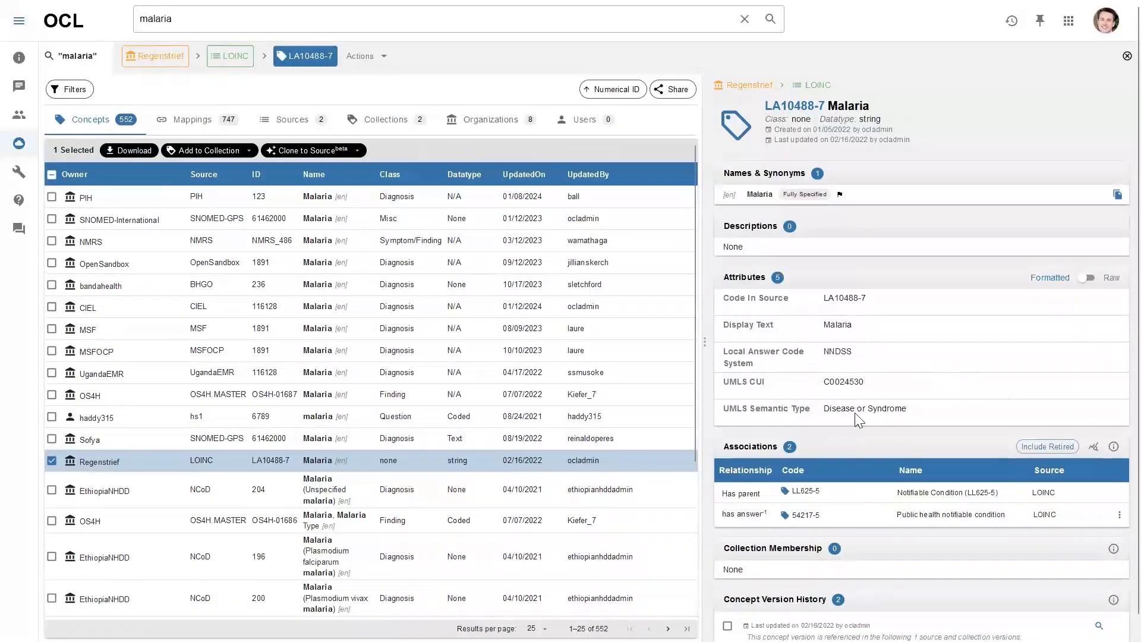
pyautogui.scroll(-1, 925, 476)
pyautogui.scroll(1, 922, 470)
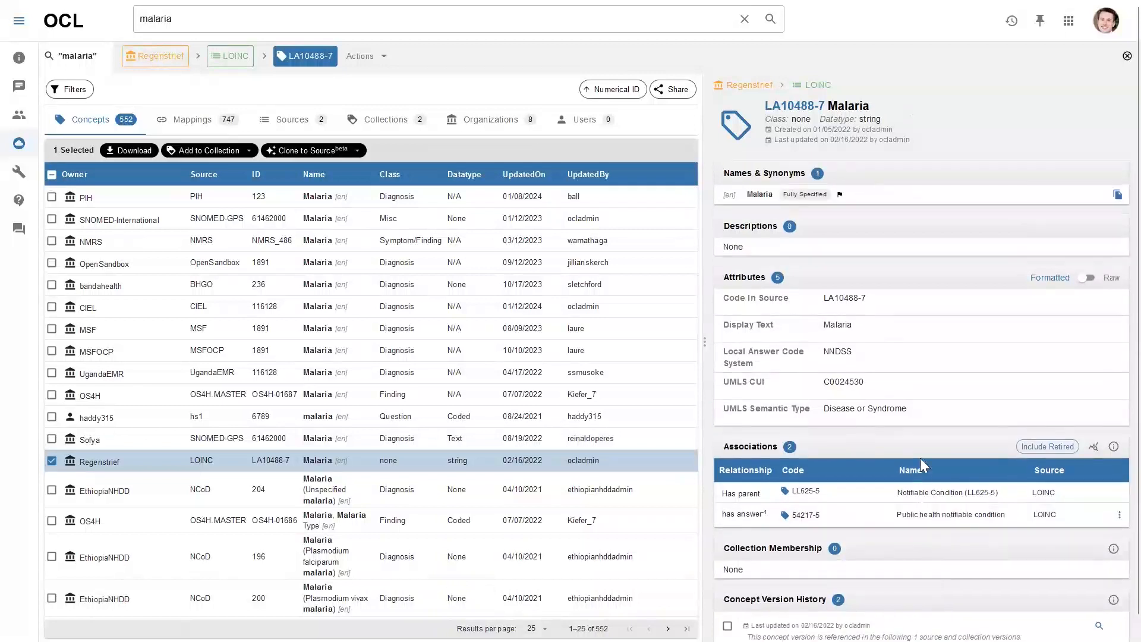
pyautogui.scroll(-2, 202, 440)
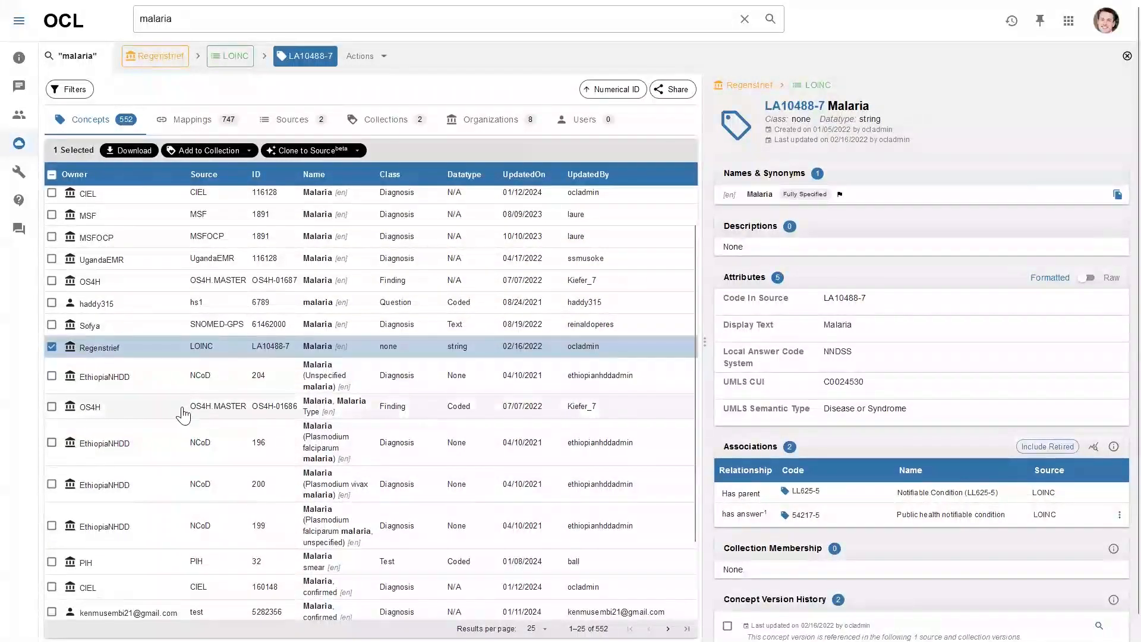
pyautogui.click(183, 415)
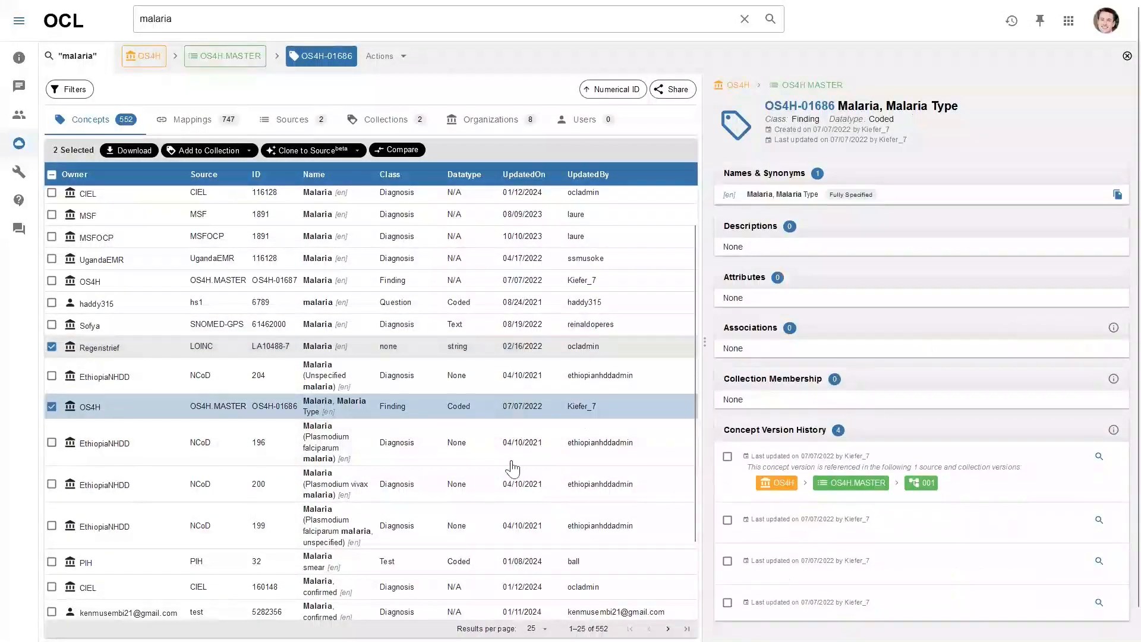
pyautogui.scroll(-2, 243, 472)
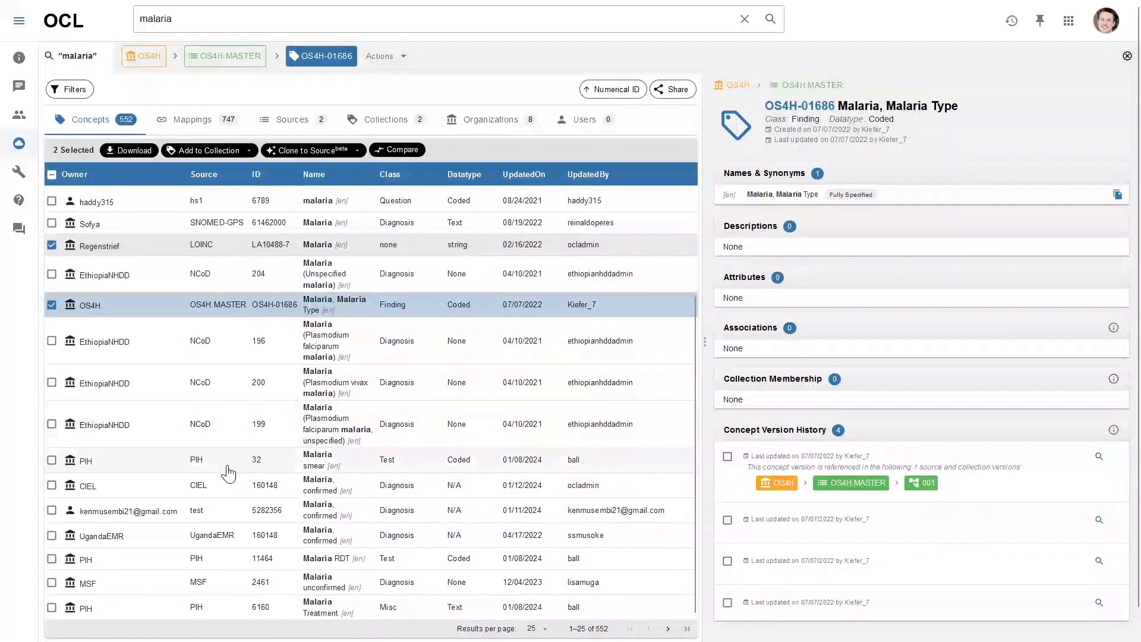
pyautogui.scroll(3, 228, 474)
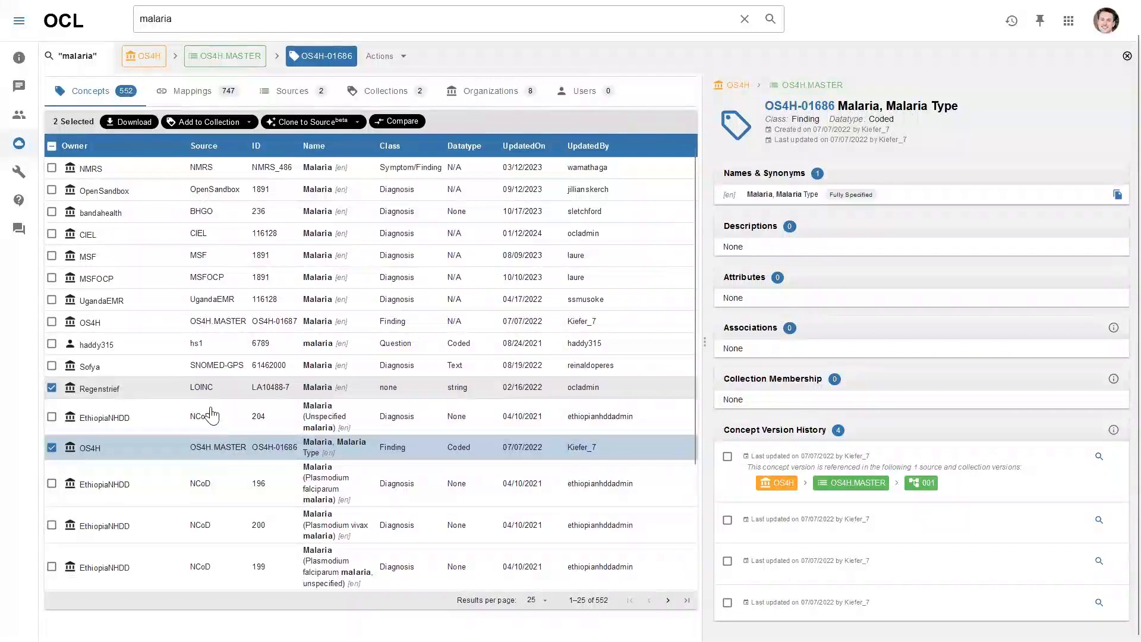
pyautogui.click(214, 390)
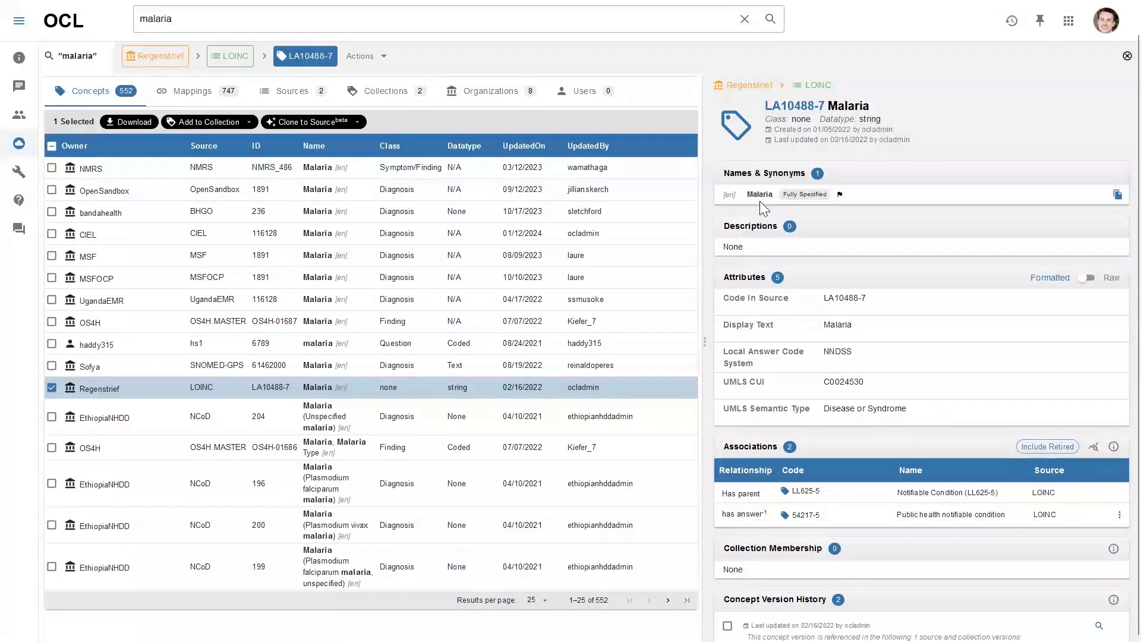
pyautogui.click(159, 391)
pyautogui.scroll(1, 224, 352)
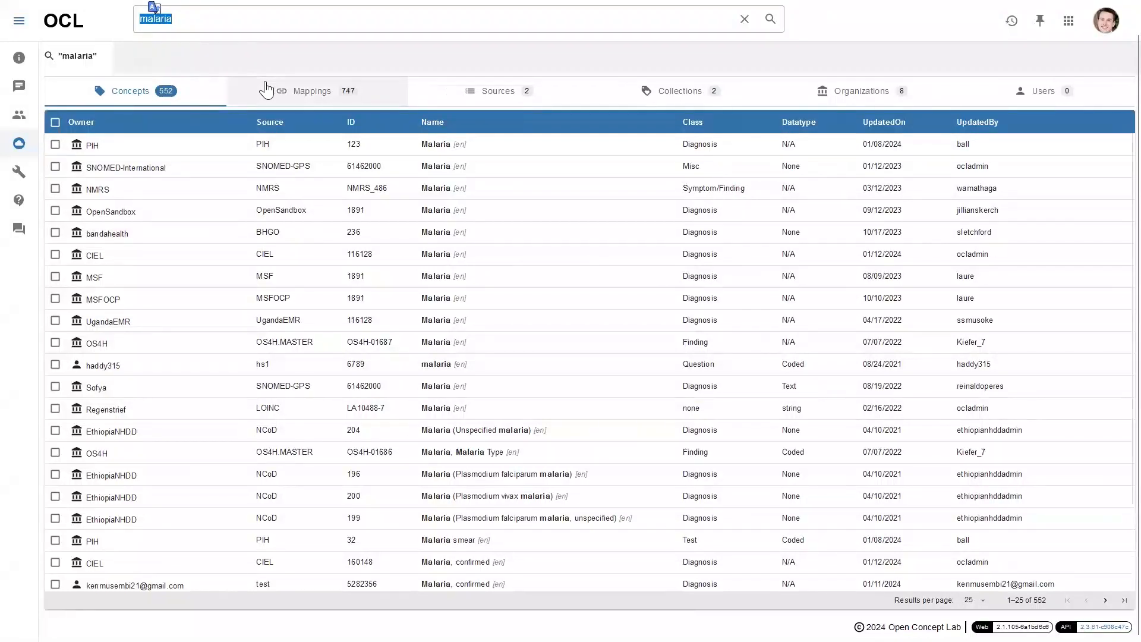
# Search for 'smok' and open CIEL concept 163201 Smoking status with its 9 answers
pyautogui.write('smok')
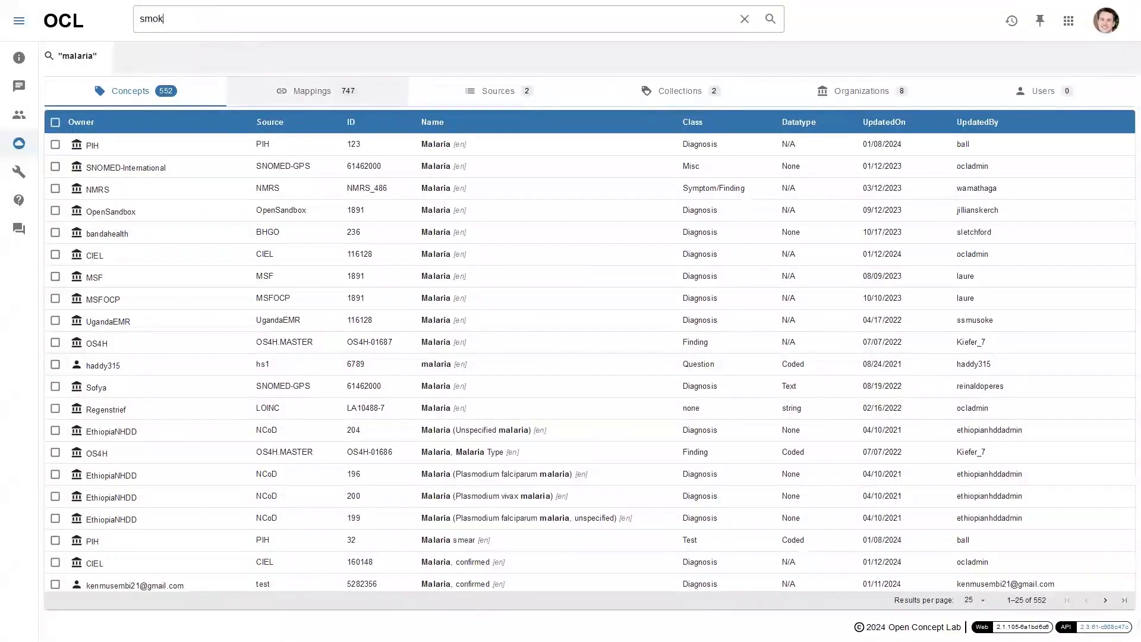
pyautogui.press('Return')
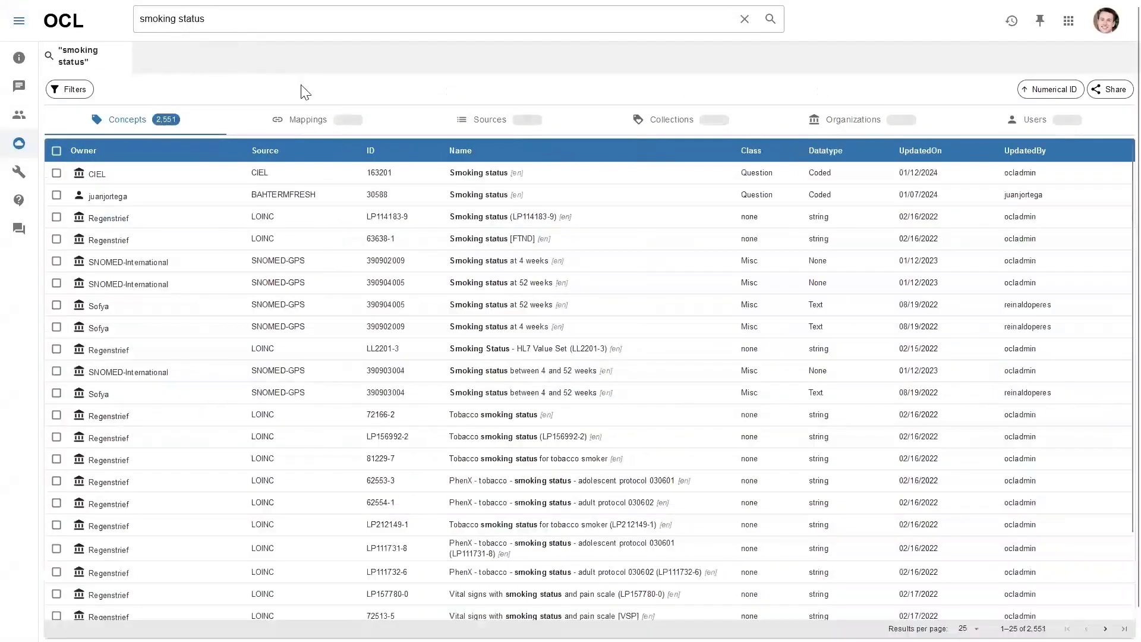
pyautogui.click(215, 181)
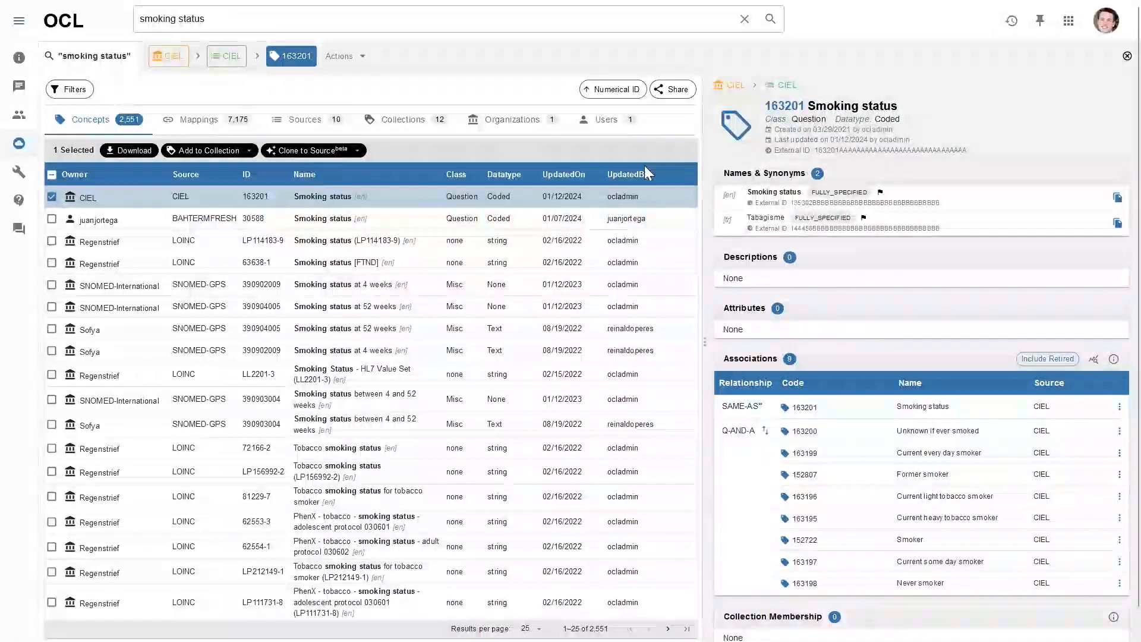
pyautogui.click(312, 151)
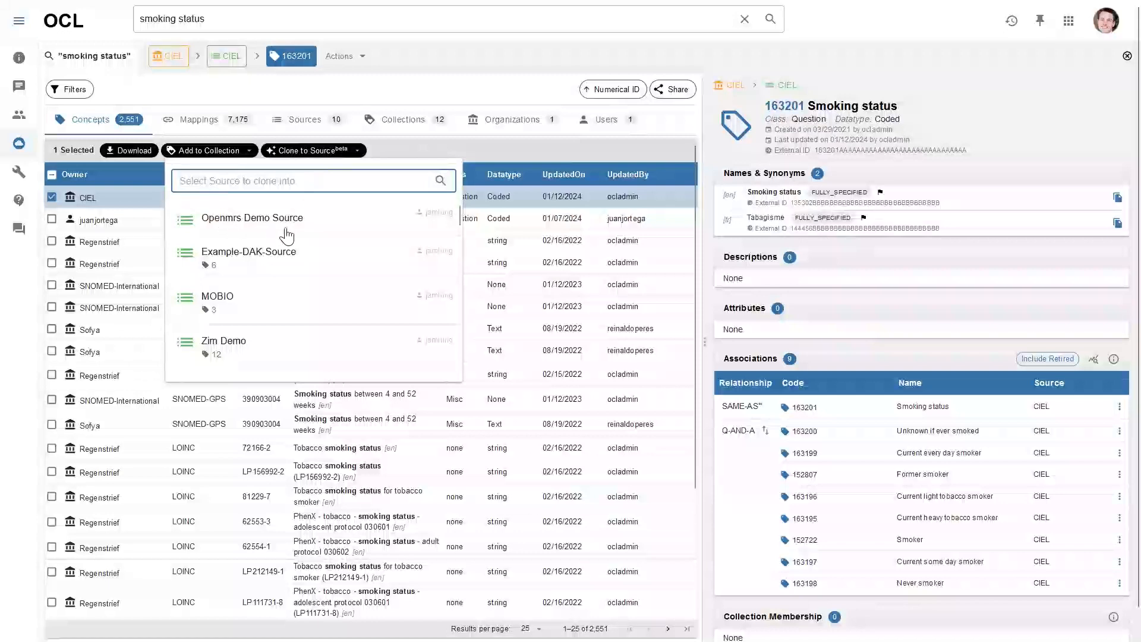
# Clone Smoking status 163201 into openmrs-demo-source, checking the 7 concepts and 38 mappings cloned
pyautogui.click(321, 229)
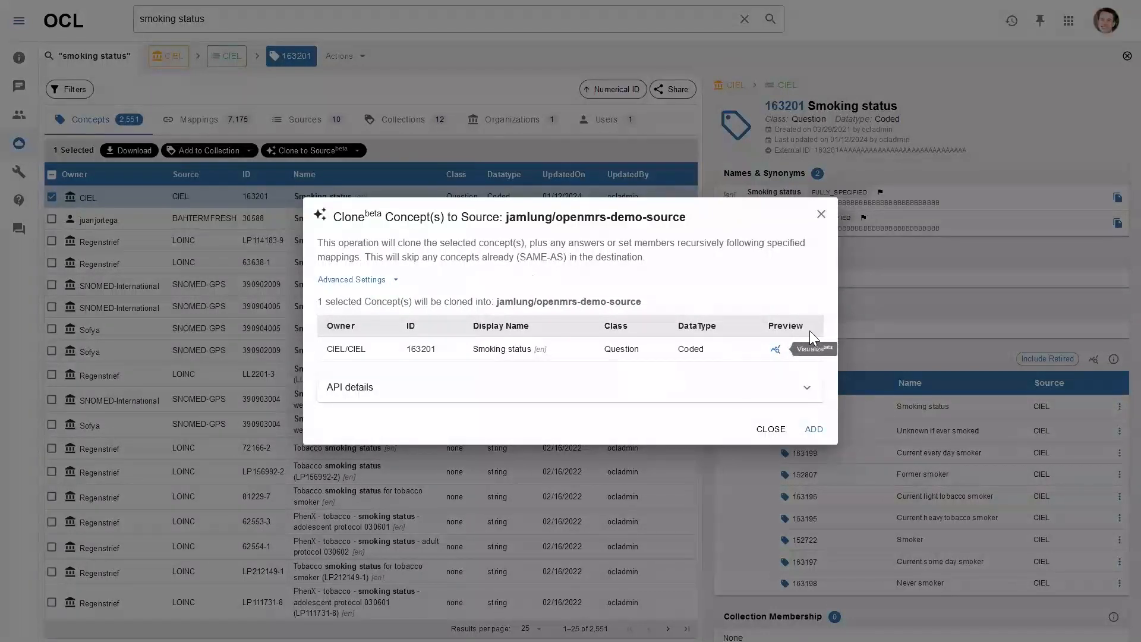
pyautogui.click(815, 431)
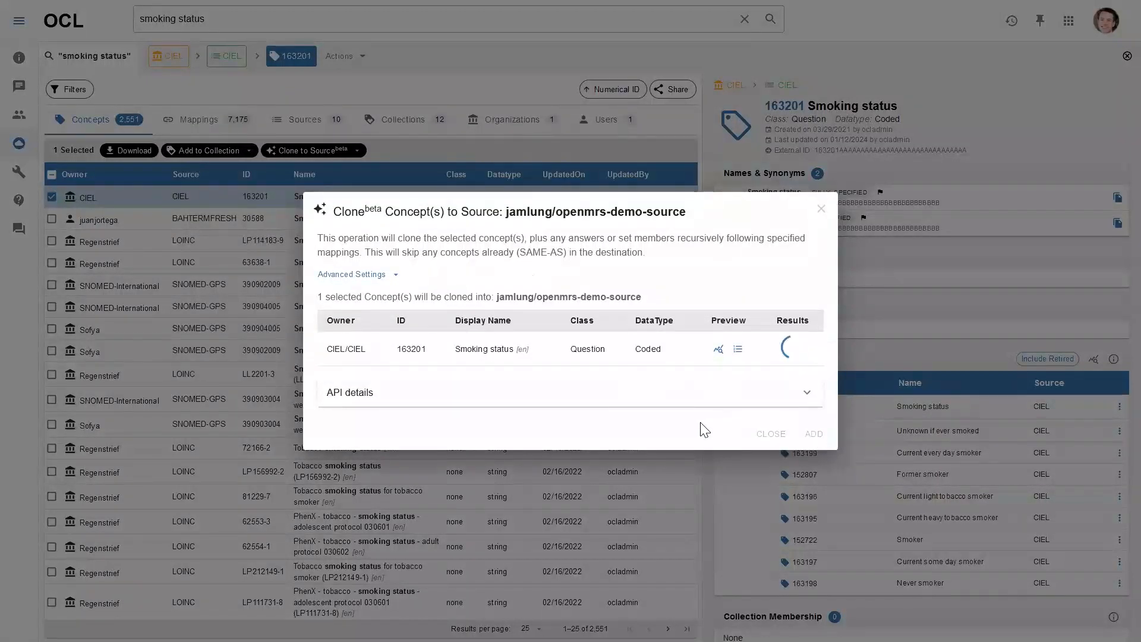
pyautogui.click(738, 351)
pyautogui.click(788, 350)
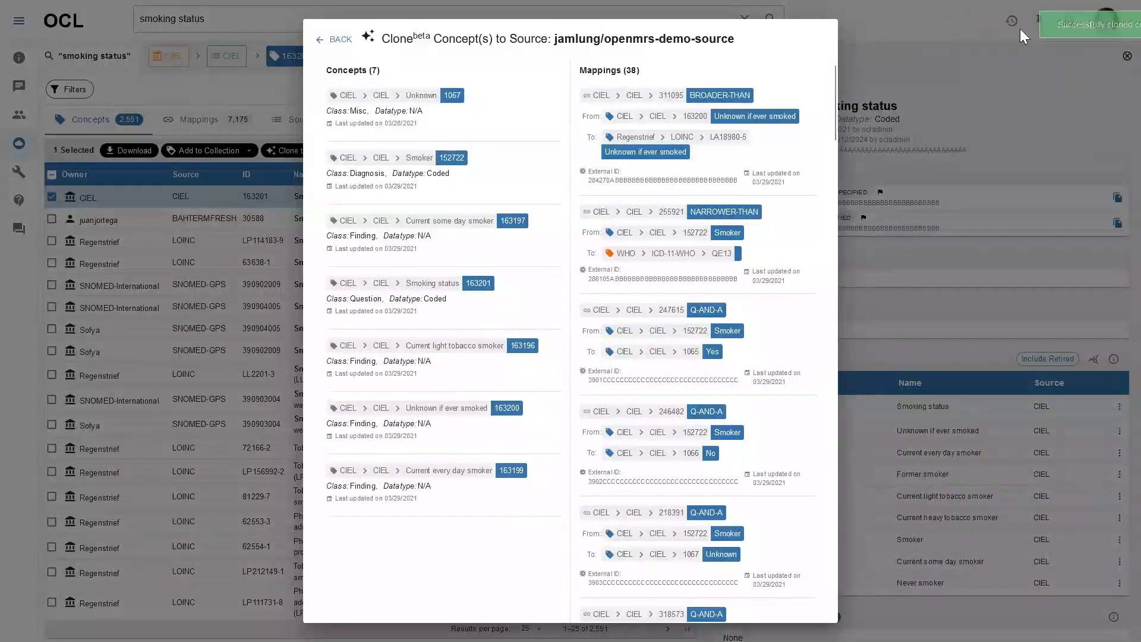
pyautogui.click(337, 41)
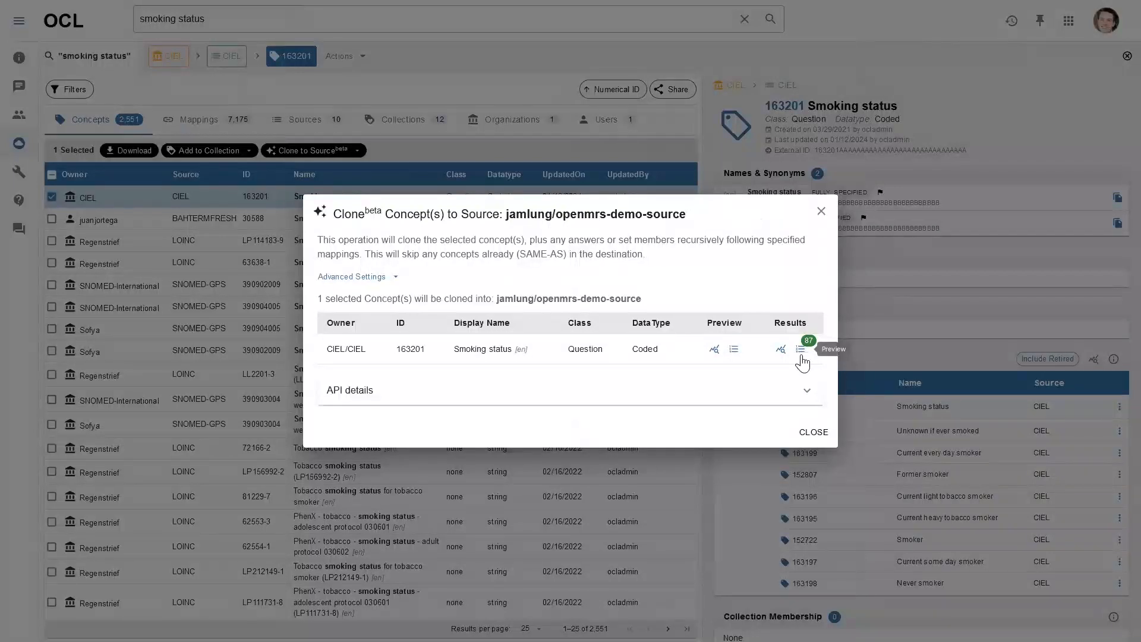
pyautogui.click(812, 432)
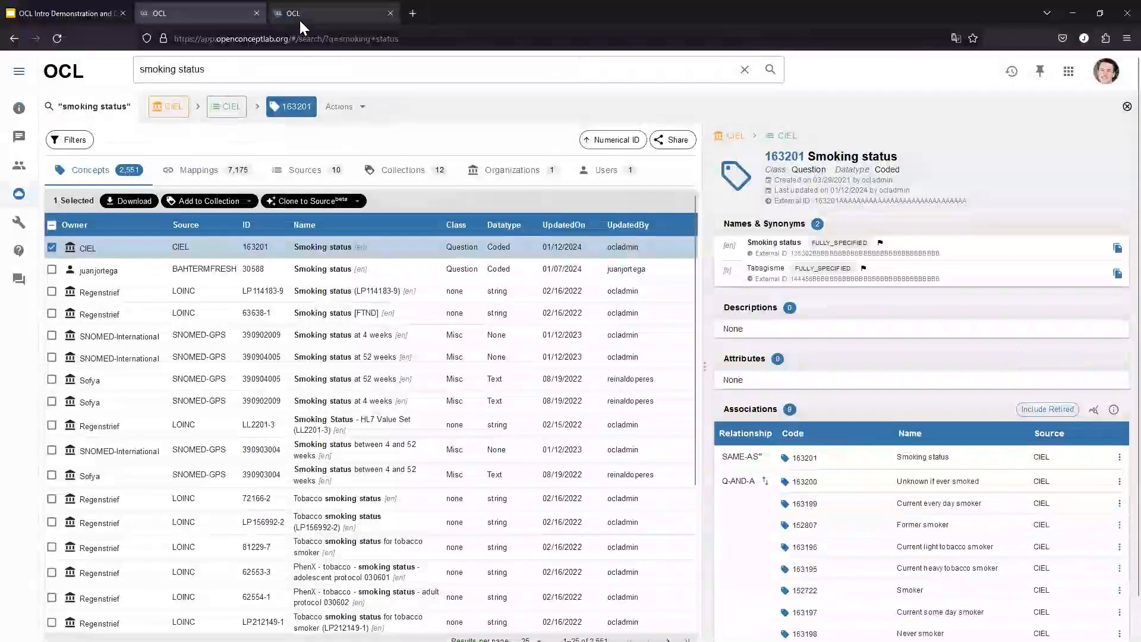
pyautogui.click(298, 19)
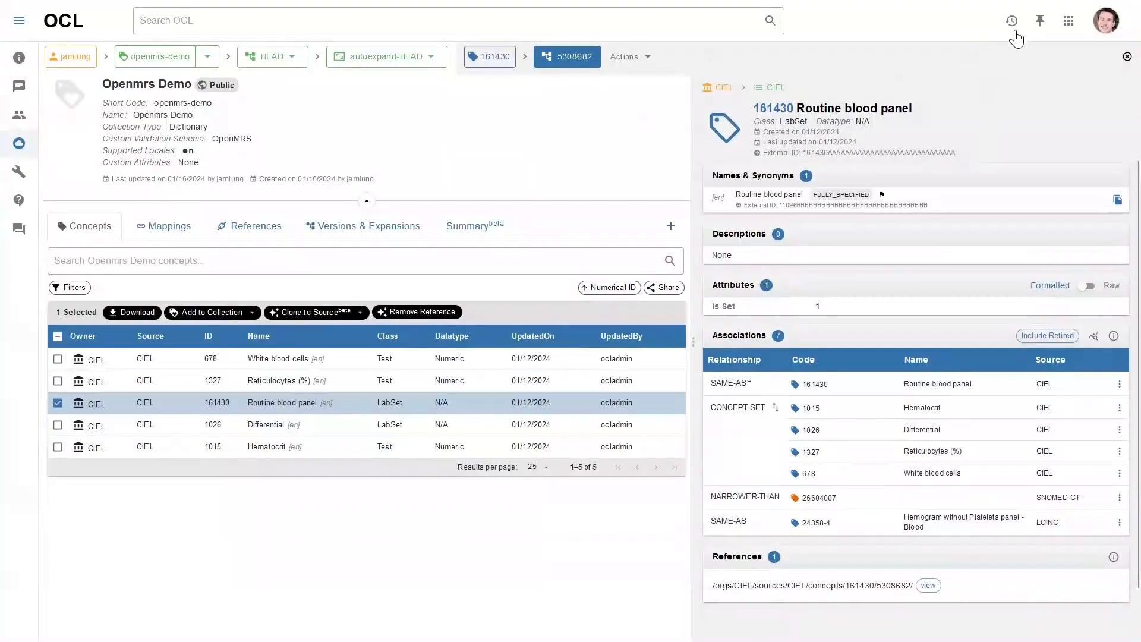
# Open openmrs-demo-source and view the cloned Smoking status (ID 11) mapped SAME-AS to CIEL 163201
pyautogui.click(1013, 24)
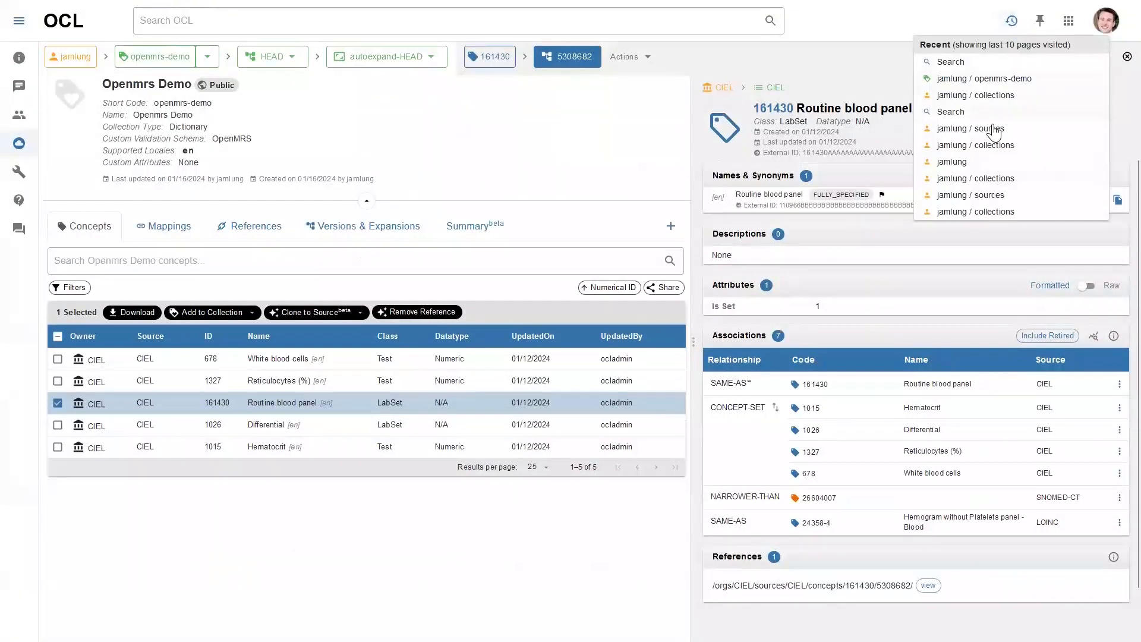
pyautogui.click(987, 133)
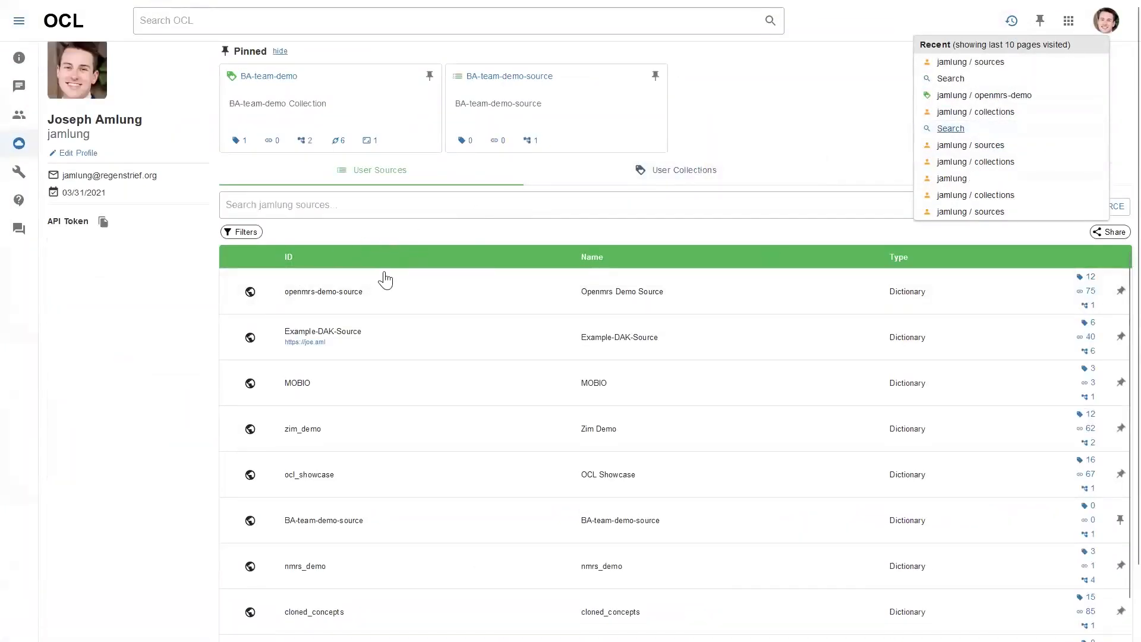
pyautogui.click(377, 298)
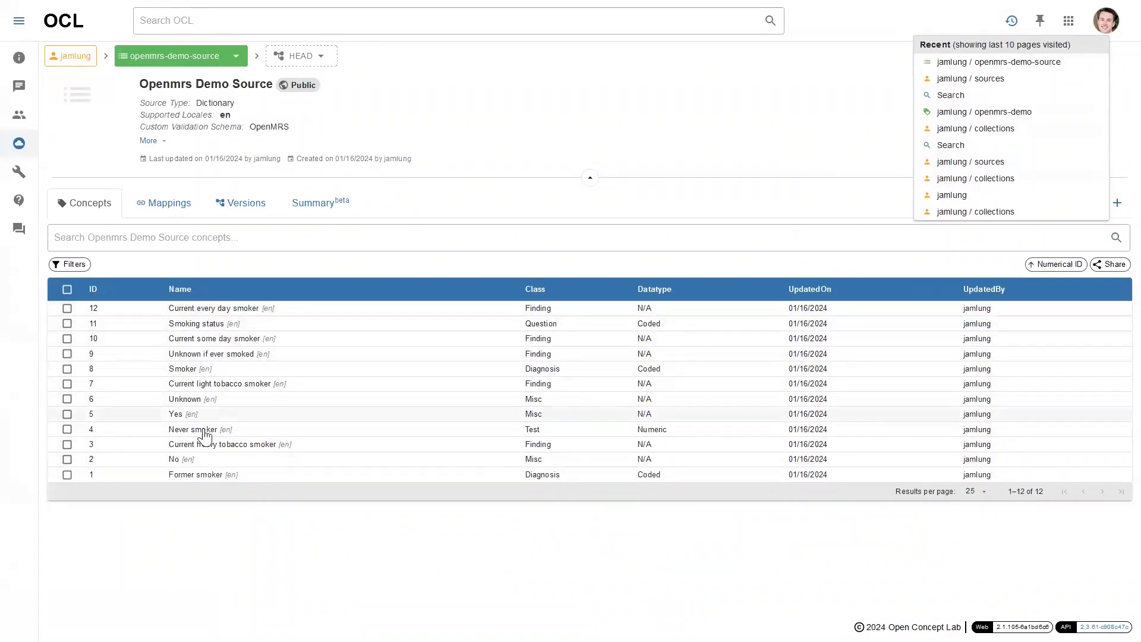
pyautogui.click(199, 333)
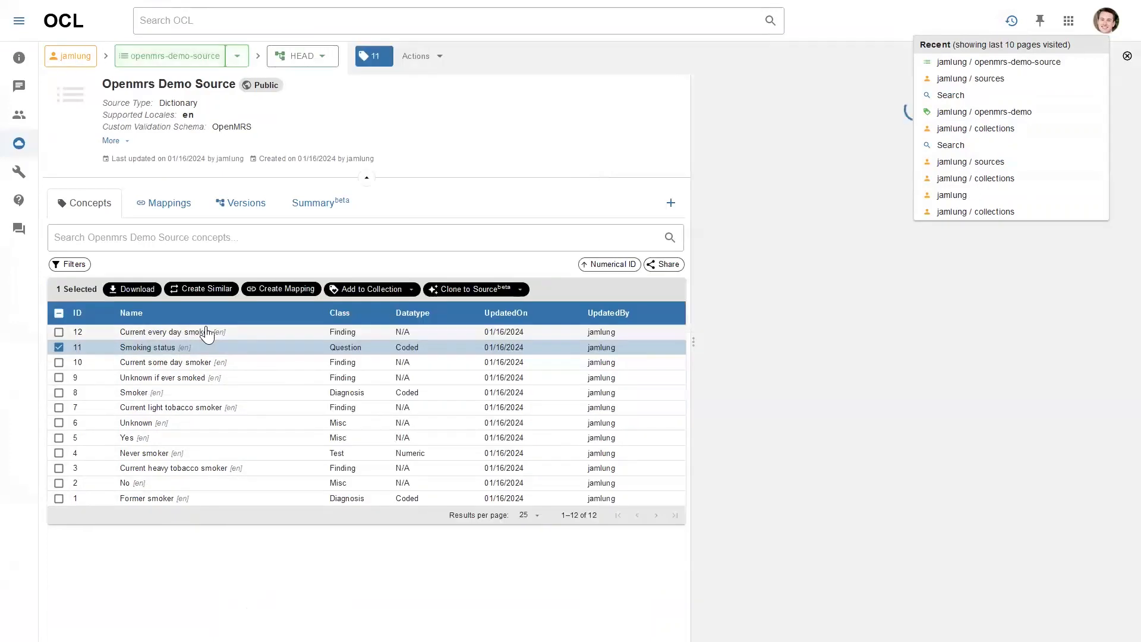
pyautogui.click(1014, 26)
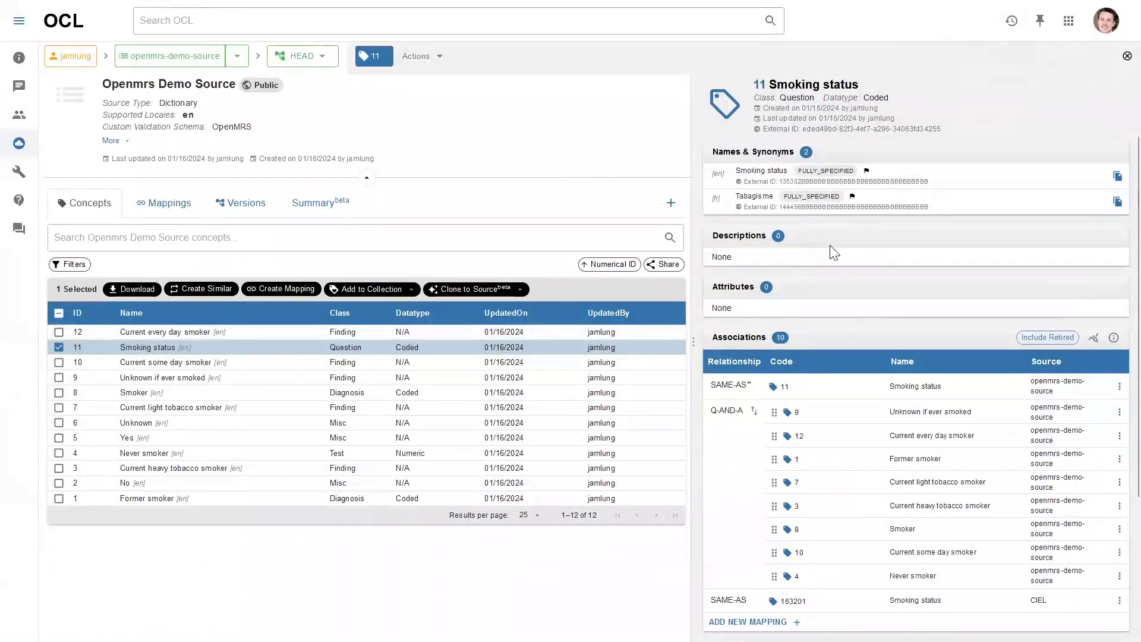
pyautogui.scroll(-1, 812, 262)
pyautogui.scroll(-1, 813, 262)
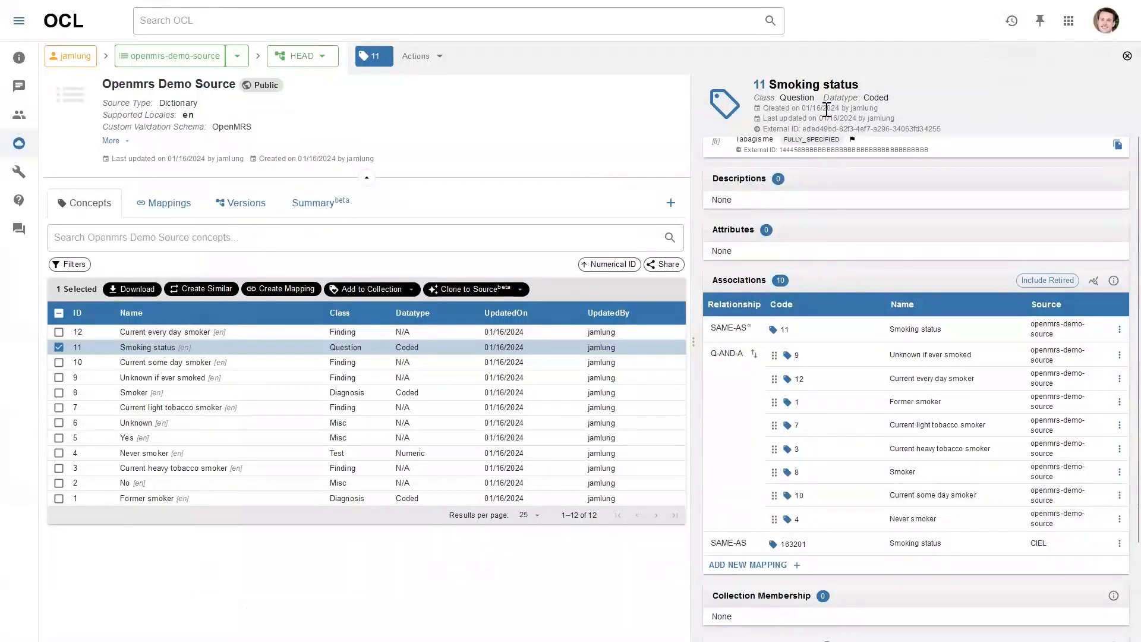
pyautogui.scroll(1, 815, 249)
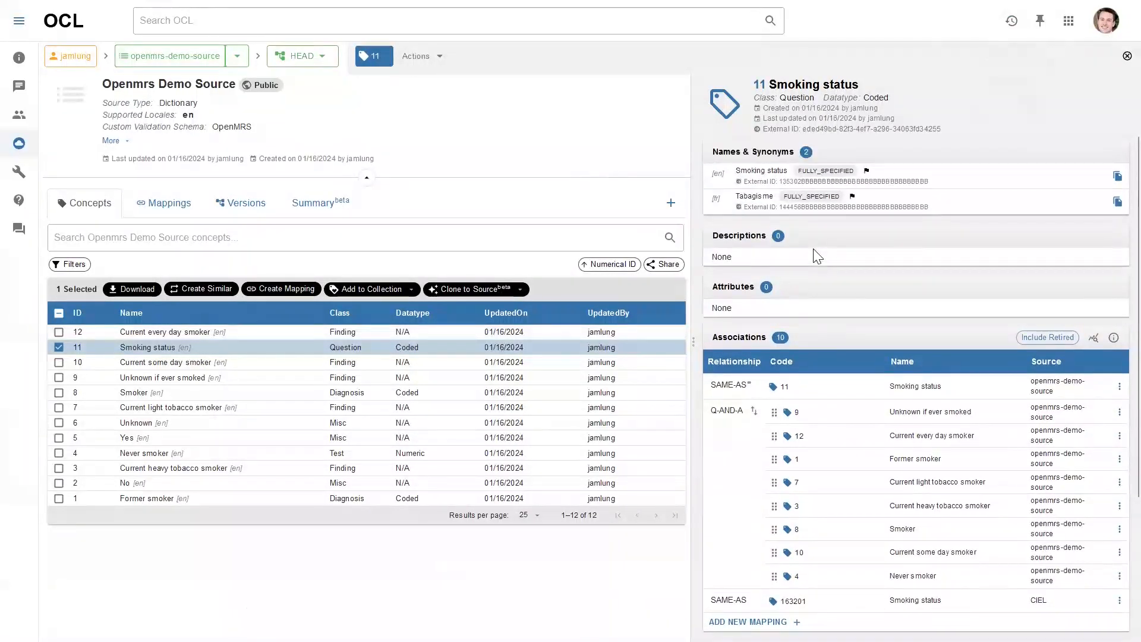
pyautogui.click(421, 58)
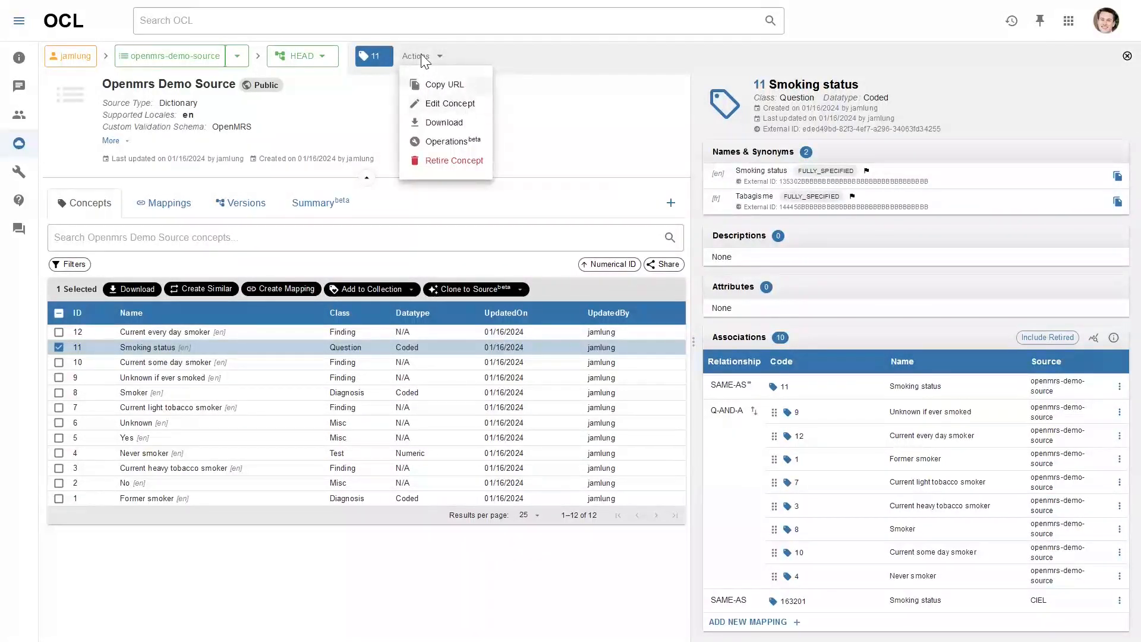
# Start editing Smoking status with the update comment 'Add name'
pyautogui.click(451, 104)
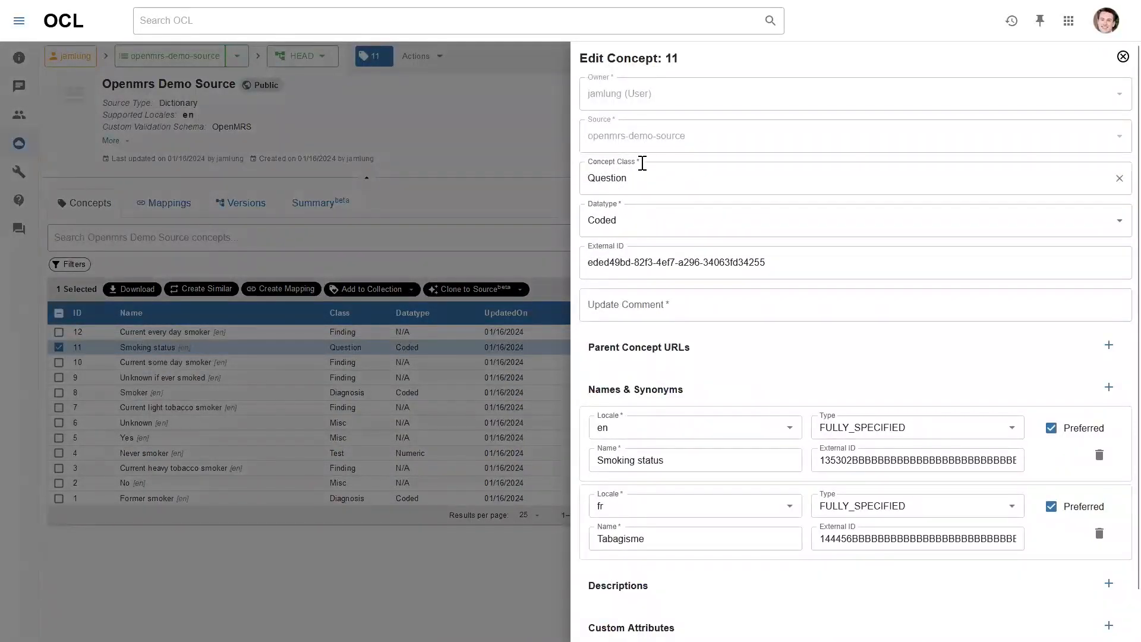
pyautogui.scroll(-1, 642, 163)
pyautogui.click(682, 262)
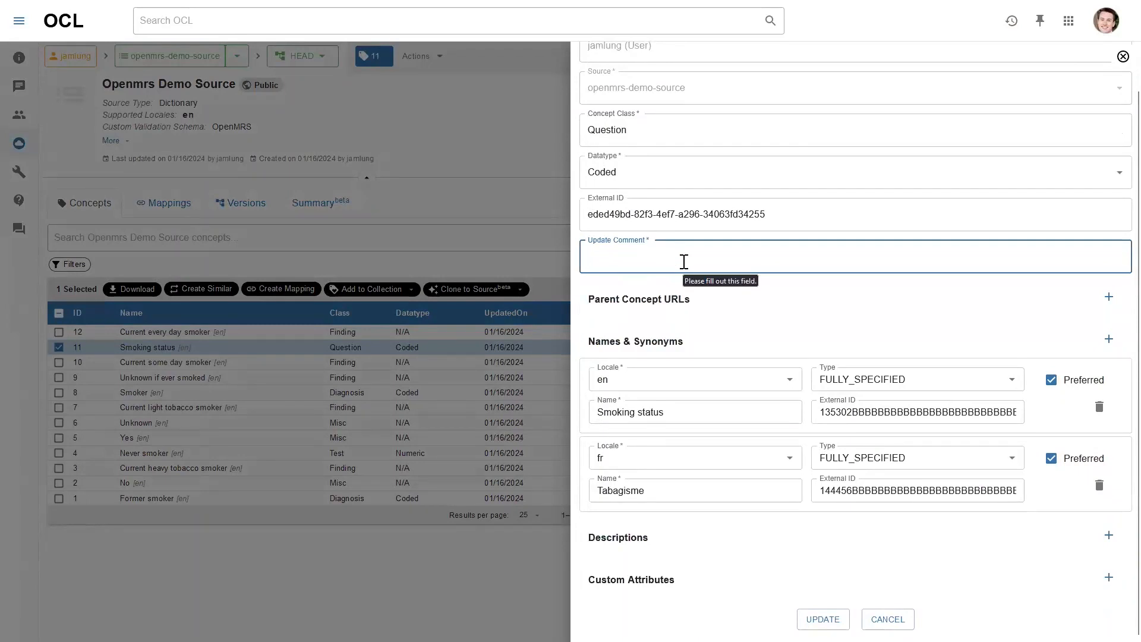
pyautogui.write('Add name')
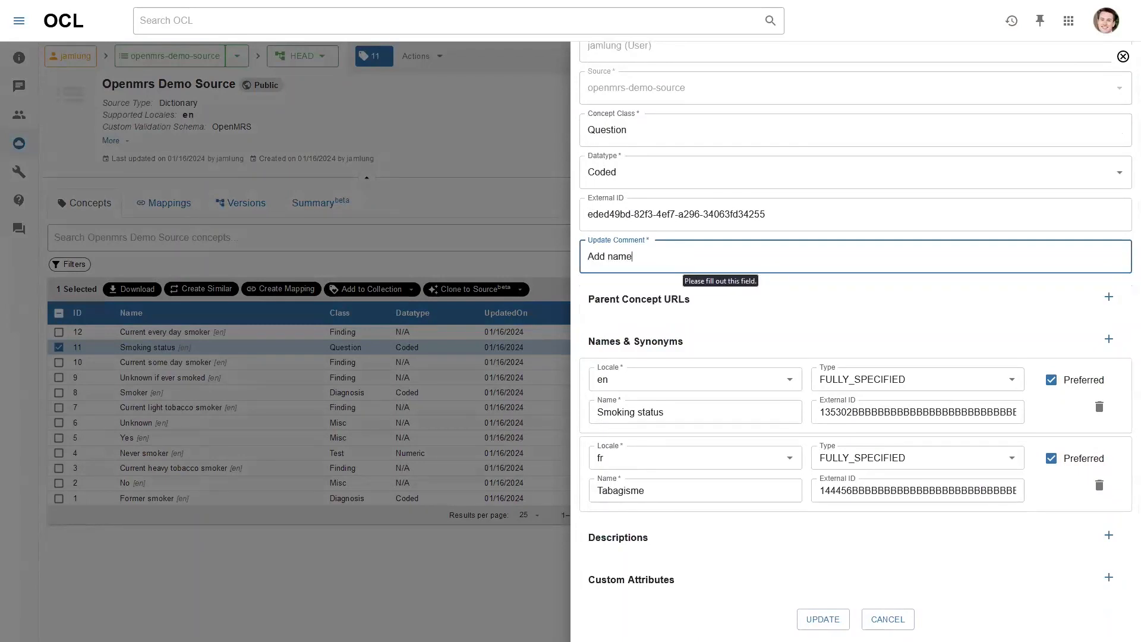
pyautogui.click(756, 318)
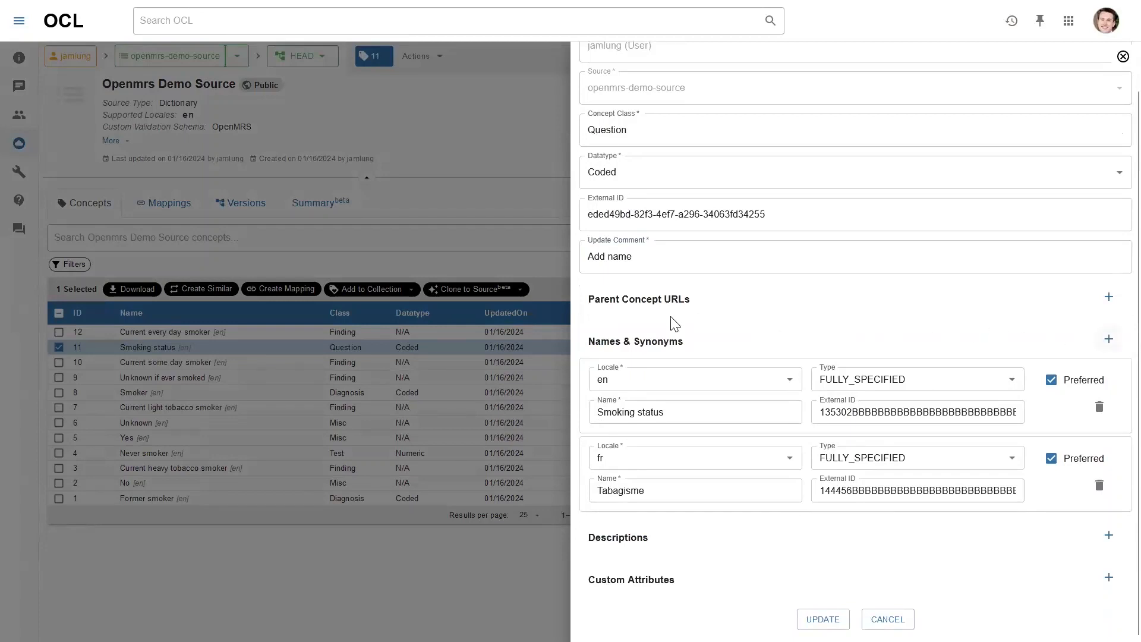
# Add a second English name 'Smoking status', fully specified and preferred, and save
pyautogui.click(1110, 345)
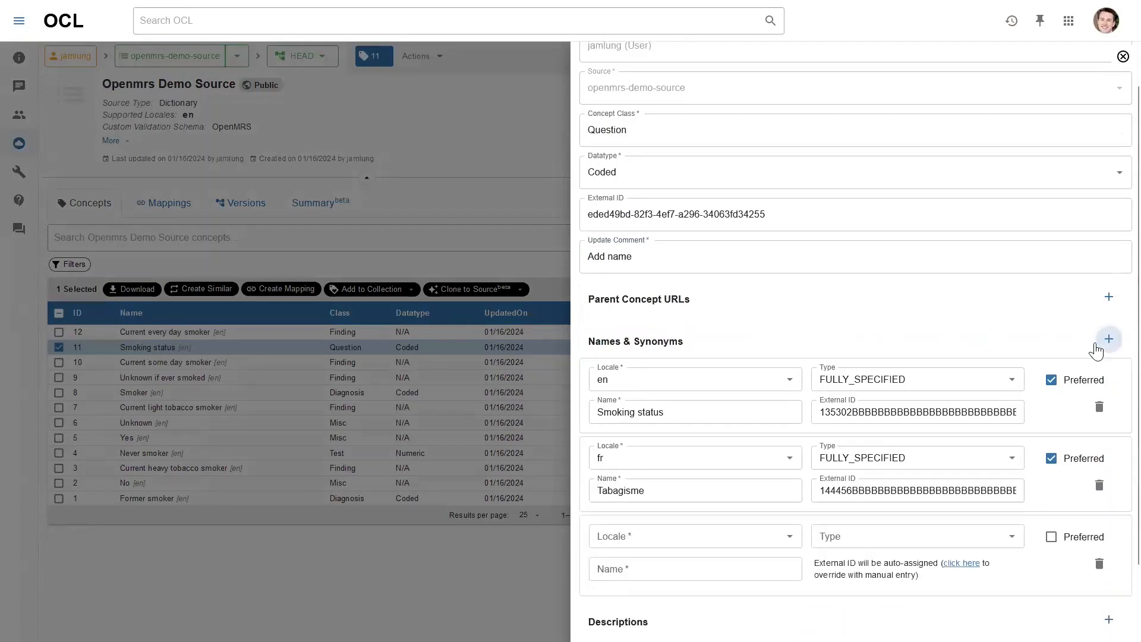
pyautogui.scroll(-1, 674, 416)
pyautogui.click(671, 479)
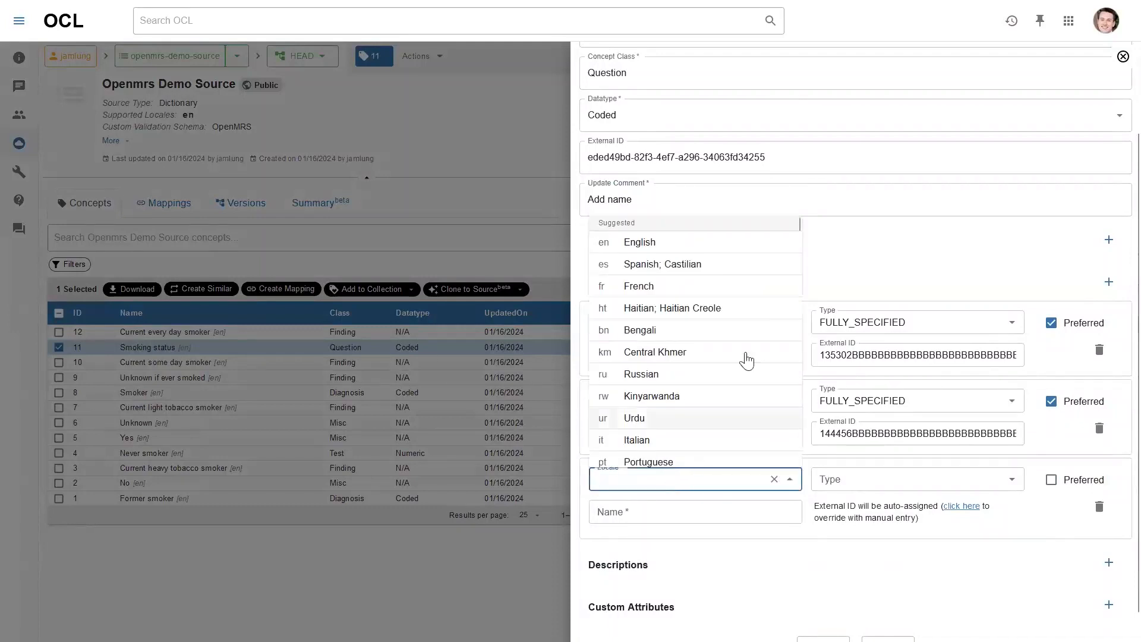
pyautogui.click(671, 243)
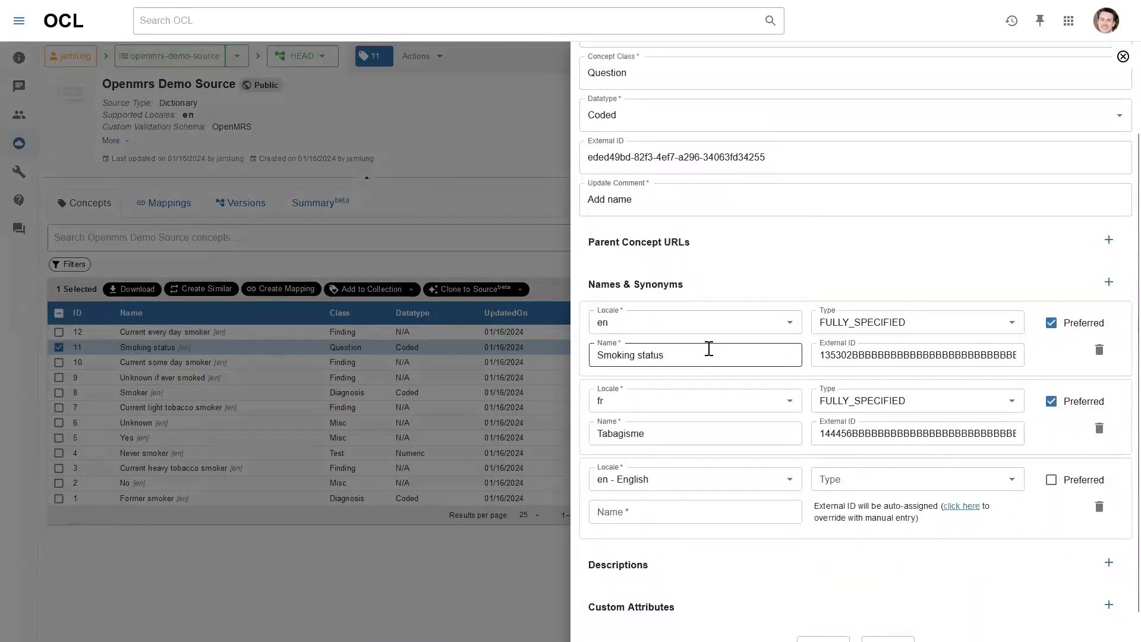
pyautogui.moveTo(677, 355); pyautogui.dragTo(509, 333)
pyautogui.hotkey('ctrl', 'c')
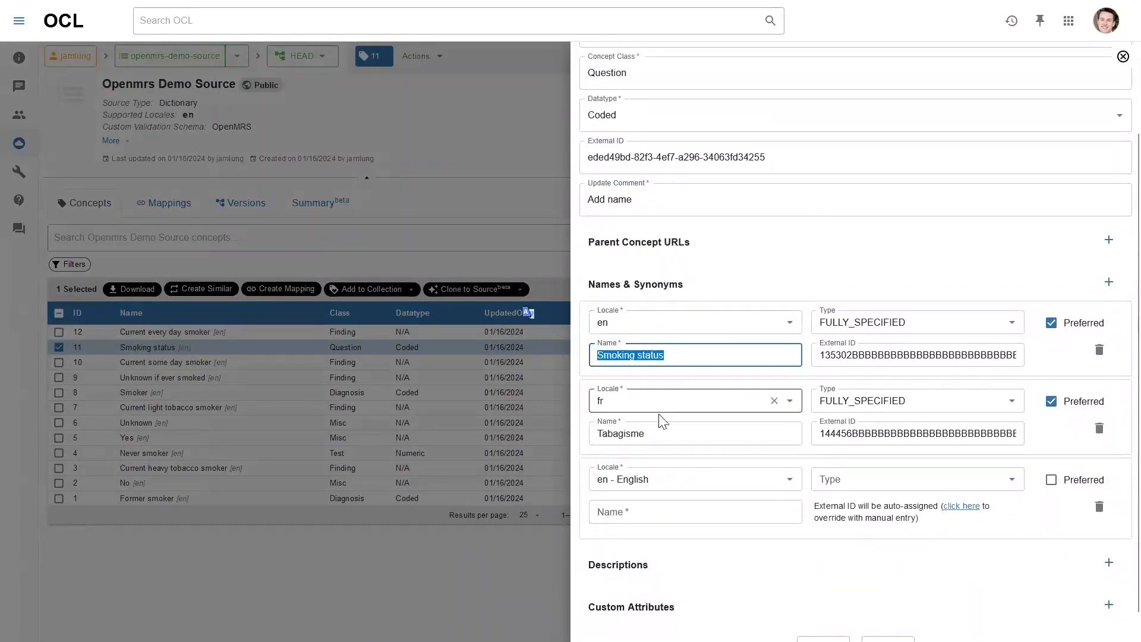
pyautogui.click(645, 504)
pyautogui.hotkey('ctrl', 'v')
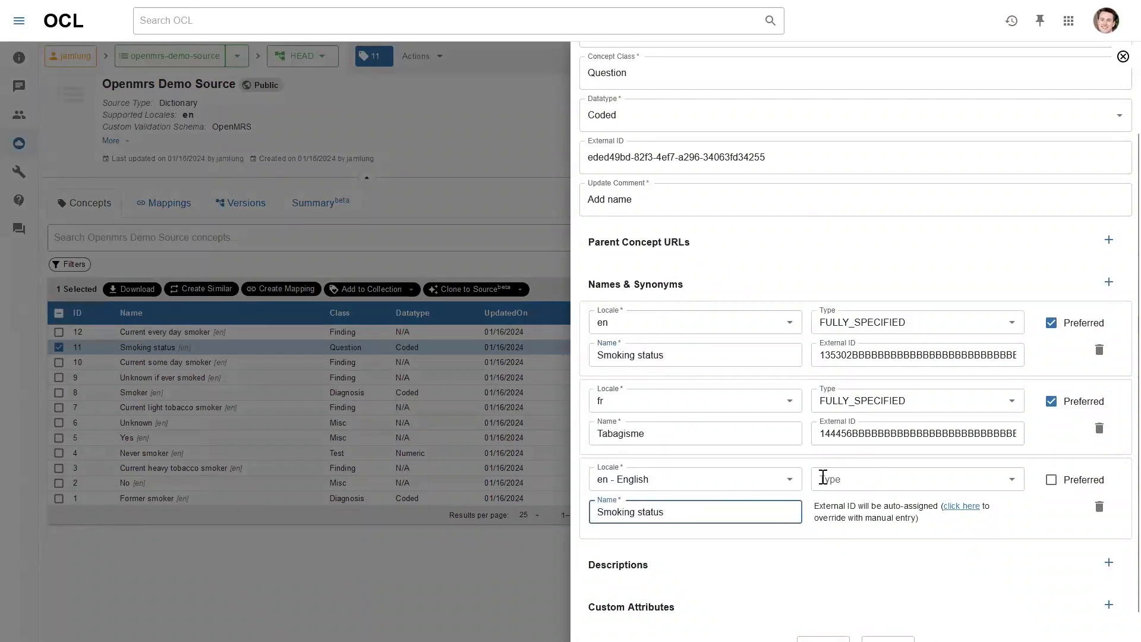
pyautogui.click(864, 477)
pyautogui.click(866, 526)
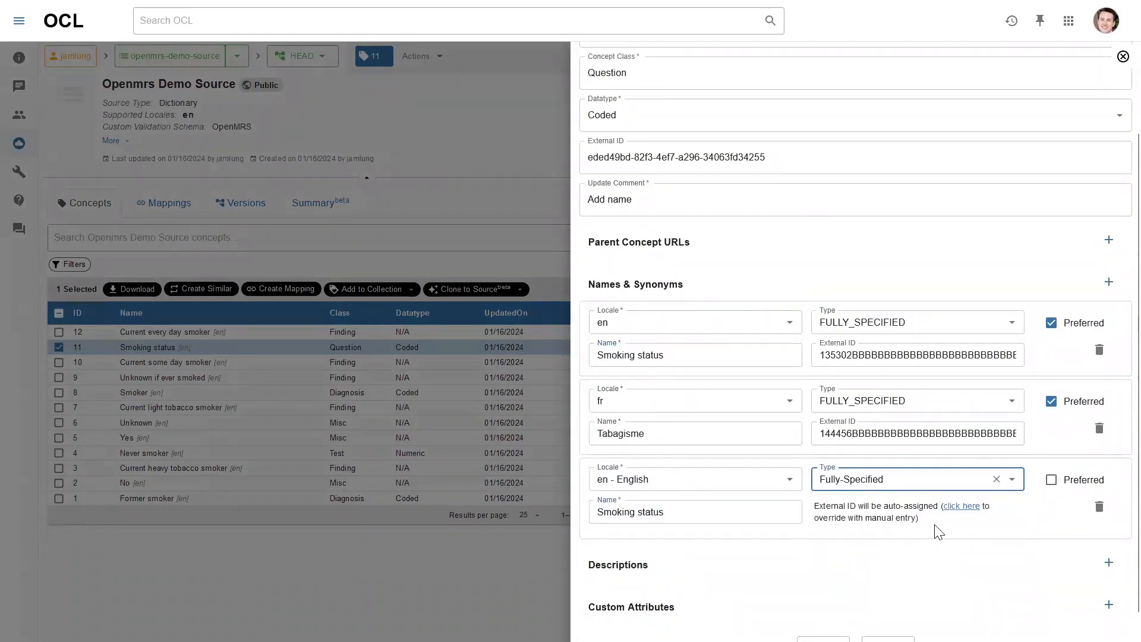
pyautogui.scroll(-1, 1052, 484)
pyautogui.click(1051, 453)
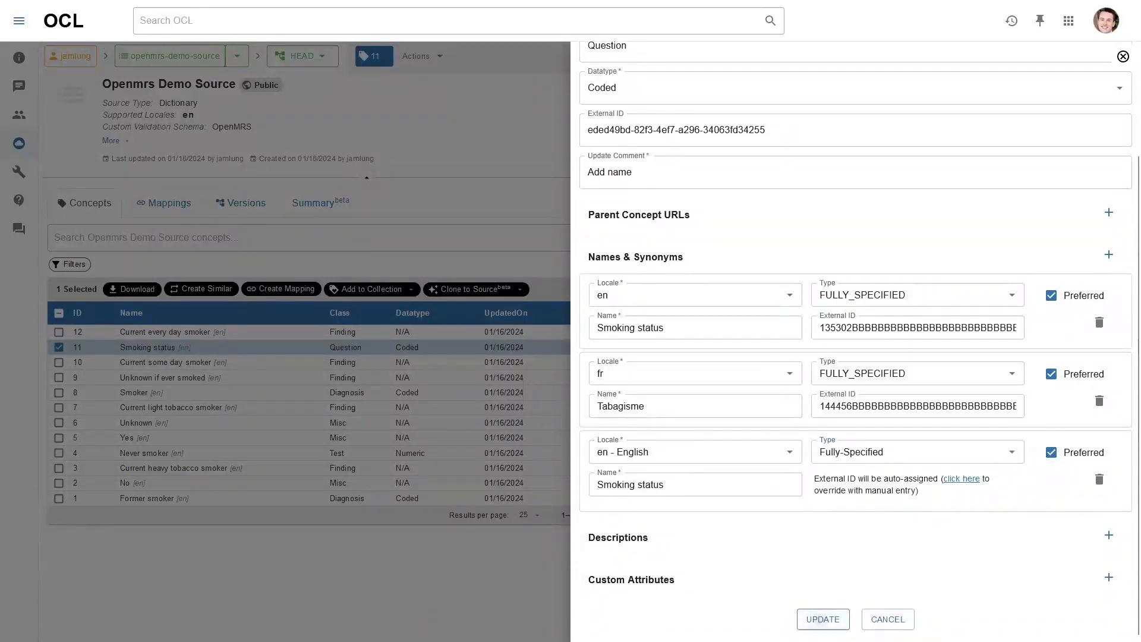
pyautogui.click(823, 619)
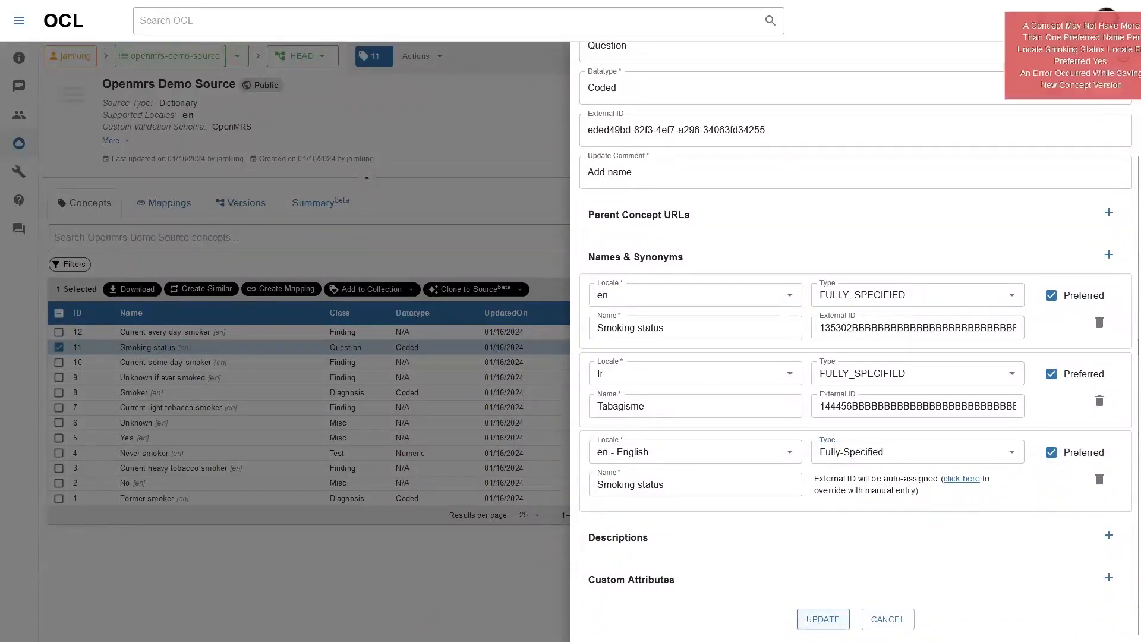
# After the duplicate preferred name error, make the new name Spanish 'Fumador', fully specified, and save
pyautogui.click(1061, 45)
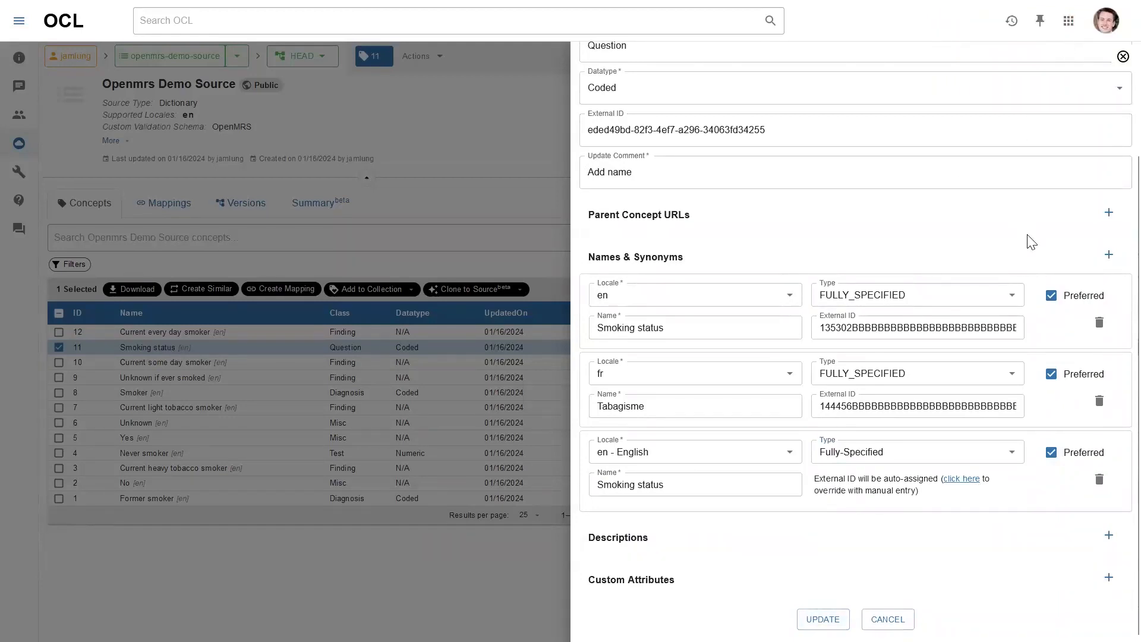
pyautogui.click(706, 454)
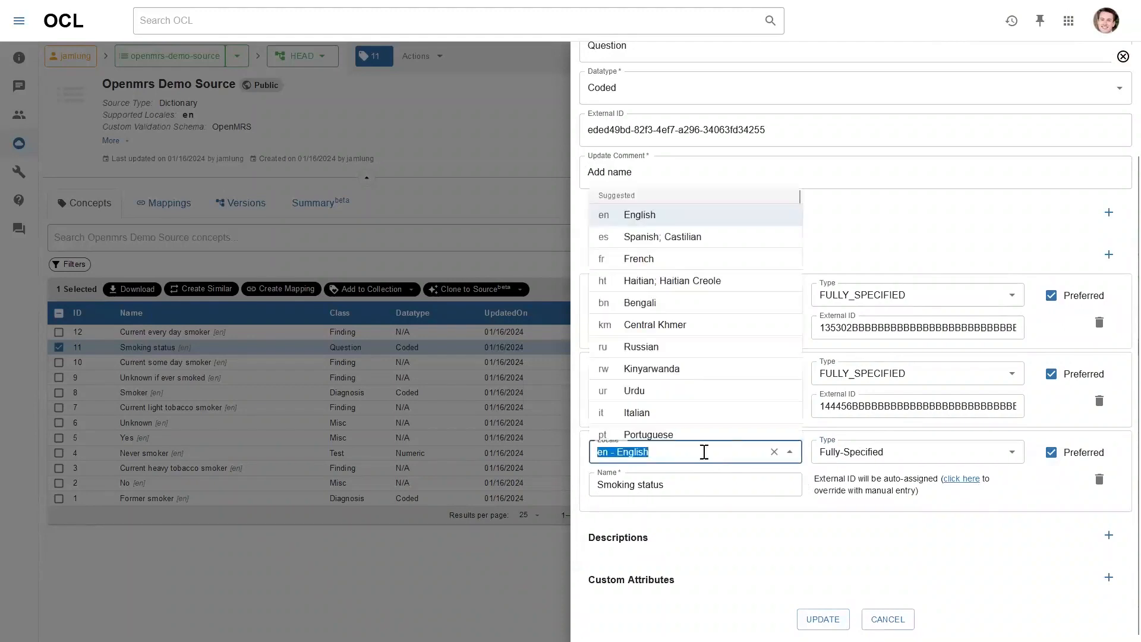
pyautogui.click(658, 260)
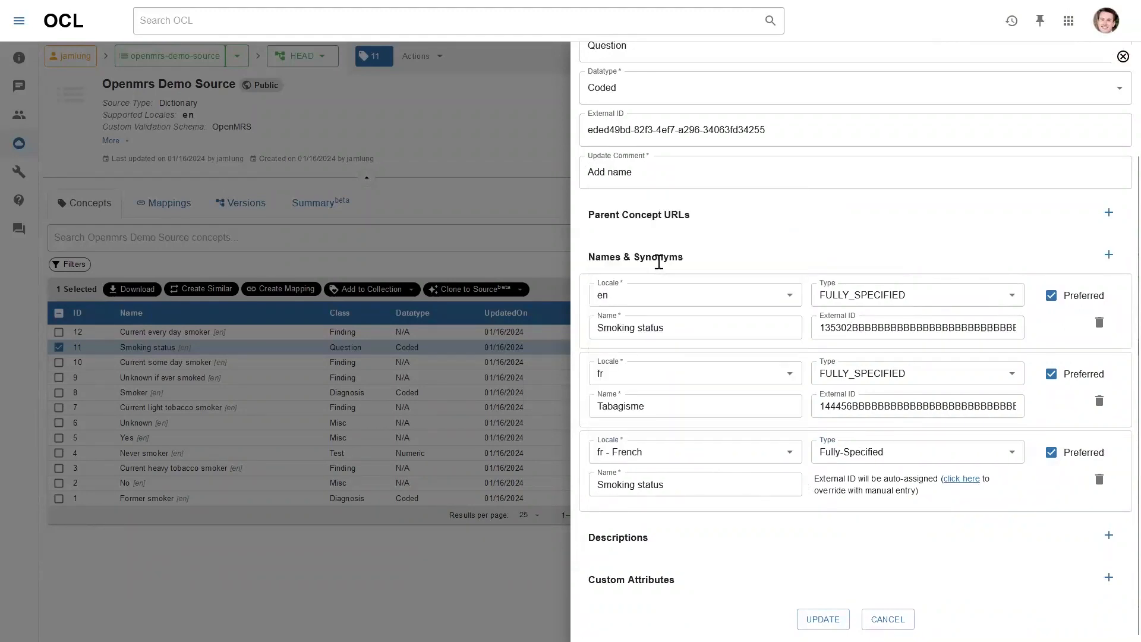
pyautogui.click(676, 452)
pyautogui.click(660, 236)
pyautogui.click(694, 486)
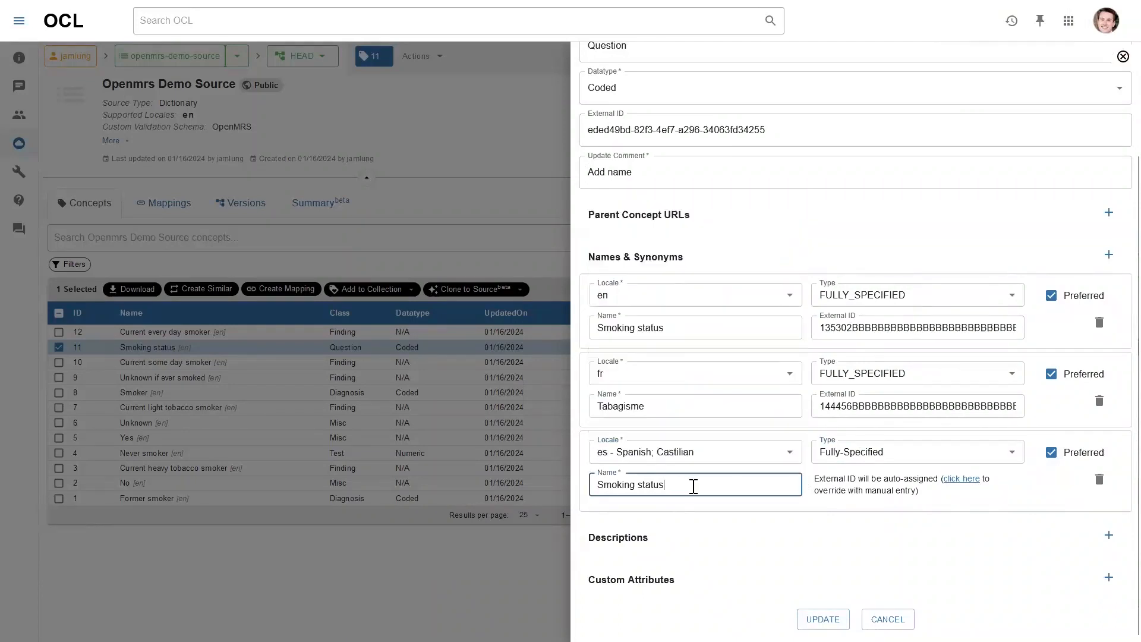
pyautogui.moveTo(694, 486); pyautogui.dragTo(419, 485)
pyautogui.write('Fuma')
pyautogui.click(904, 453)
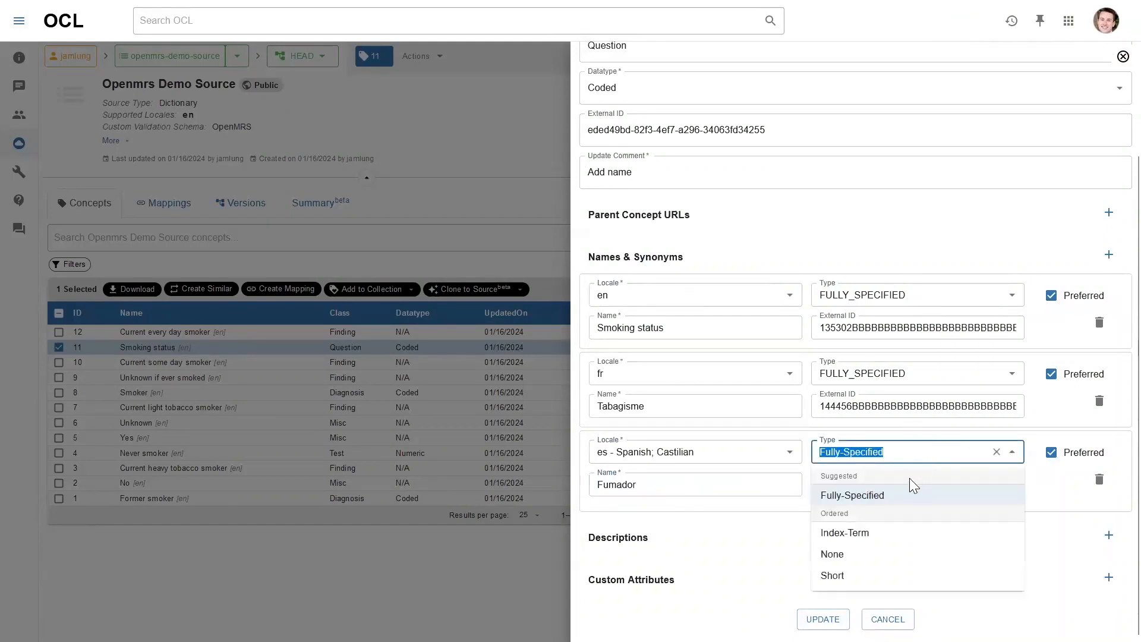
pyautogui.click(1067, 530)
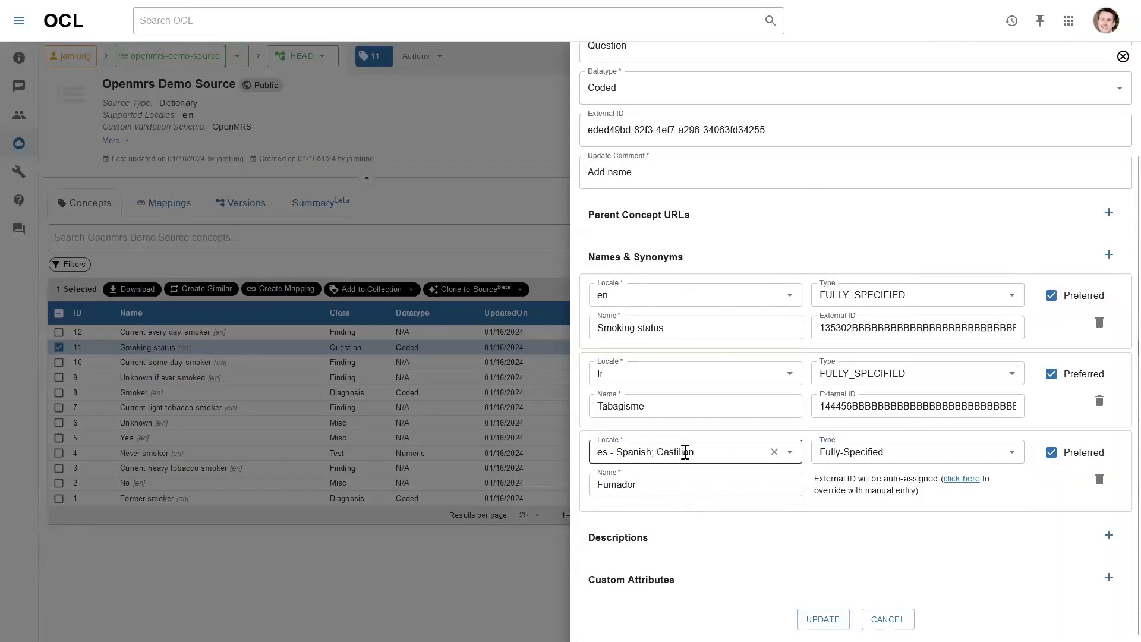
pyautogui.click(823, 620)
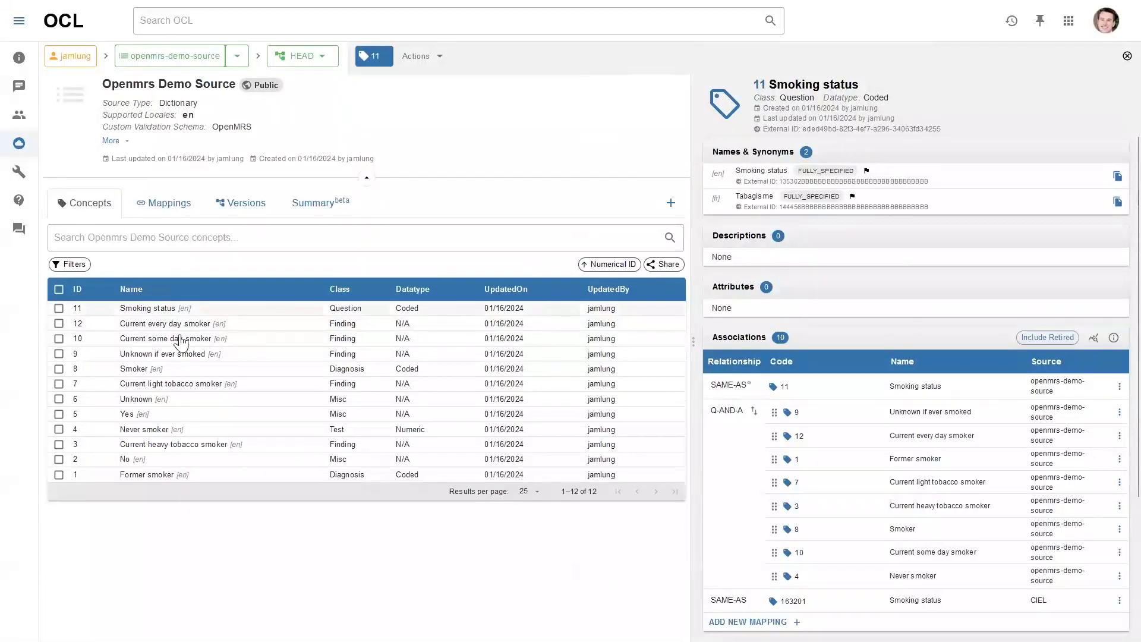
# Reopen Smoking status to check its three names and 10 associations
pyautogui.click(176, 312)
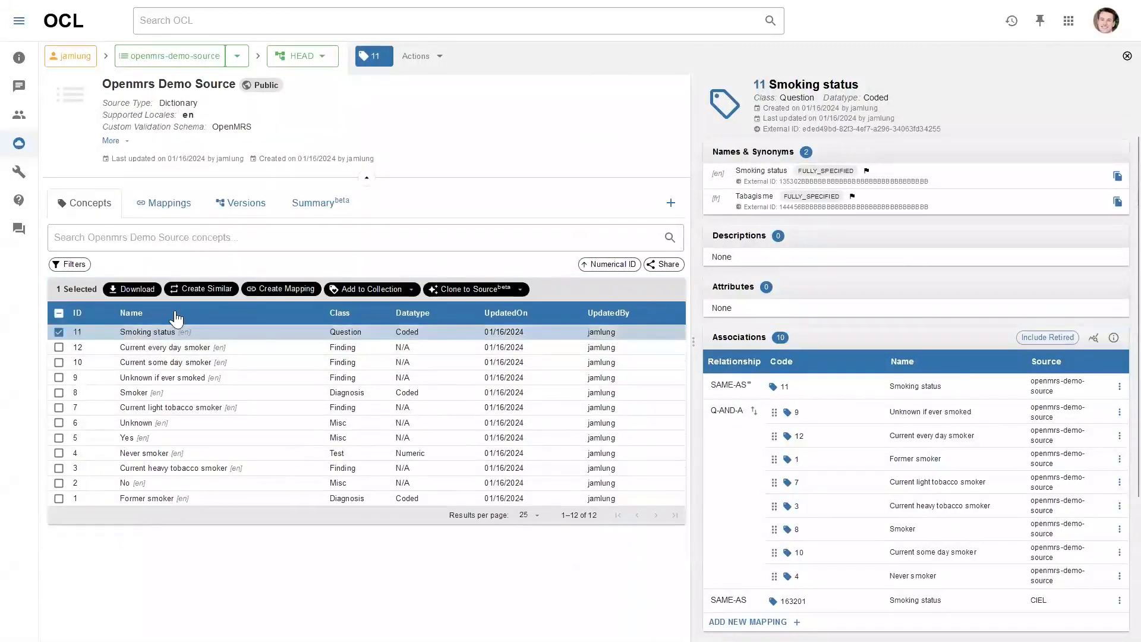
pyautogui.click(180, 316)
pyautogui.click(180, 316)
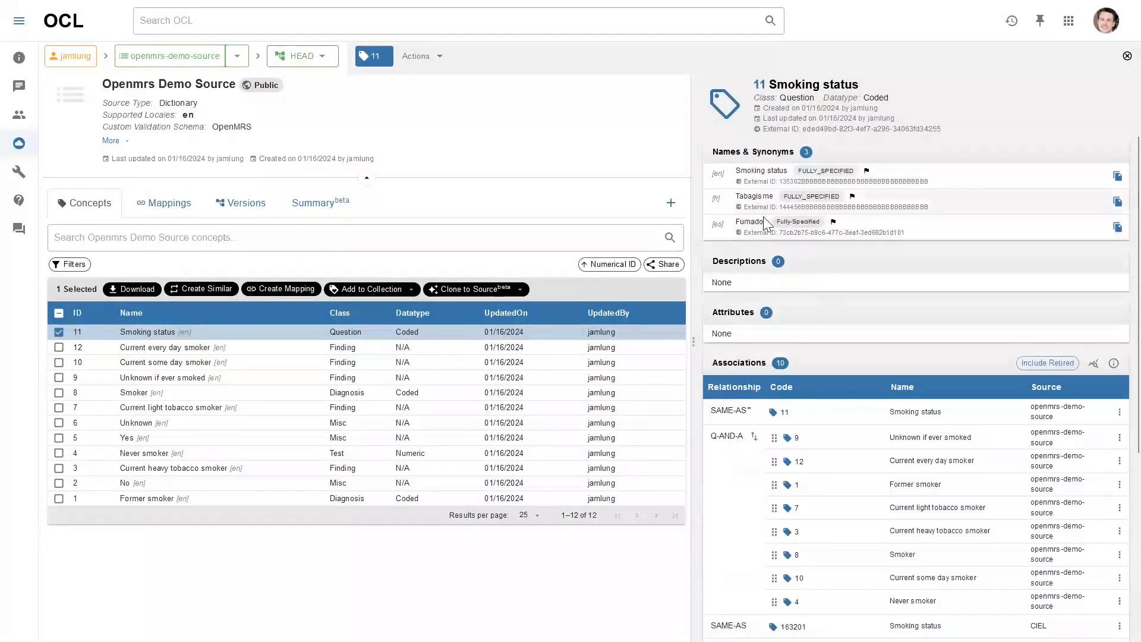
pyautogui.scroll(-1, 856, 255)
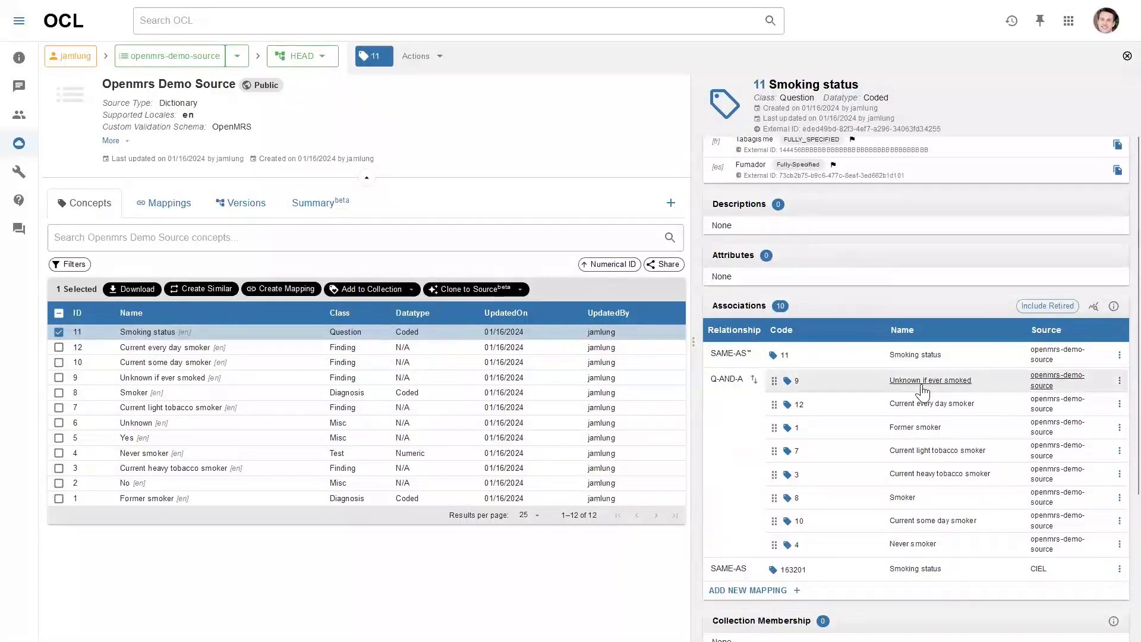
pyautogui.click(671, 208)
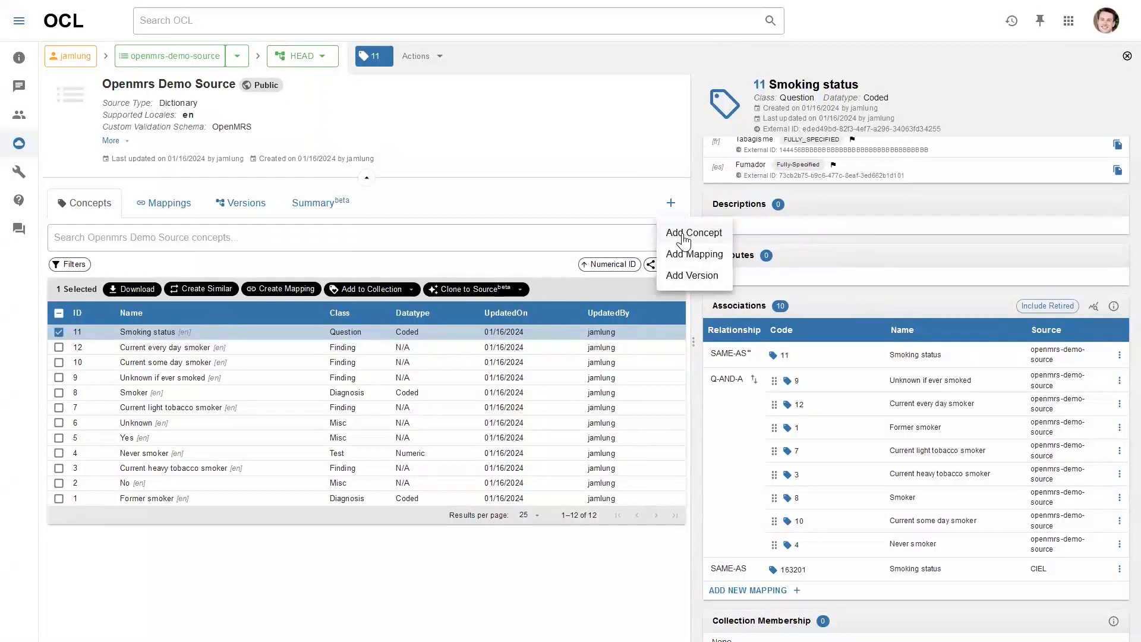
# Start a new concept with class Finding and datatype Coded
pyautogui.click(684, 235)
pyautogui.click(677, 204)
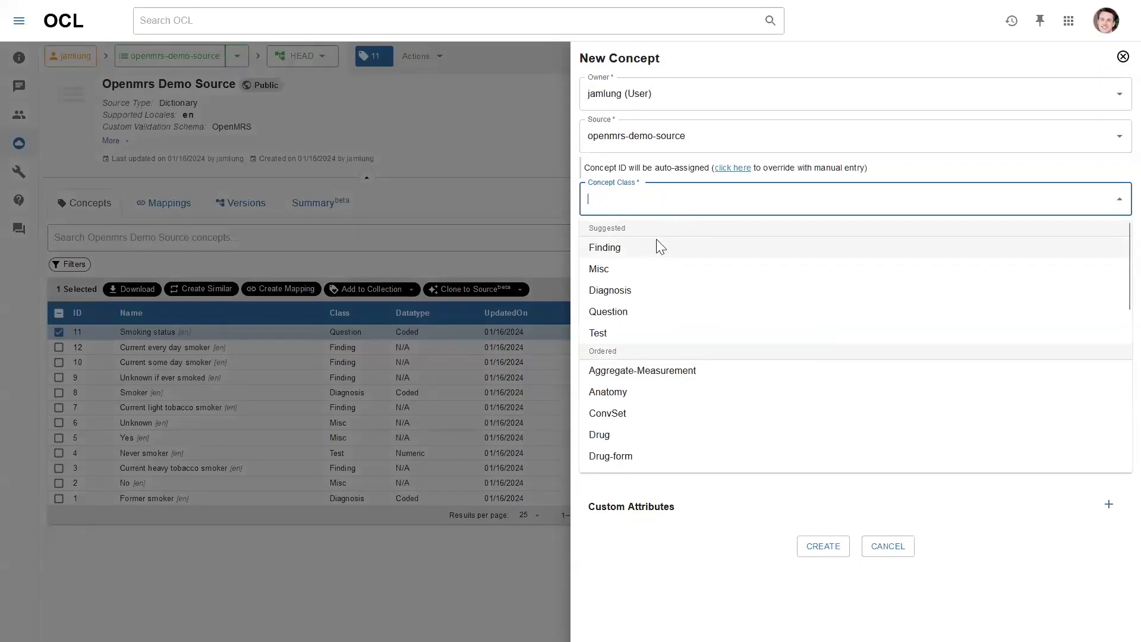
pyautogui.click(641, 254)
pyautogui.click(646, 245)
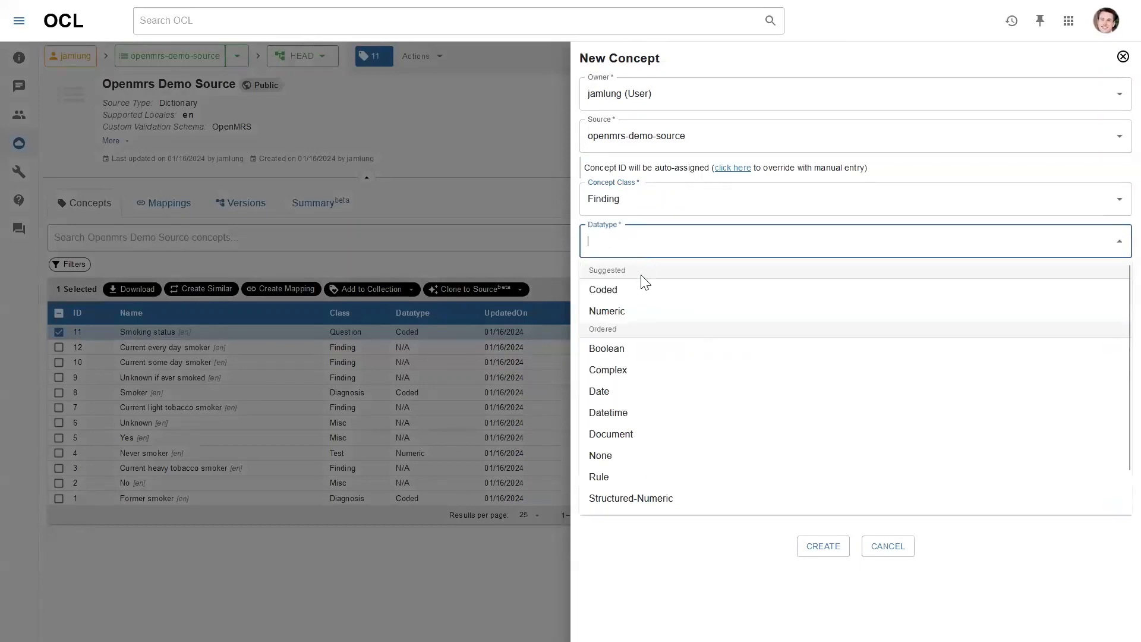
pyautogui.click(637, 295)
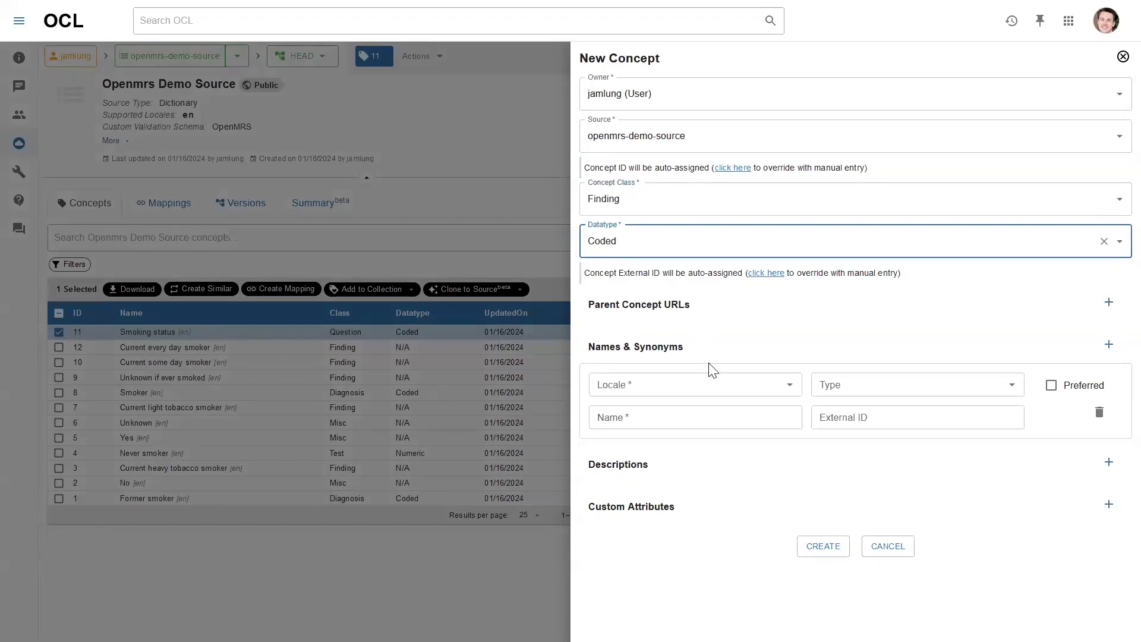
# Name it 'Smokes 50 cigs per day' in English, fully specified and preferred, and create it
pyautogui.click(683, 416)
pyautogui.write('Smokes 50 cigs per day')
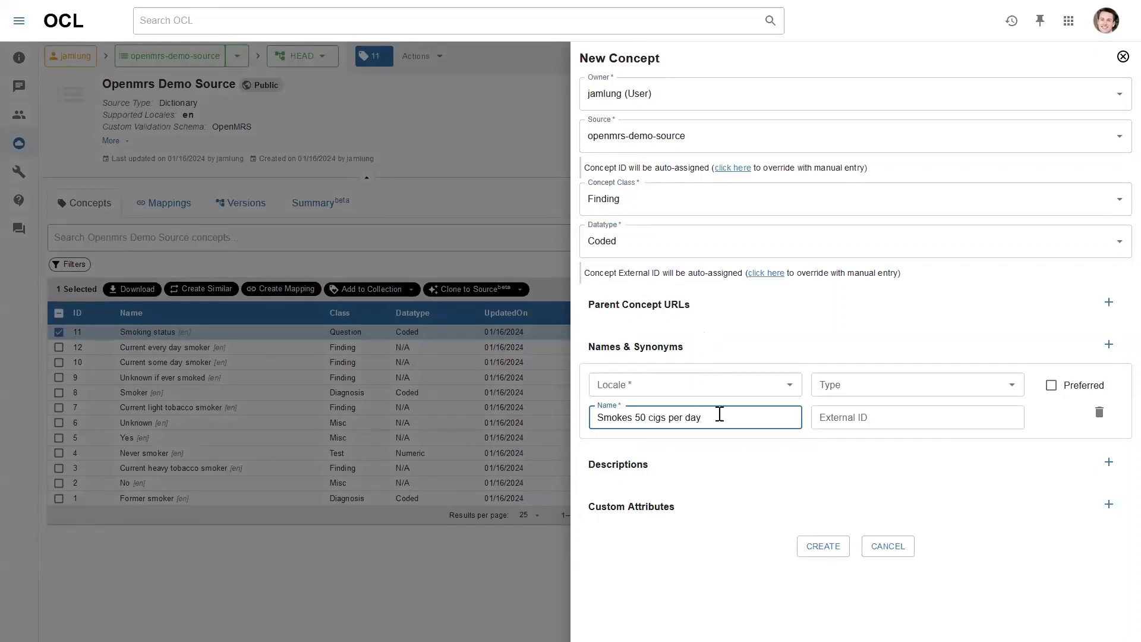
pyautogui.click(705, 384)
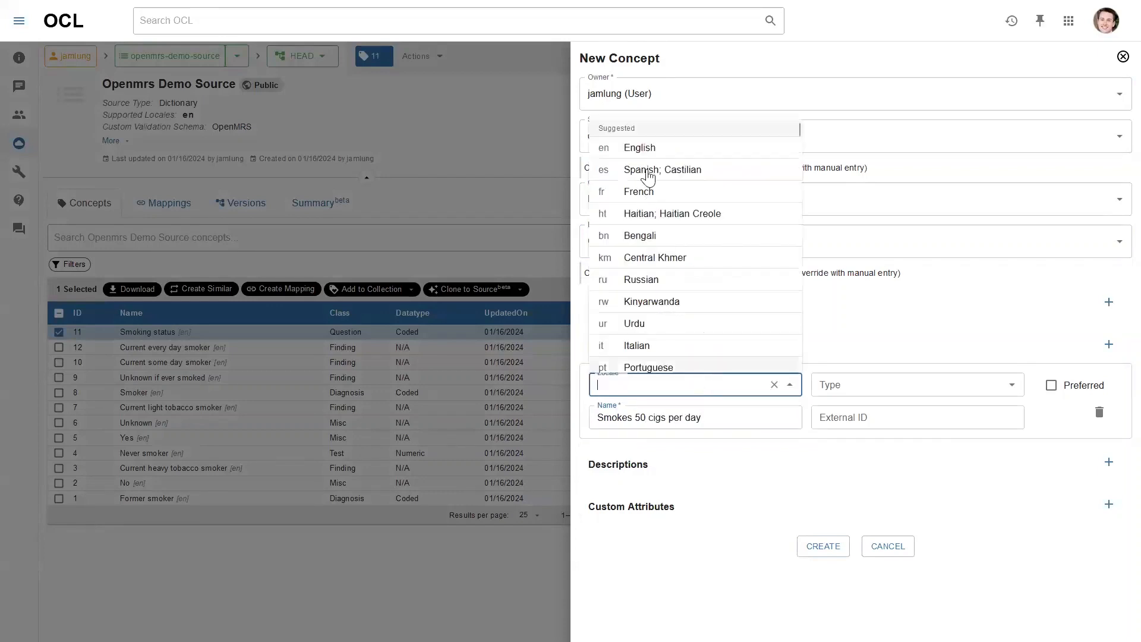
pyautogui.click(643, 148)
pyautogui.click(860, 383)
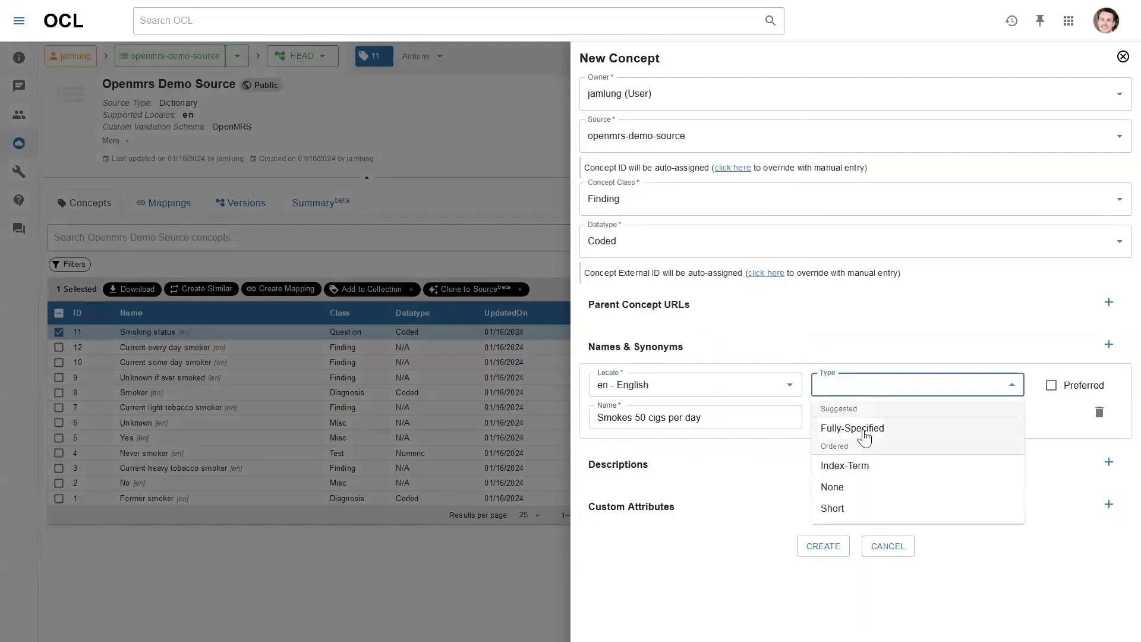
pyautogui.click(863, 430)
pyautogui.click(1051, 385)
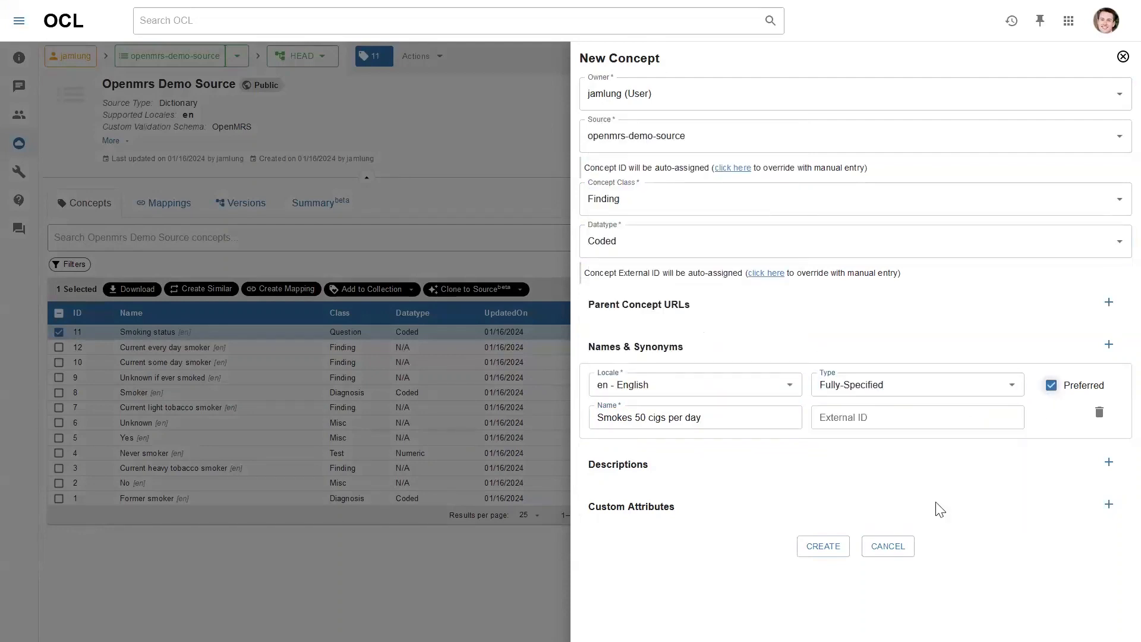
pyautogui.click(824, 546)
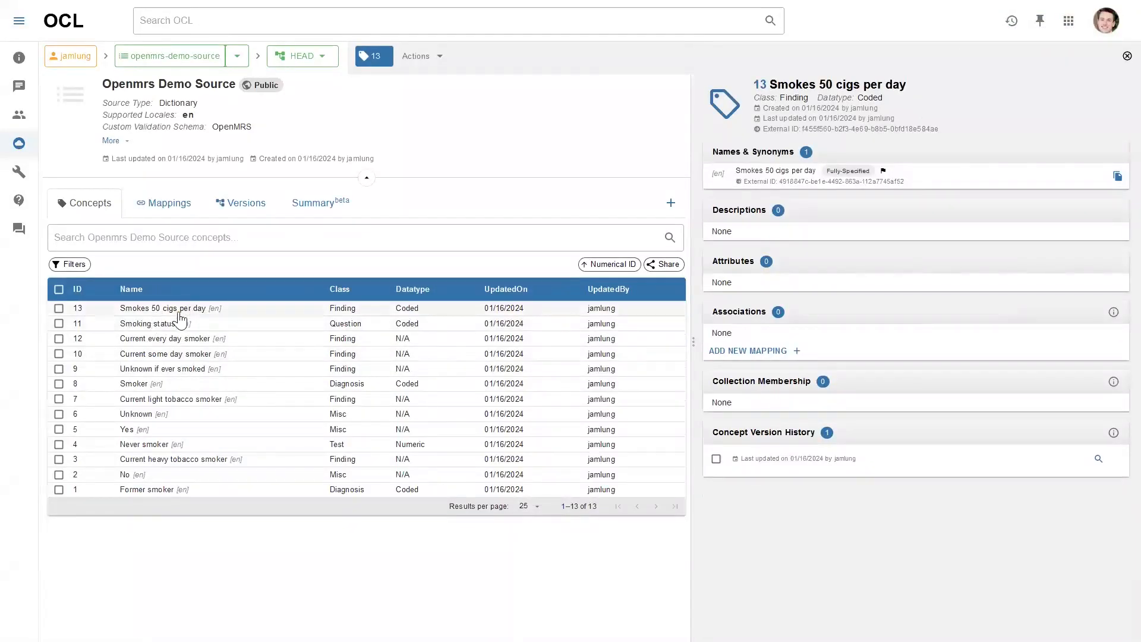
# Reopen the Smoking status concept (ID 11) and scroll down to its ten associations
pyautogui.click(161, 324)
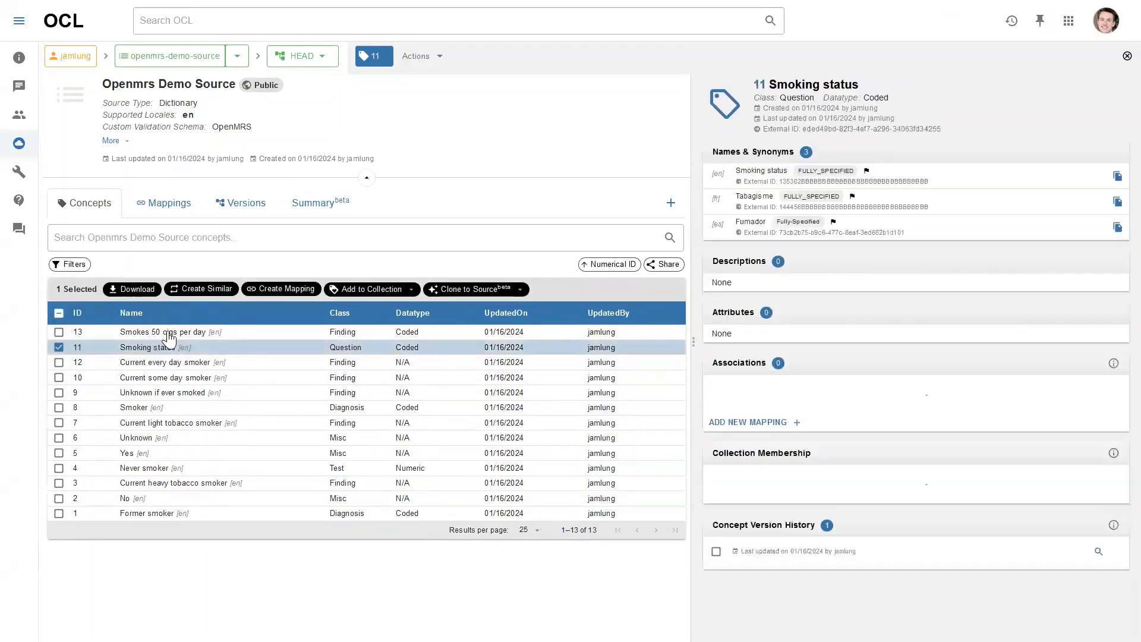
pyautogui.scroll(-2, 779, 306)
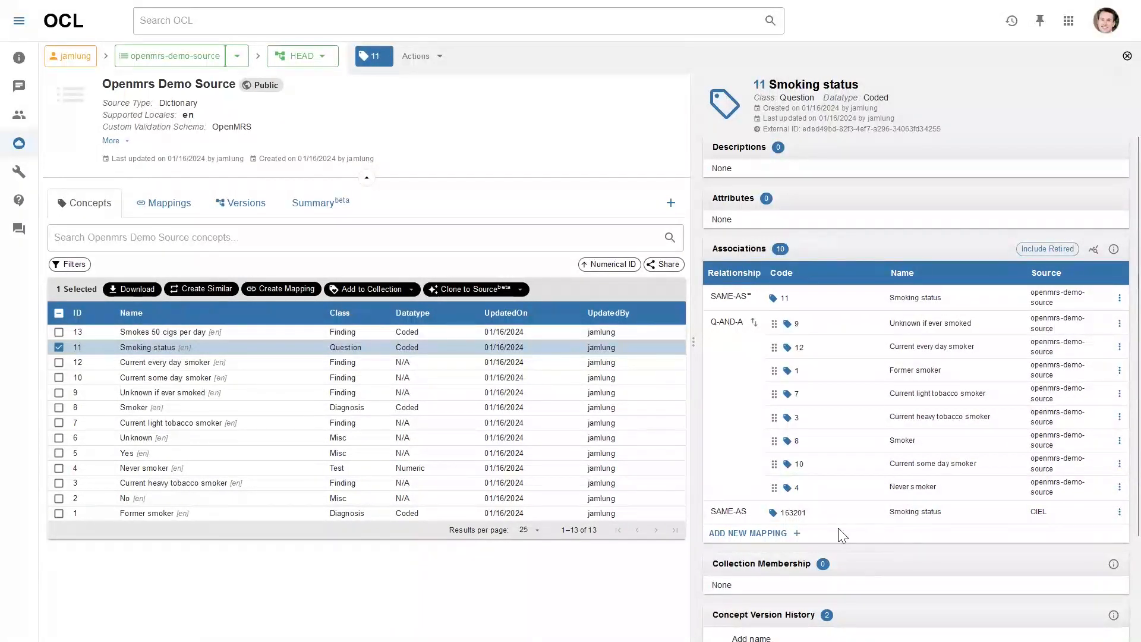
# Map Smoking status Q-AND-A to Smokes 50 cigs per day from Openmrs Demo Source
pyautogui.click(793, 534)
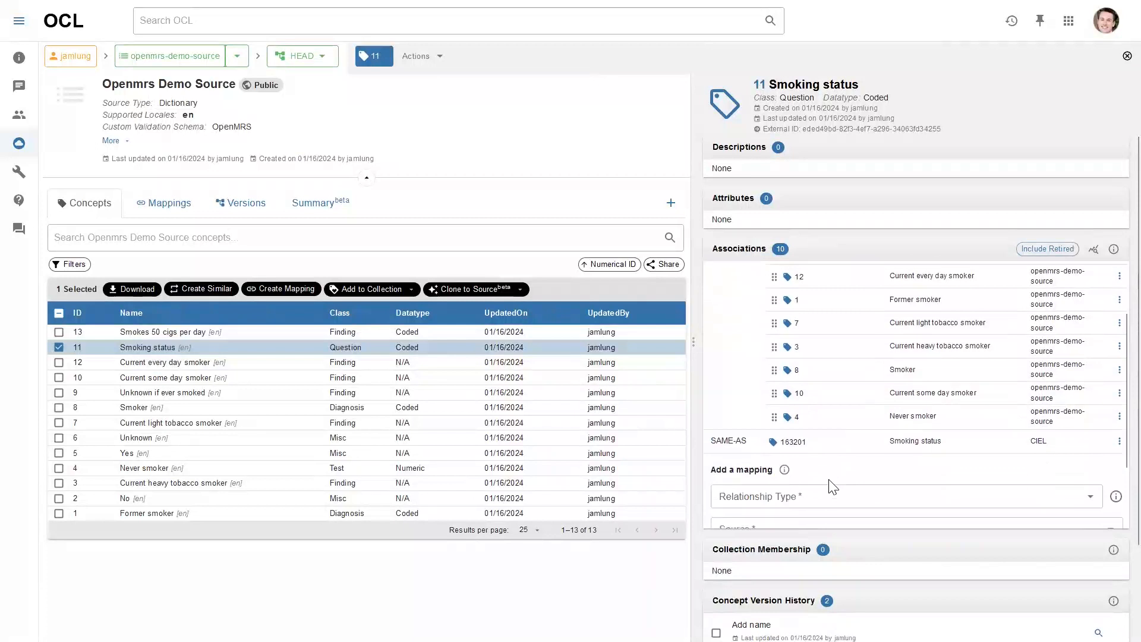
pyautogui.click(817, 454)
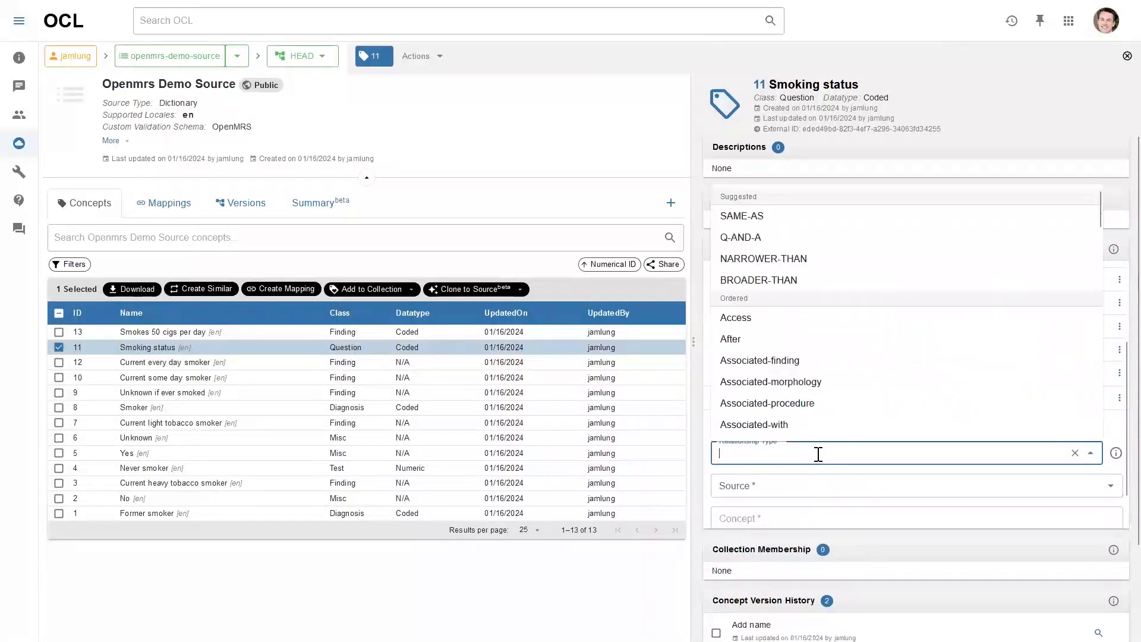
pyautogui.click(782, 239)
pyautogui.scroll(2, 766, 333)
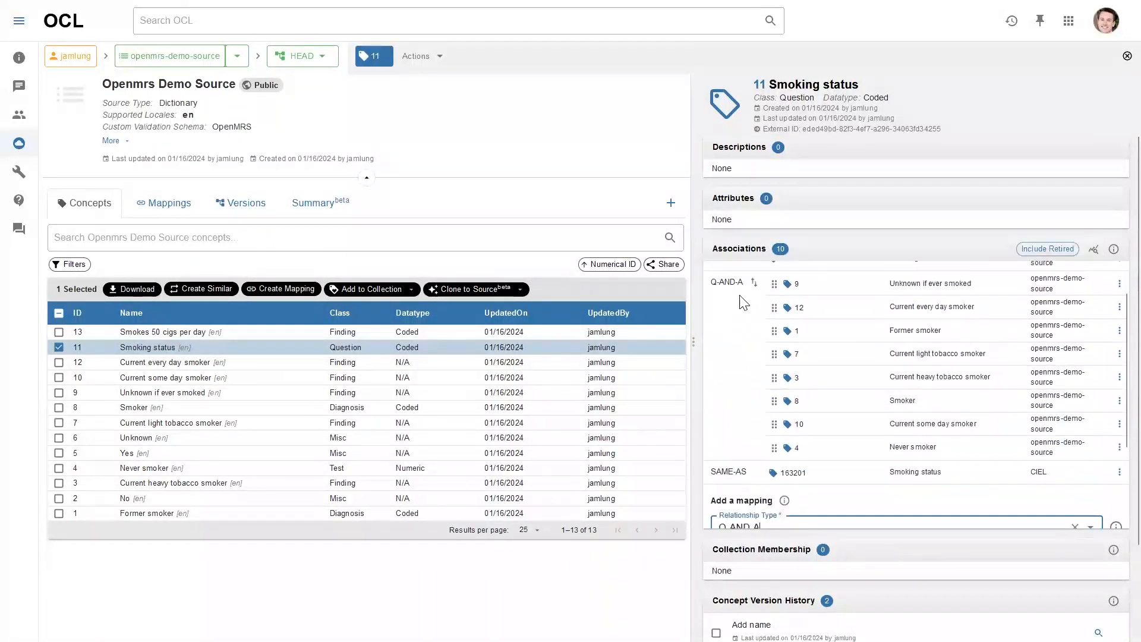
pyautogui.scroll(-3, 797, 369)
pyautogui.click(790, 445)
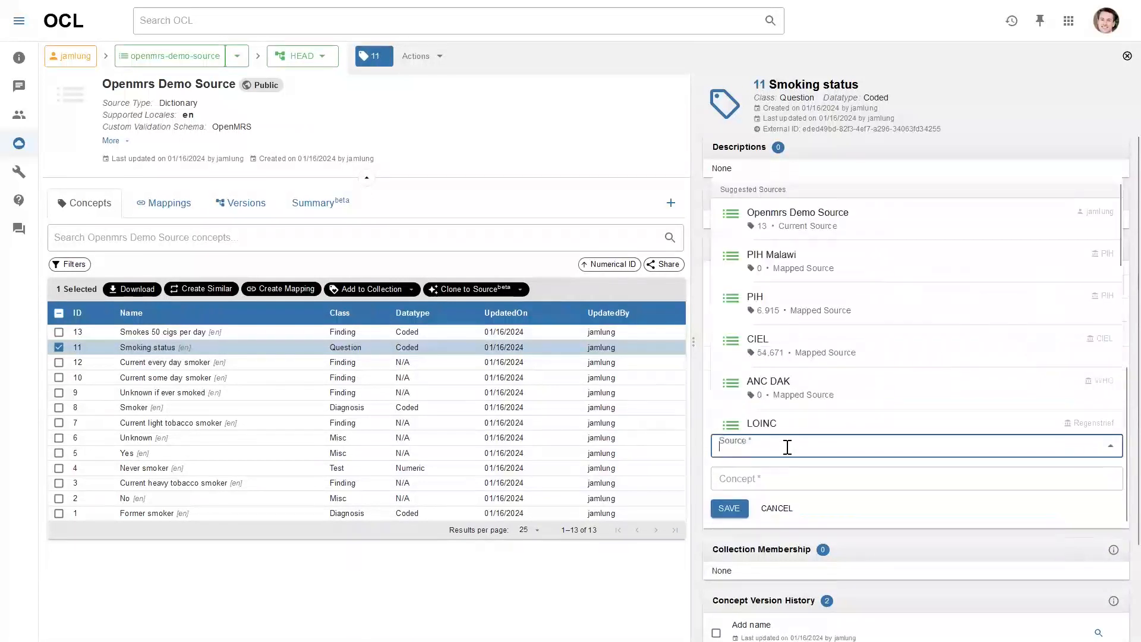
pyautogui.click(839, 233)
pyautogui.click(809, 477)
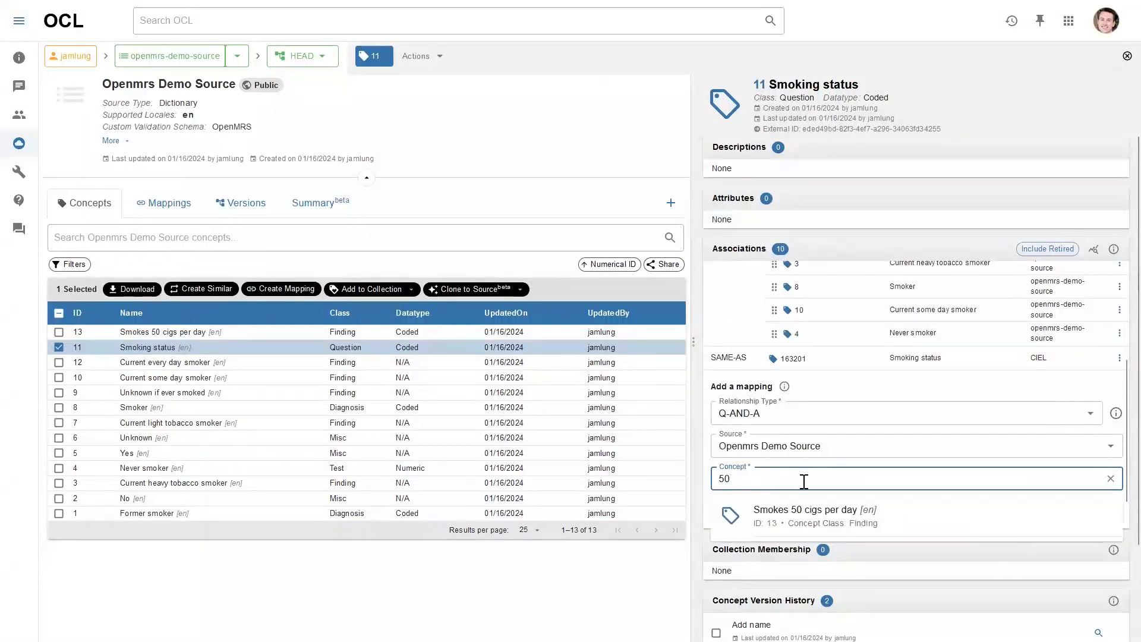
pyautogui.click(808, 521)
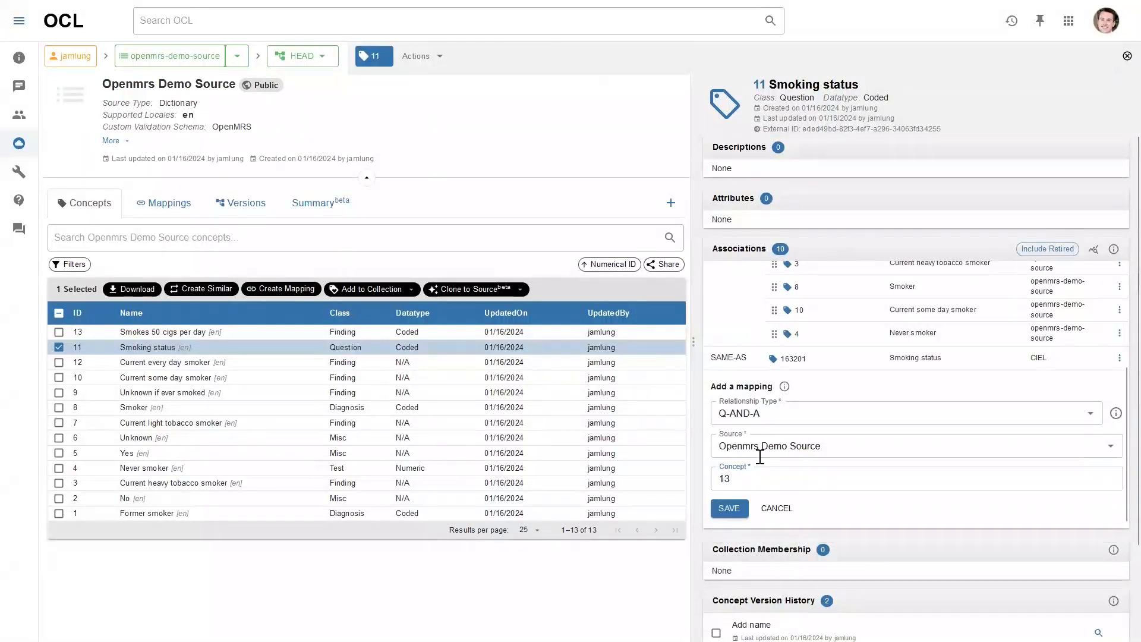
pyautogui.scroll(-2, 759, 456)
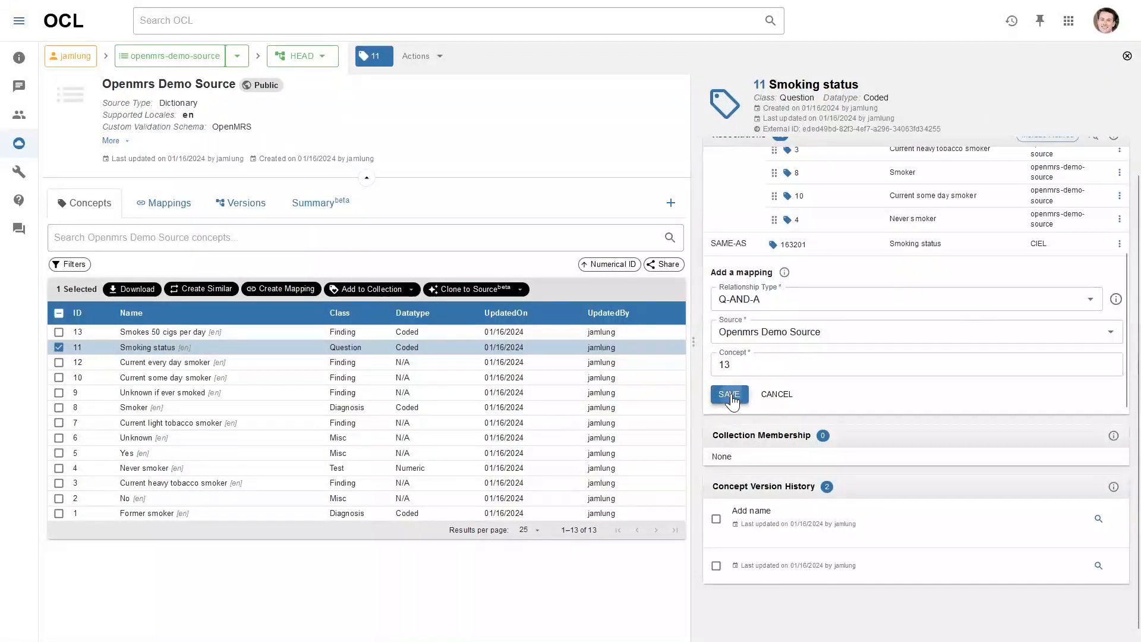
pyautogui.click(729, 394)
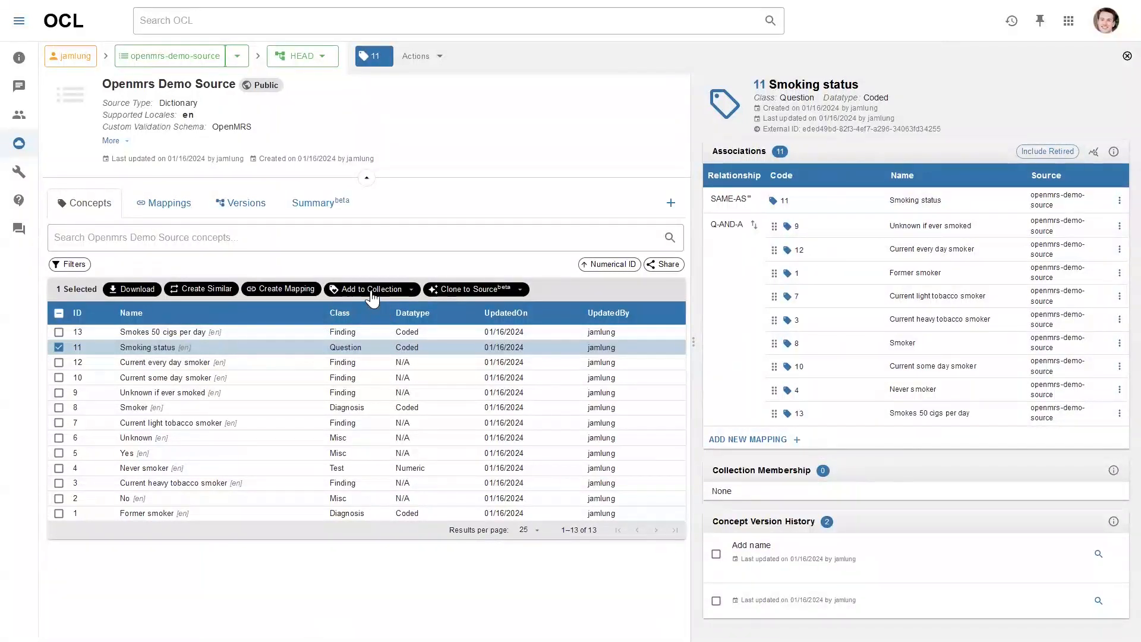
# Add Smoking status to the Openmrs Demo collection with OpenMRS-compatible cascade
pyautogui.click(373, 290)
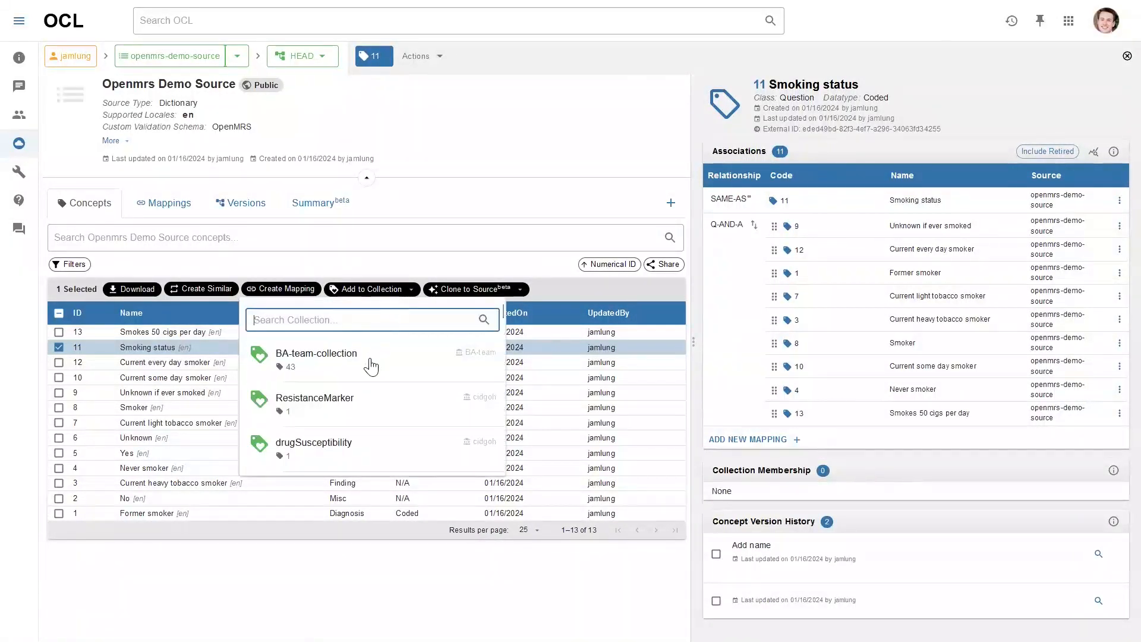
pyautogui.write('ope')
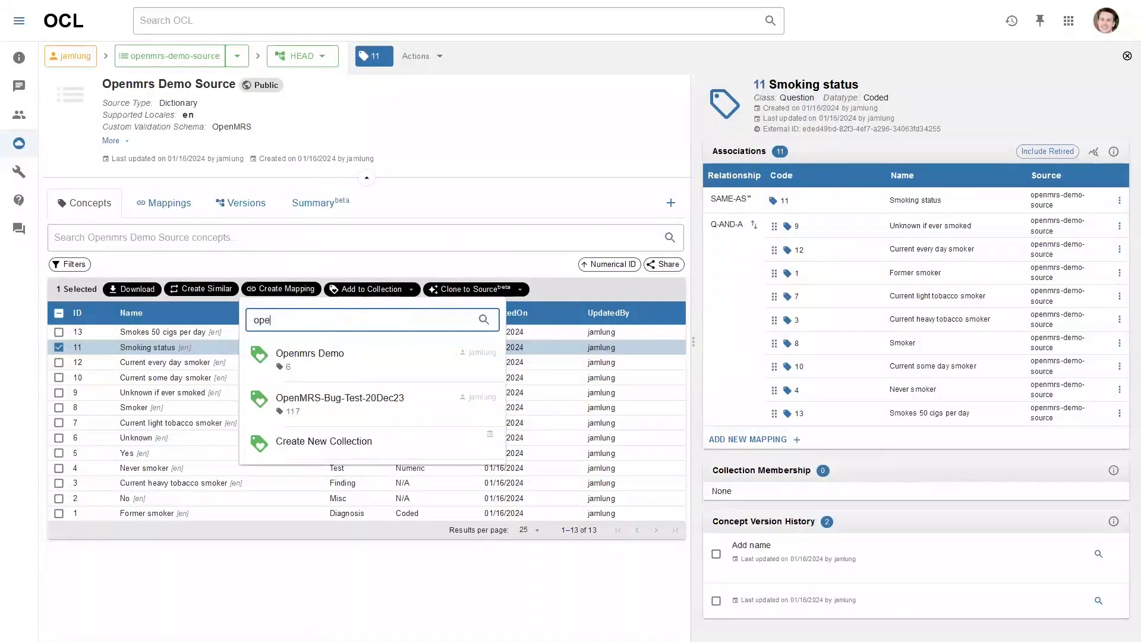
pyautogui.write('n')
pyautogui.click(331, 360)
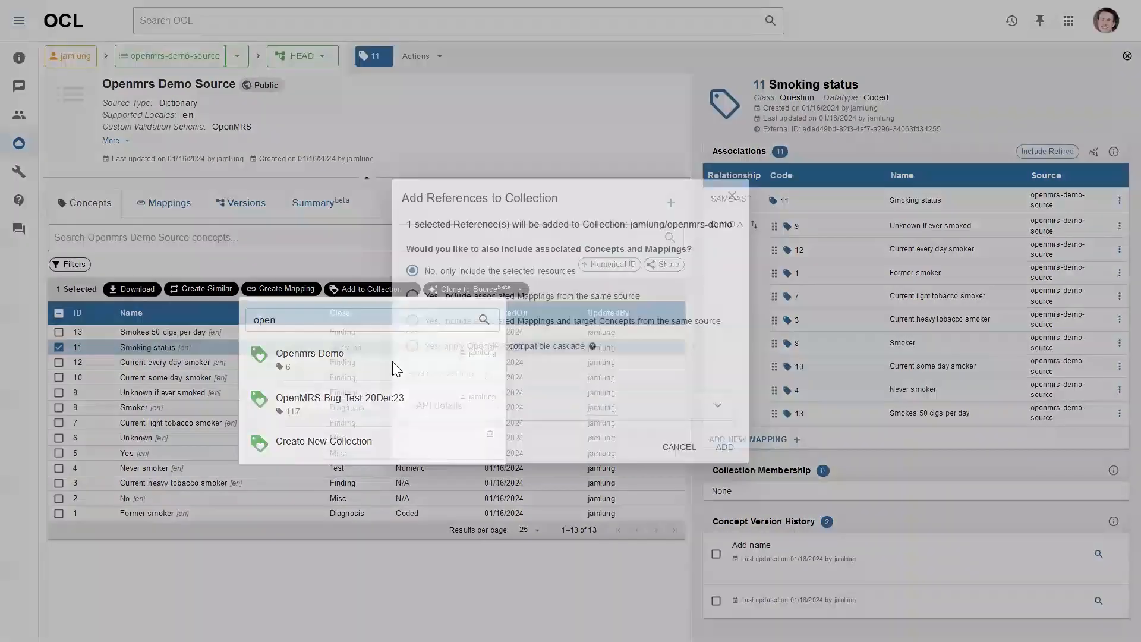
pyautogui.click(483, 349)
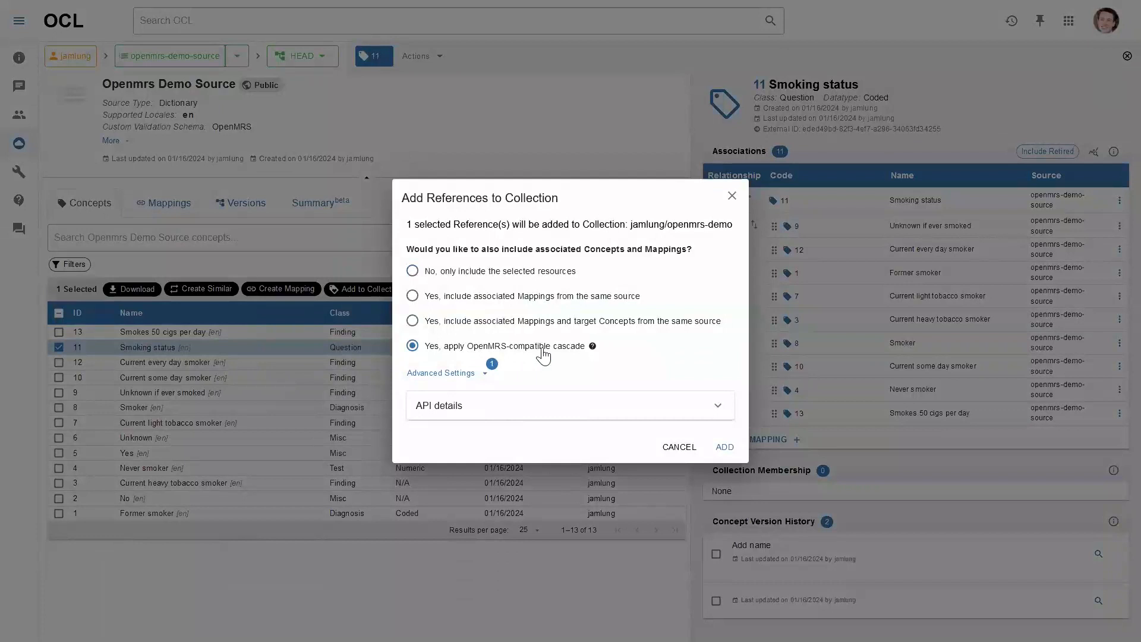
pyautogui.click(725, 449)
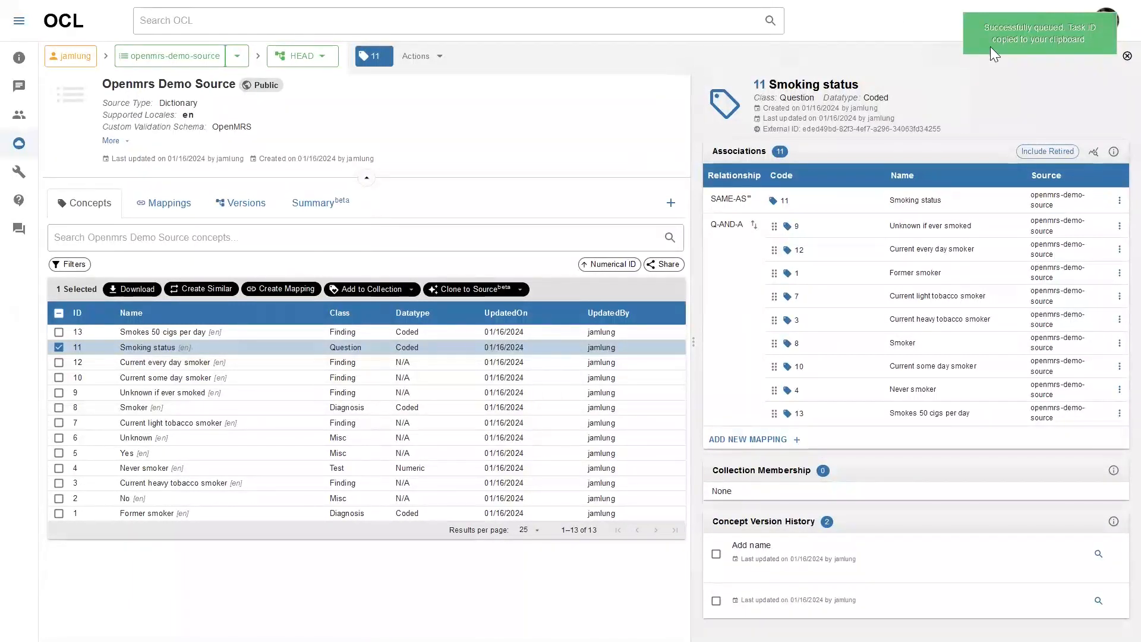
pyautogui.click(1010, 22)
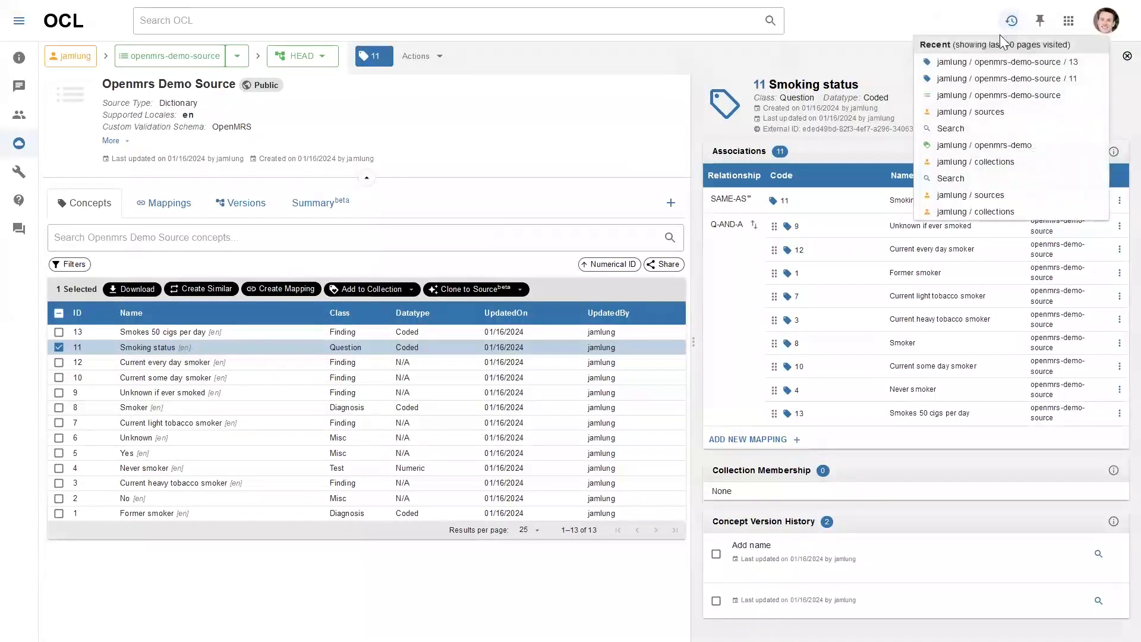
# Return to Openmrs Demo Source and view its version history, showing only HEAD
pyautogui.click(984, 150)
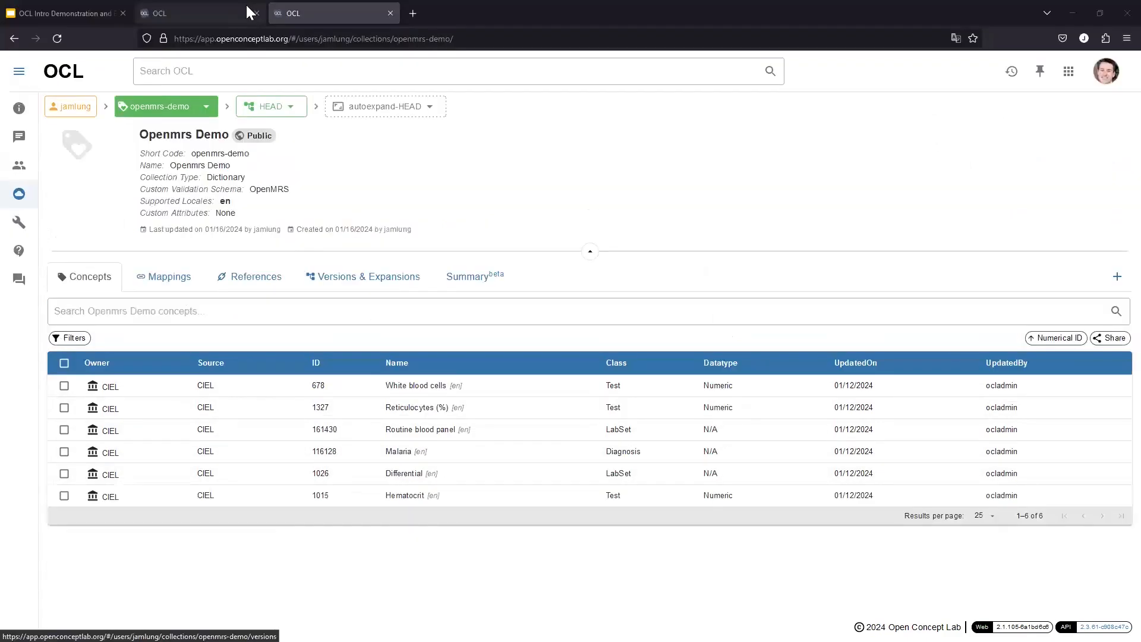
pyautogui.click(224, 18)
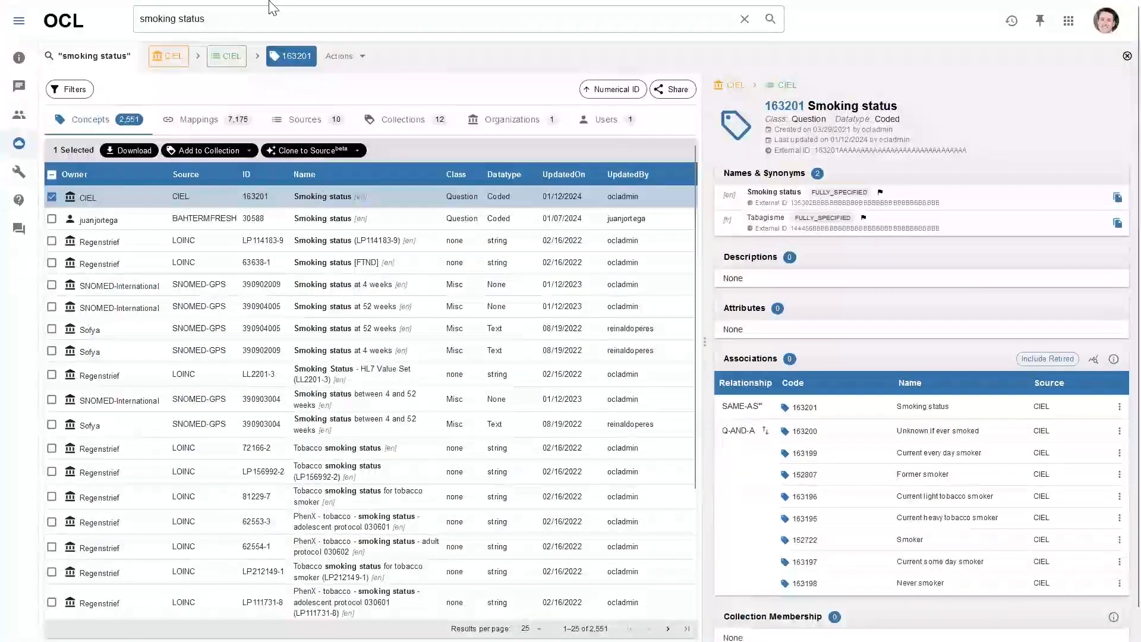
pyautogui.click(333, 13)
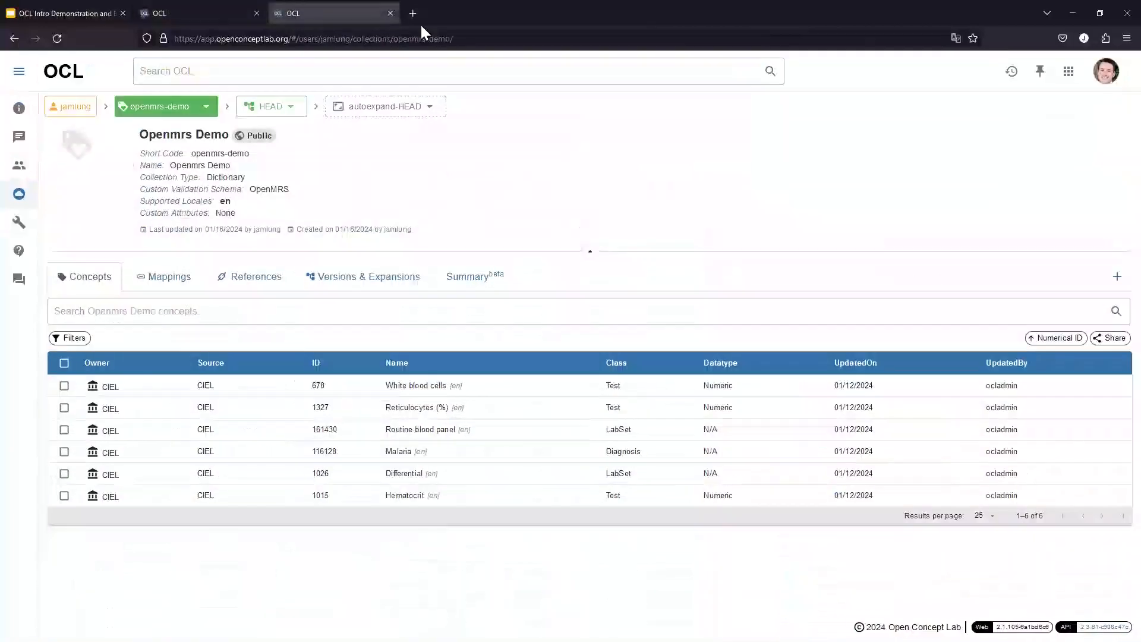
pyautogui.click(15, 38)
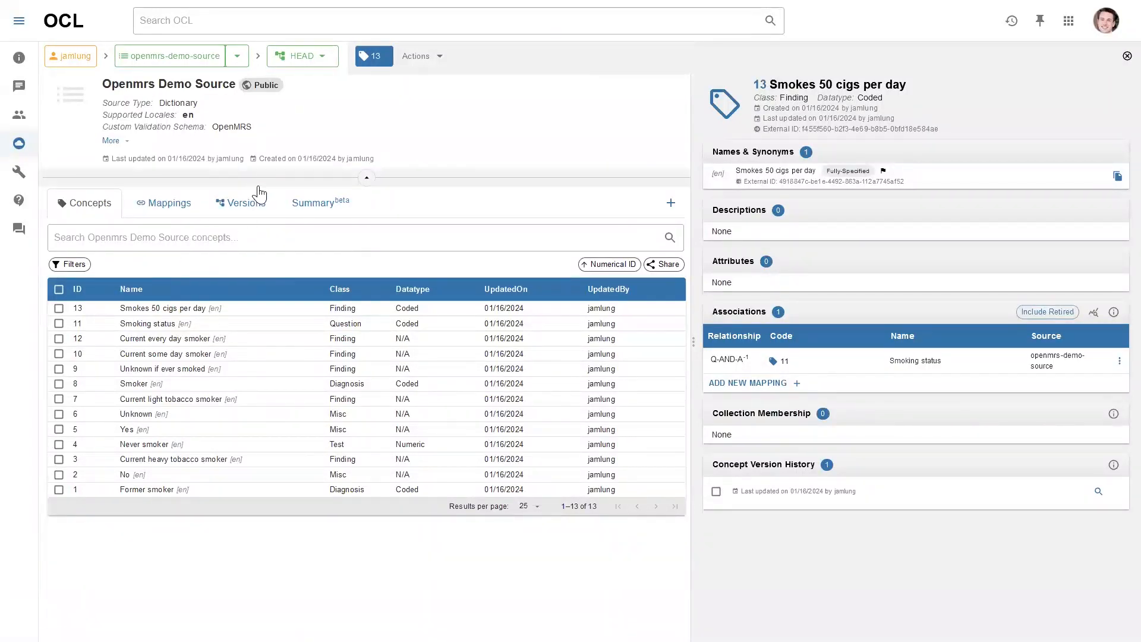
pyautogui.click(255, 210)
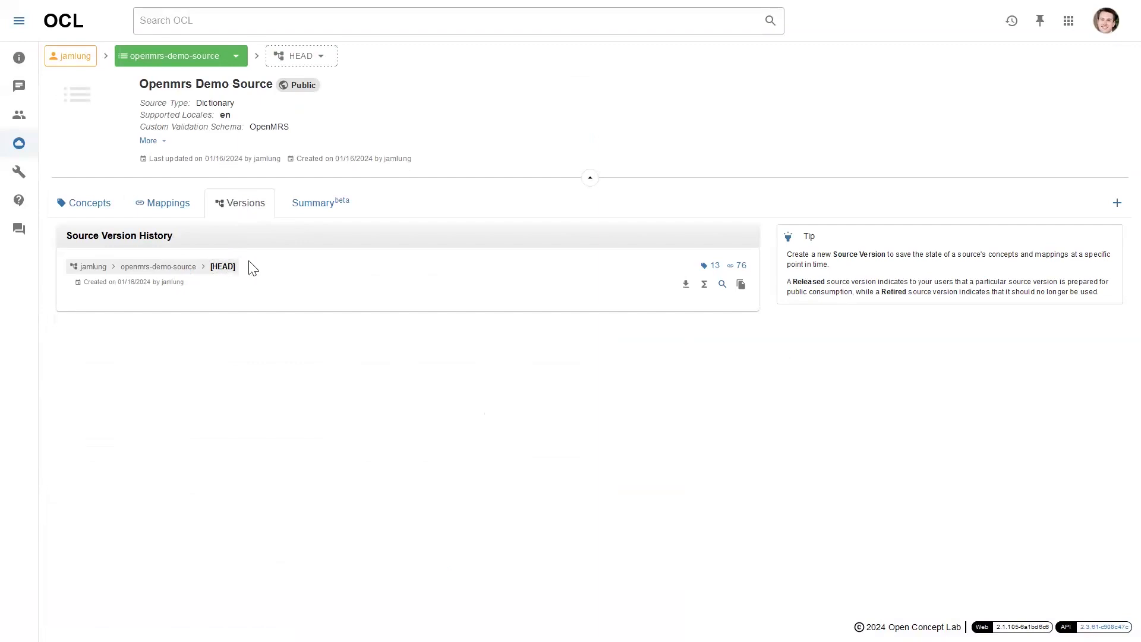
# Create released source version 1 with description 1, then refresh the page
pyautogui.click(1115, 203)
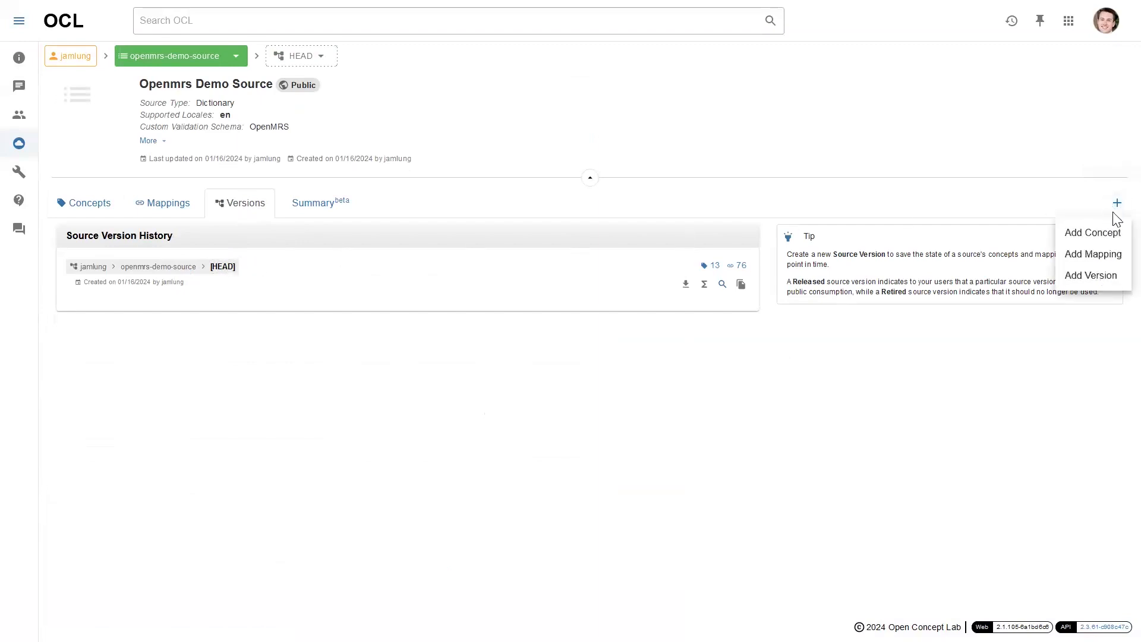
pyautogui.click(1104, 280)
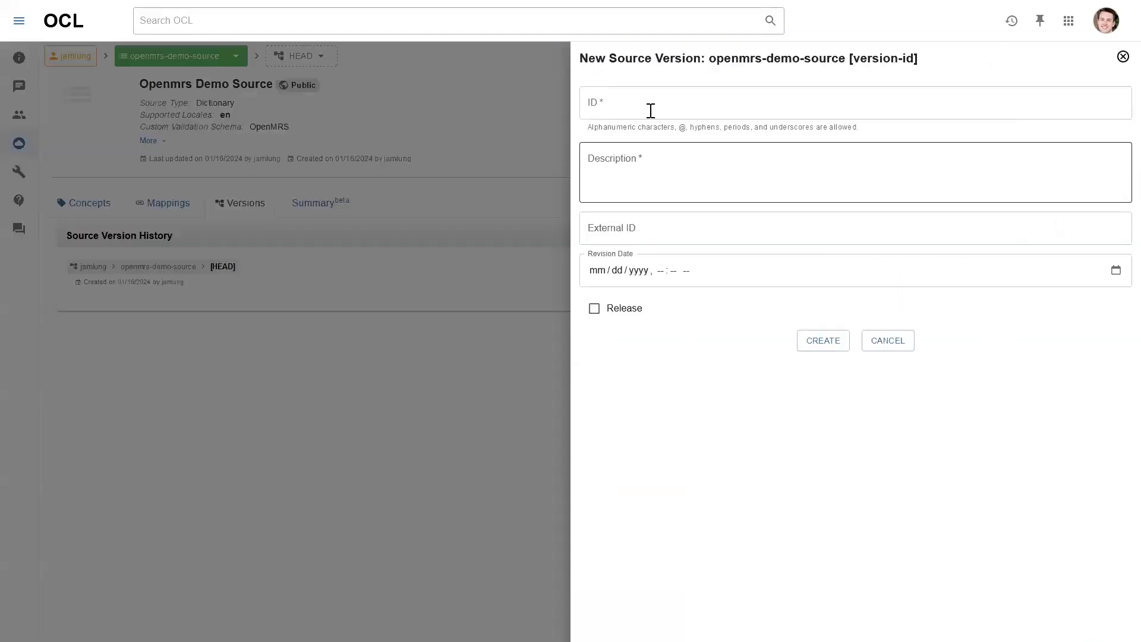
pyautogui.write('1')
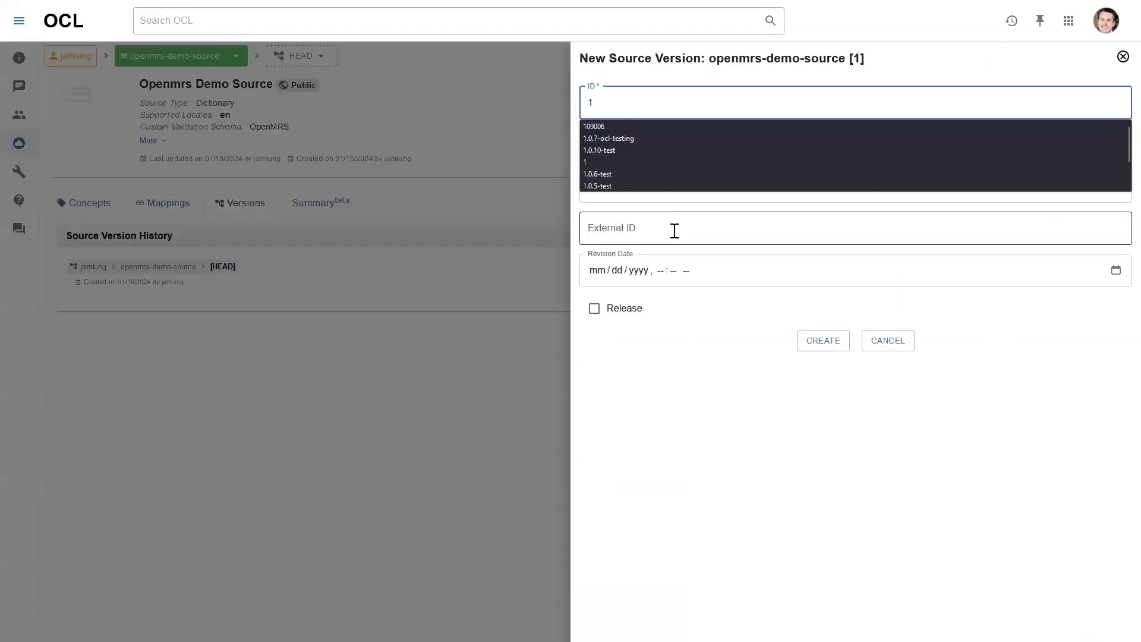
pyautogui.click(668, 199)
pyautogui.write('1')
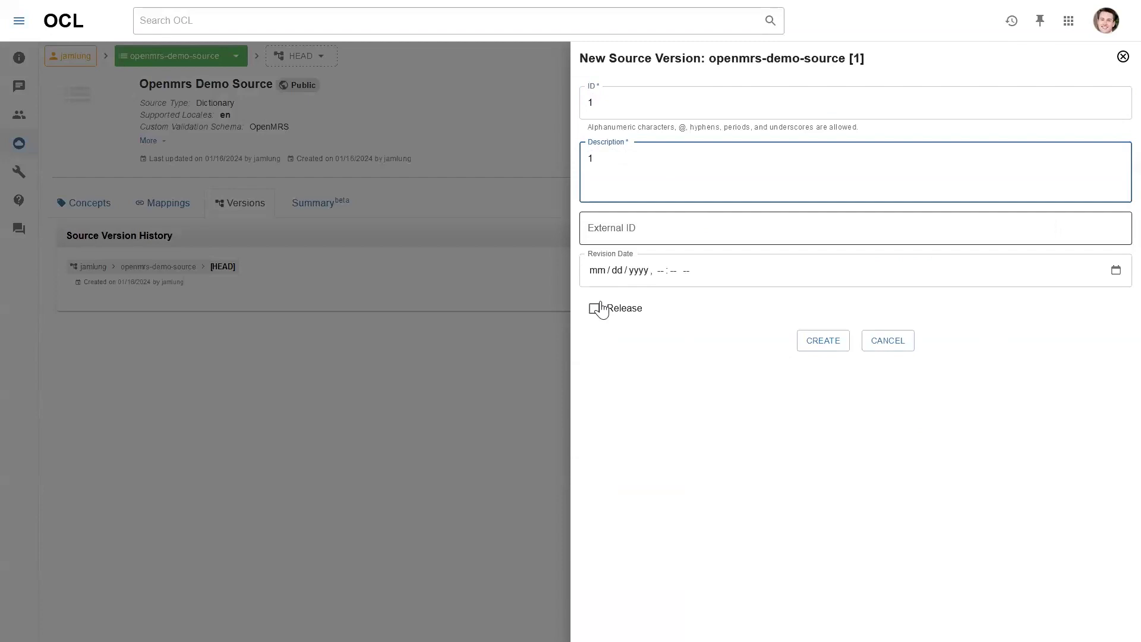
pyautogui.click(612, 314)
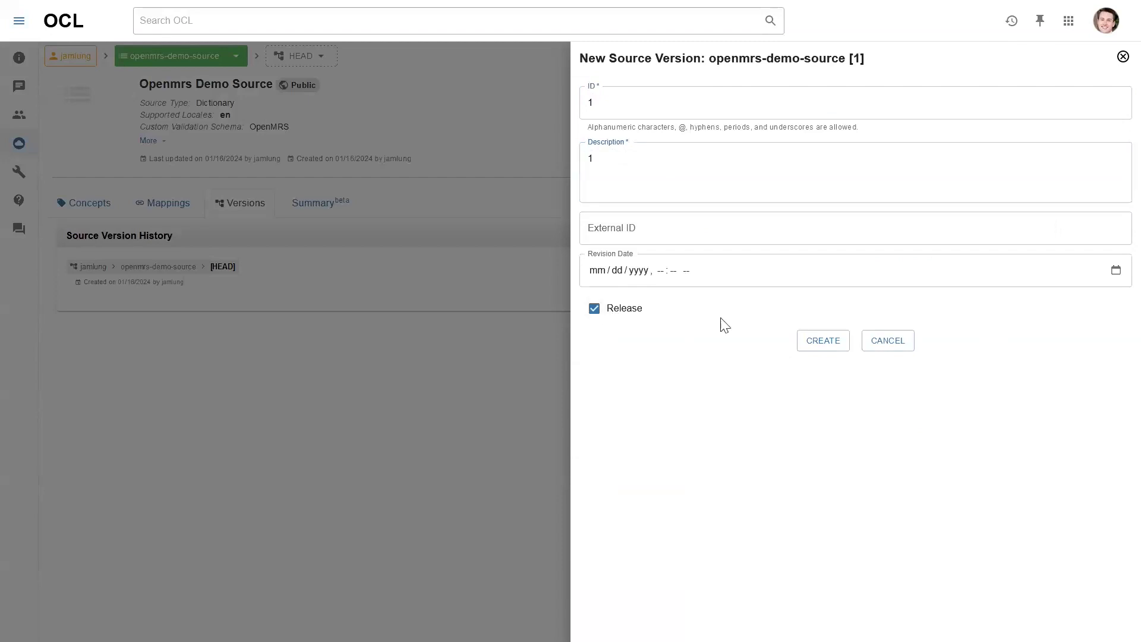
pyautogui.click(821, 341)
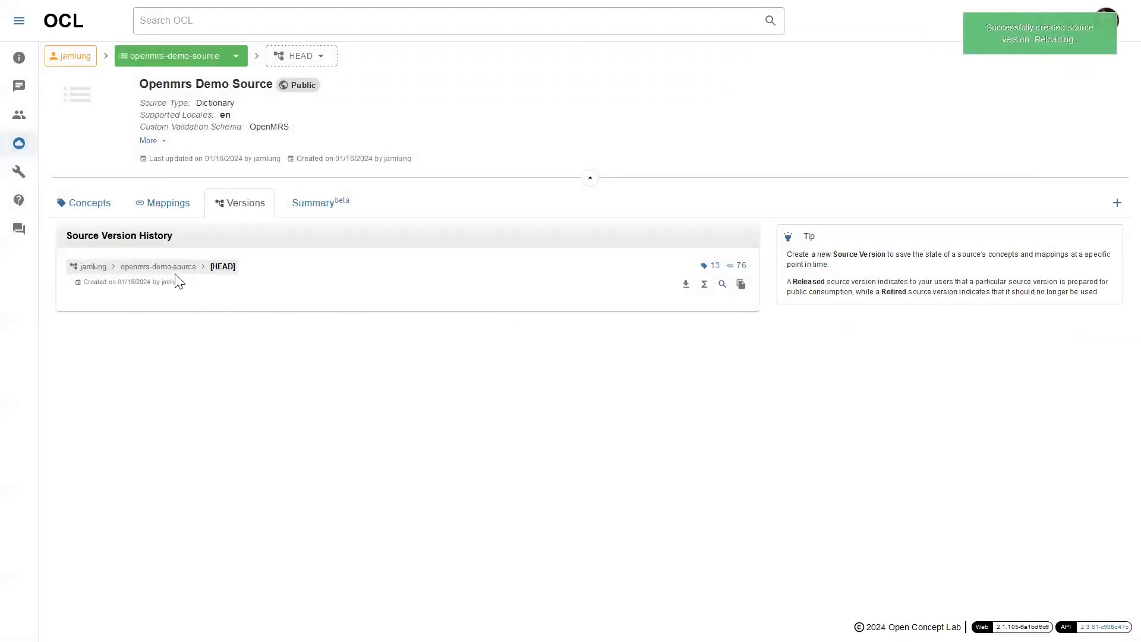
pyautogui.press('F5')
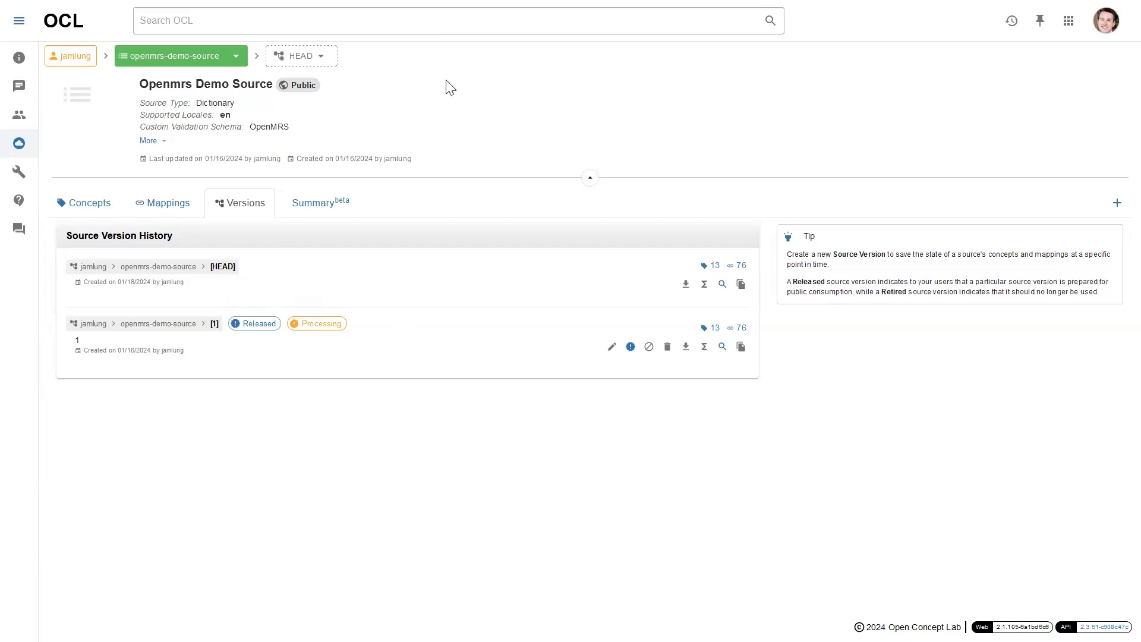
# Go to the Openmrs Demo collection's Versions & Expansions and start a new version
pyautogui.click(1064, 31)
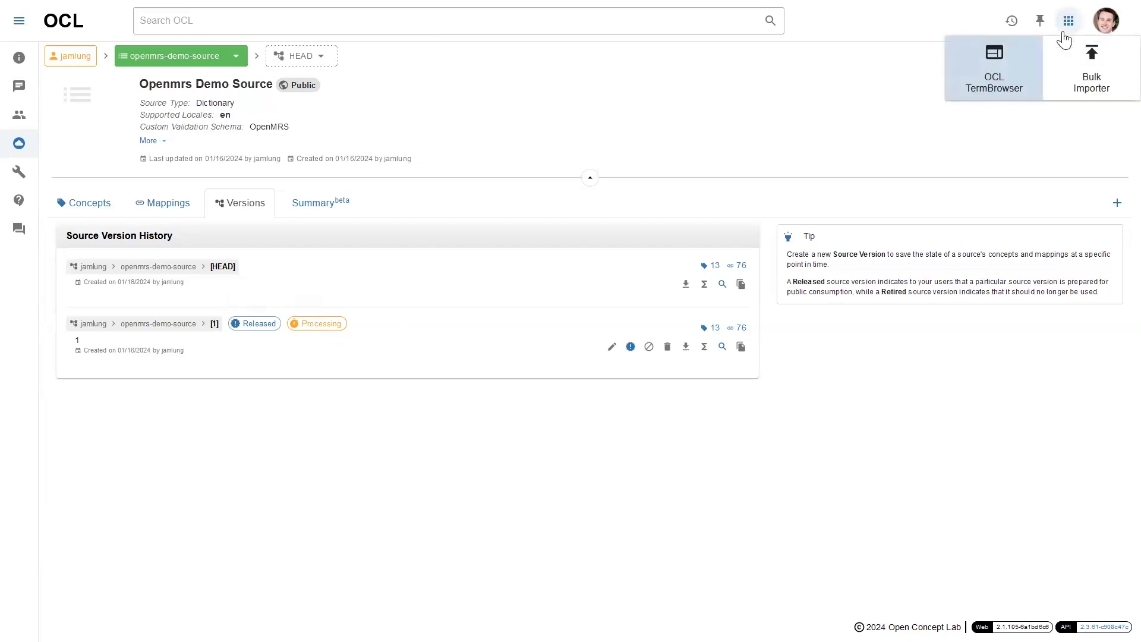
pyautogui.click(861, 102)
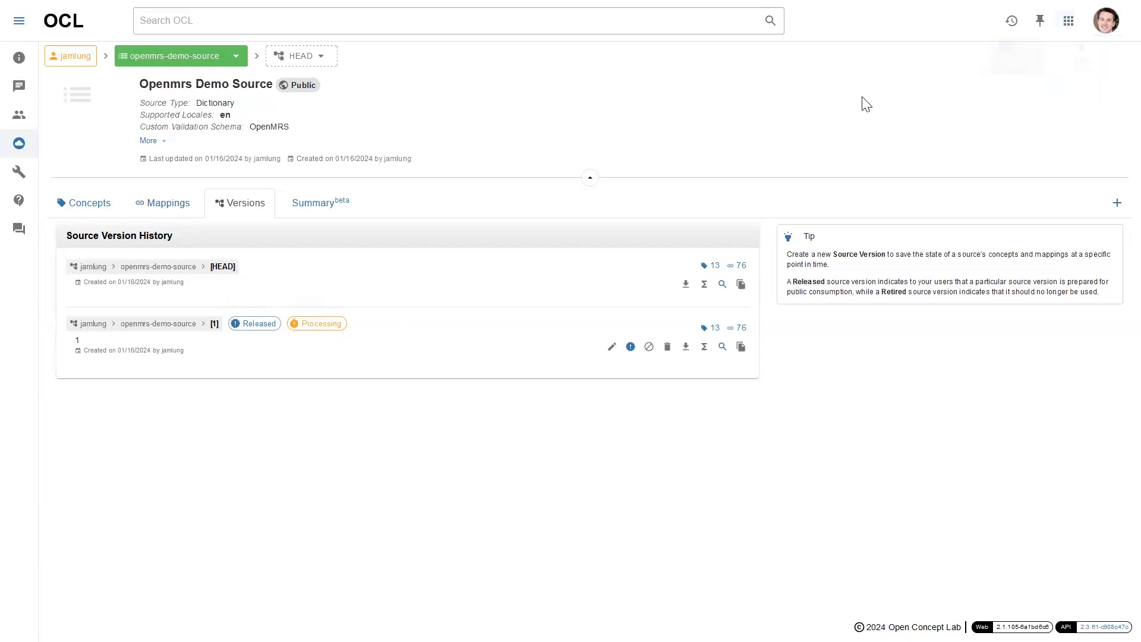
pyautogui.click(1011, 21)
pyautogui.click(996, 95)
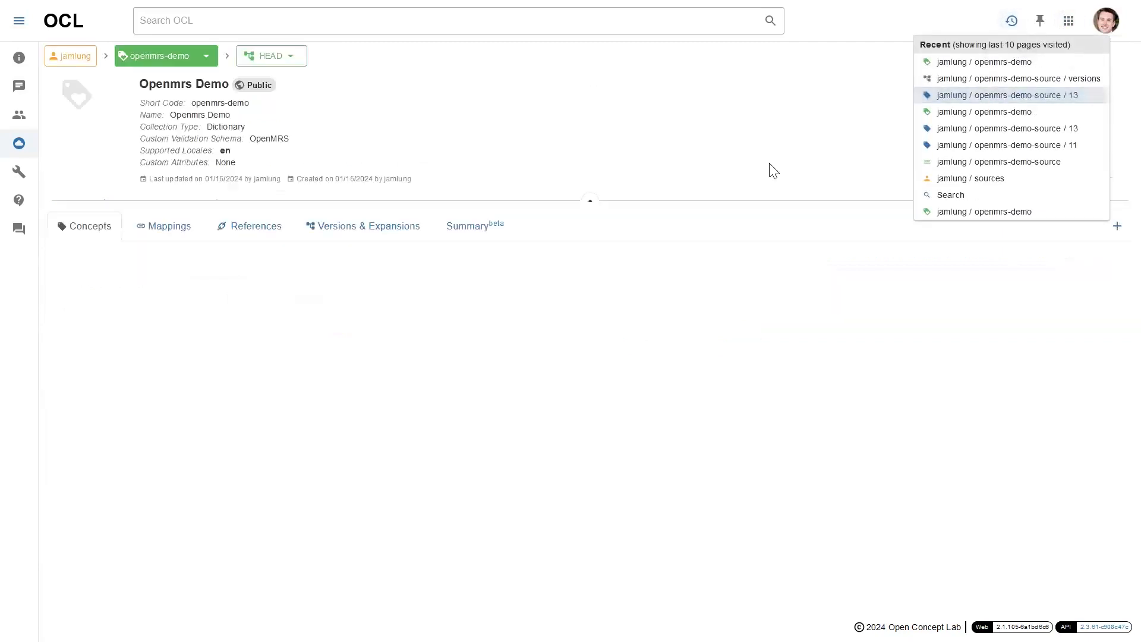
pyautogui.click(311, 226)
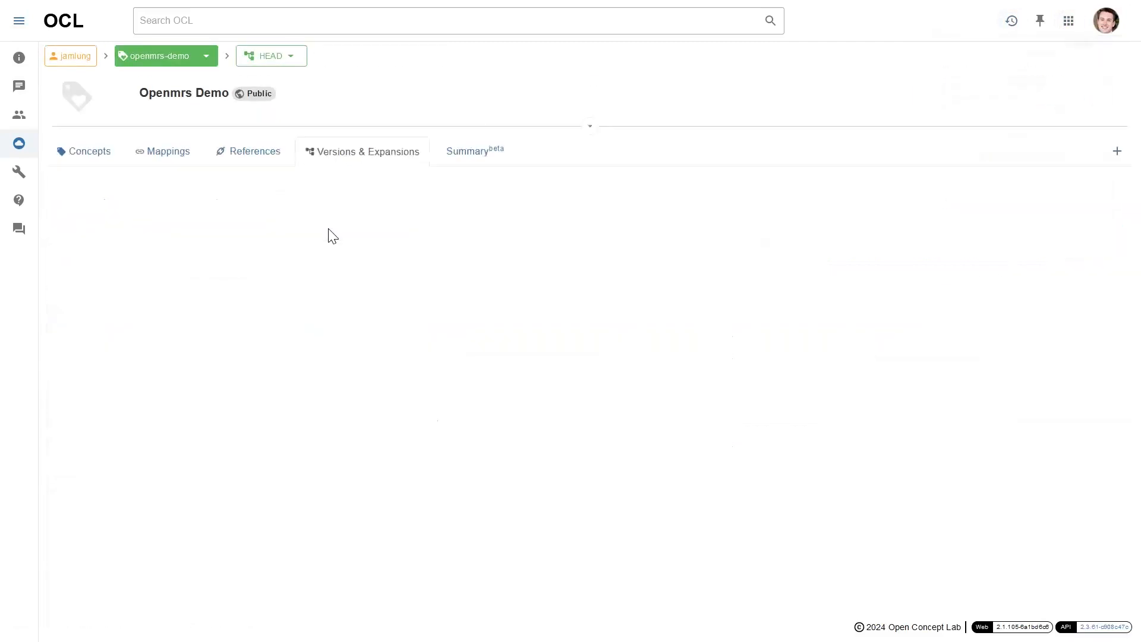
pyautogui.click(1117, 151)
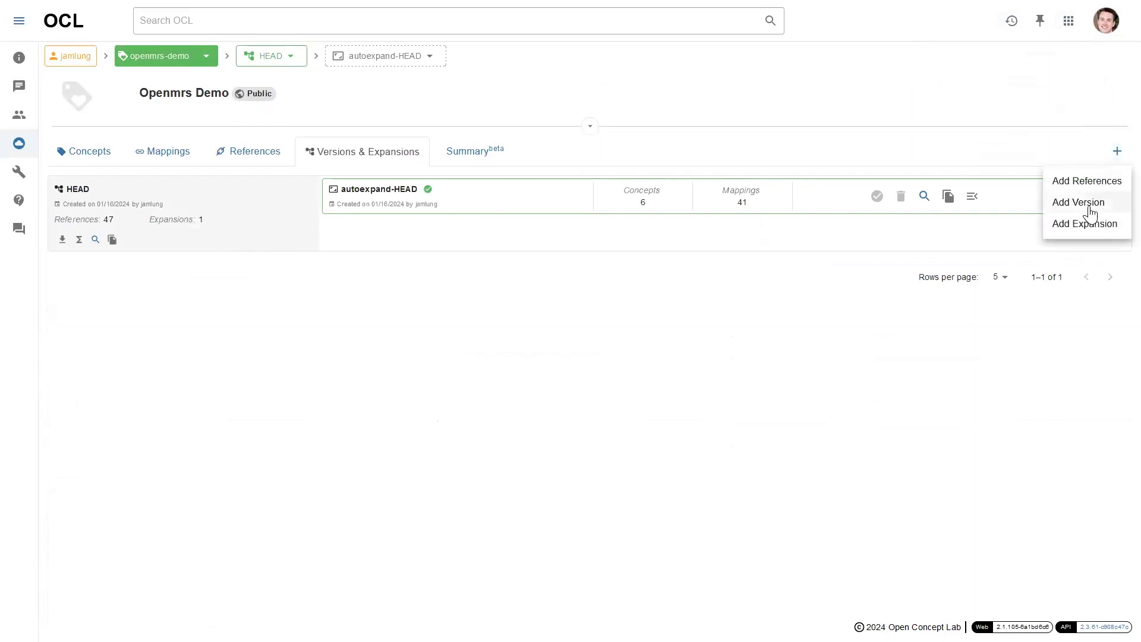
pyautogui.click(1090, 212)
# Create released collection version openmrs-import-1, reusing the ID as its description
pyautogui.click(714, 111)
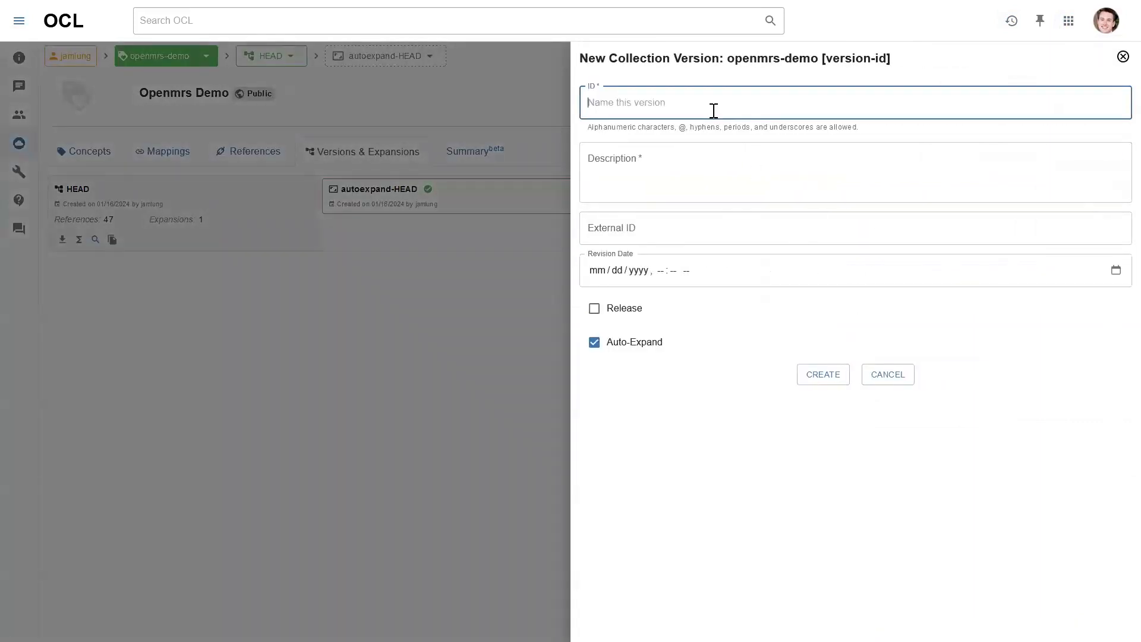
pyautogui.write('openm')
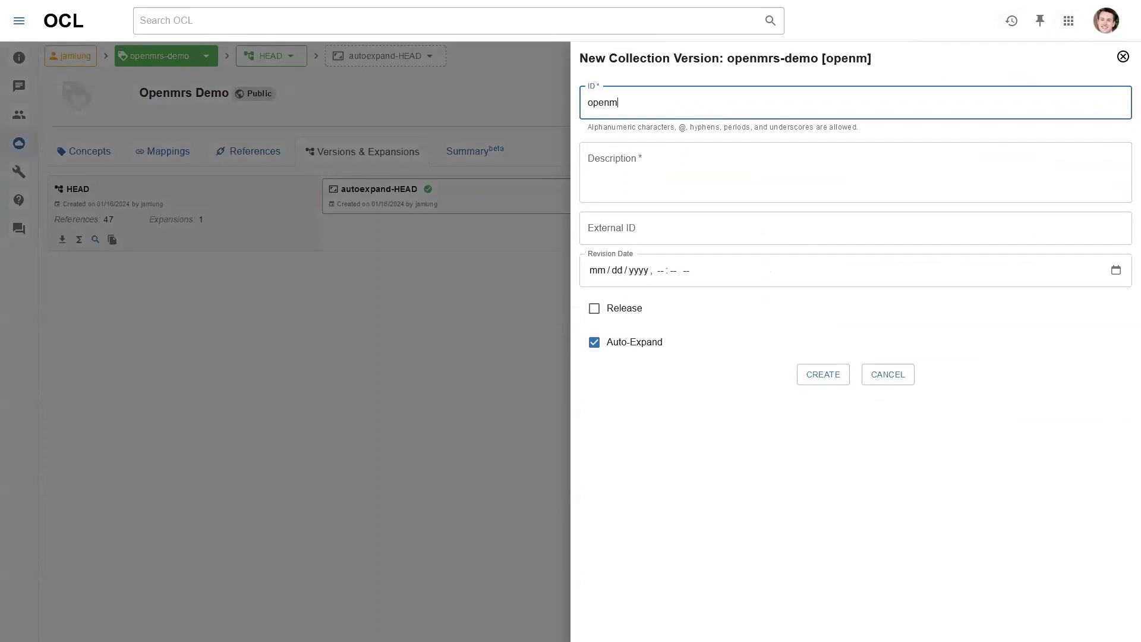
pyautogui.write('rs-import-')
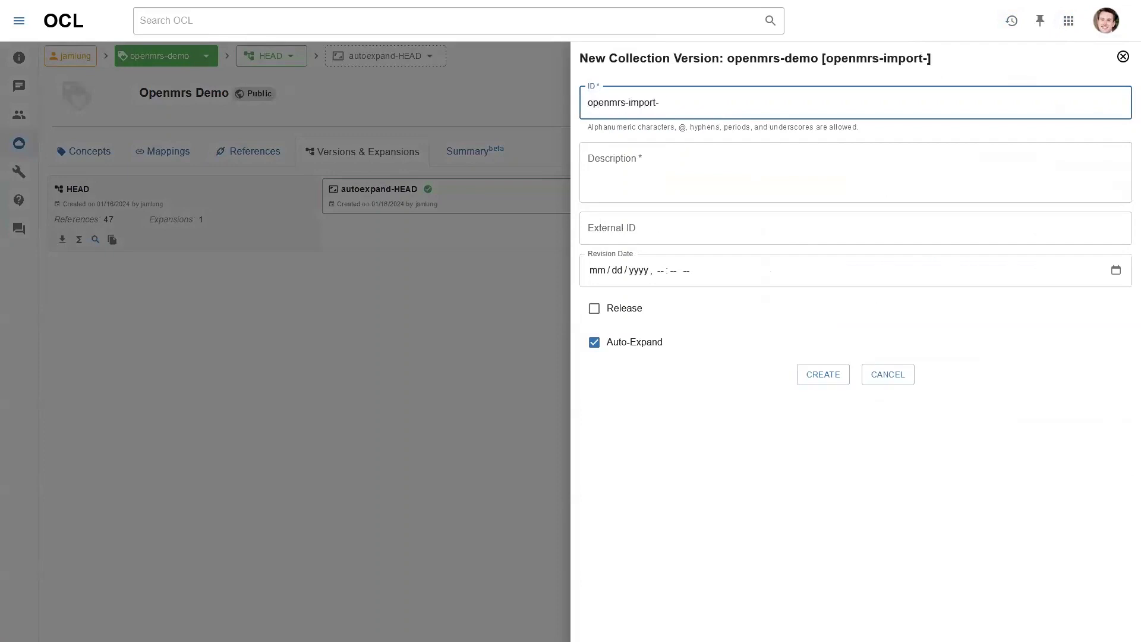
pyautogui.hotkey('ctrl', 'a')
pyautogui.hotkey('ctrl', 'c')
pyautogui.click(701, 166)
pyautogui.hotkey('ctrl', 'v')
pyautogui.click(630, 315)
pyautogui.click(832, 377)
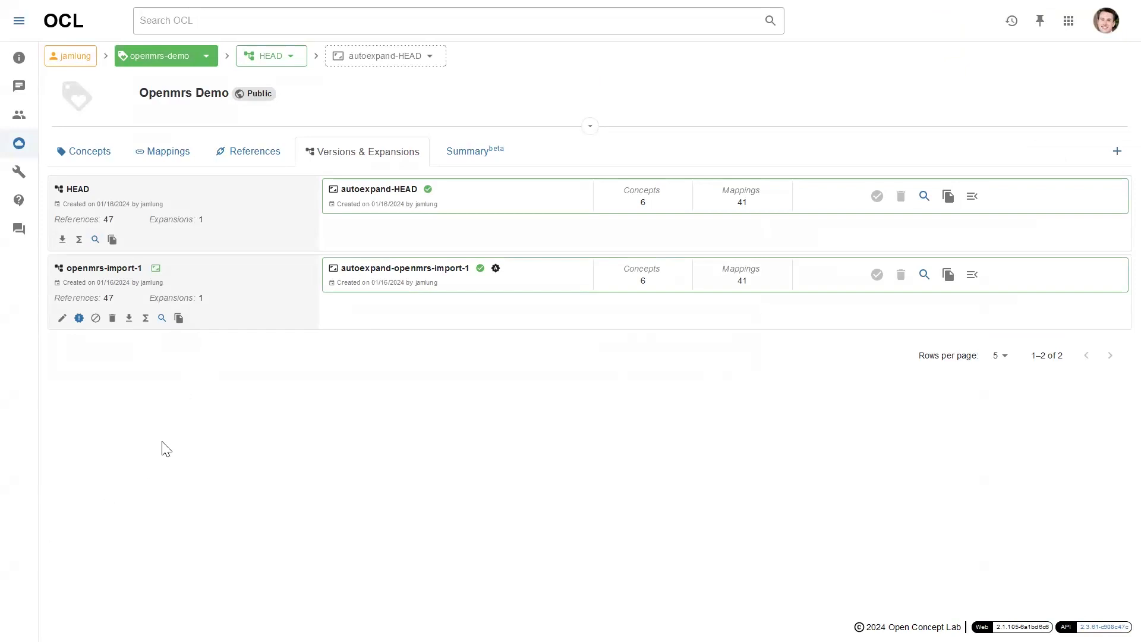
# Take Firefox out of full screen mode
pyautogui.moveTo(275, 5)
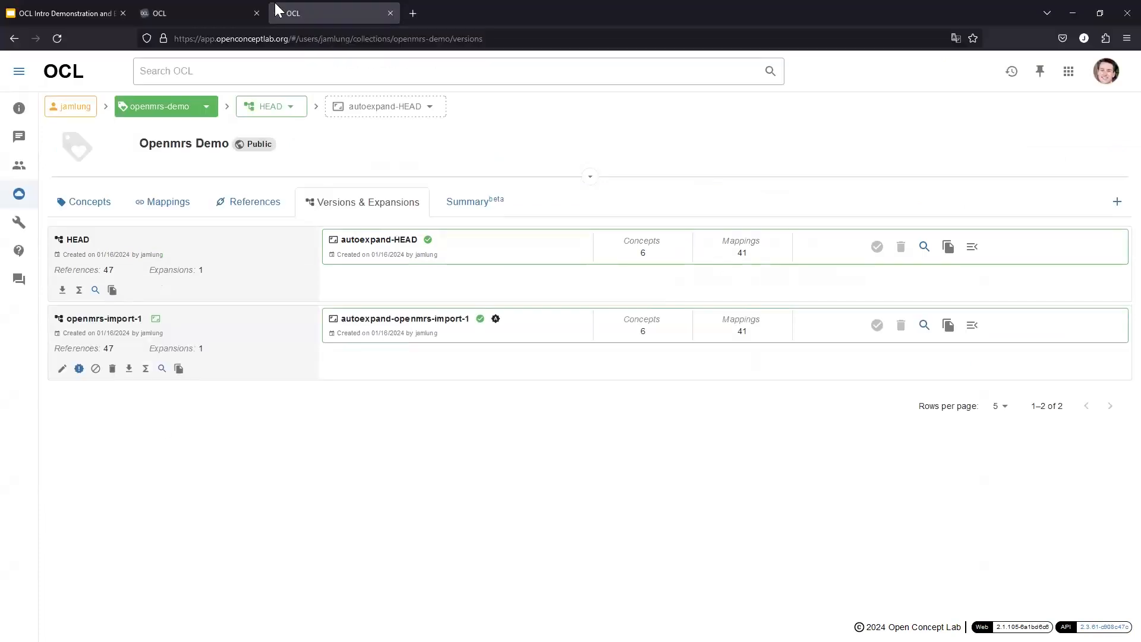
pyautogui.click(1127, 38)
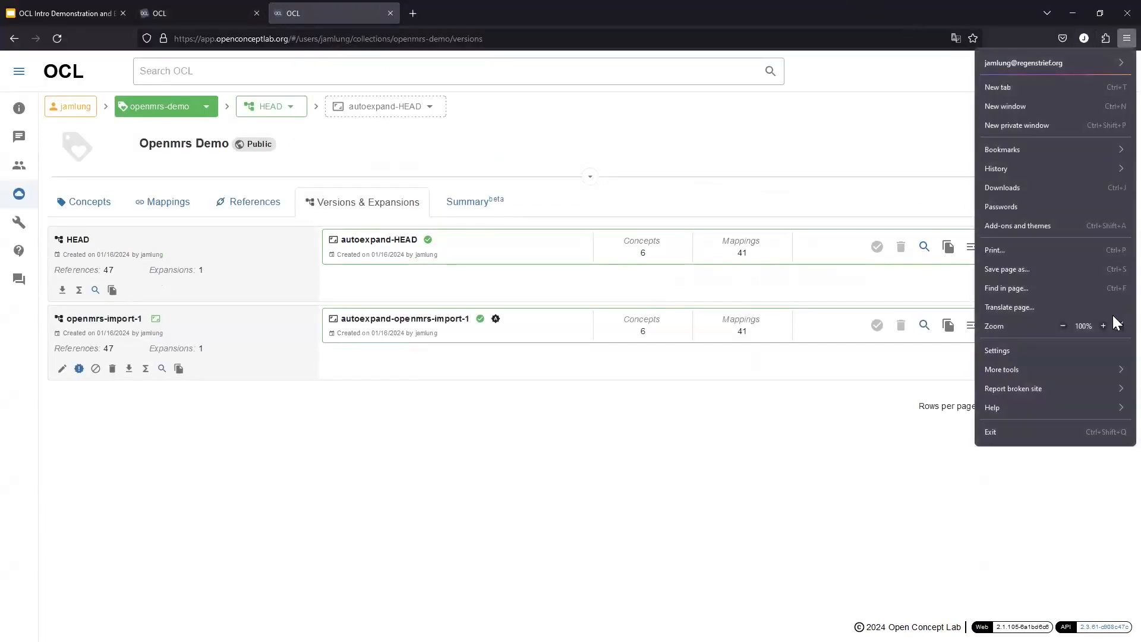
pyautogui.click(1117, 322)
pyautogui.click(244, 13)
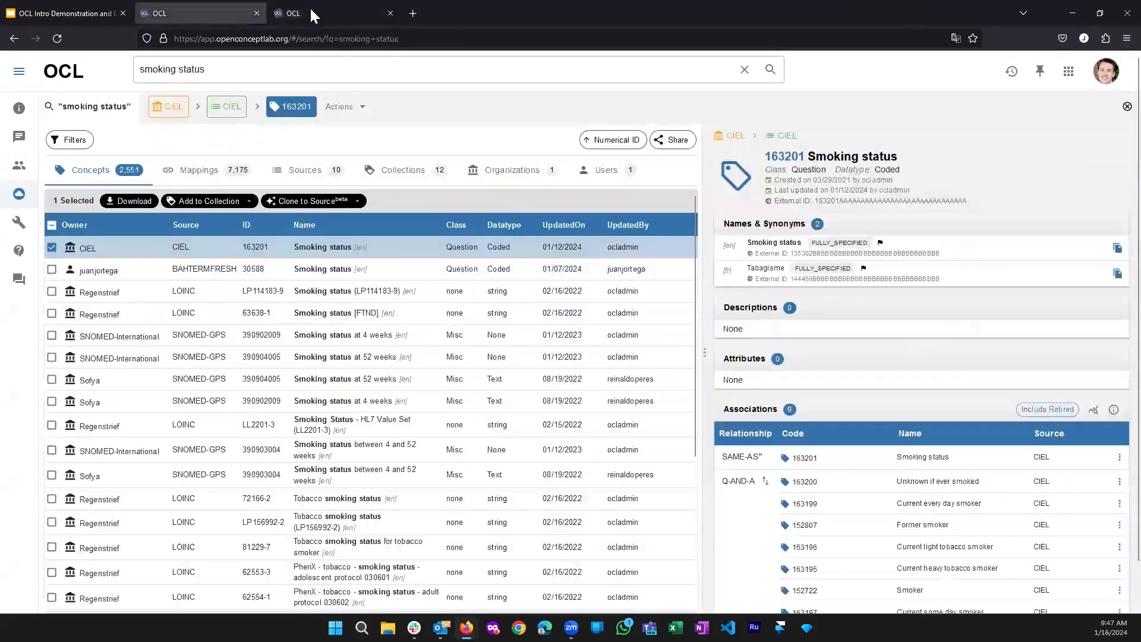
pyautogui.click(356, 14)
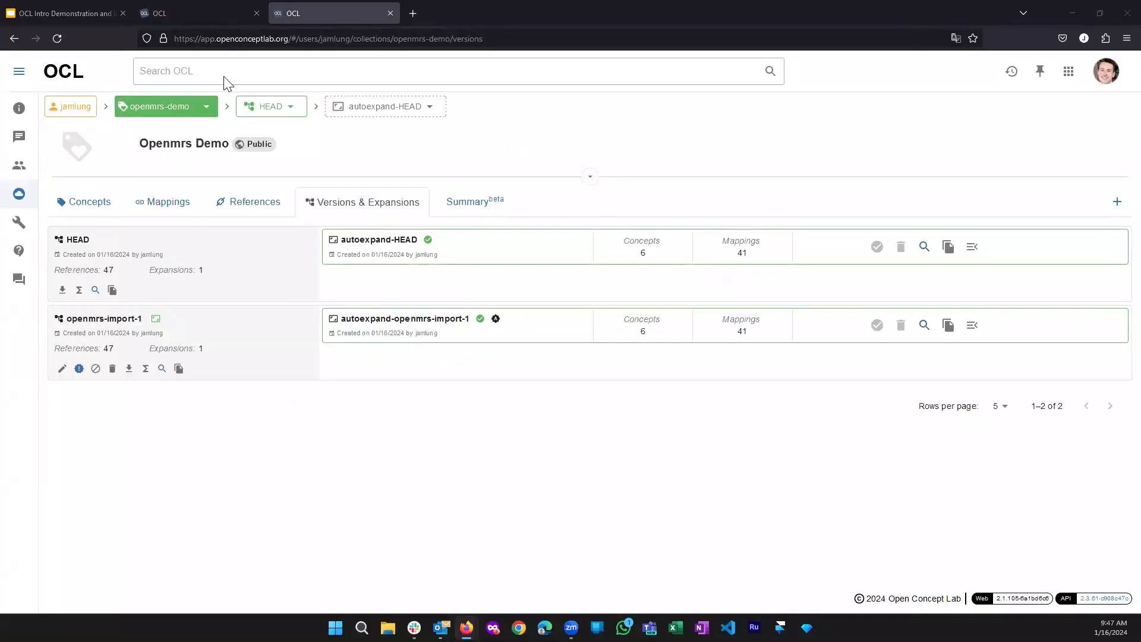
# Load test3.openmrs.org in a new tab to reach the OpenMRS login page
pyautogui.click(411, 13)
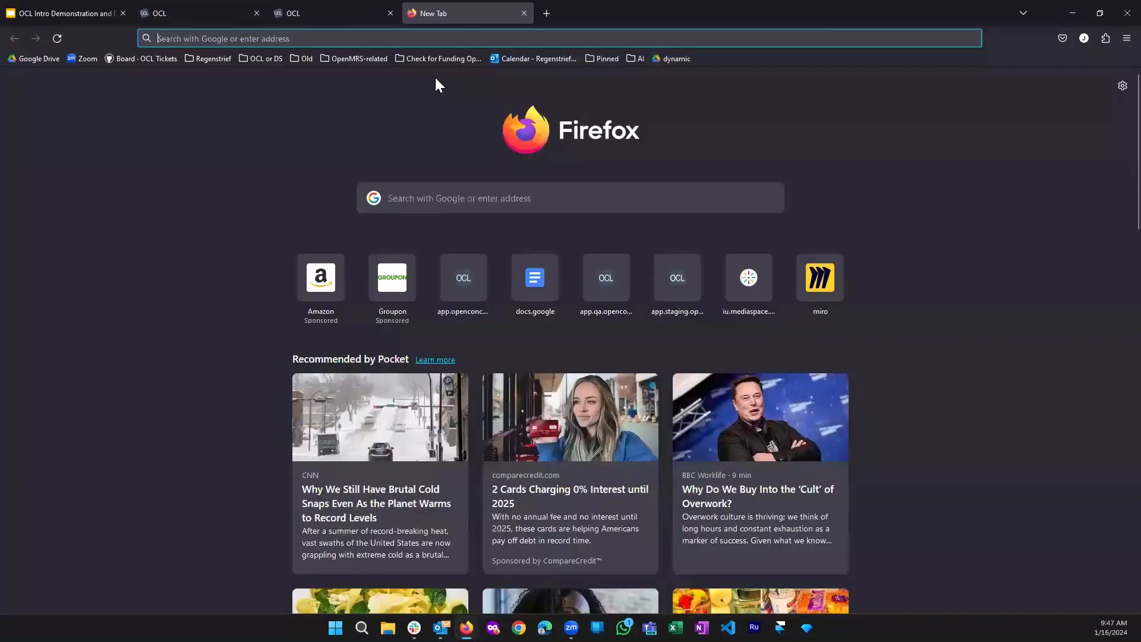
pyautogui.write('test3.openmrs.org/openmrs/spa/login')
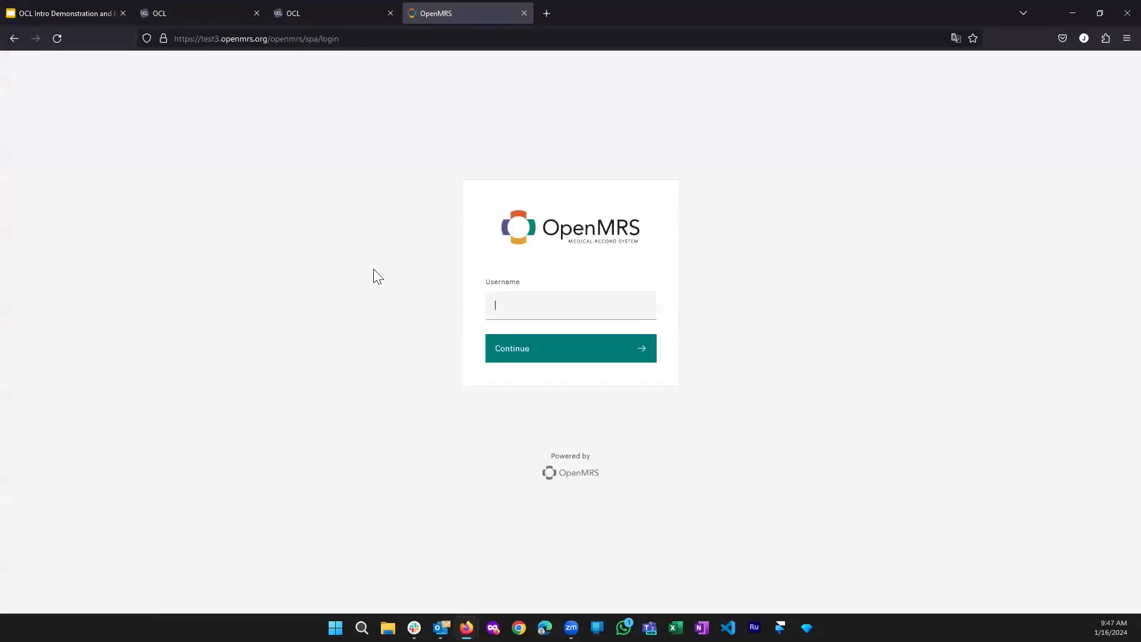
pyautogui.click(508, 294)
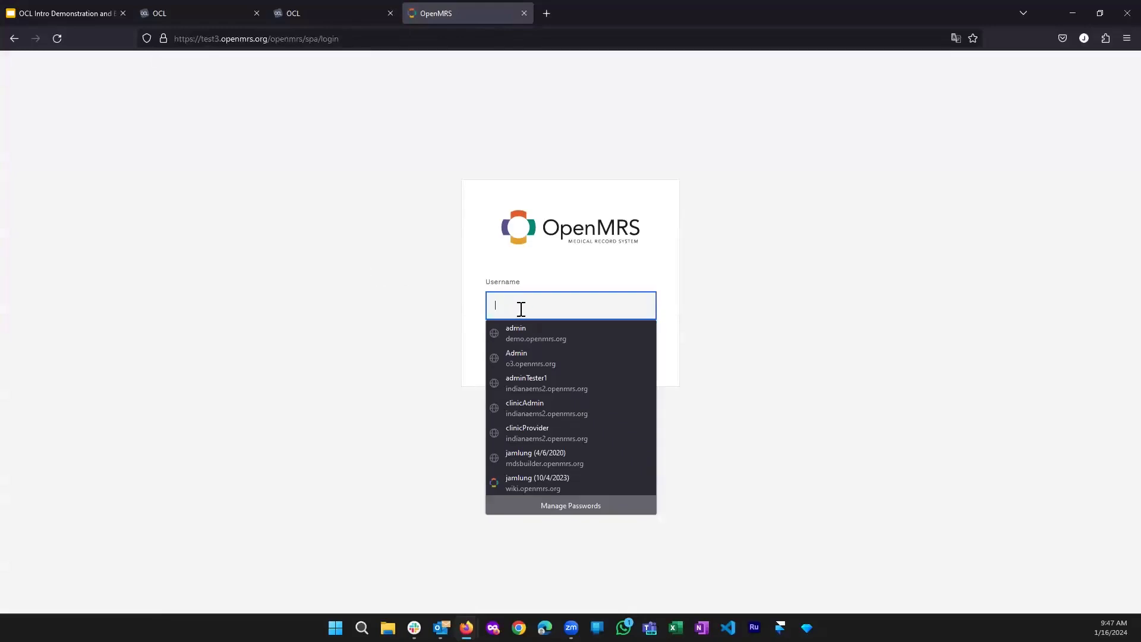
# Sign in to OpenMRS with the administrator username and password
pyautogui.click(508, 295)
pyautogui.write('admin')
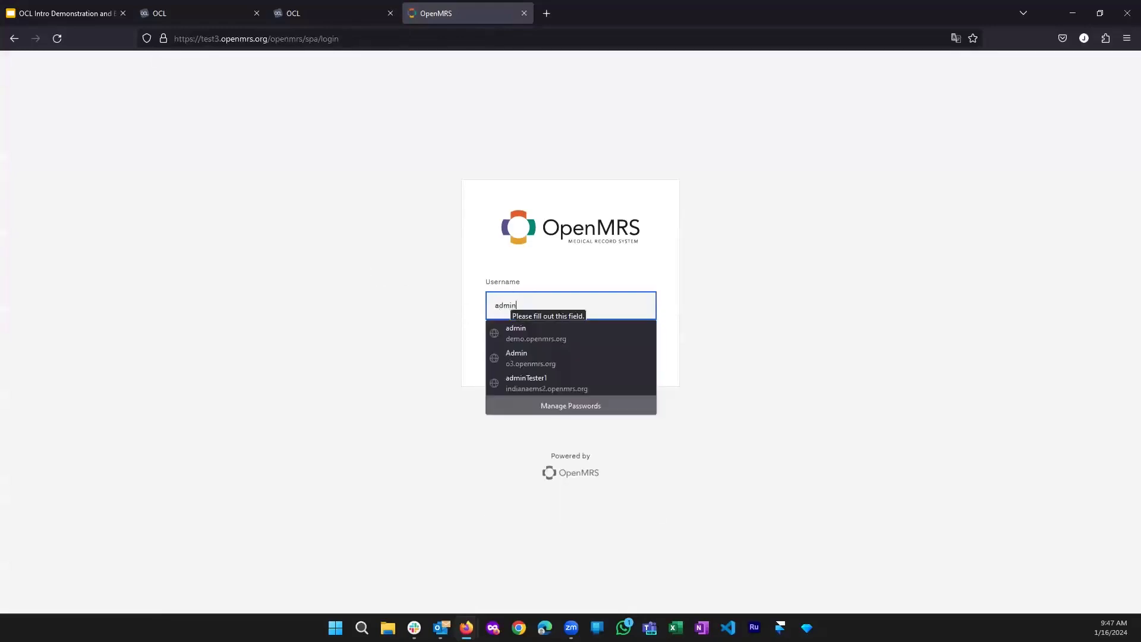
pyautogui.click(427, 297)
pyautogui.click(521, 353)
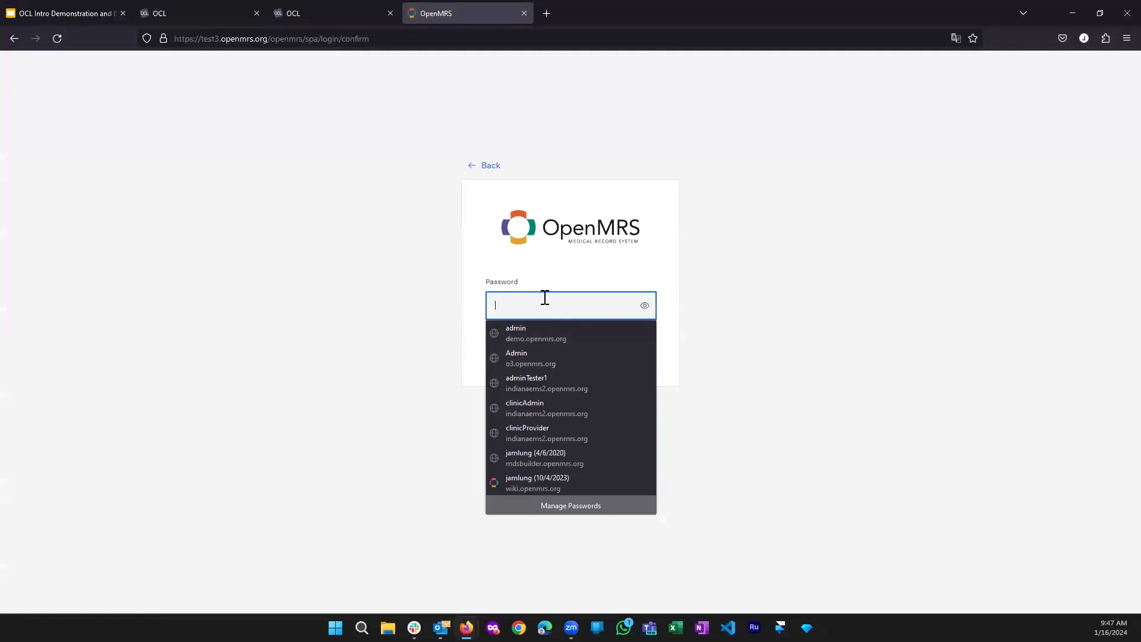
pyautogui.write('Admin123')
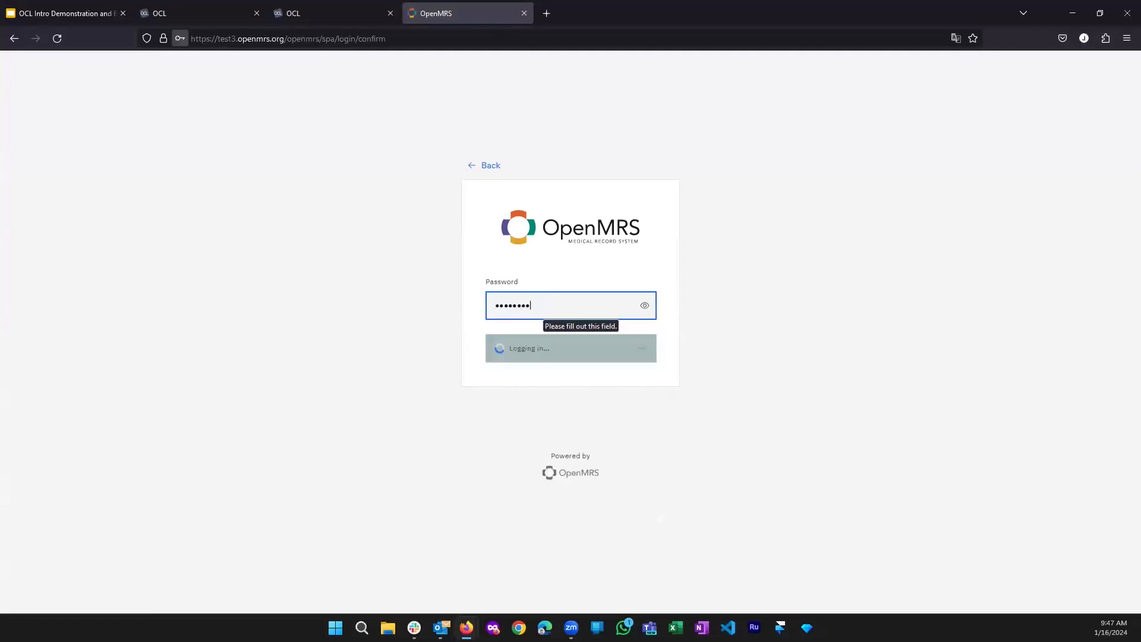
pyautogui.press('Return')
pyautogui.click(115, 327)
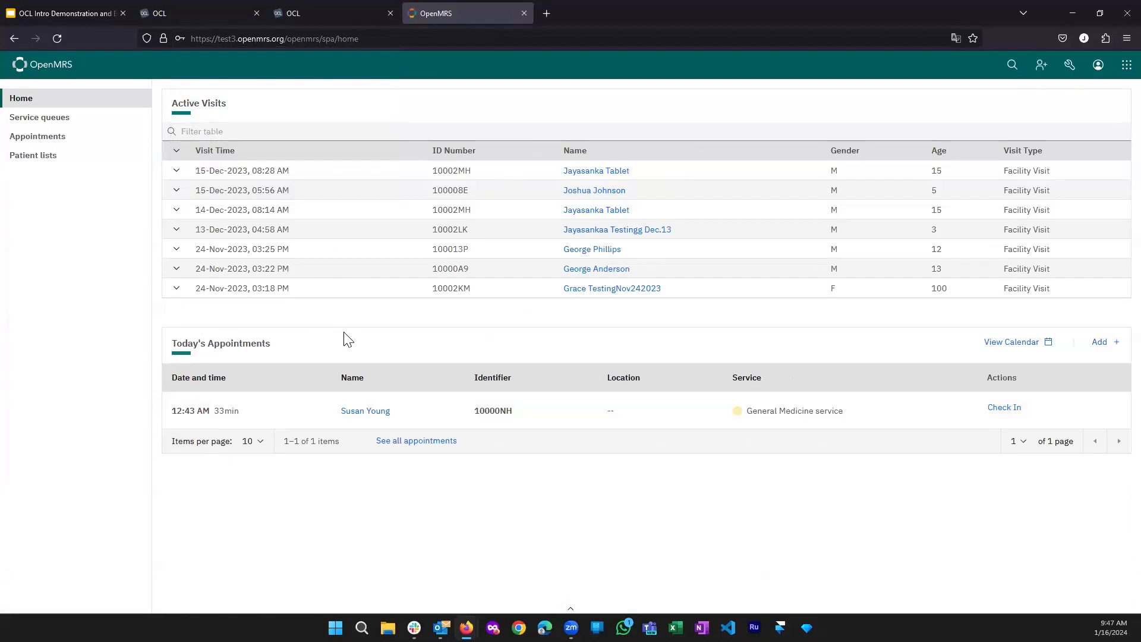
# Open Legacy Admin from System Administration in its own tab, then the Concept Dictionary
pyautogui.click(1123, 69)
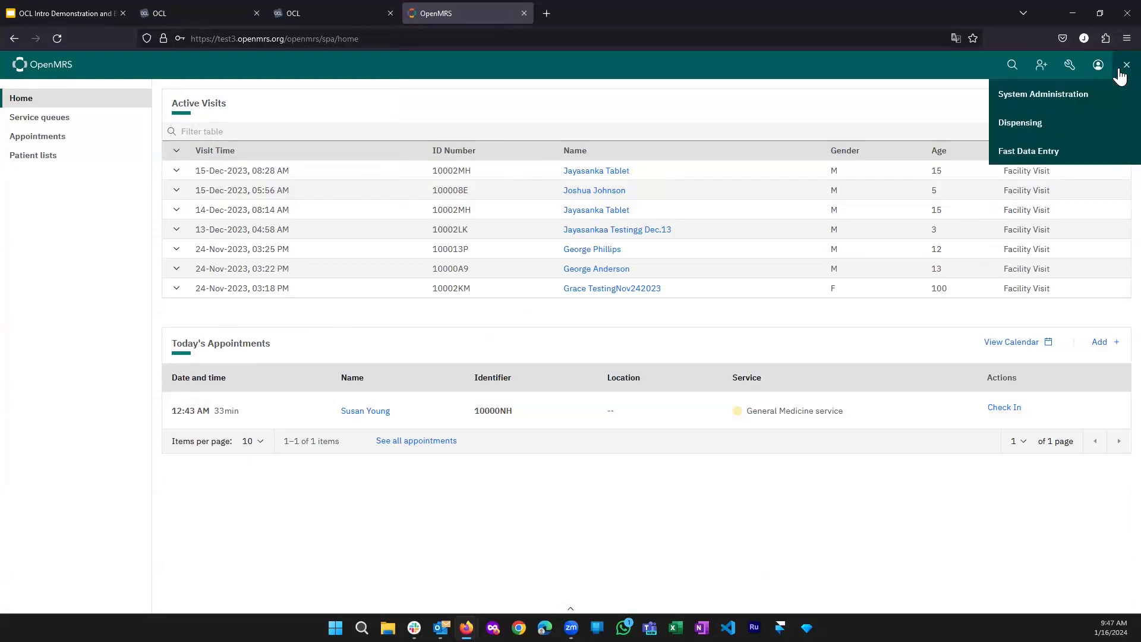
pyautogui.click(1064, 98)
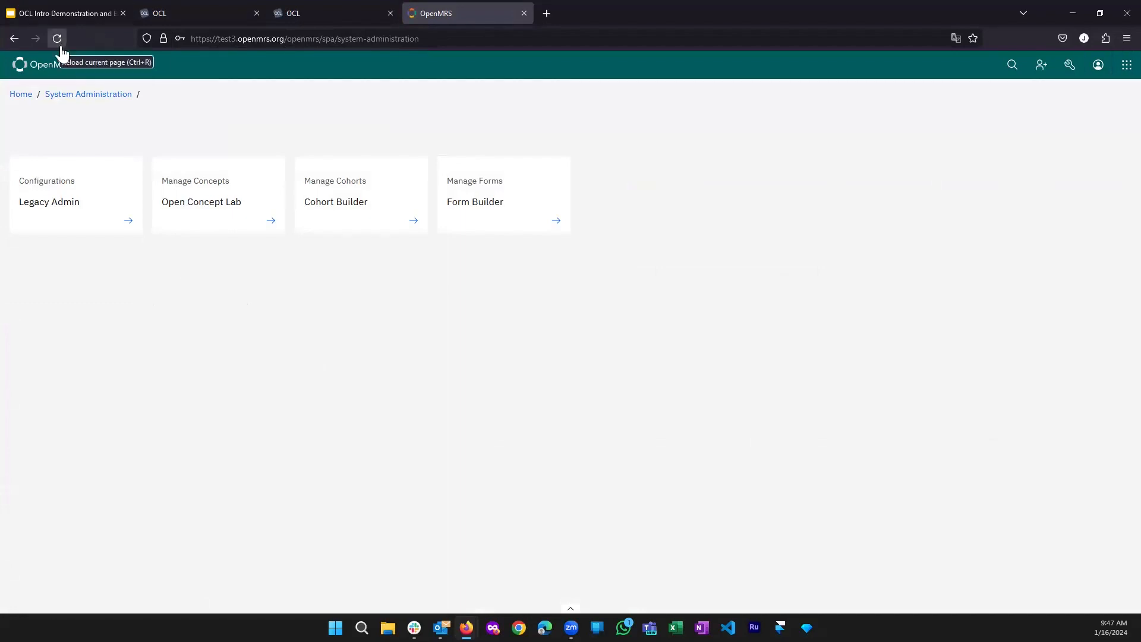
pyautogui.middleClick(76, 213)
pyautogui.click(684, 10)
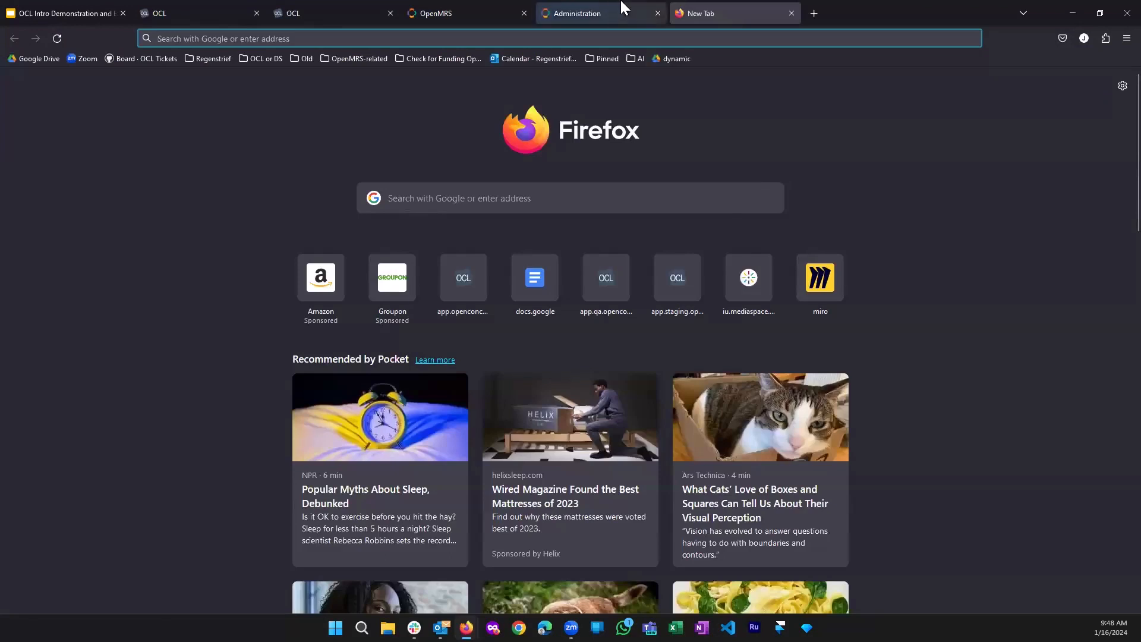
pyautogui.click(621, 9)
pyautogui.middleClick(686, 7)
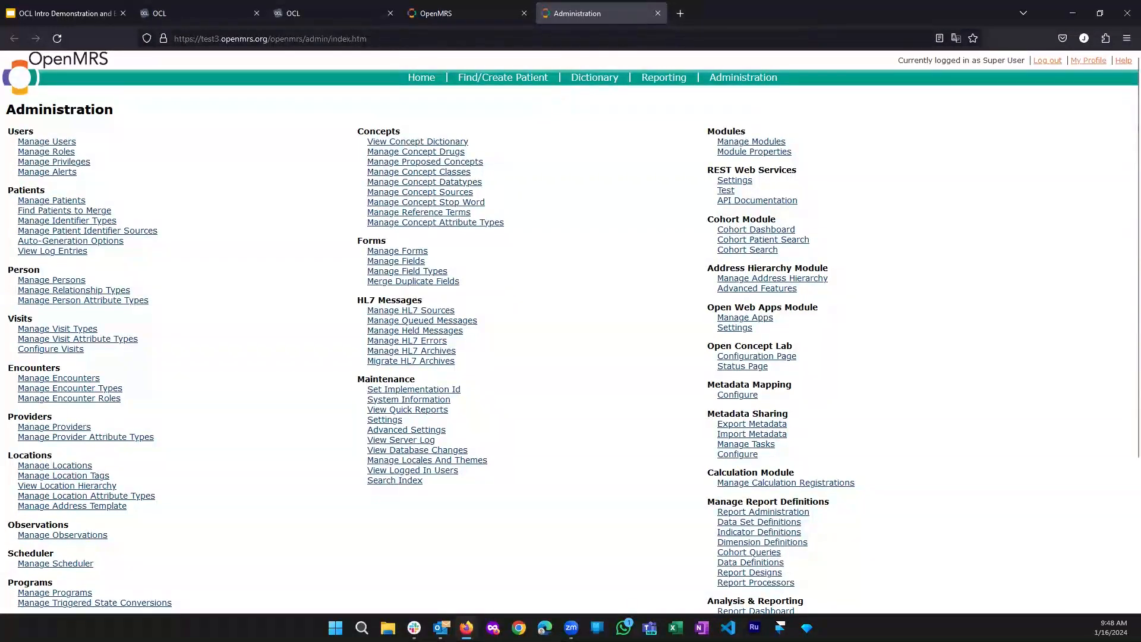
pyautogui.click(393, 152)
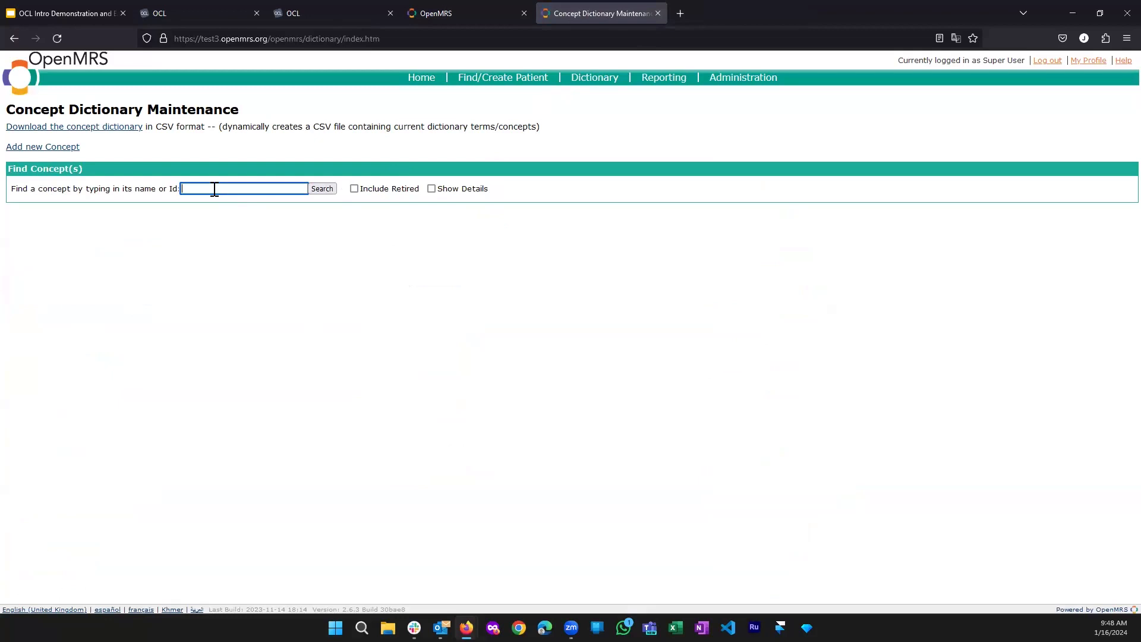
# Search the concept dictionary for 'blood panel', then return to System Administration
pyautogui.write('blood panel')
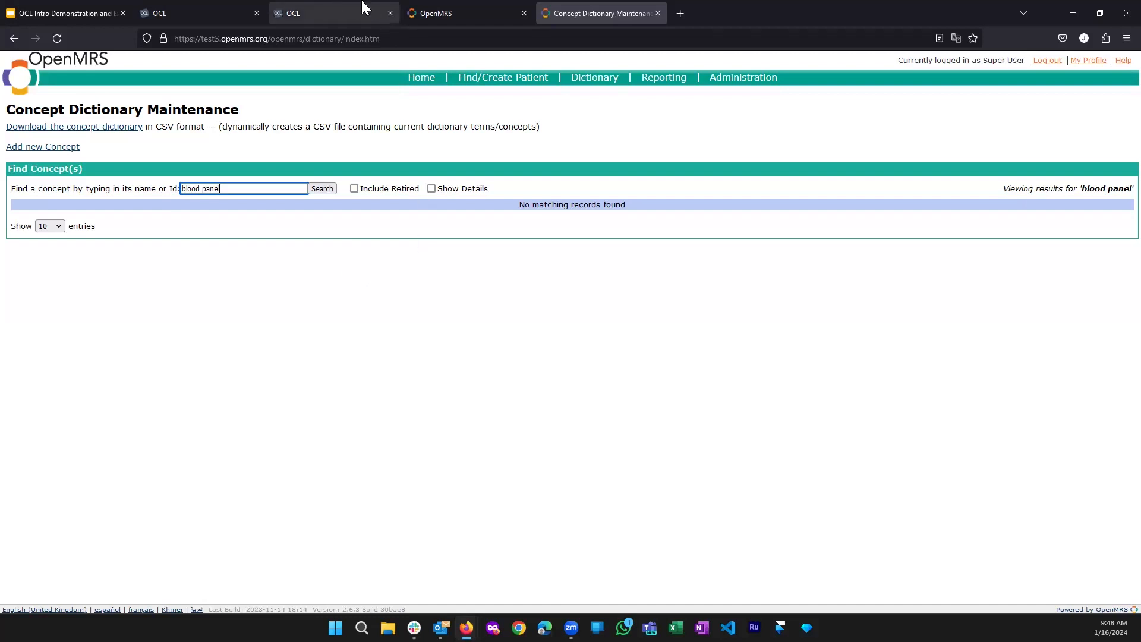
pyautogui.click(432, 7)
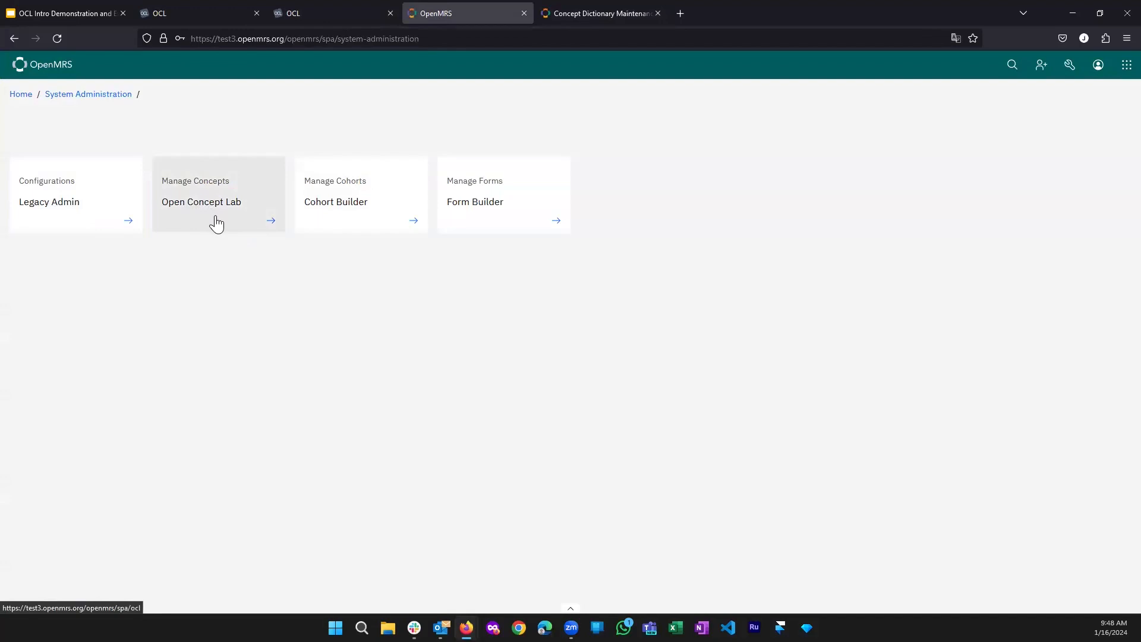
# Open Legacy Admin in a new tab and go to the Open Concept Lab Configuration Page
pyautogui.middleClick(108, 227)
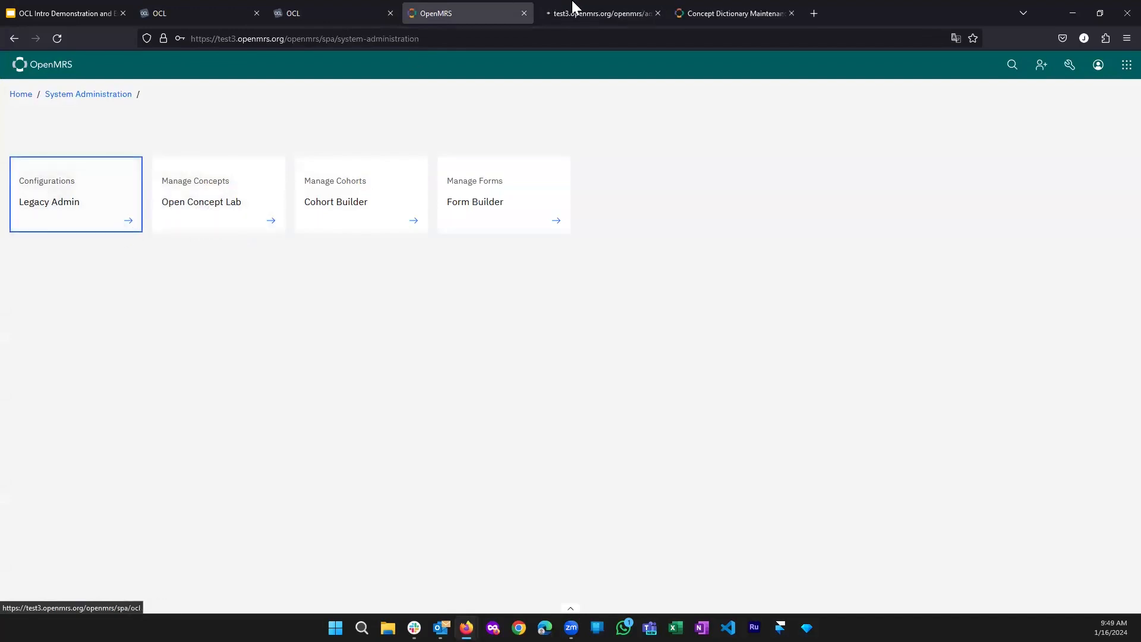
pyautogui.click(717, 14)
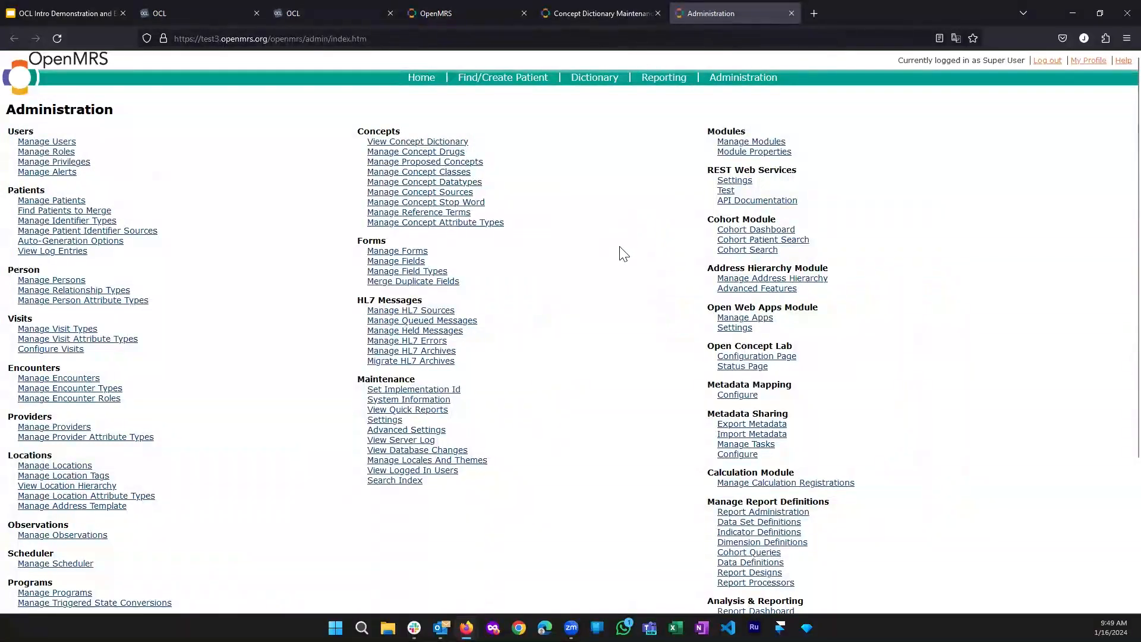
pyautogui.scroll(-2, 650, 248)
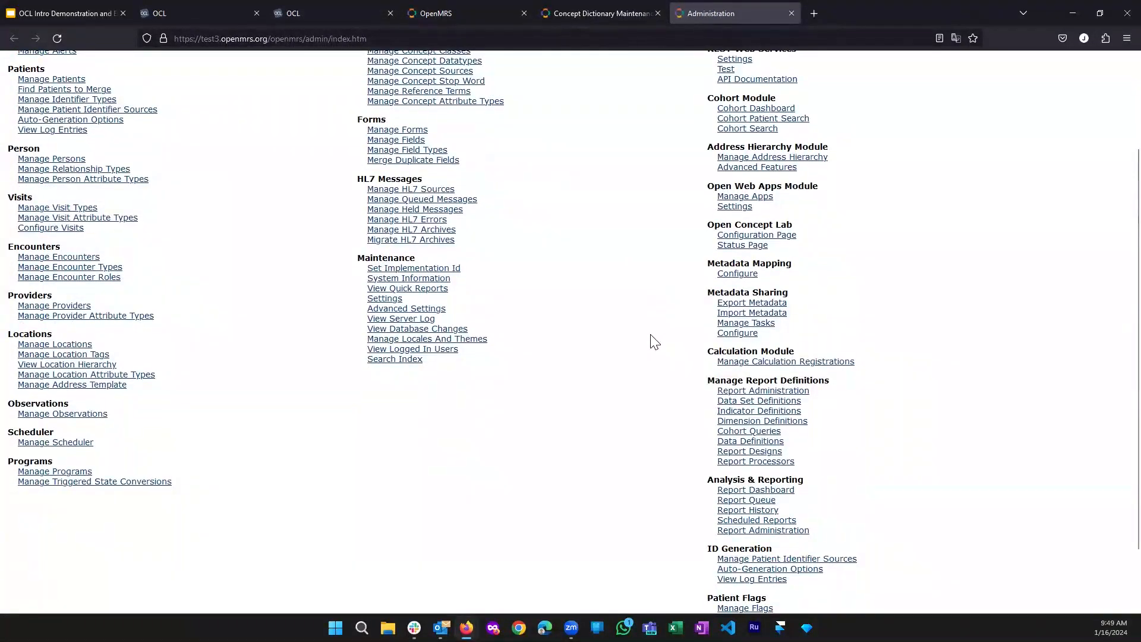
pyautogui.scroll(1, 654, 340)
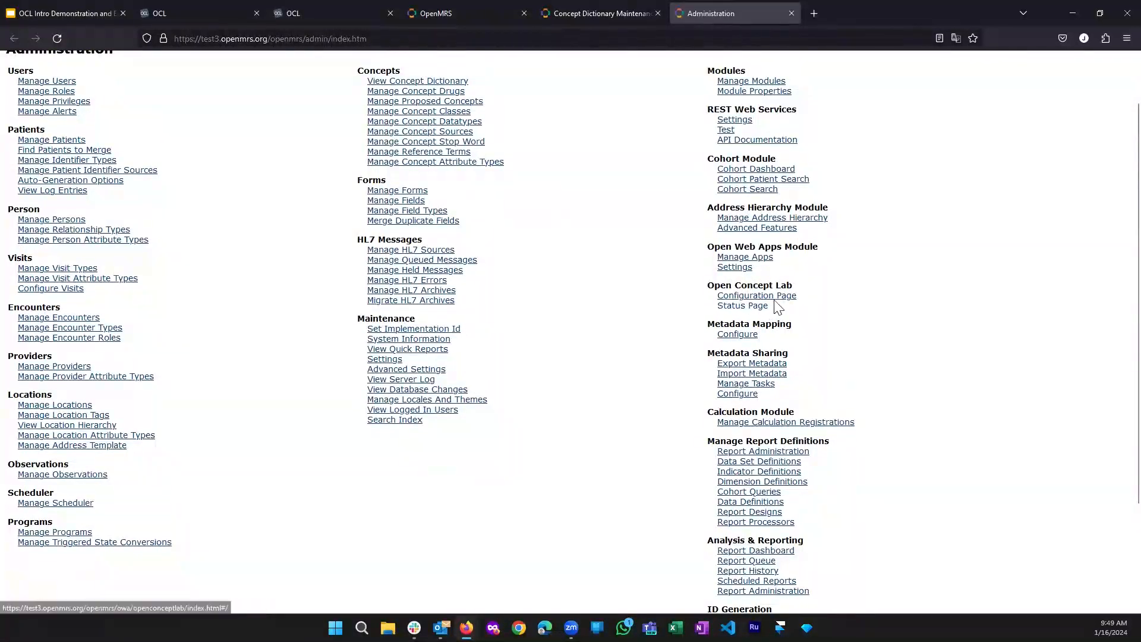
pyautogui.click(779, 299)
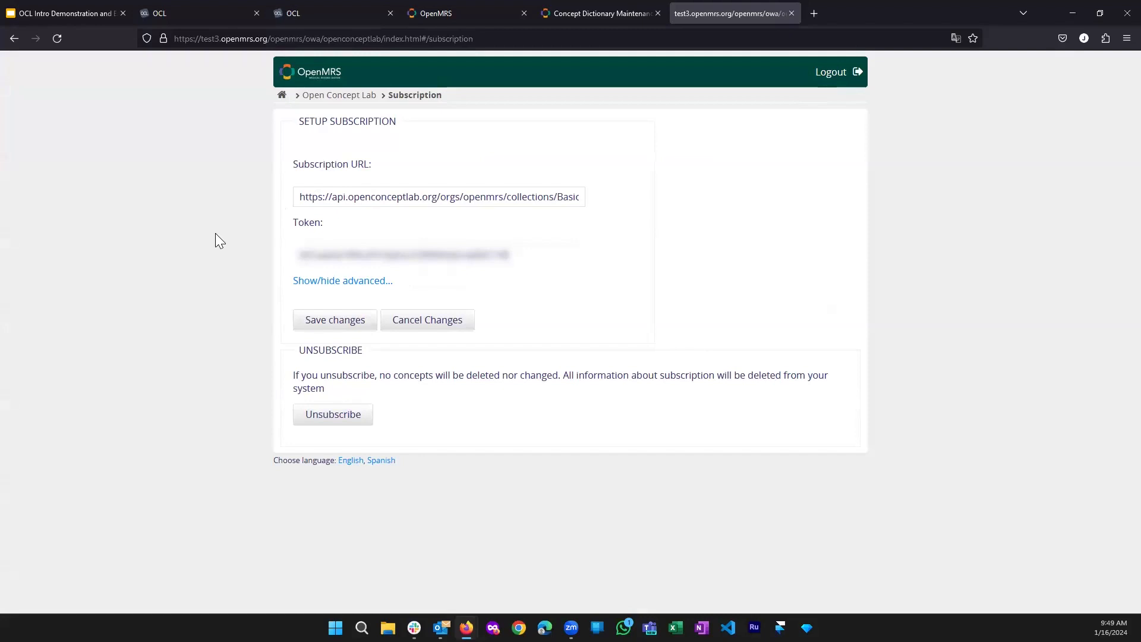
# Copy the openmrs-import-1 version URL from OCL and check its openmrs-demo owner part in a new tab
pyautogui.click(322, 12)
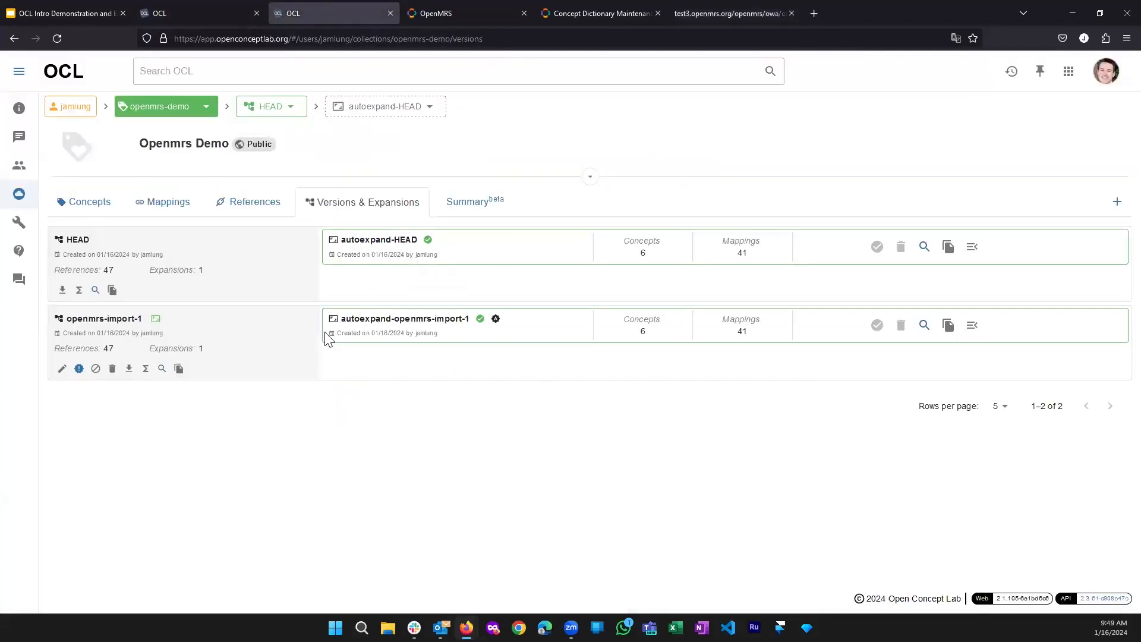
pyautogui.click(179, 369)
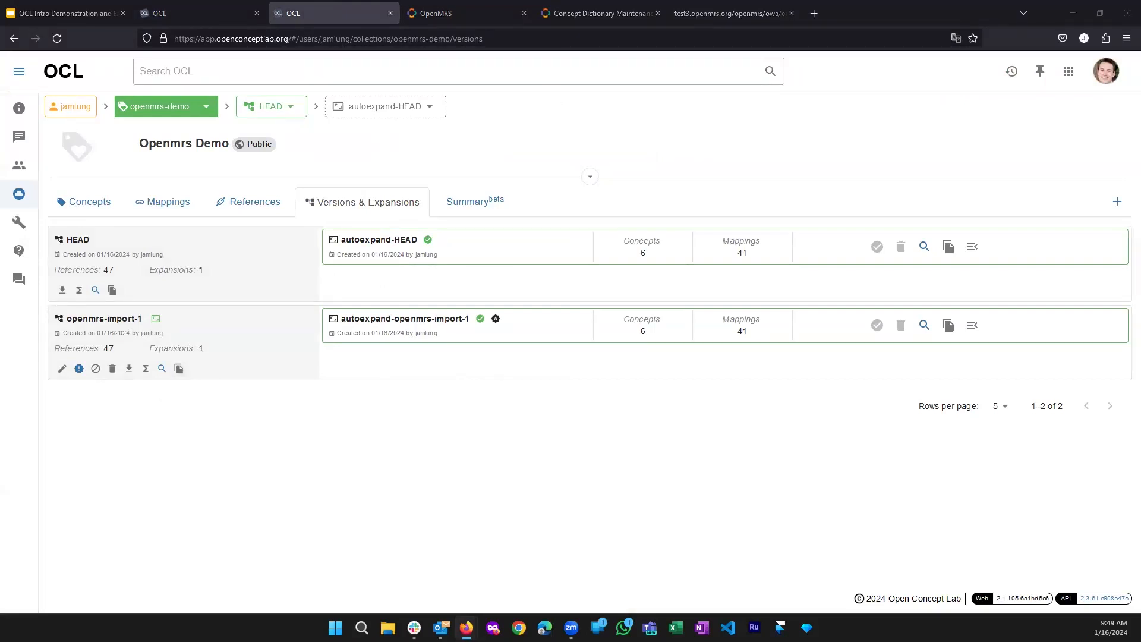
pyautogui.click(815, 13)
pyautogui.hotkey('ctrl', 'v')
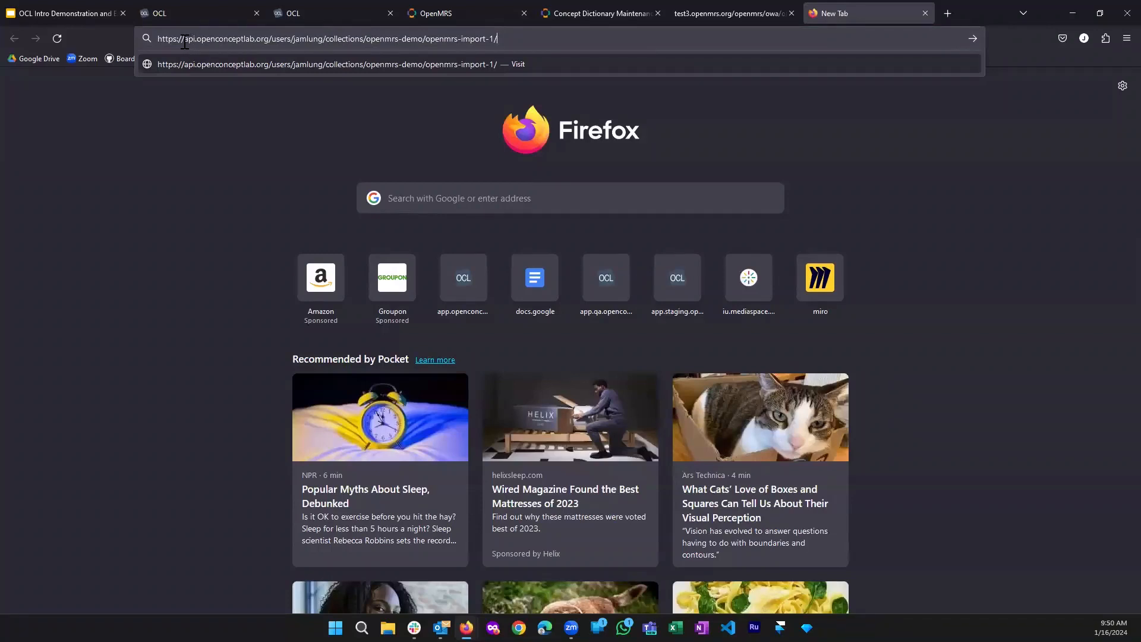
pyautogui.doubleClick(306, 39)
pyautogui.moveTo(366, 39); pyautogui.dragTo(506, 41)
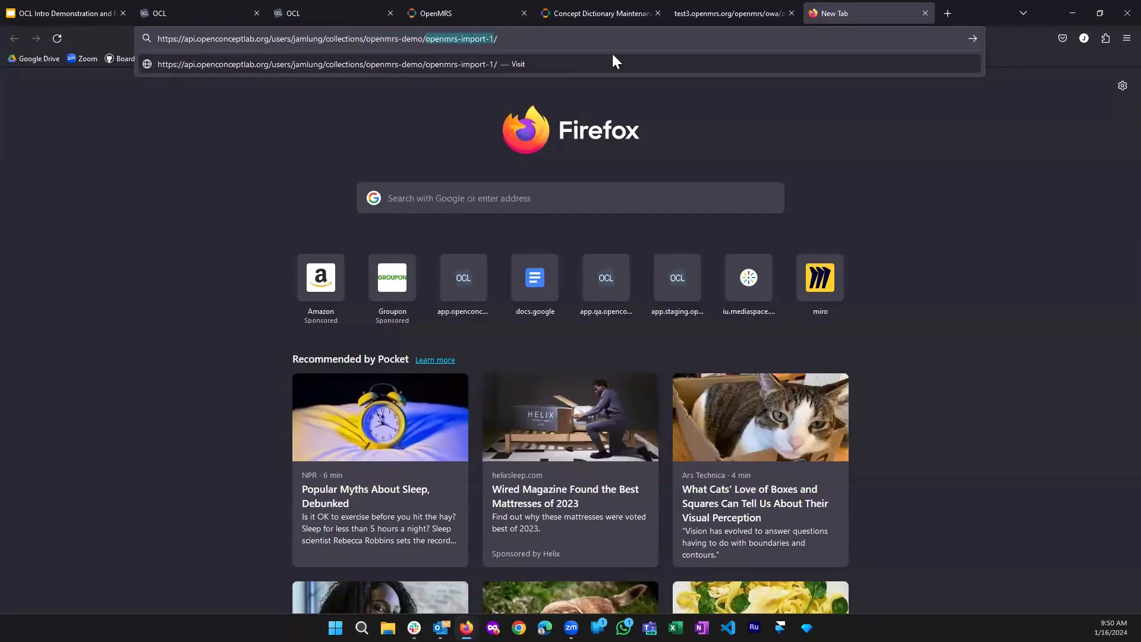
# Replace the OpenMRS subscription URL with the copied openmrs-import-1 version URL
pyautogui.click(602, 7)
pyautogui.click(713, 14)
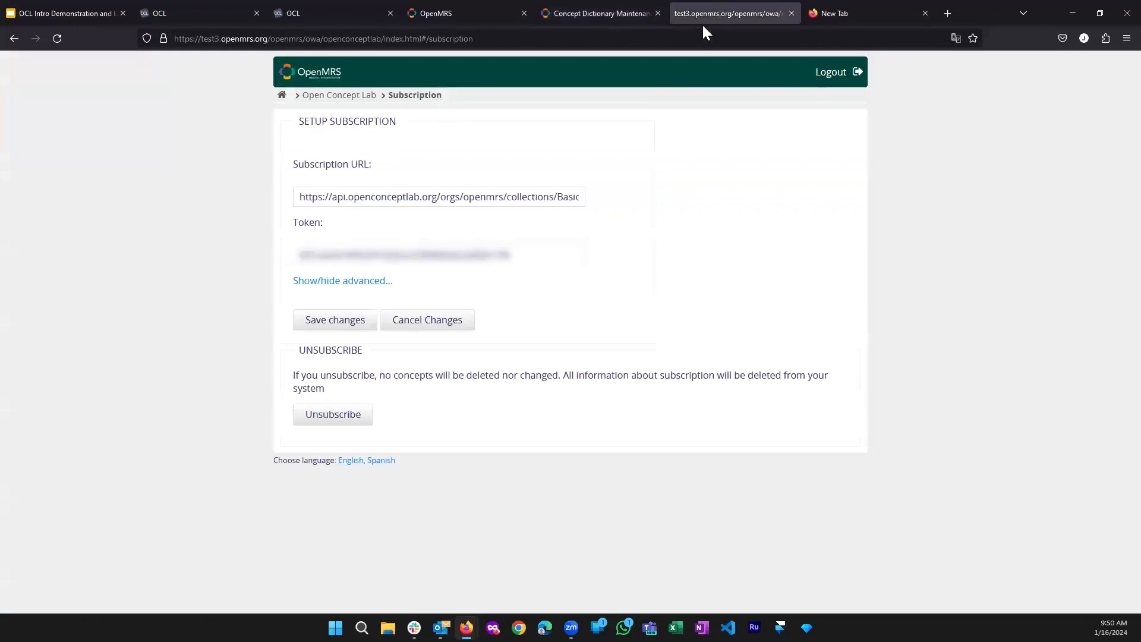
pyautogui.click(415, 201)
pyautogui.hotkey('ctrl', 'a')
pyautogui.hotkey('ctrl', 'v')
pyautogui.click(535, 233)
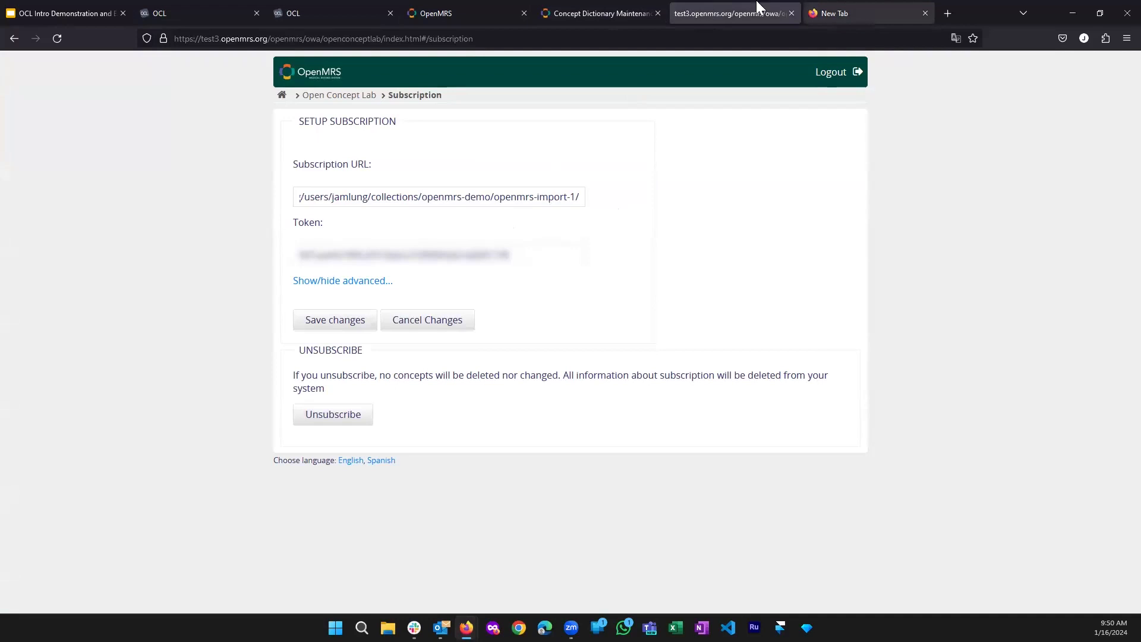
pyautogui.hotkey('ctrl', 'Tab')
pyautogui.click(654, 7)
pyautogui.click(352, 8)
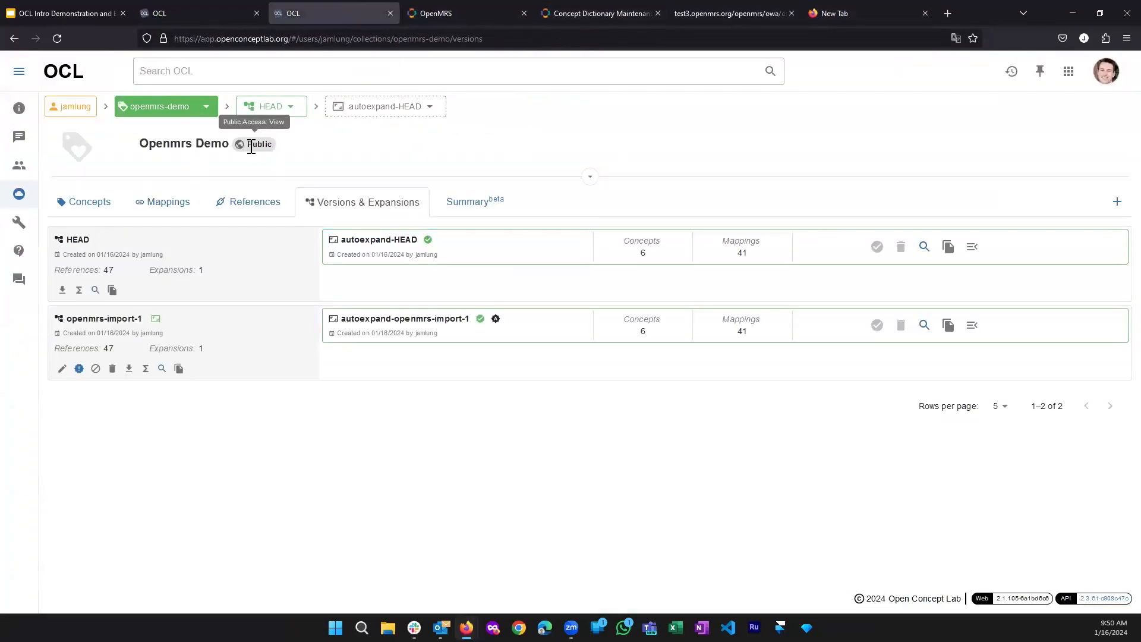
pyautogui.click(592, 6)
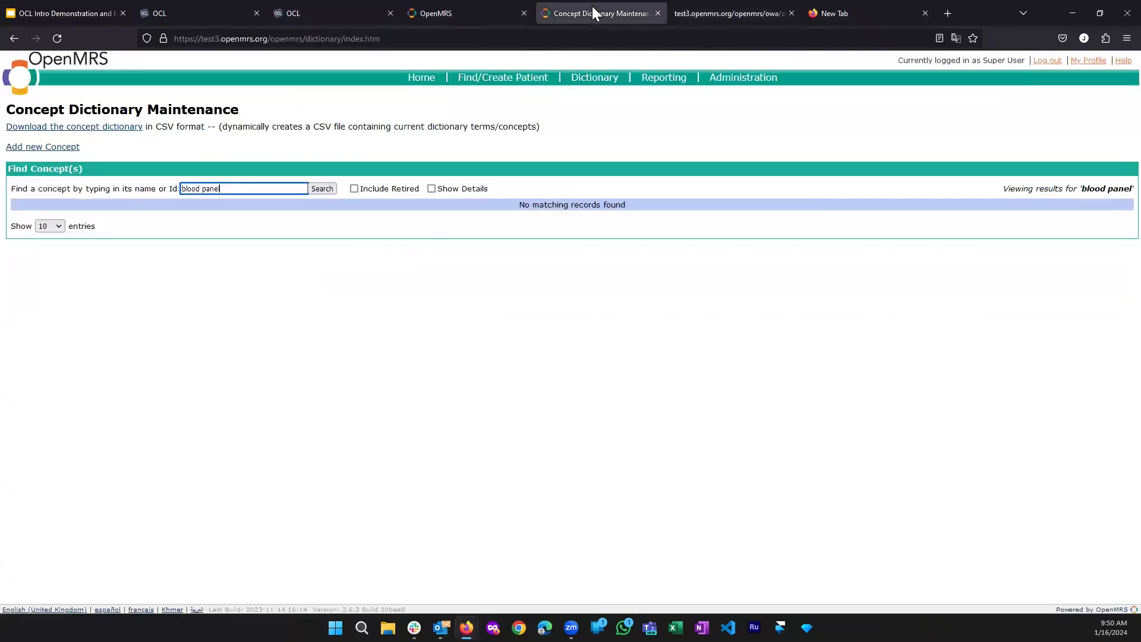
pyautogui.click(731, 13)
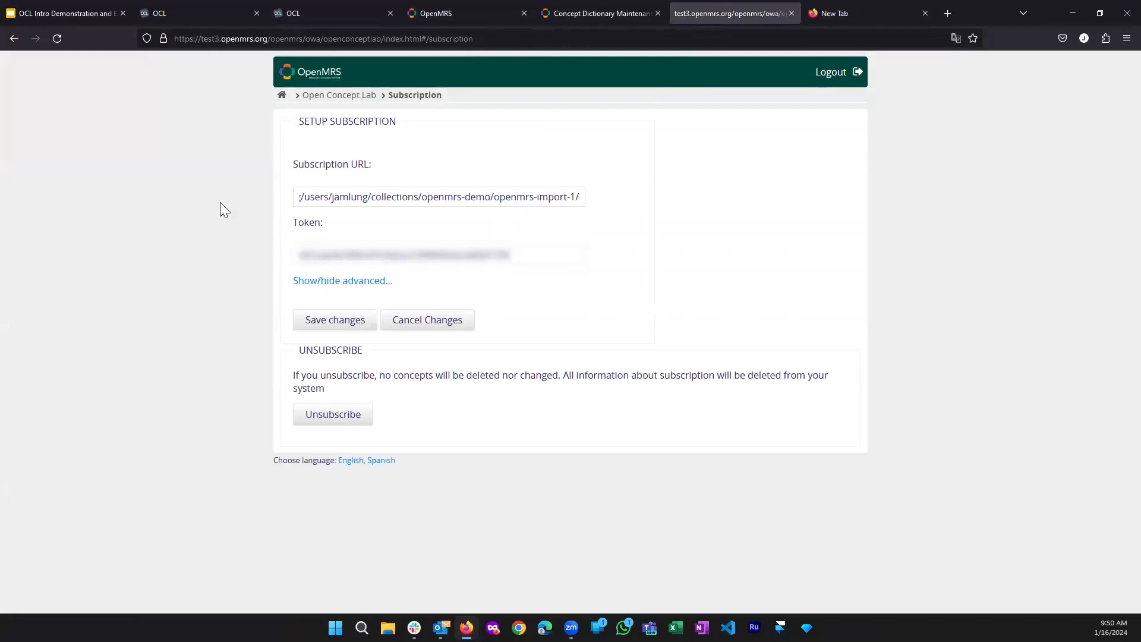
# Save the subscription, run an import from the subscription server, and open the new import
pyautogui.click(333, 324)
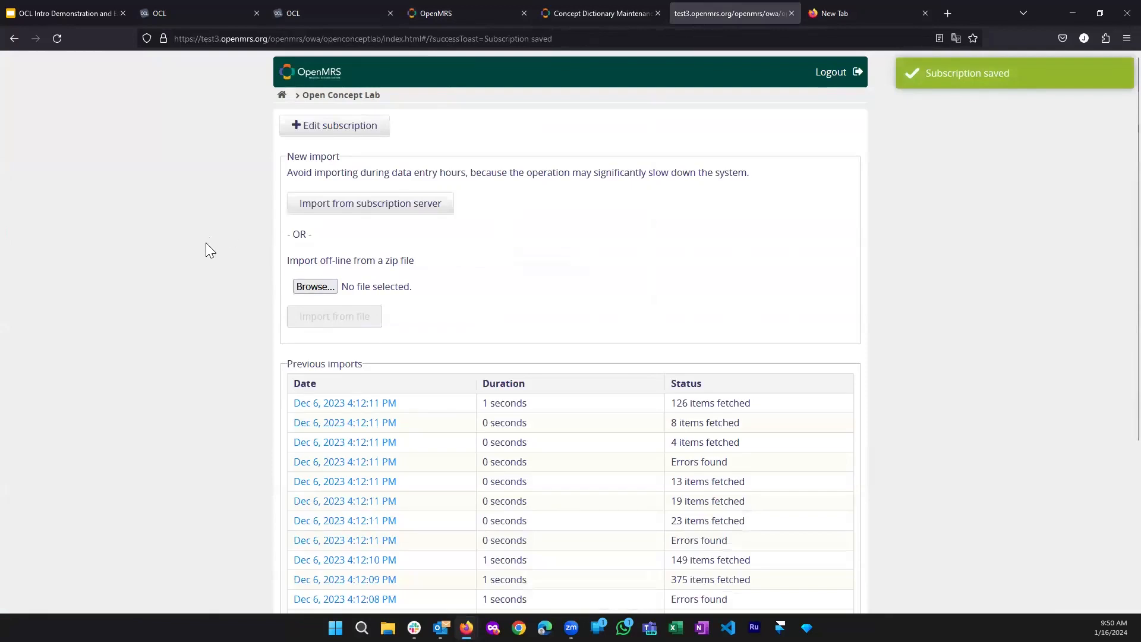
pyautogui.click(330, 207)
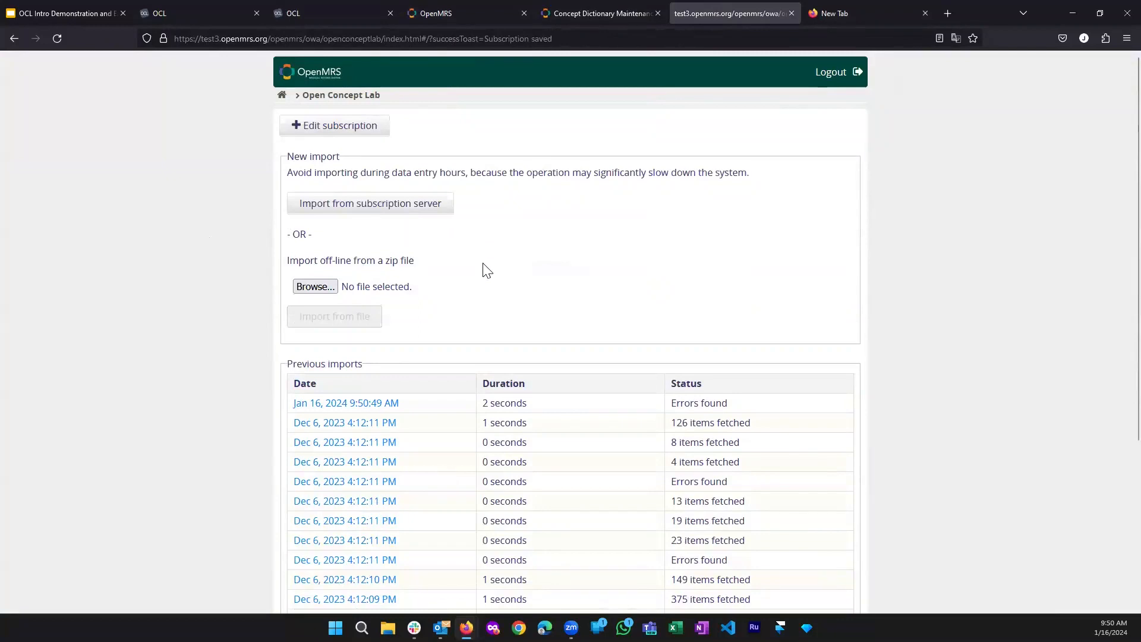
pyautogui.scroll(-2, 487, 270)
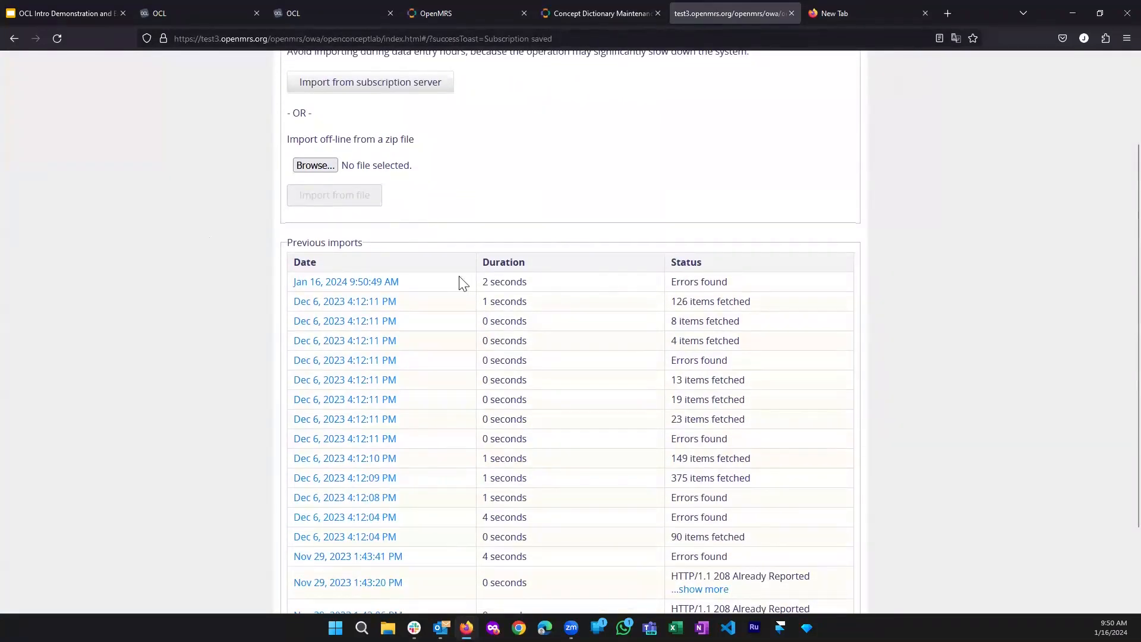
pyautogui.click(344, 283)
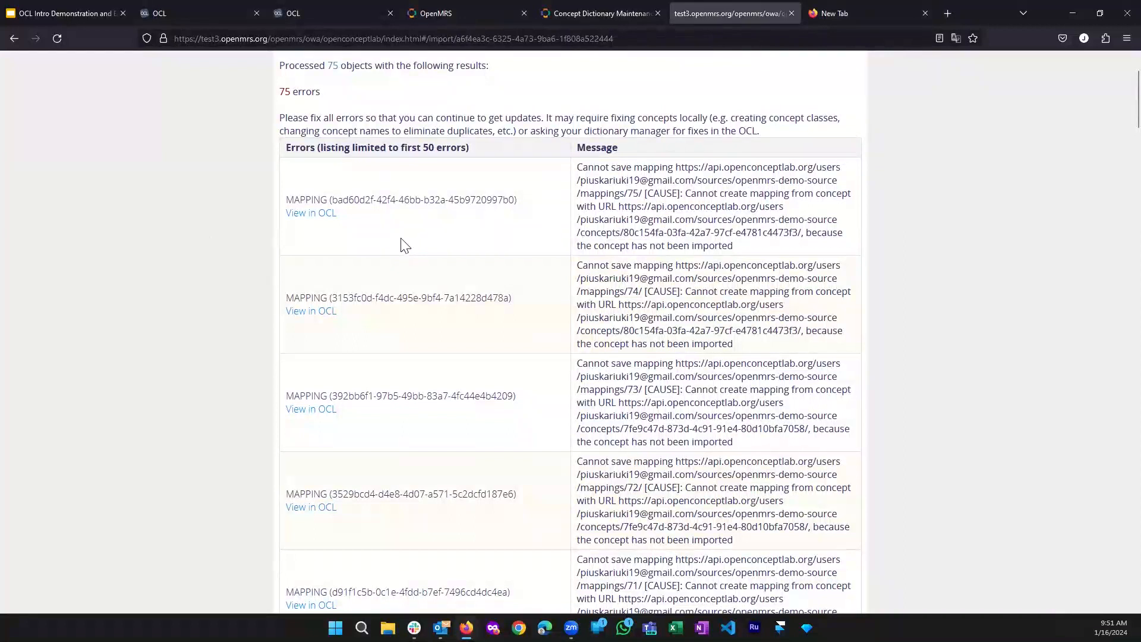
# Review the import report: 75 objects processed, all 75 failing as mapping errors
pyautogui.scroll(-2, 502, 258)
pyautogui.scroll(-7, 499, 264)
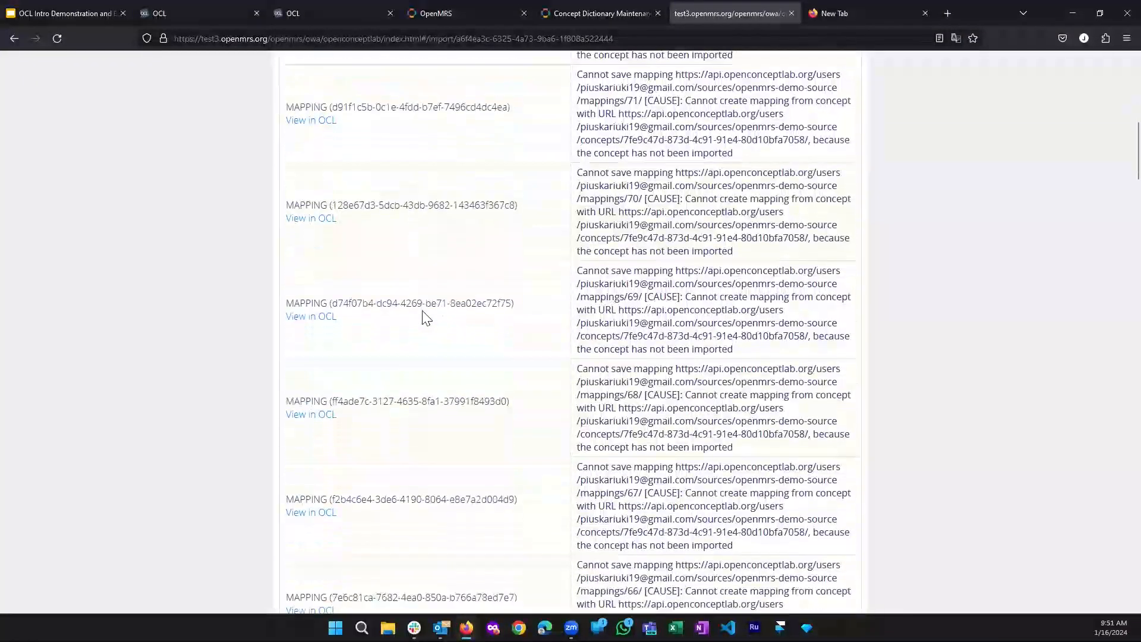
pyautogui.scroll(-2, 647, 315)
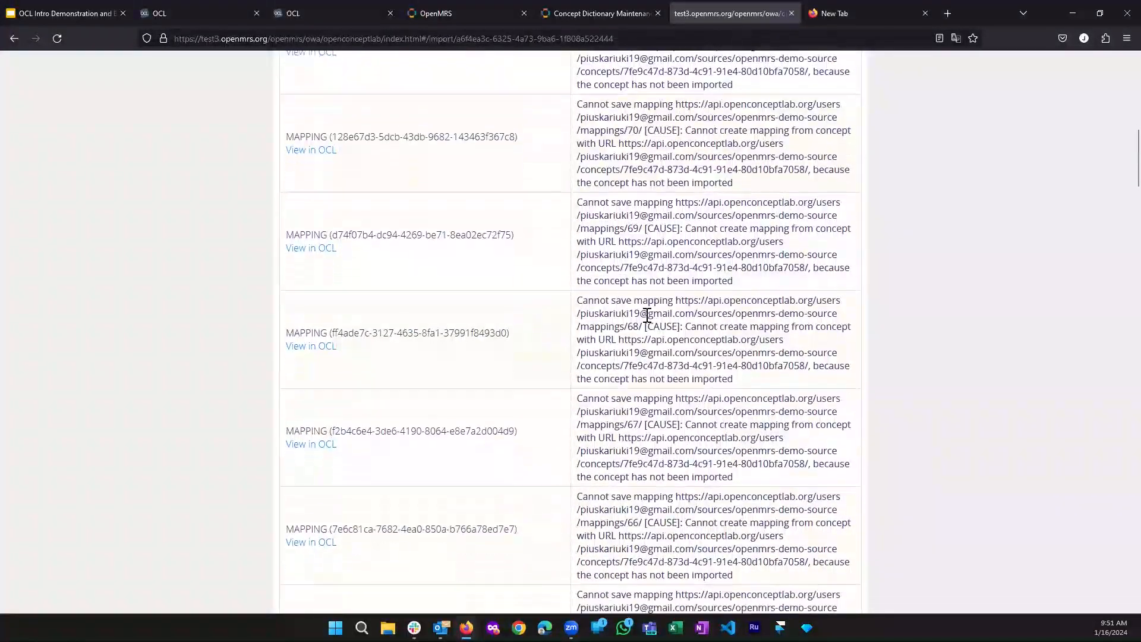
pyautogui.scroll(-1, 646, 315)
pyautogui.scroll(-2, 654, 285)
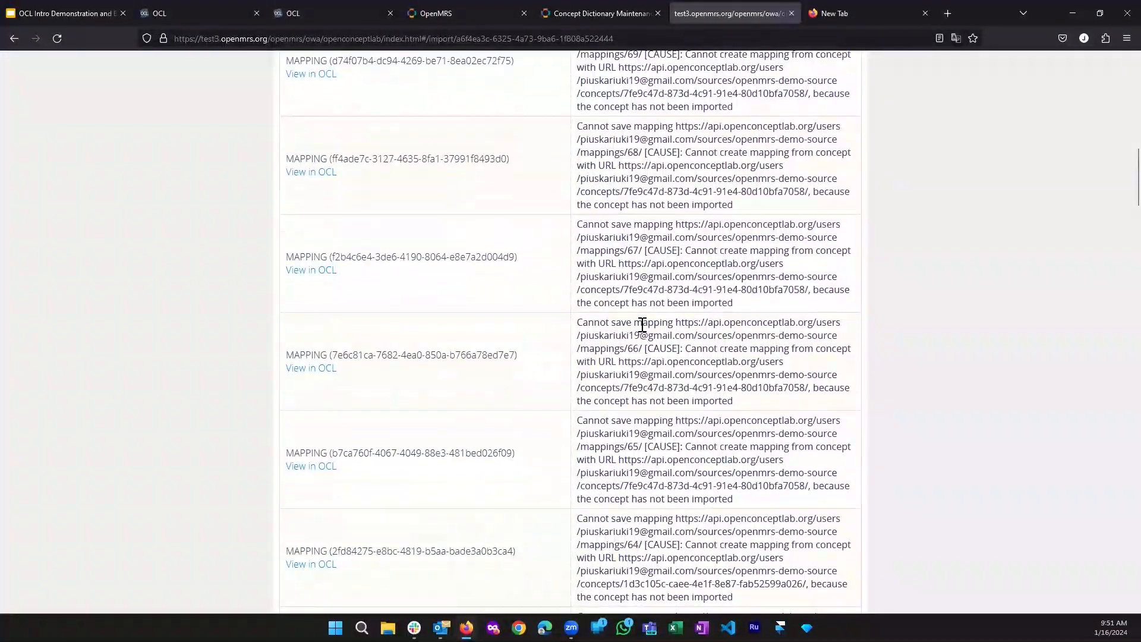
pyautogui.scroll(-4, 642, 326)
pyautogui.scroll(-6, 1112, 238)
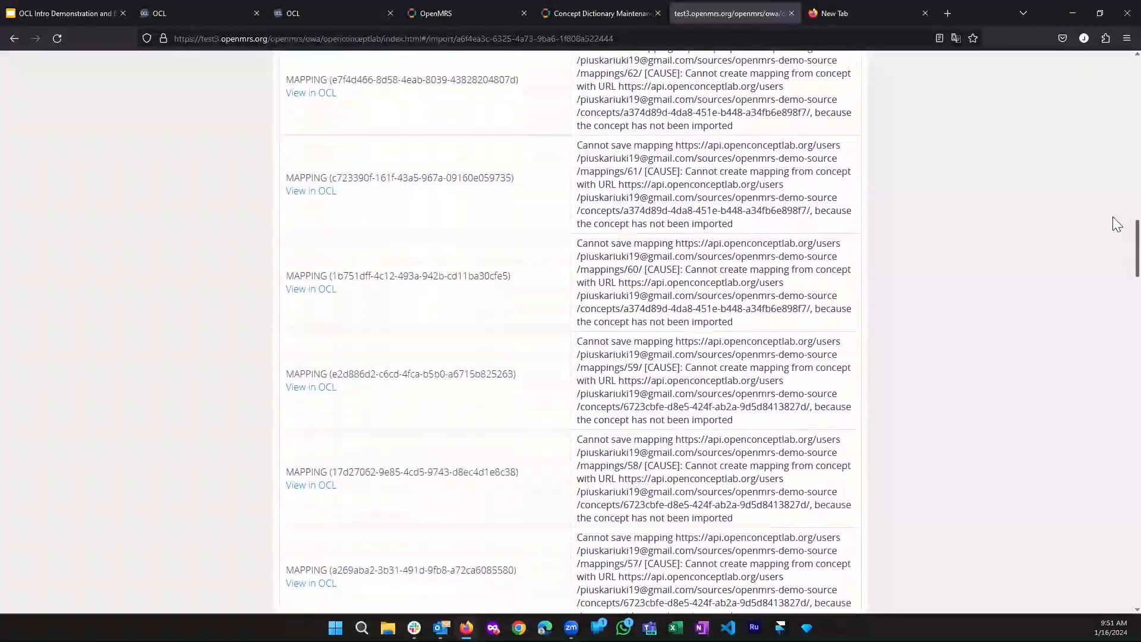
pyautogui.press('Home')
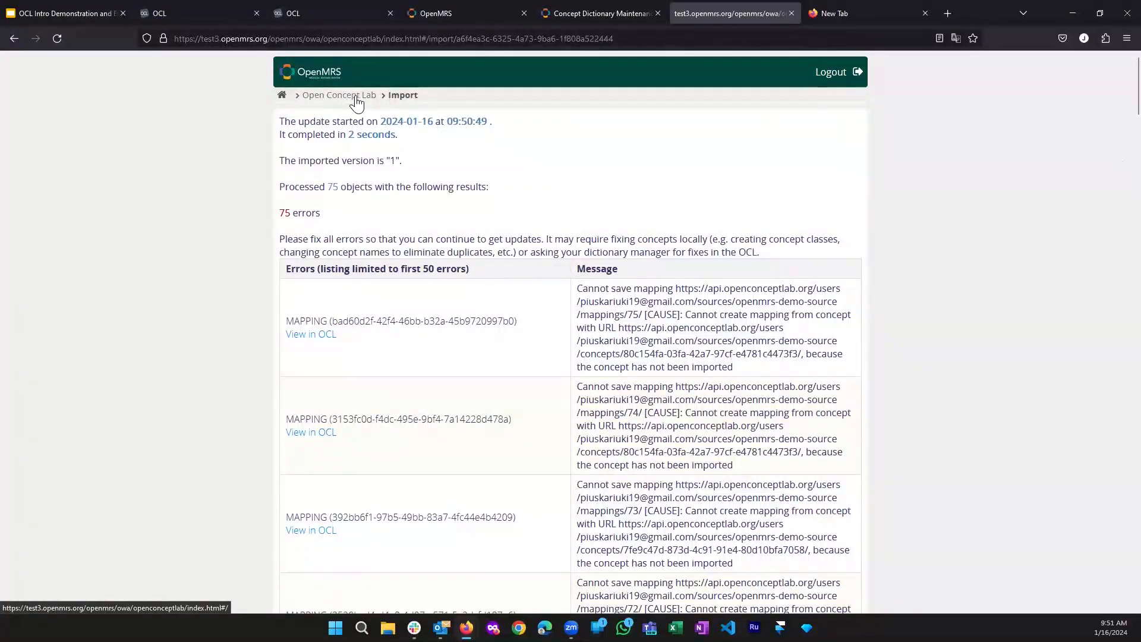
# Reload the Concept Dictionary, retry and clear the 'blood pane' search, then return to the OCL versions page
pyautogui.click(557, 6)
pyautogui.click(321, 188)
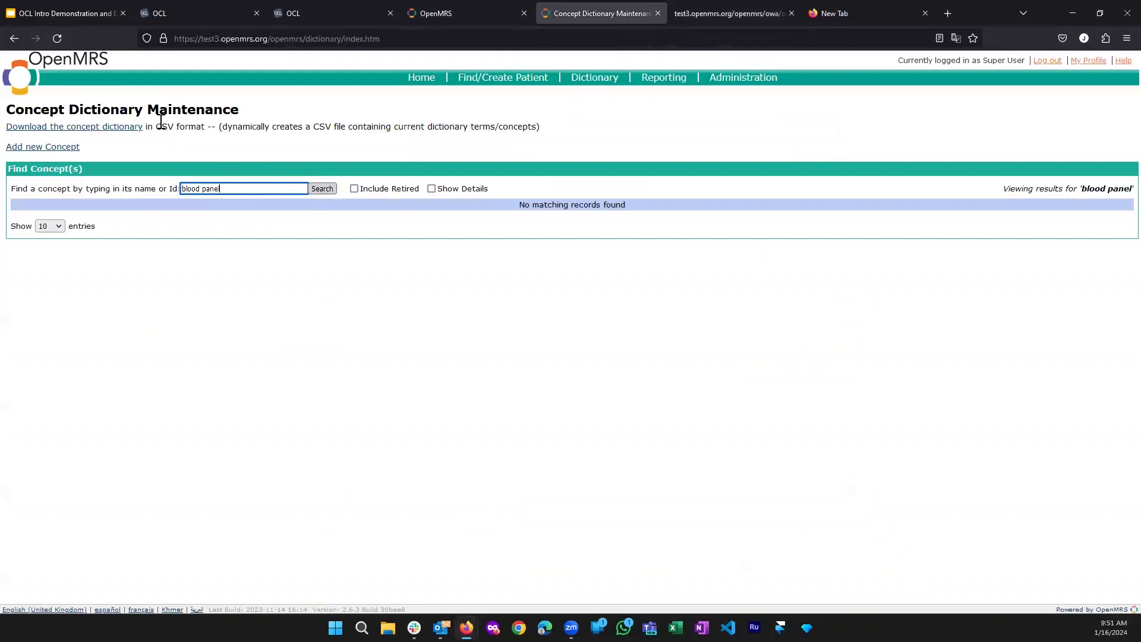
pyautogui.click(57, 38)
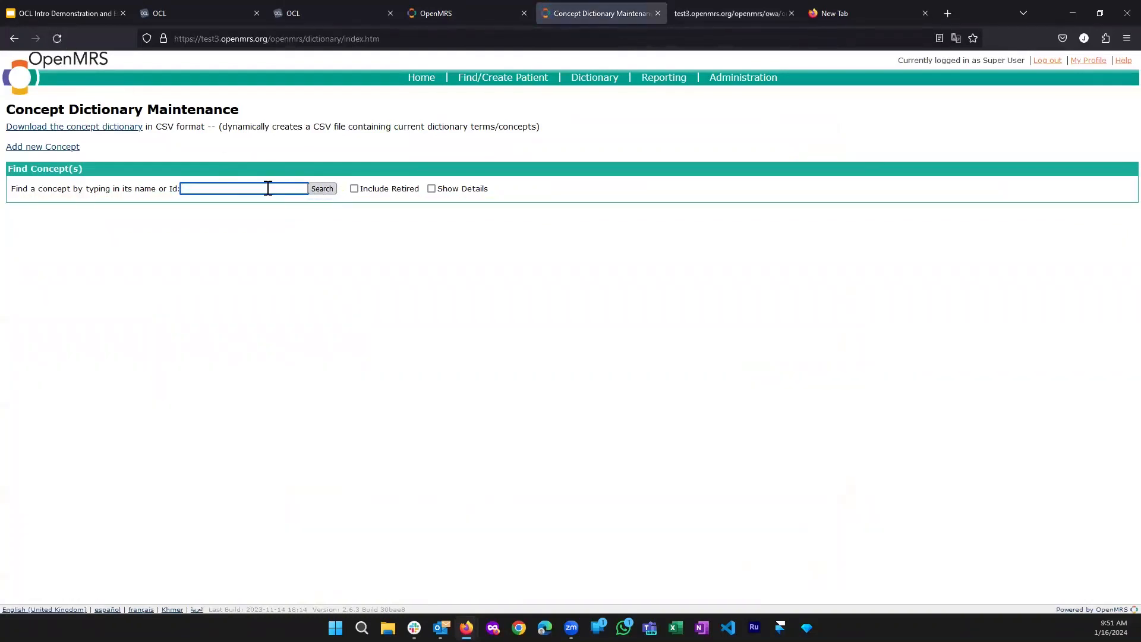
pyautogui.write('blood pane')
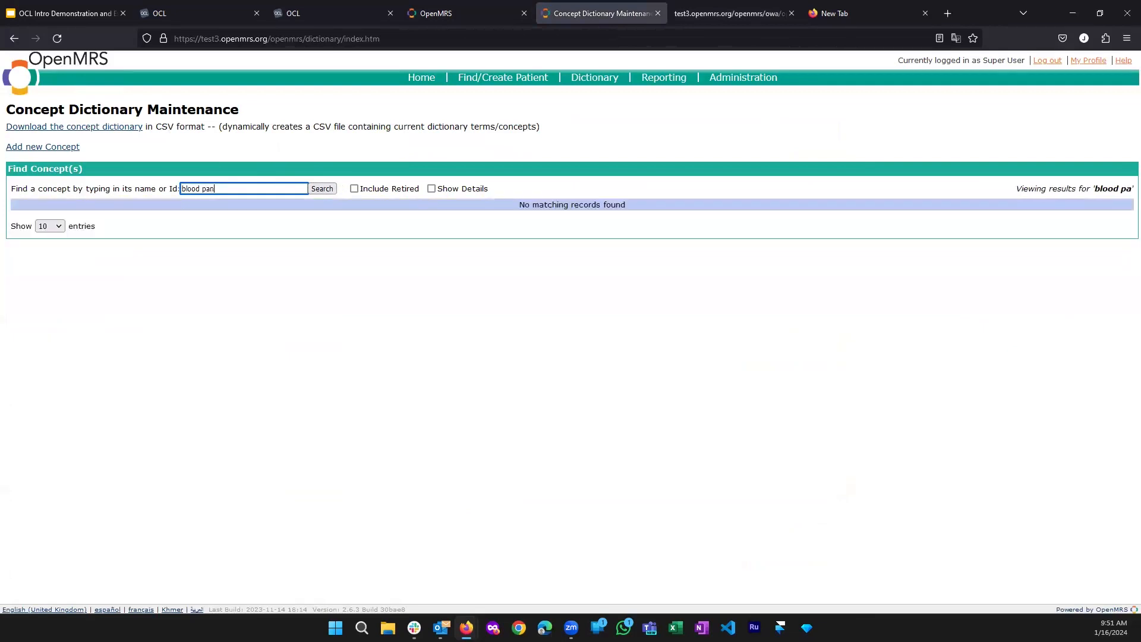
pyautogui.press('BackSpace')
pyautogui.press('BackSpace')
pyautogui.press('BackSpace')
pyautogui.press('BackSpace')
pyautogui.press('BackSpace')
pyautogui.press('BackSpace')
pyautogui.press('BackSpace')
pyautogui.press('BackSpace')
pyautogui.press('BackSpace')
pyautogui.press('BackSpace')
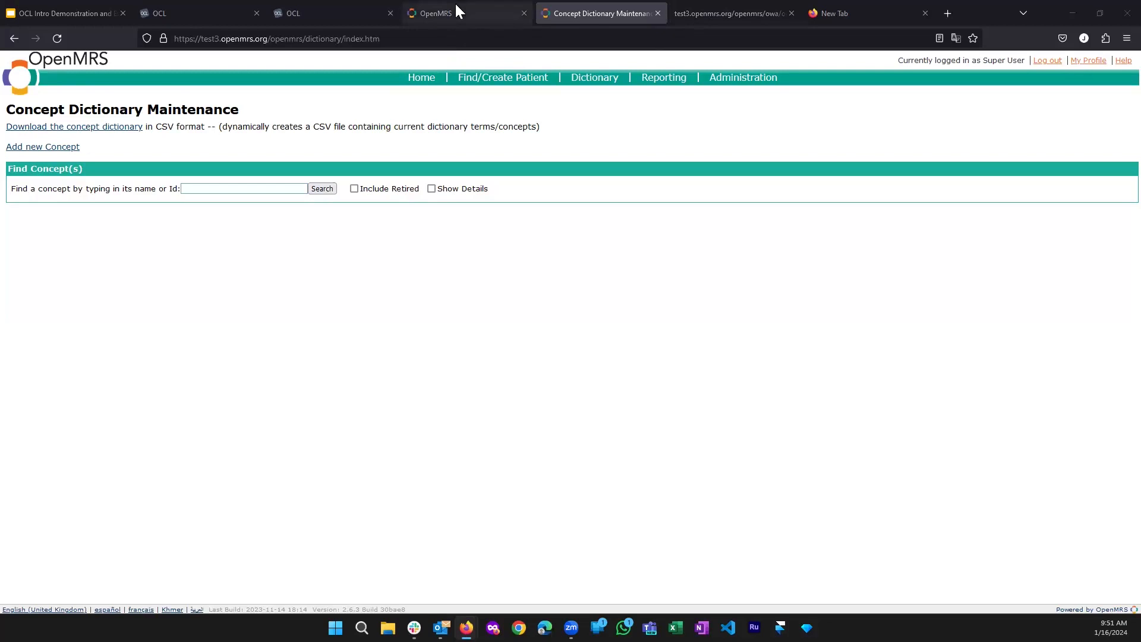
pyautogui.click(341, 12)
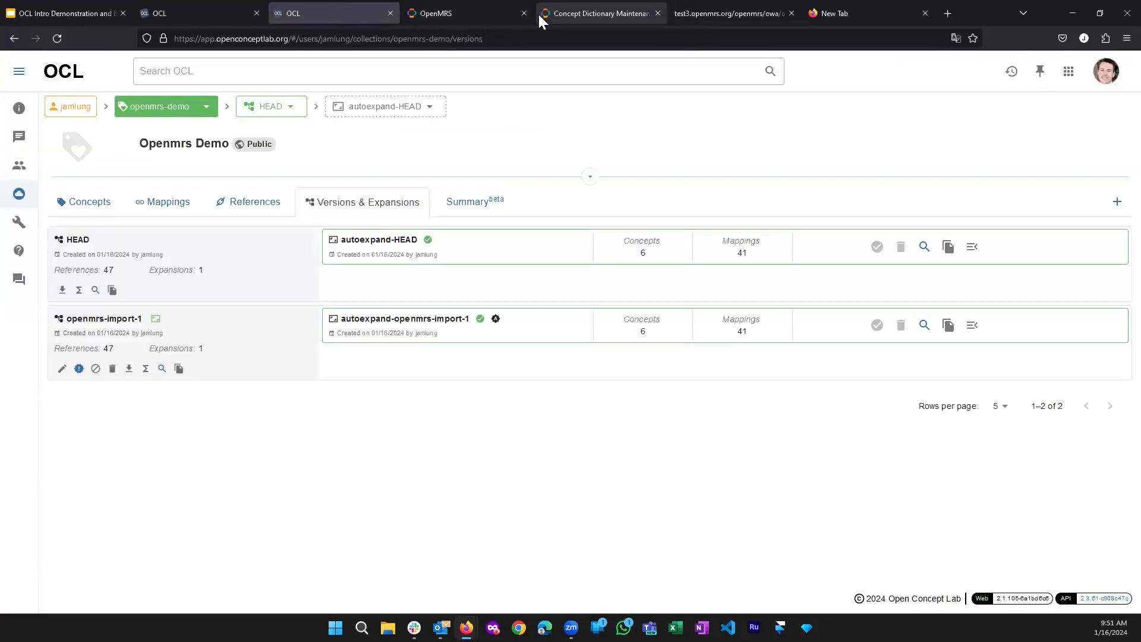
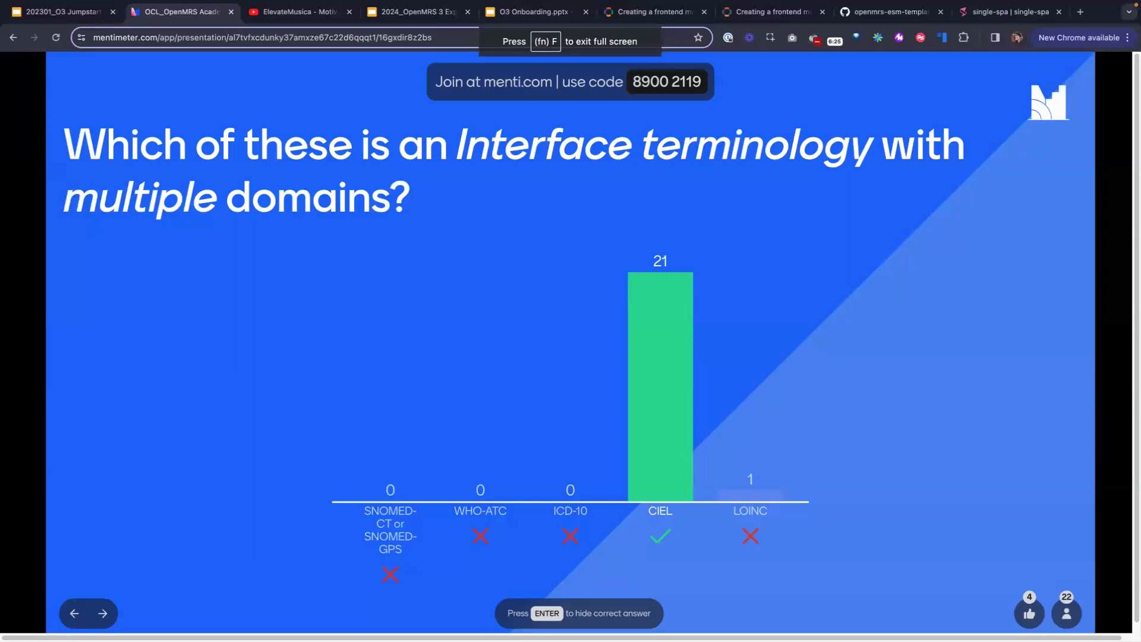
# Search OCL for 'openmrs', returning 4,782 matching concepts
pyautogui.write('mrs')
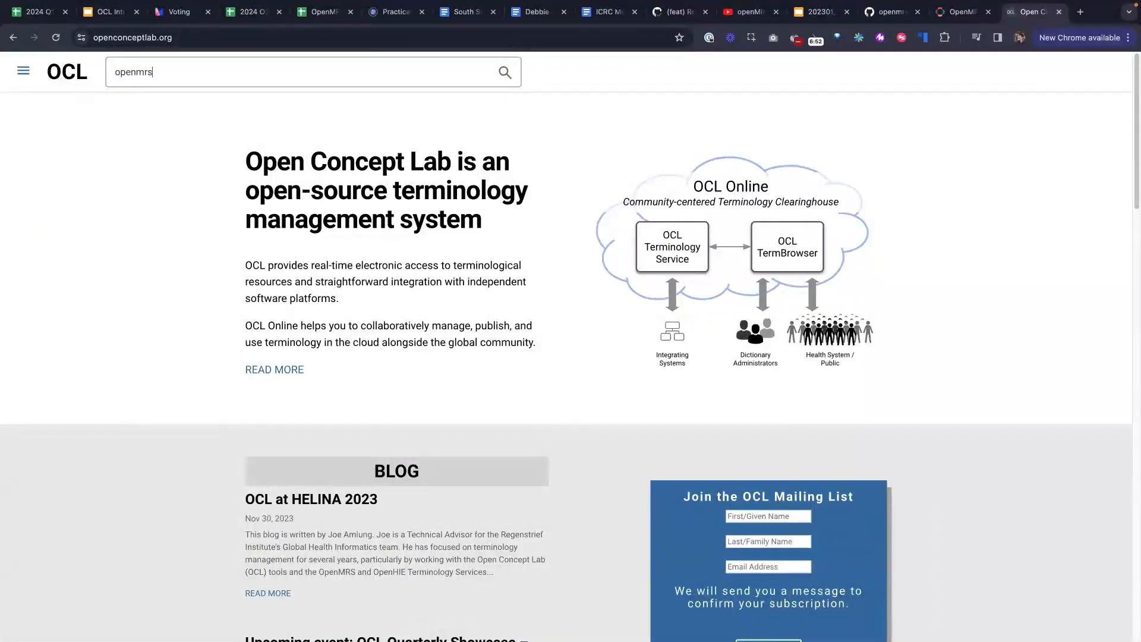
pyautogui.press('Return')
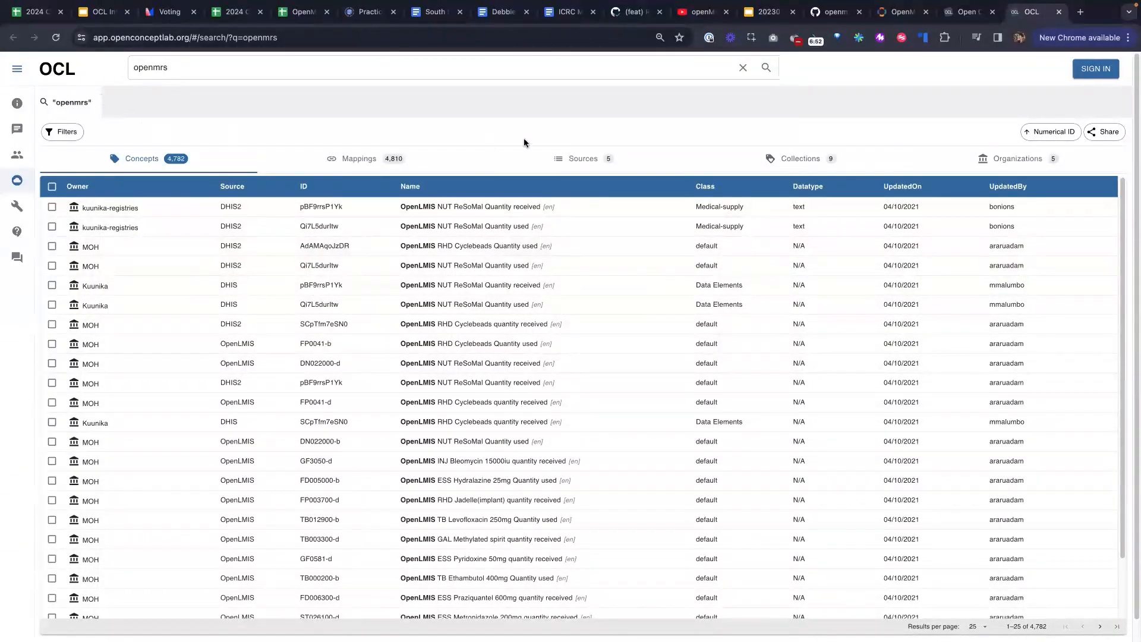
# Filter the results to organizations, enlarge the page, and list the openmrs organization's collections
pyautogui.click(1003, 159)
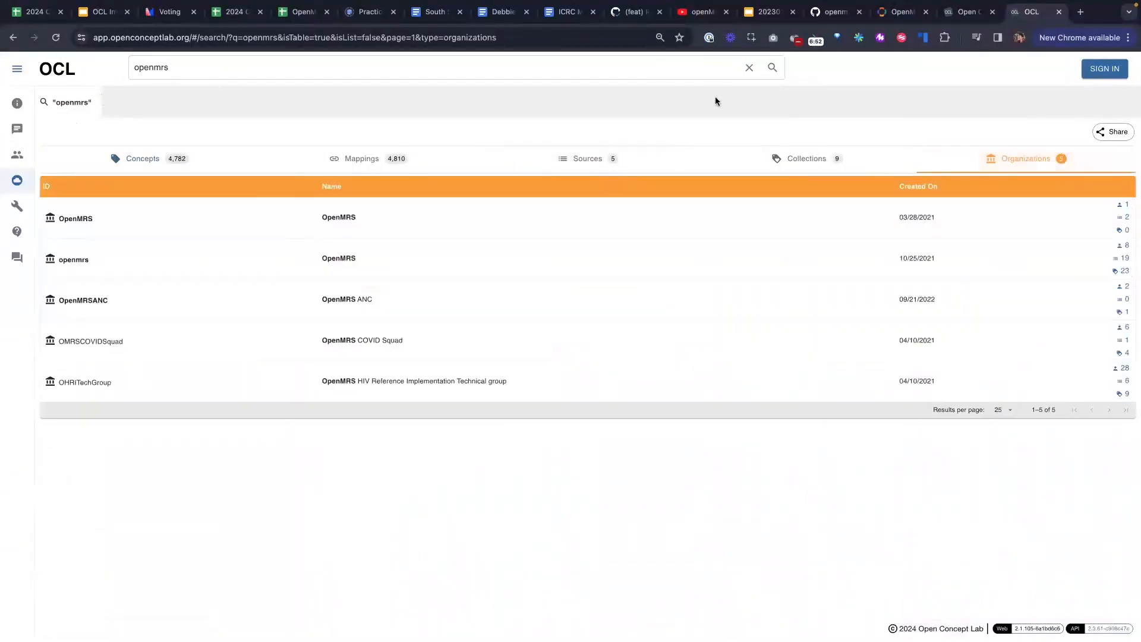
pyautogui.press('super+equal')
pyautogui.press('super+equal')
pyautogui.press('super+equal')
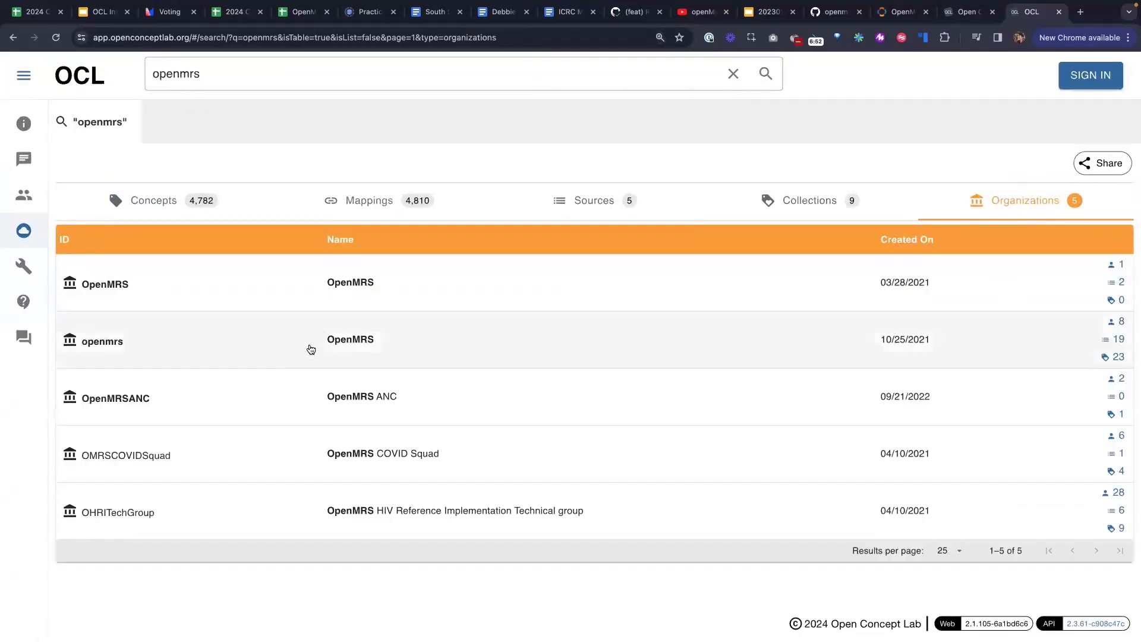
pyautogui.click(310, 348)
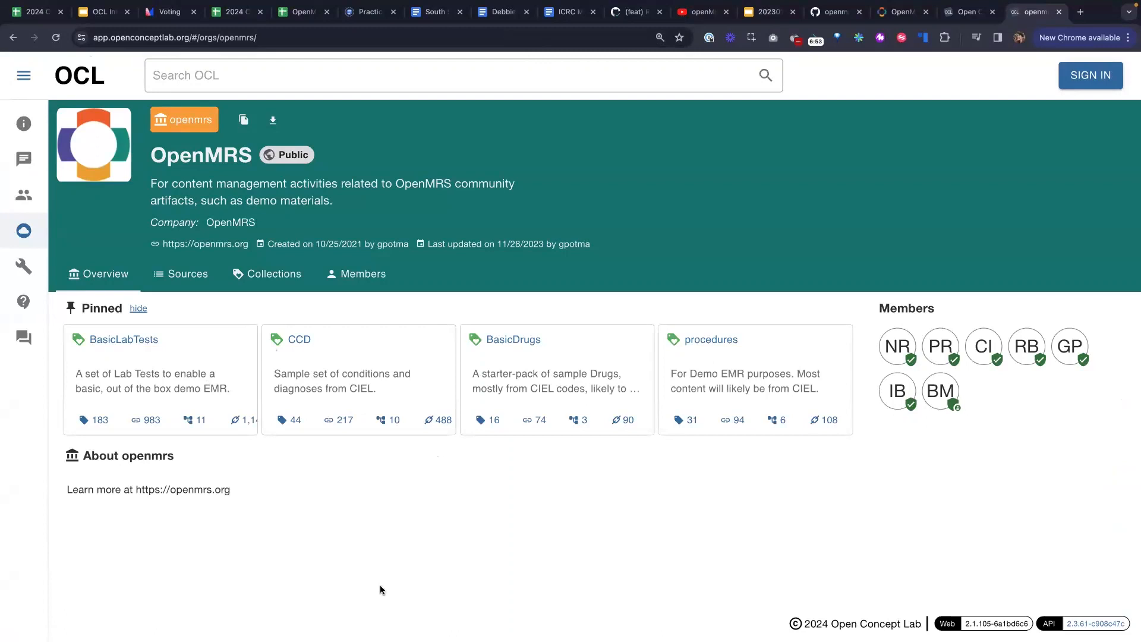
pyautogui.click(278, 281)
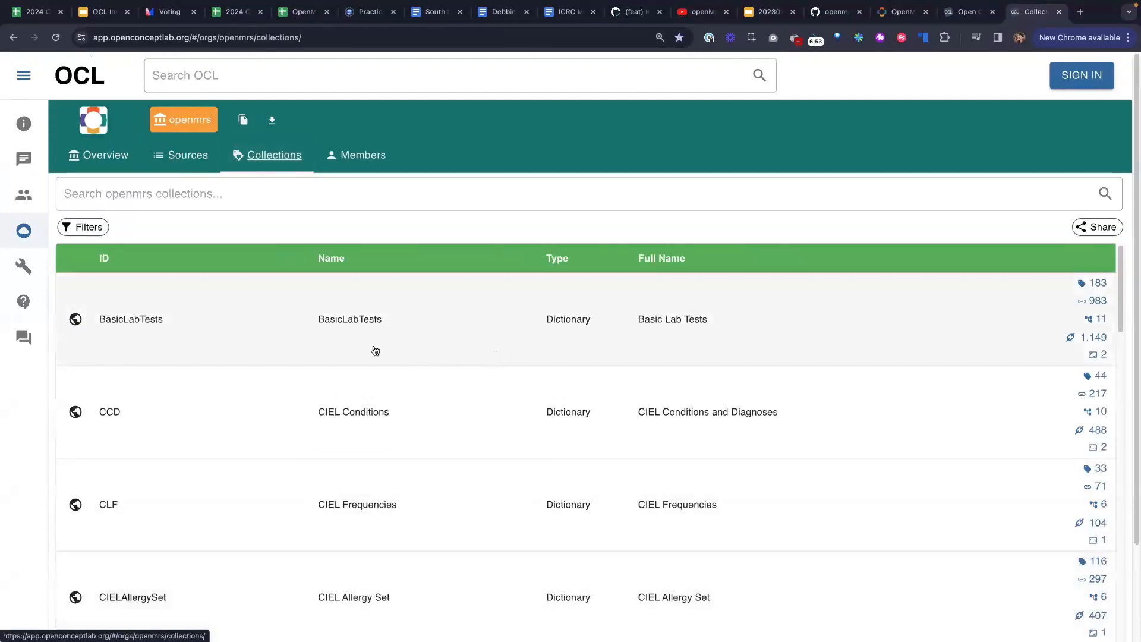
# Open the BasicLabTests collection and view its versions HEAD, 4.6, 4.5 and 4.4
pyautogui.click(361, 328)
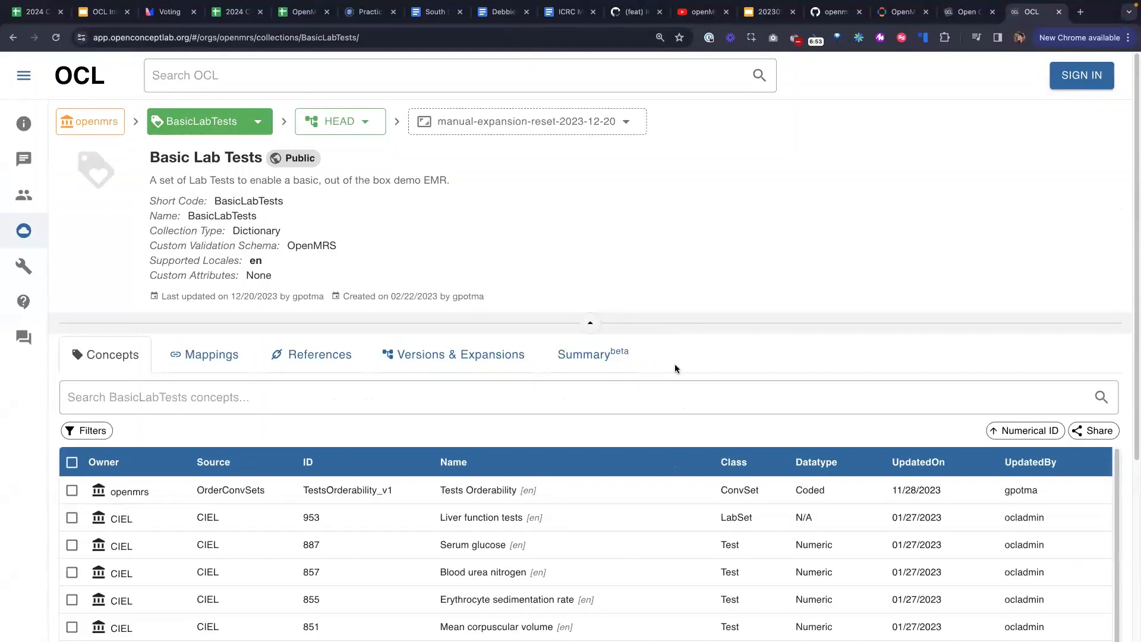
pyautogui.scroll(-1, 666, 383)
pyautogui.scroll(1, 327, 202)
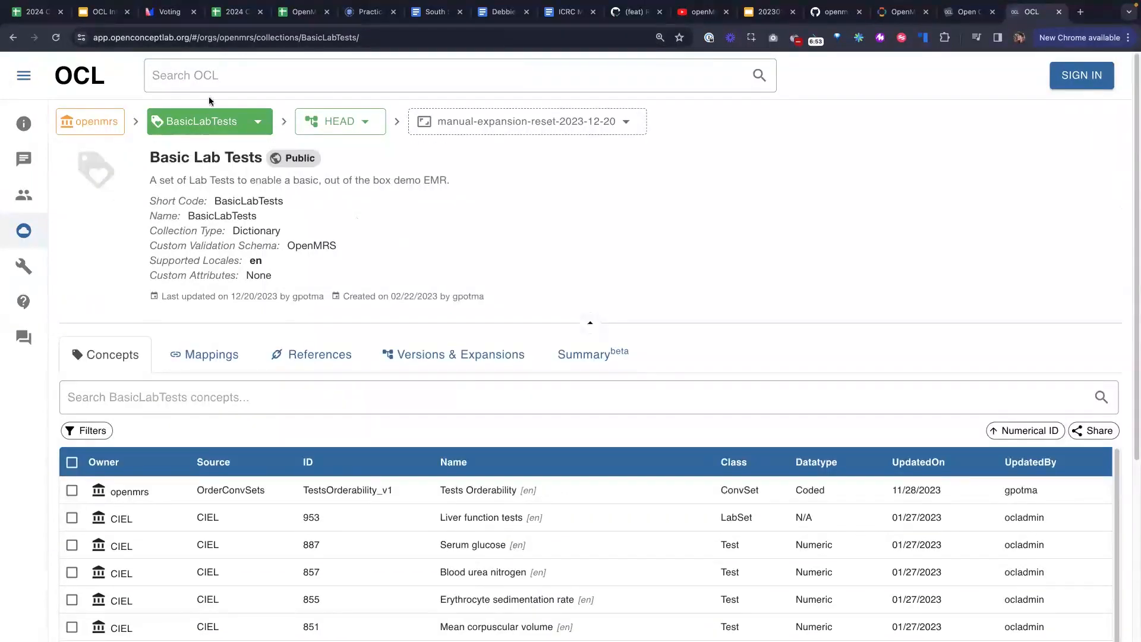
pyautogui.scroll(-3, 458, 409)
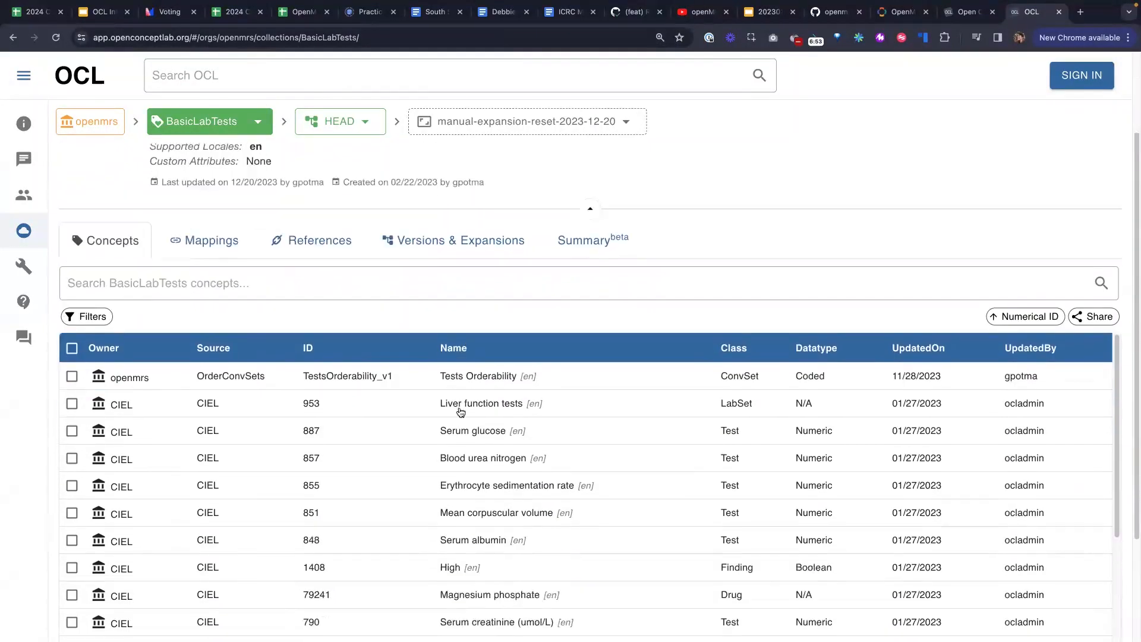
pyautogui.scroll(3, 573, 402)
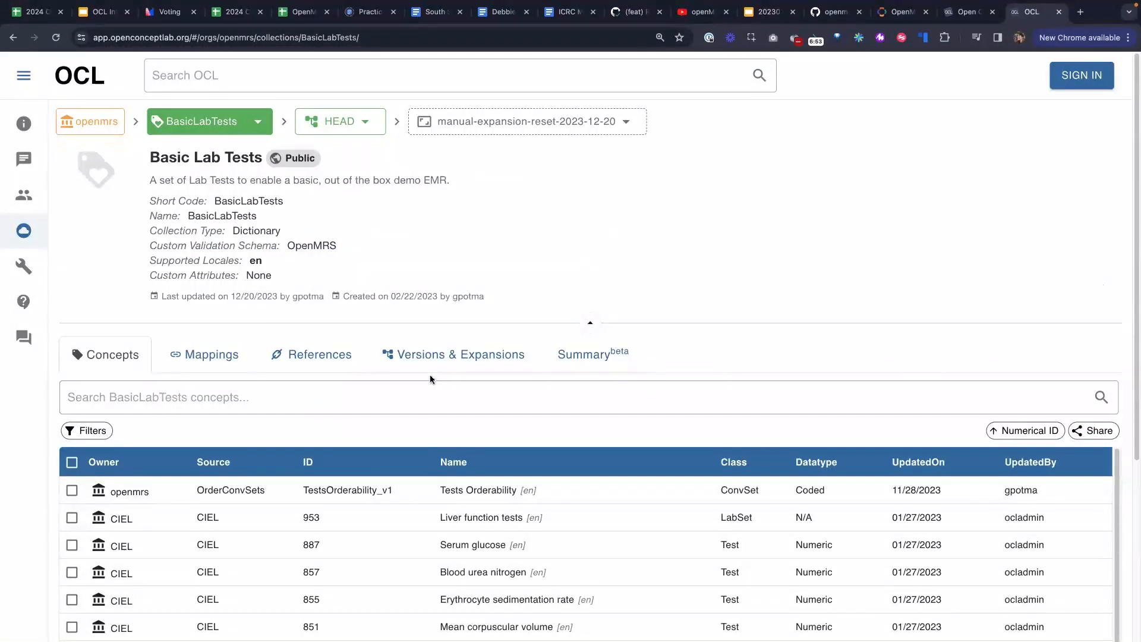
pyautogui.click(440, 355)
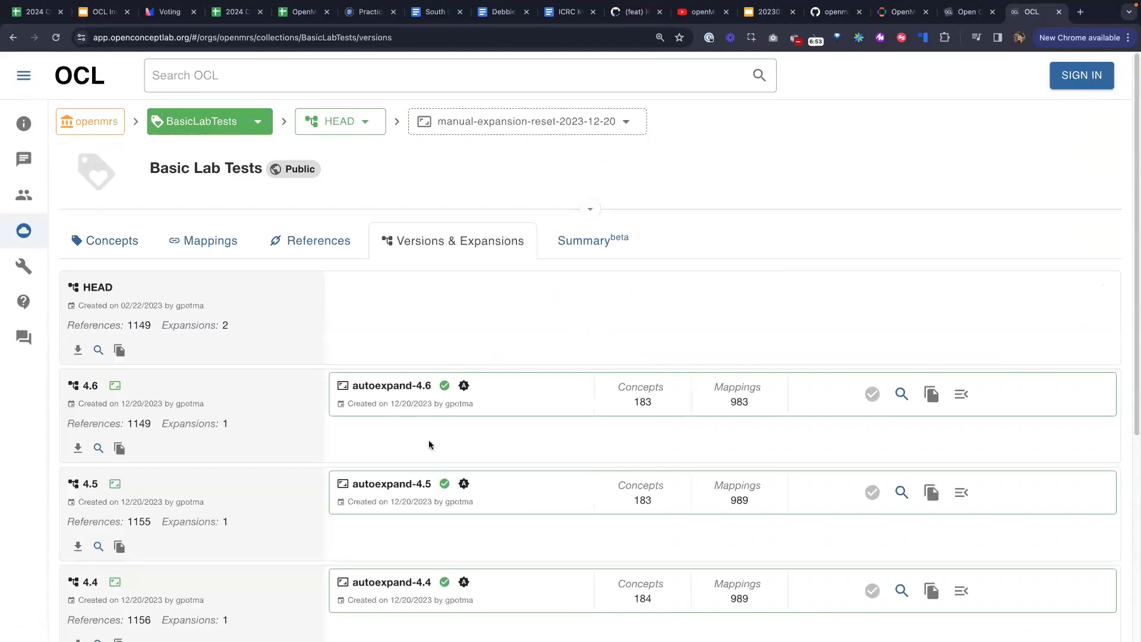
# Copy version 4.6's URL and check its Concepts CSV and Mappings CSV download options
pyautogui.click(118, 453)
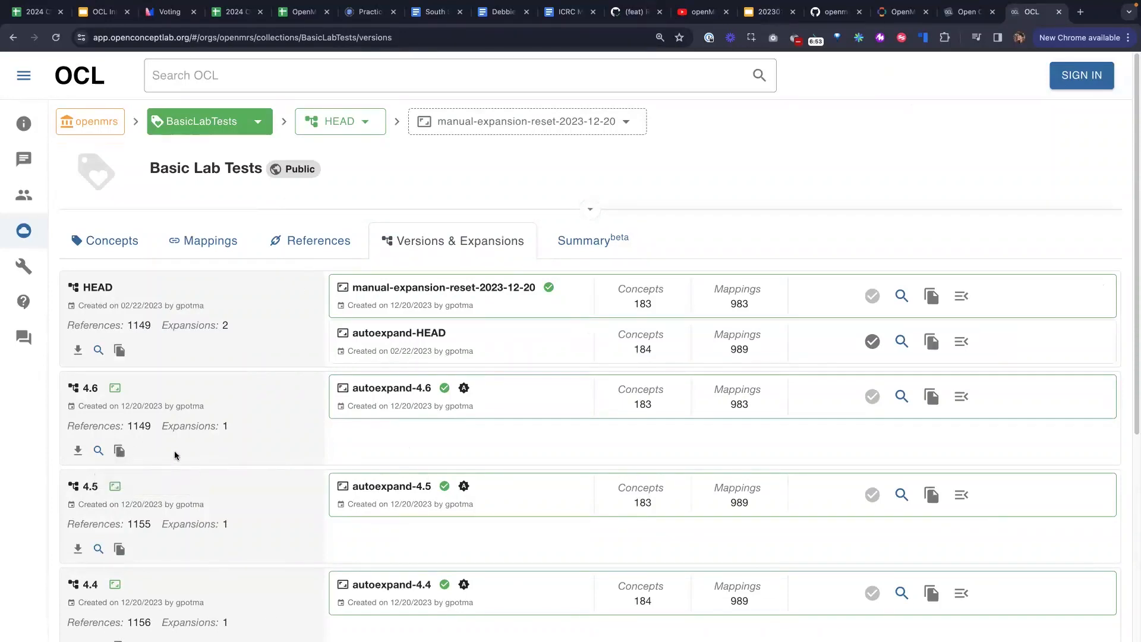
pyautogui.click(119, 451)
pyautogui.click(79, 451)
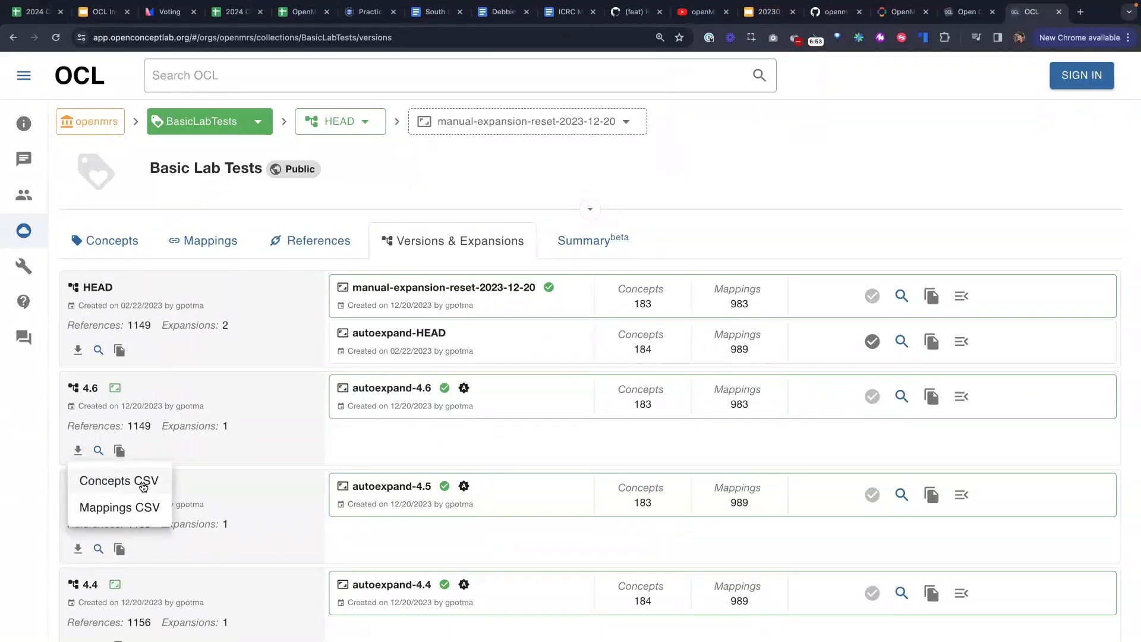
pyautogui.click(25, 447)
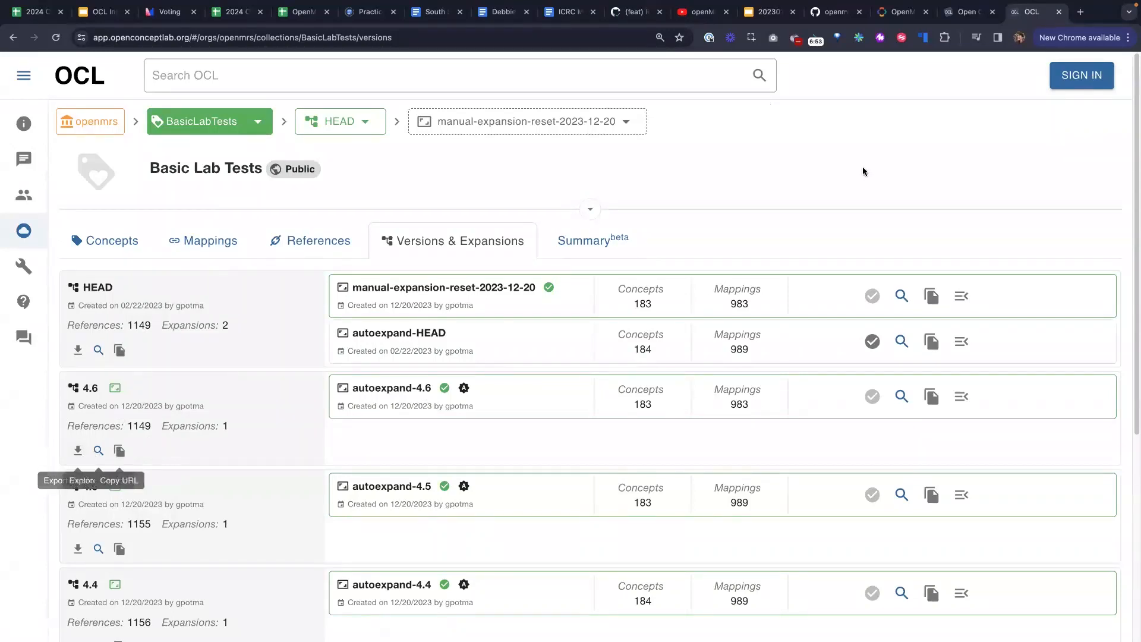
pyautogui.click(898, 12)
# In the GitHub ocl.md readme, follow Further examples to the RefApp distro's configuration/ocl folder
pyautogui.click(837, 13)
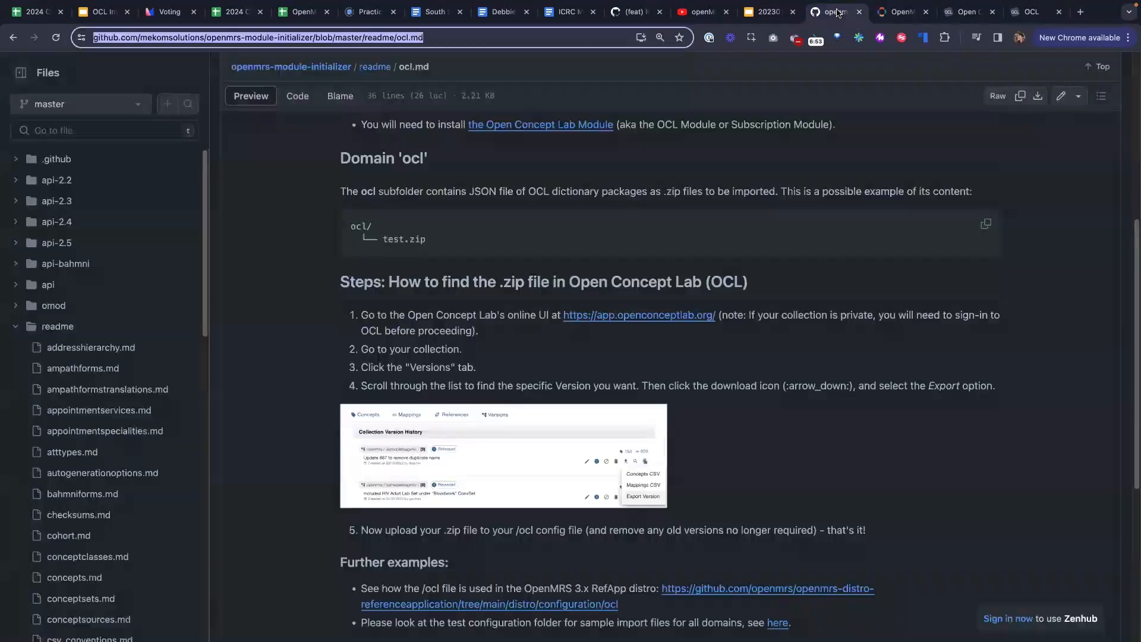
pyautogui.scroll(-7, 303, 460)
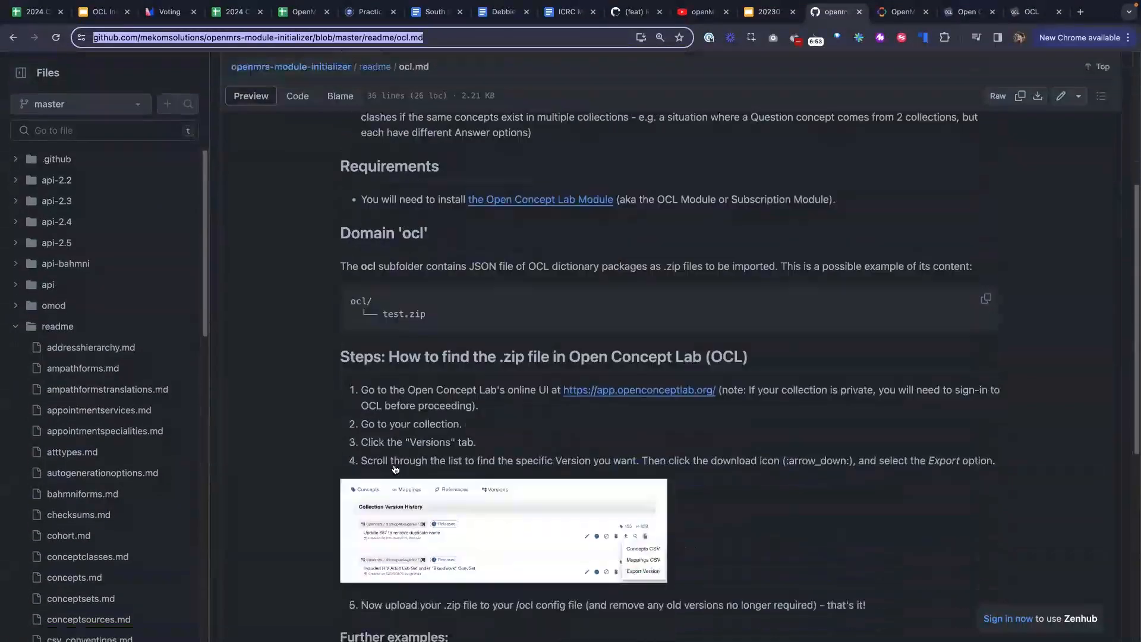
pyautogui.scroll(-3, 303, 459)
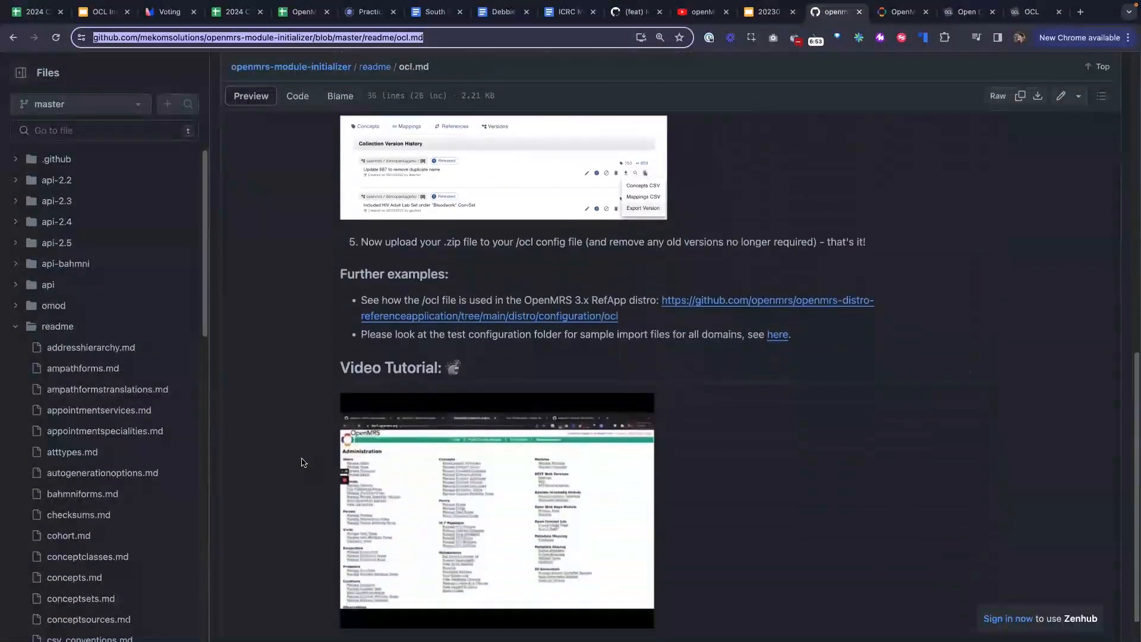
pyautogui.scroll(1, 303, 462)
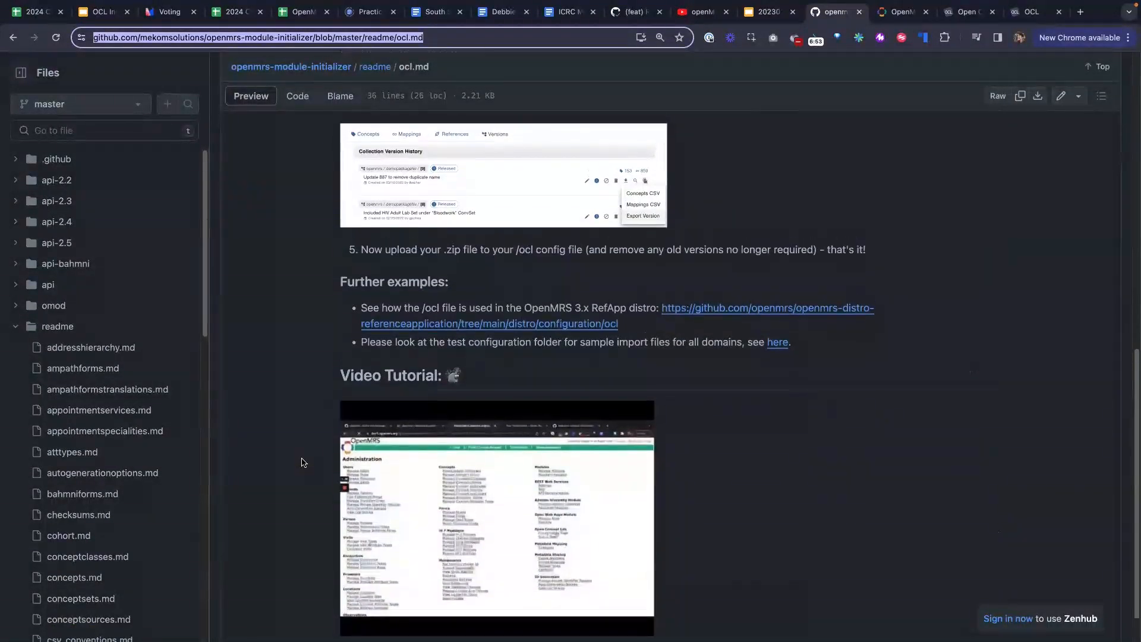
pyautogui.click(595, 329)
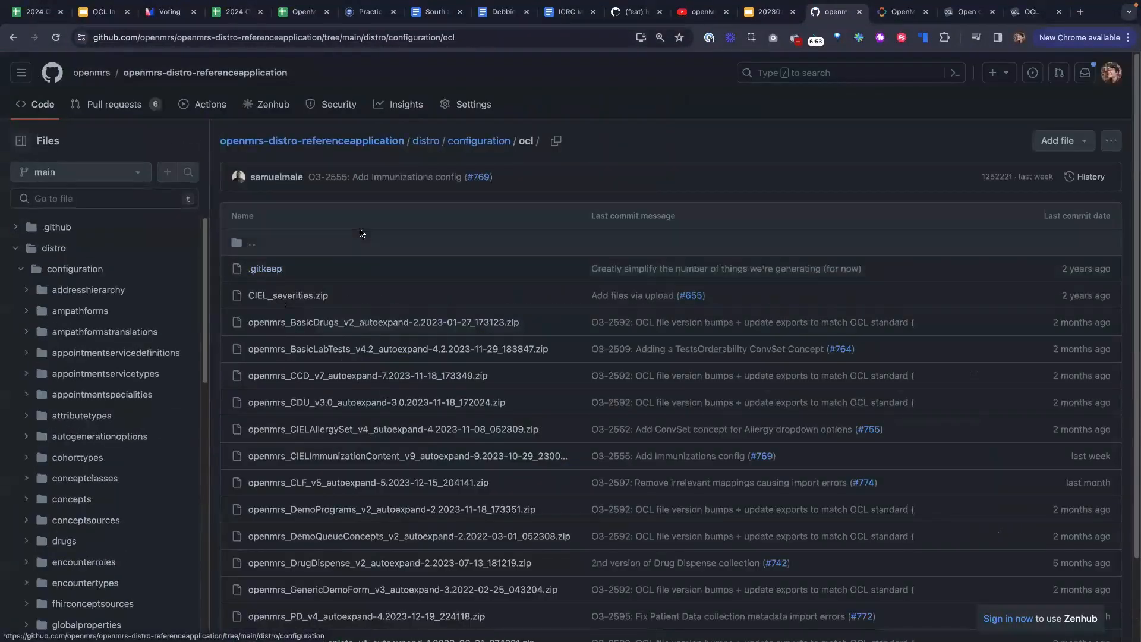
pyautogui.click(467, 143)
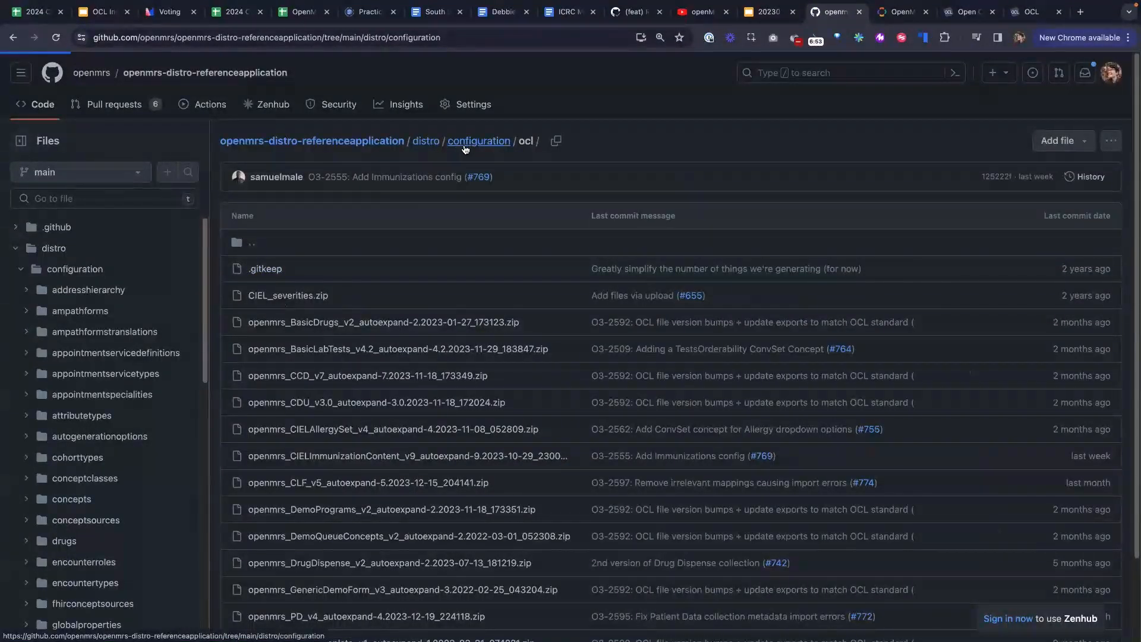
pyautogui.scroll(-8, 283, 560)
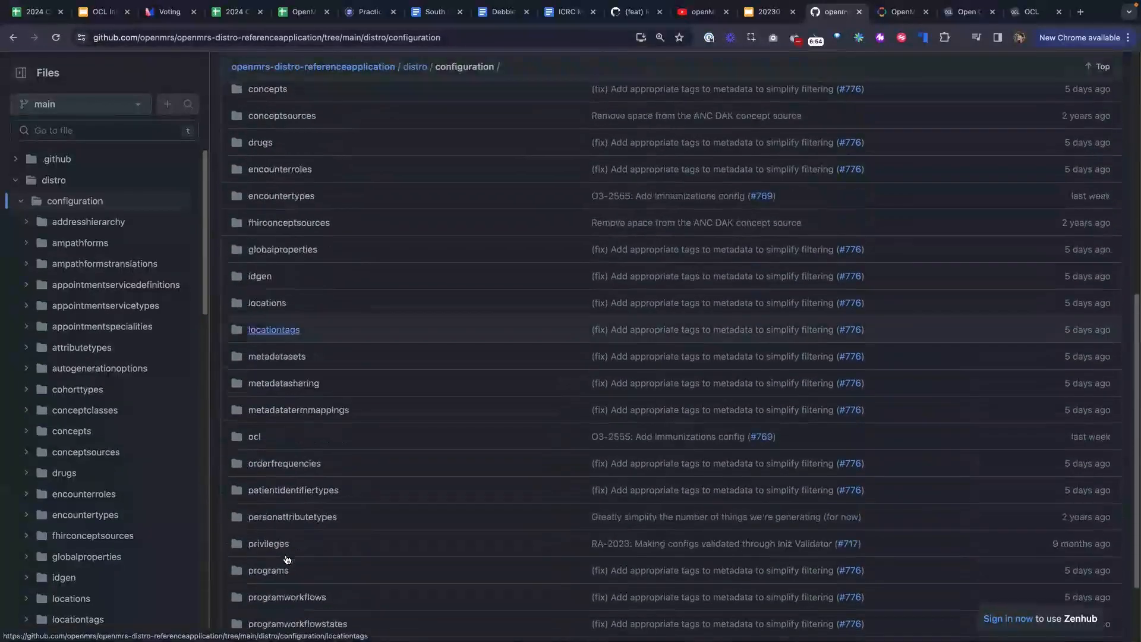
pyautogui.click(255, 393)
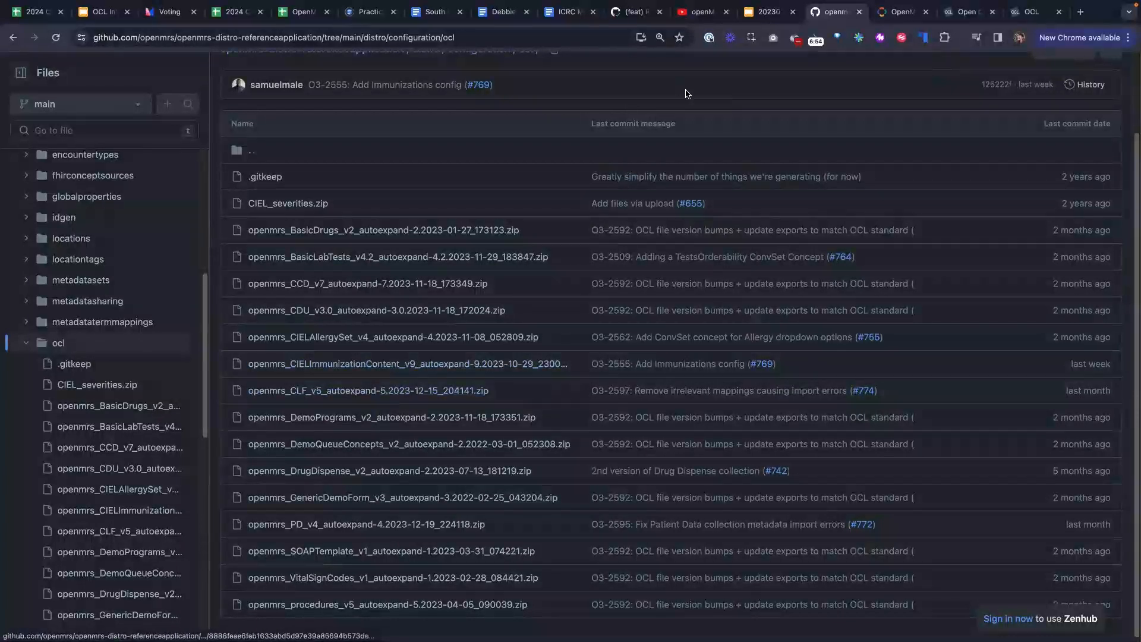
pyautogui.click(898, 14)
# Open the OpenMRS legacy Administration pages through System Administration
pyautogui.click(1125, 67)
pyautogui.click(1034, 100)
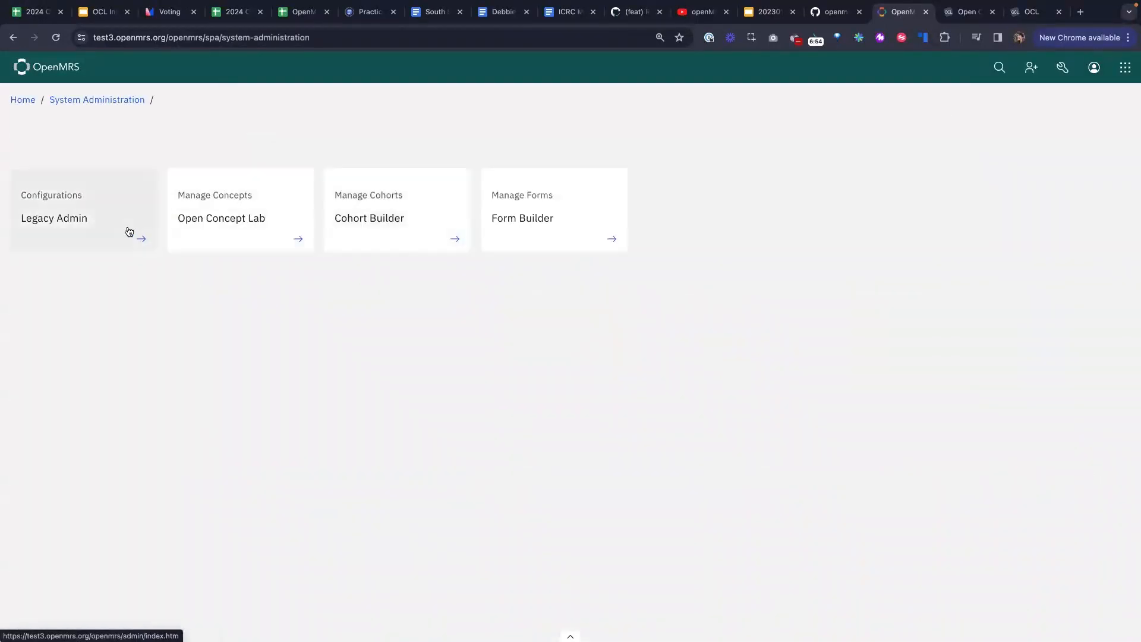
pyautogui.click(122, 231)
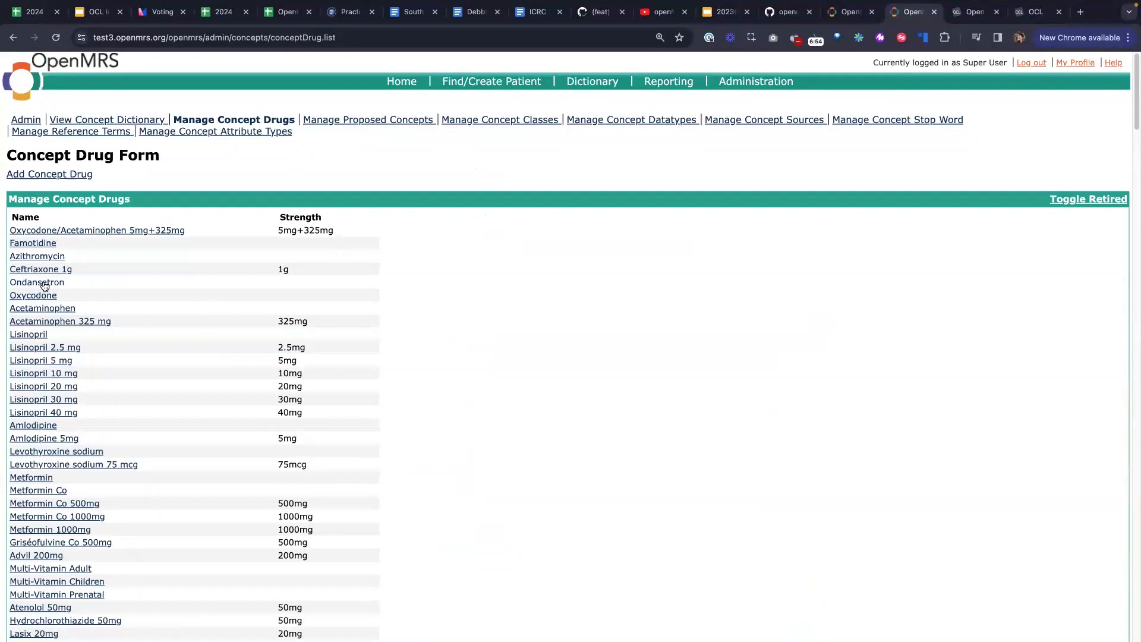
# View the Ondansetron drug record, return to Administration, then bring back the OCL versions page
pyautogui.click(44, 285)
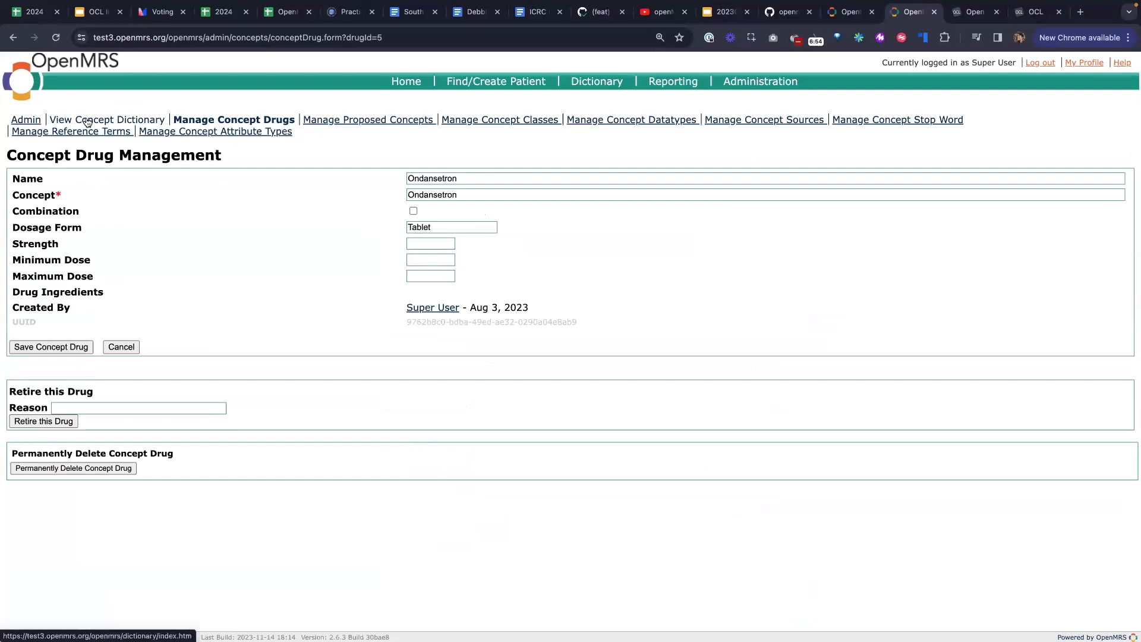
pyautogui.click(26, 119)
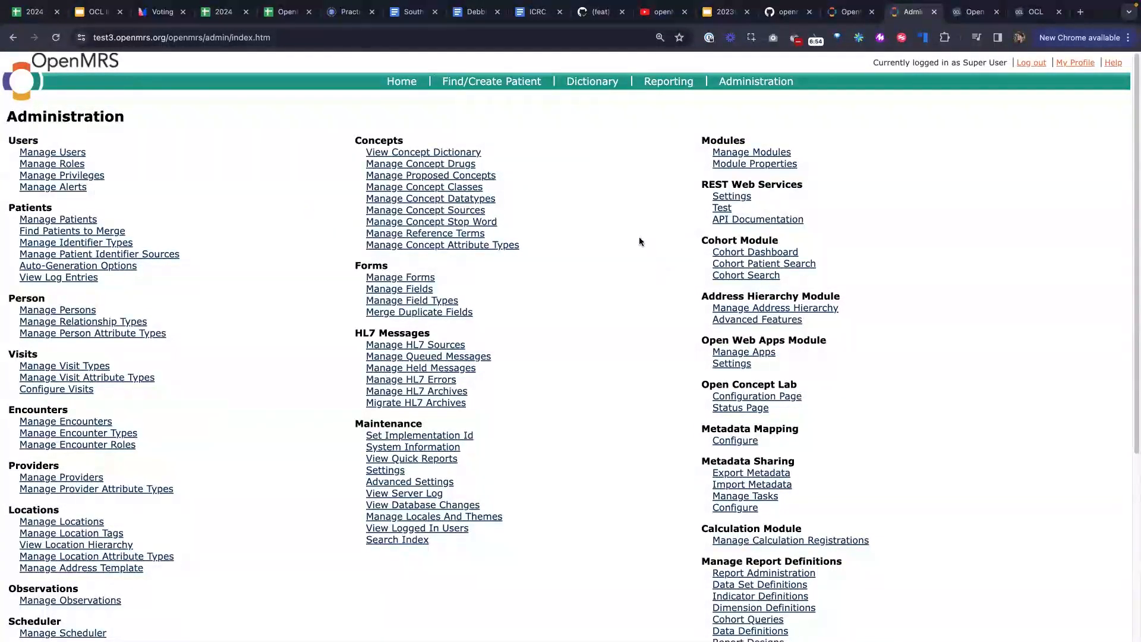
pyautogui.click(960, 11)
pyautogui.click(1037, 12)
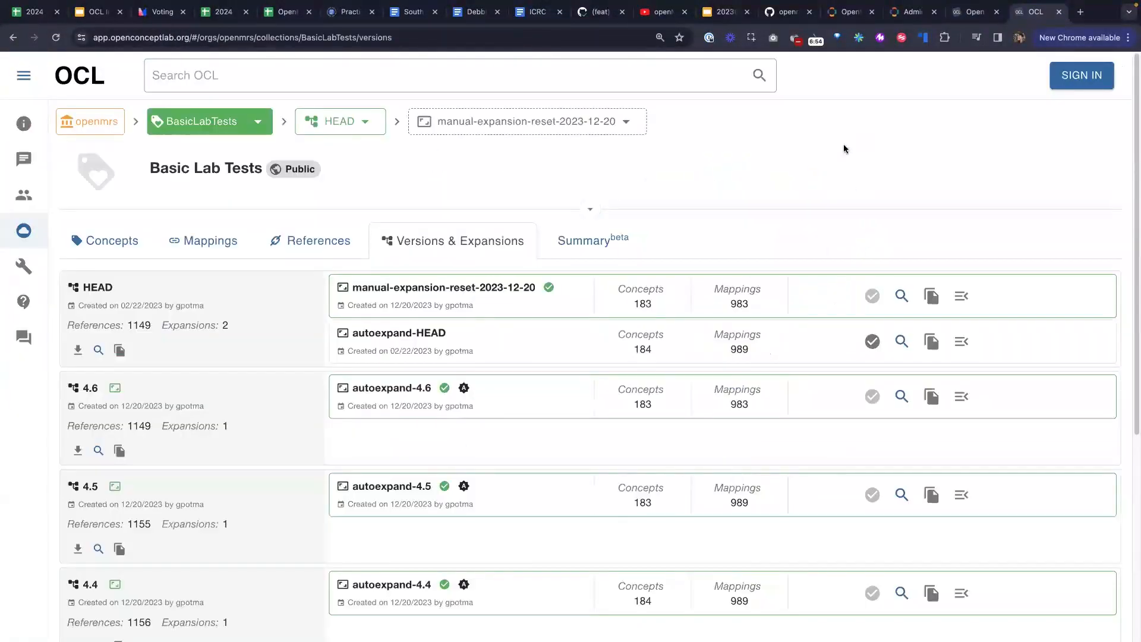
# Visit the OCL homepage, return to BasicLabTests versions, then open the openmrs organization overview
pyautogui.click(79, 78)
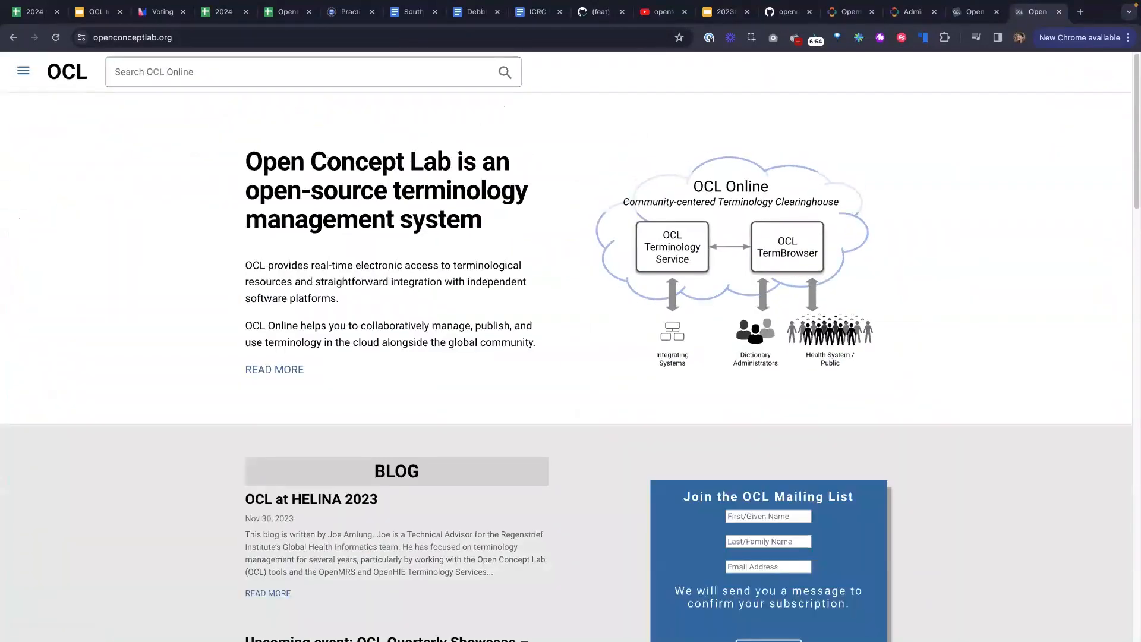
pyautogui.click(14, 37)
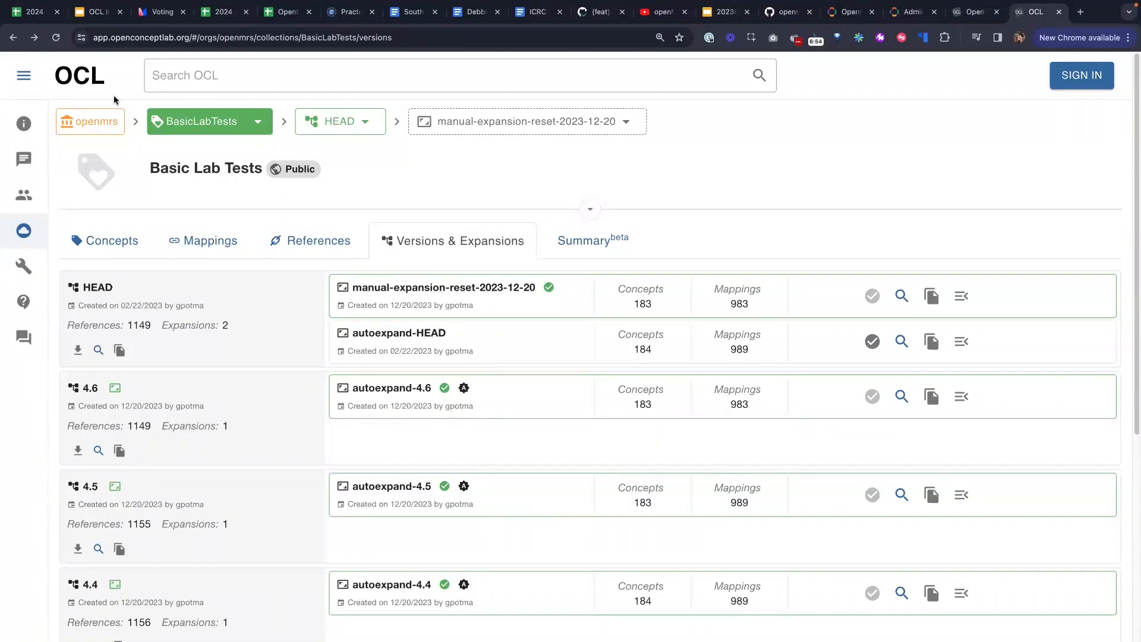
pyautogui.click(91, 122)
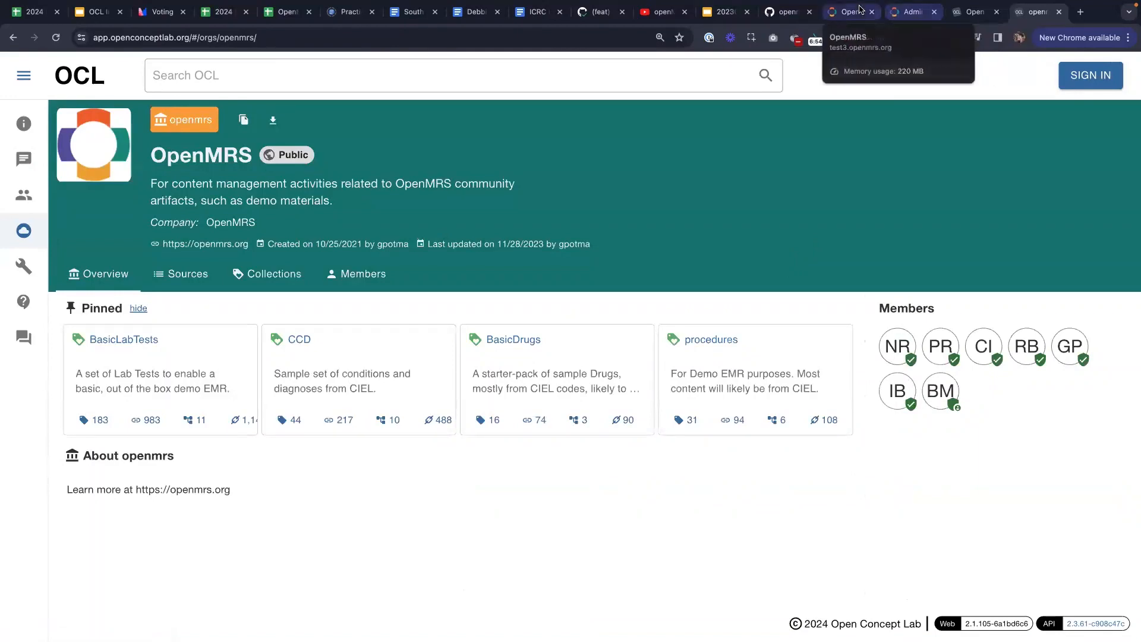
# Search the OpenMRS Concept Dictionary for 'blood' and open the OCL-downloaded Red blood cells concept
pyautogui.click(844, 18)
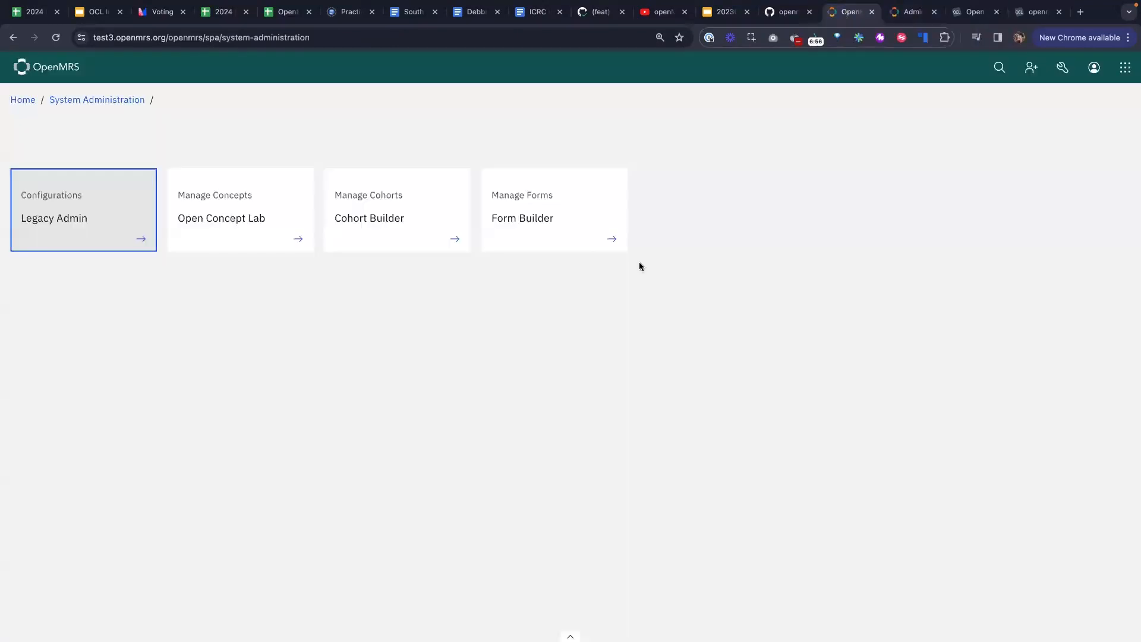
pyautogui.hotkey('ctrl', 'Tab')
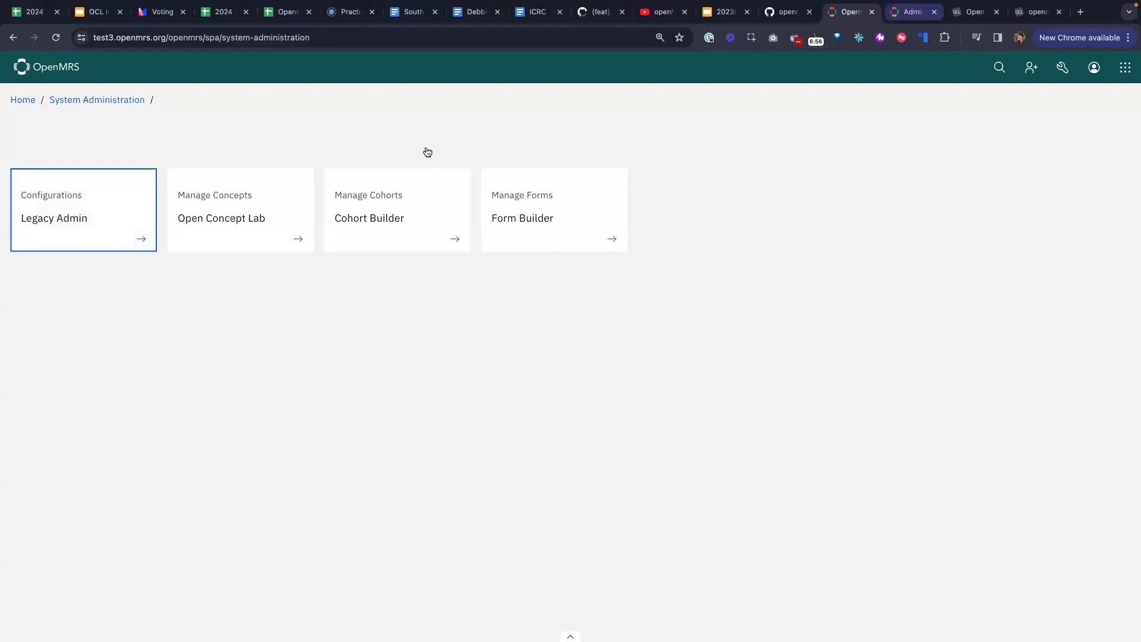
pyautogui.click(424, 149)
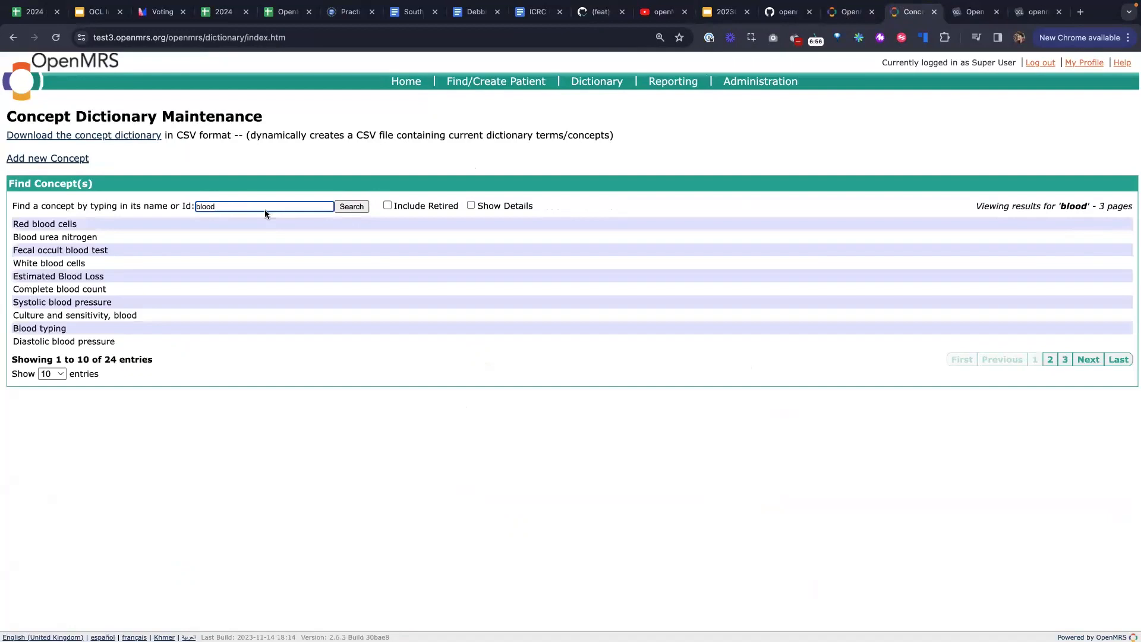
pyautogui.press('Return')
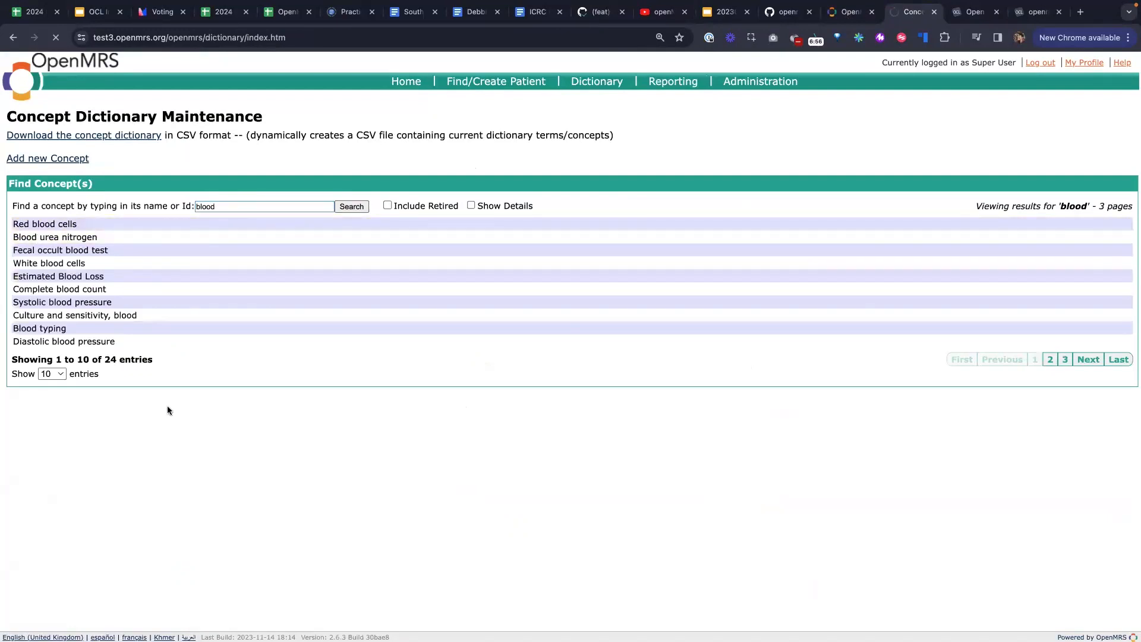
pyautogui.scroll(-2, 465, 404)
pyautogui.scroll(2, 465, 404)
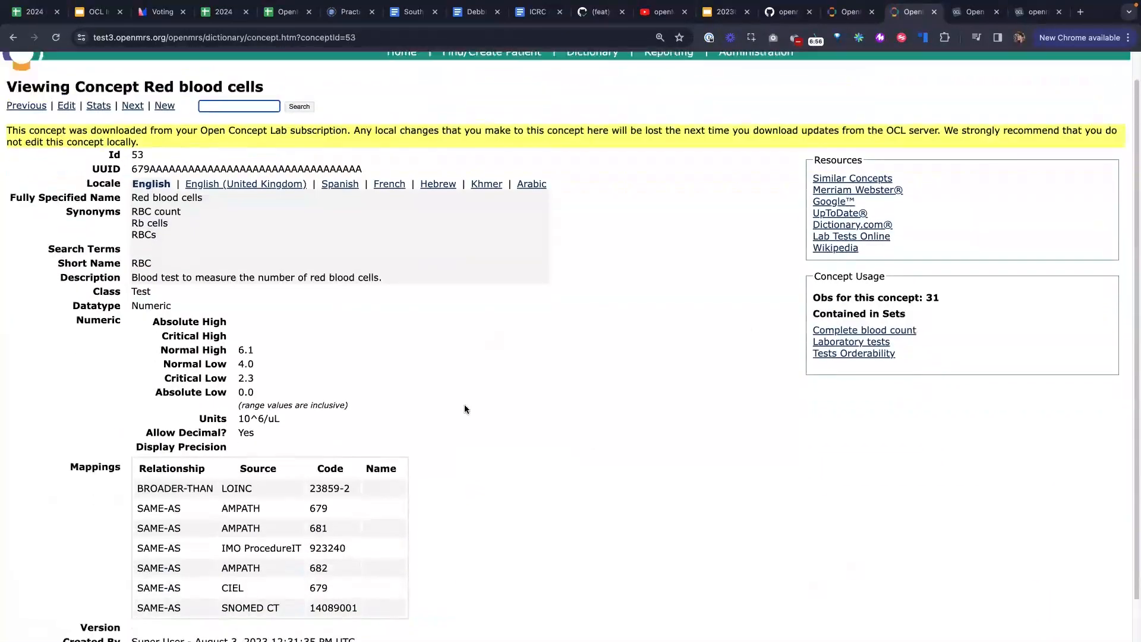
pyautogui.scroll(-2, 465, 404)
pyautogui.scroll(2, 465, 409)
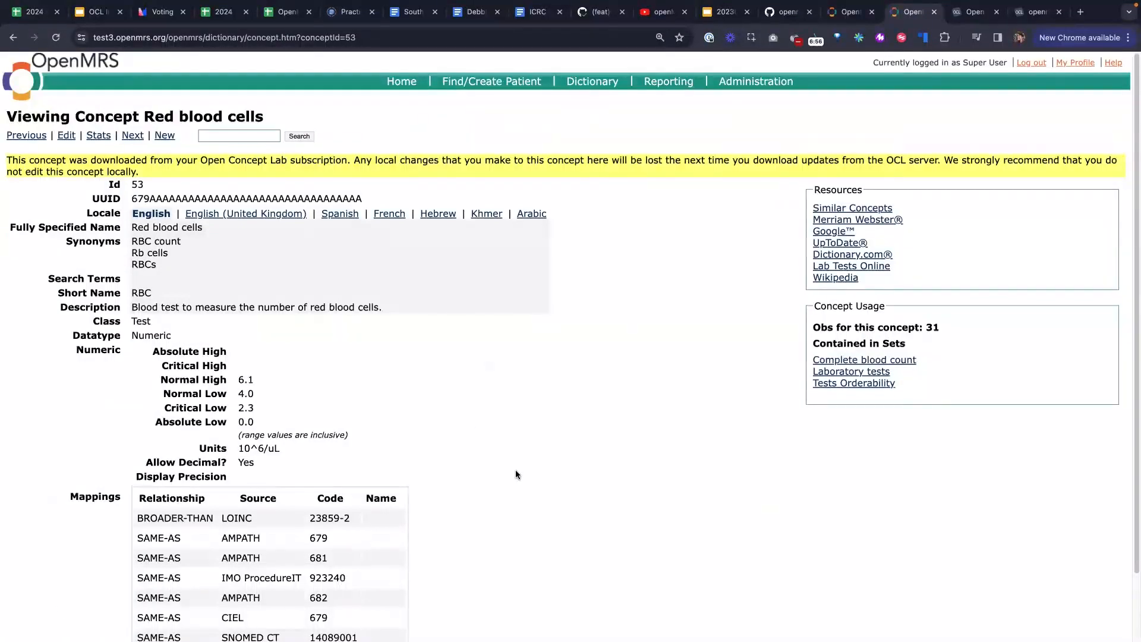
pyautogui.scroll(-2, 529, 511)
pyautogui.scroll(2, 537, 538)
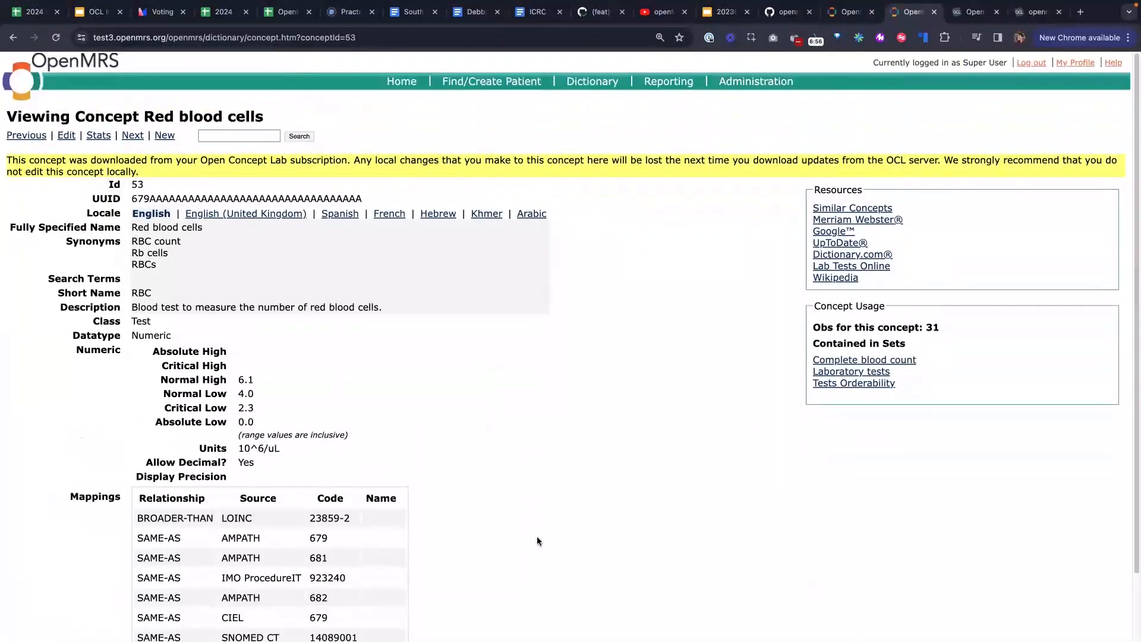